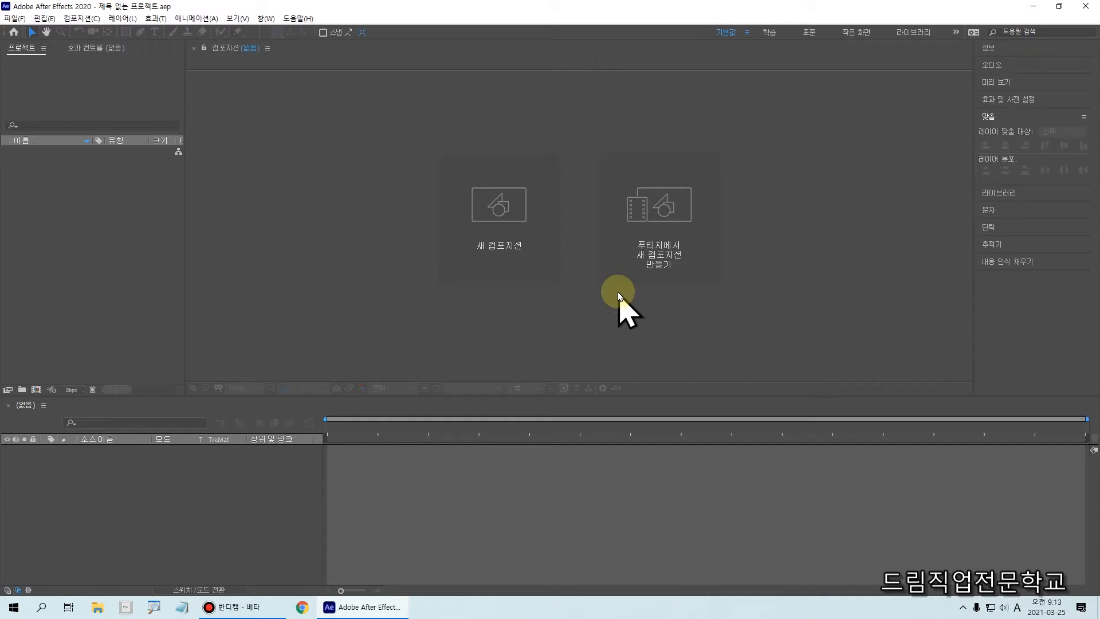
Start a file import and browse to the 기초애니메이션 folder inside 1주차.
key("ctrl+i")
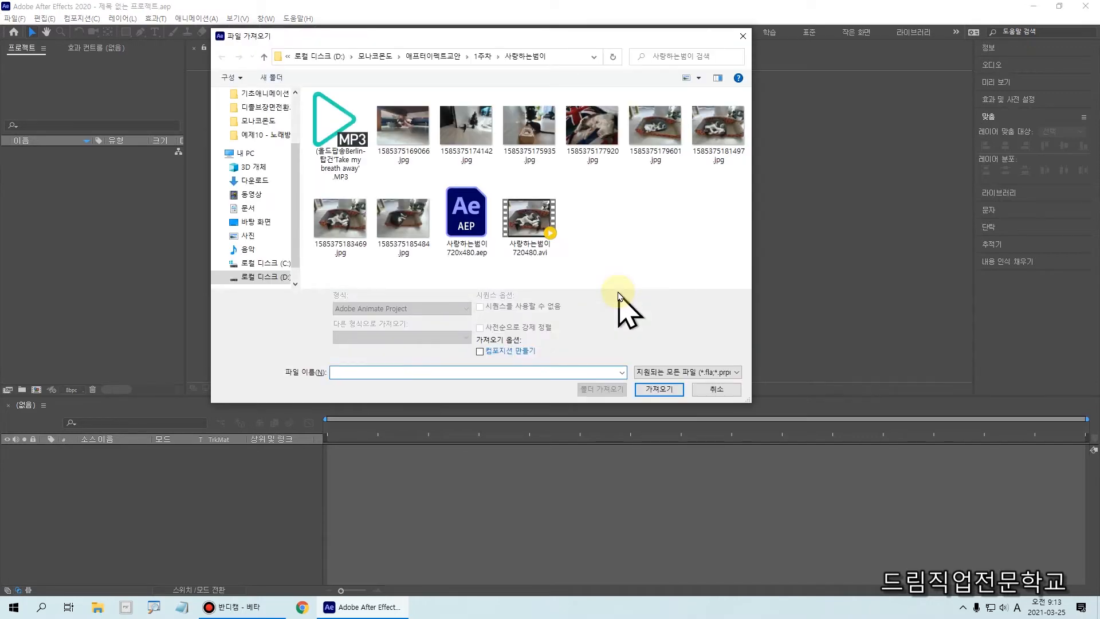
left_click(442, 60)
double_click(329, 111)
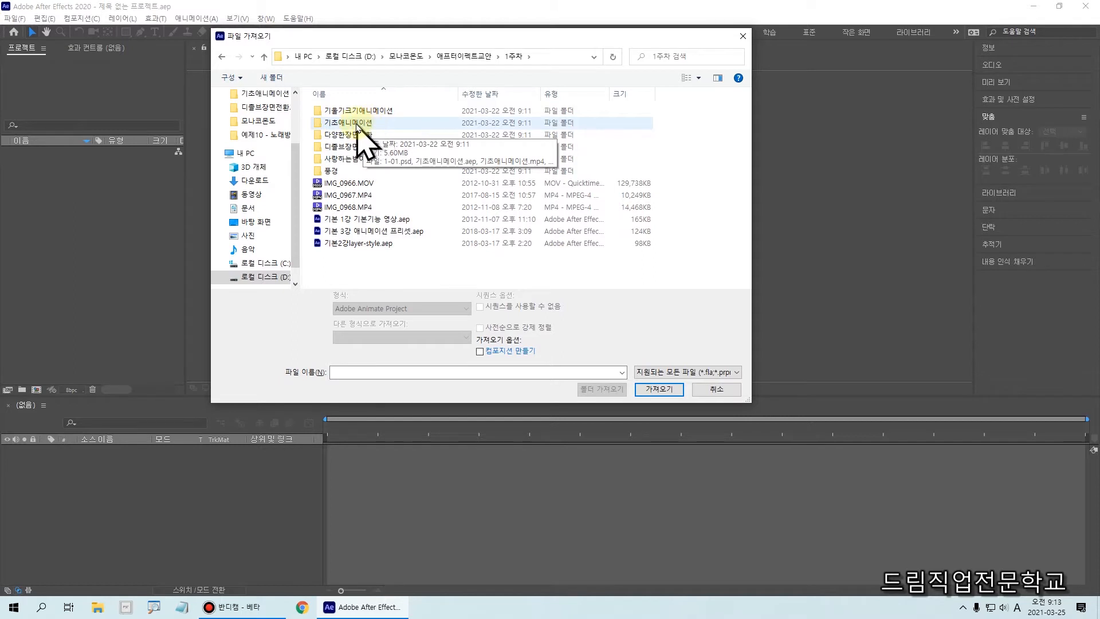
double_click(352, 124)
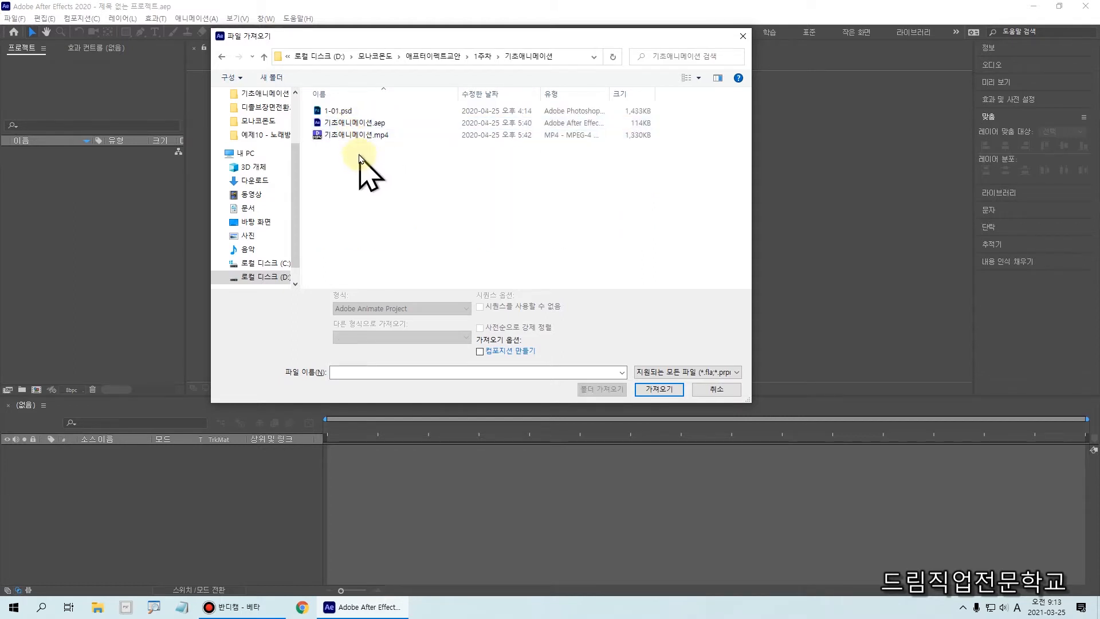
Import 1-01.psd as a composition that retains layer sizes, with layer styles merged into footage.
mouse_move(302, 109)
left_mouse_down()
mouse_move(409, 128)
mouse_move(417, 102)
mouse_move(412, 113)
mouse_move(440, 111)
left_mouse_up()
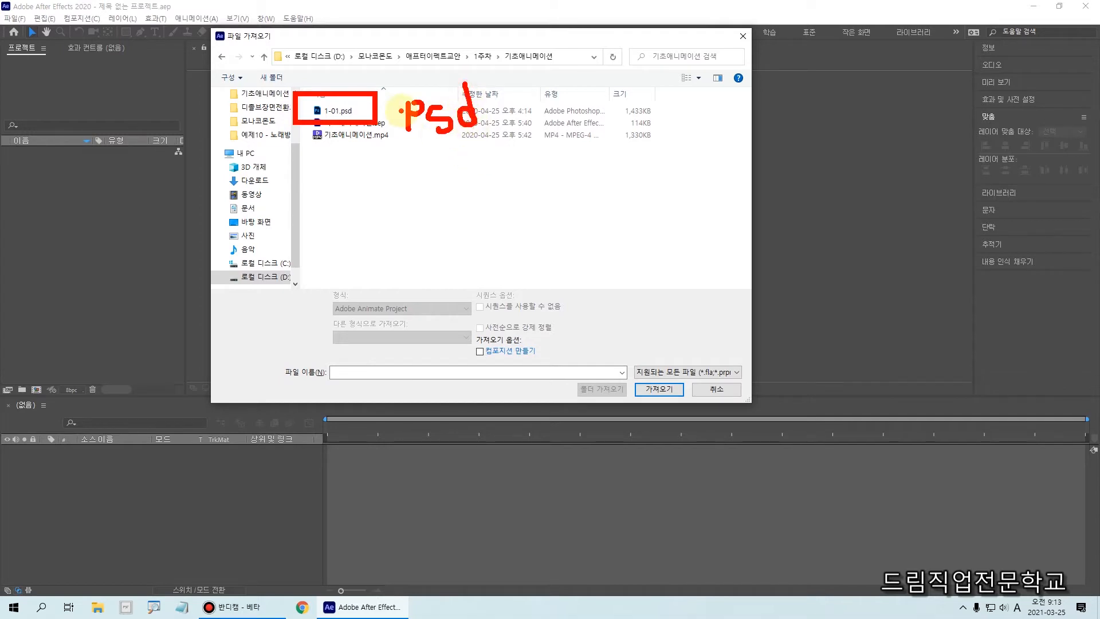
left_click_drag(390, 83, 511, 148)
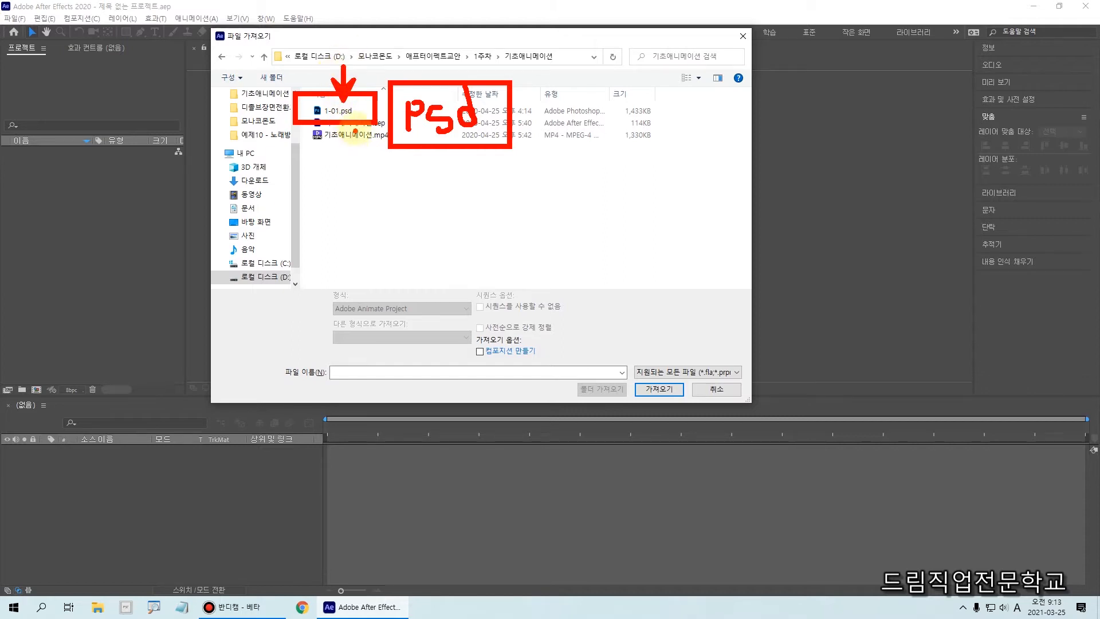
left_click(348, 111)
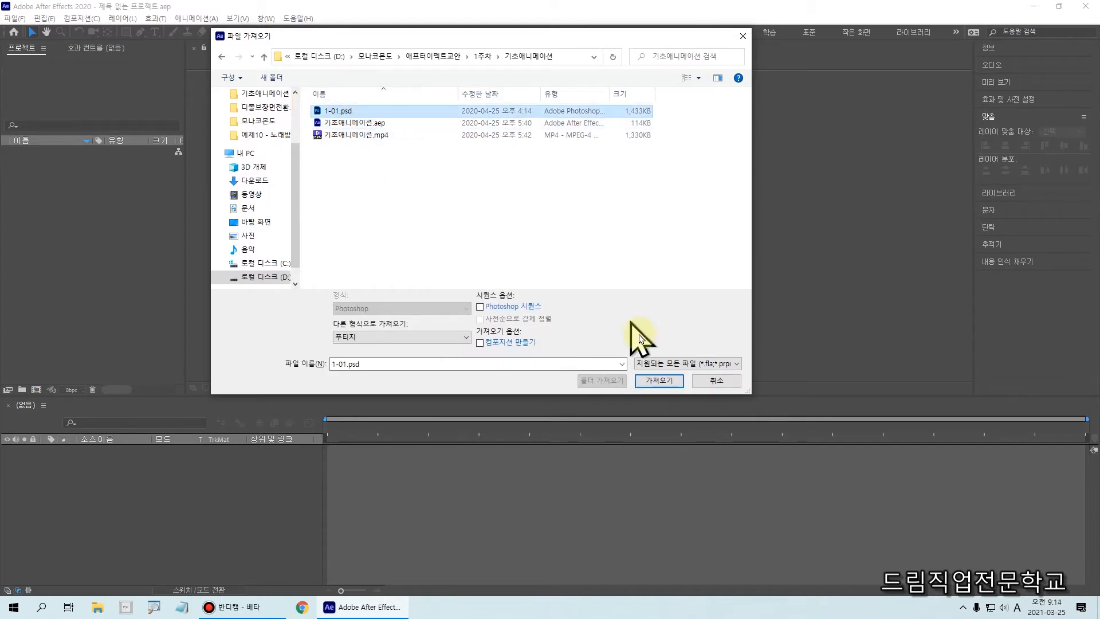
left_click_drag(636, 364, 685, 400)
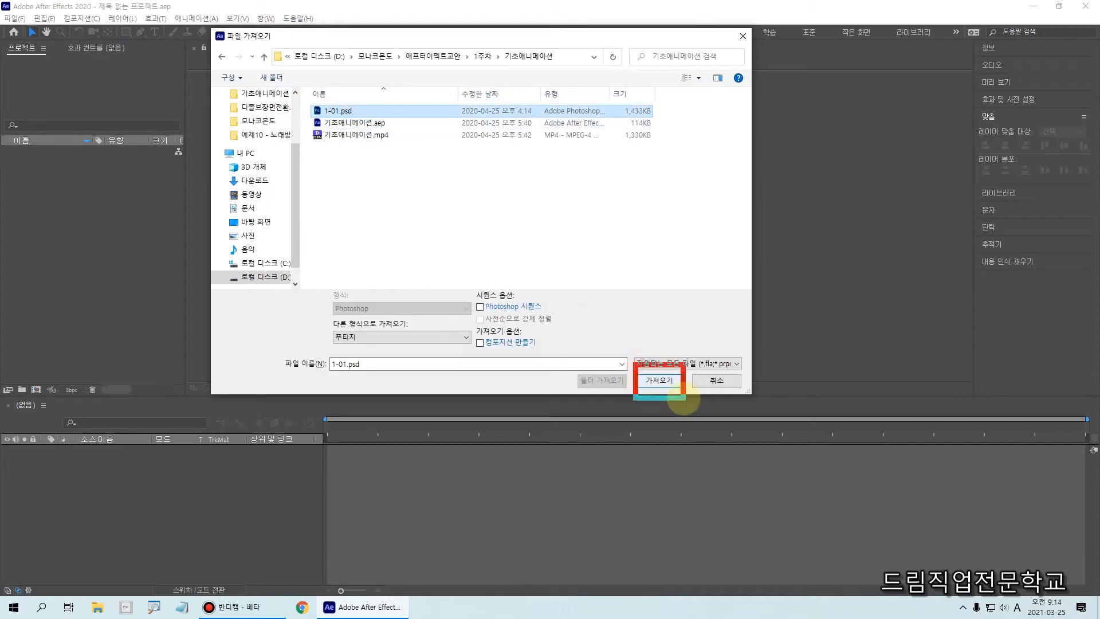
left_click(660, 380)
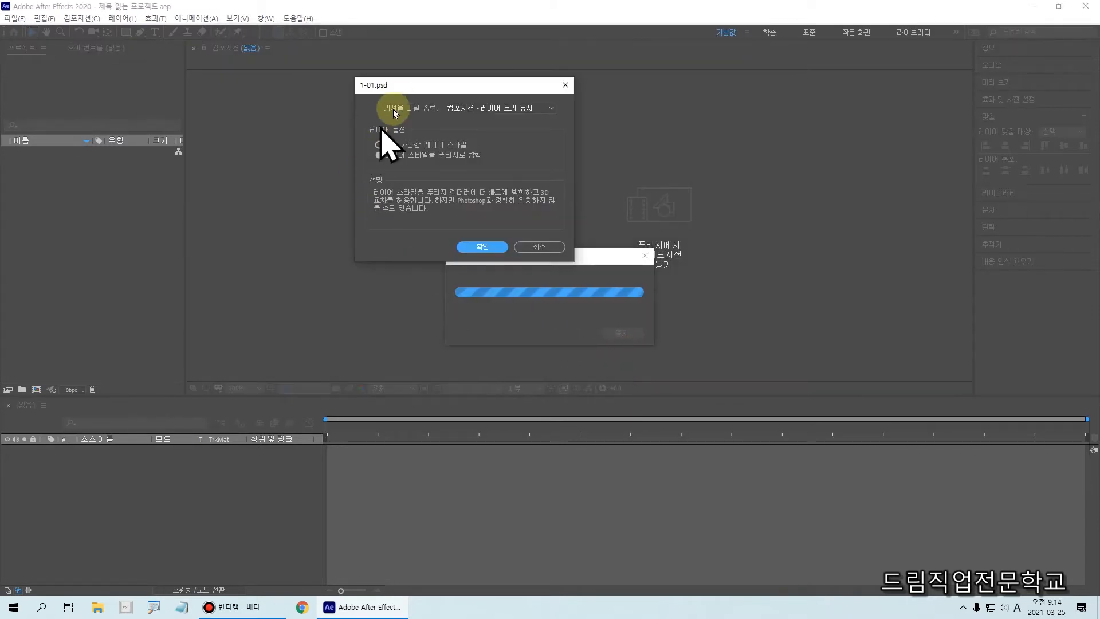
left_click_drag(401, 83, 356, 127)
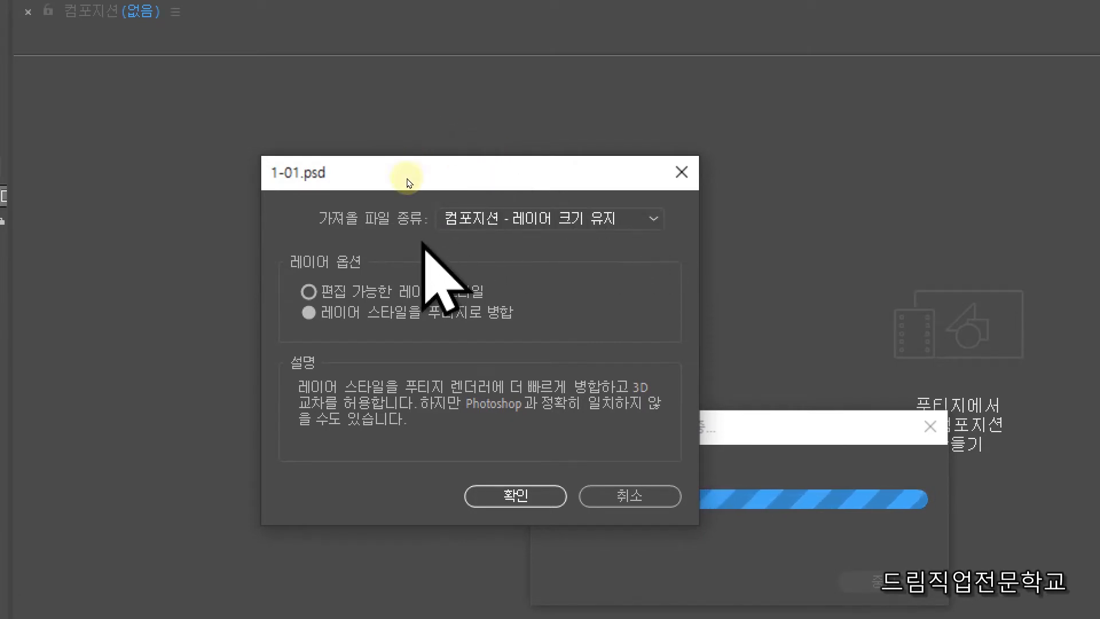
key("Return")
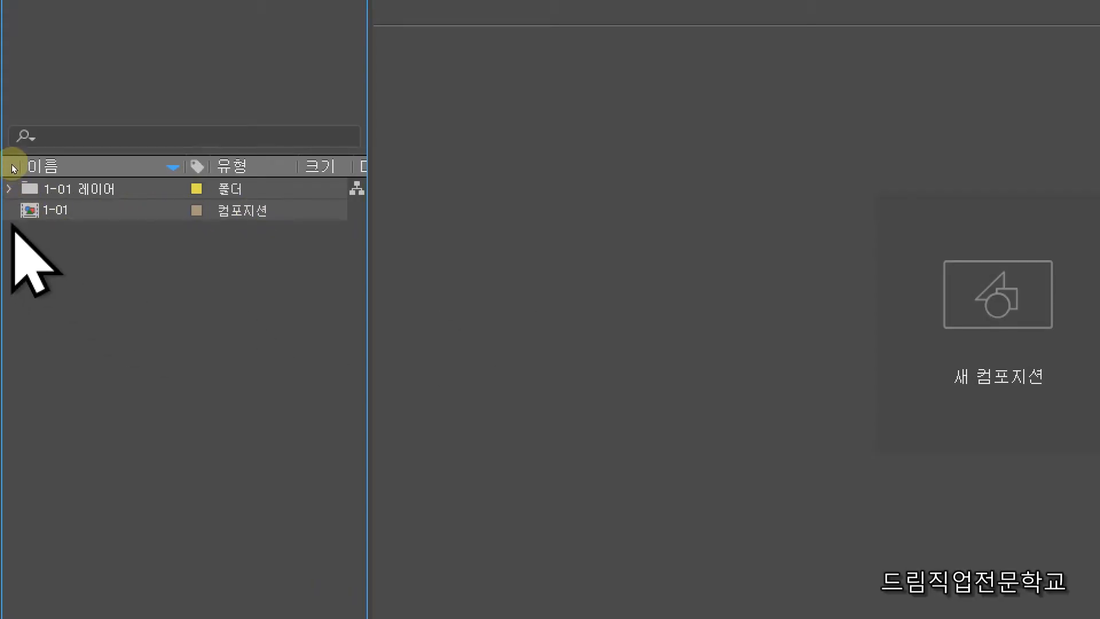
Open the imported 1-01 composition and rename it 기초애니메이션.
double_click(30, 212)
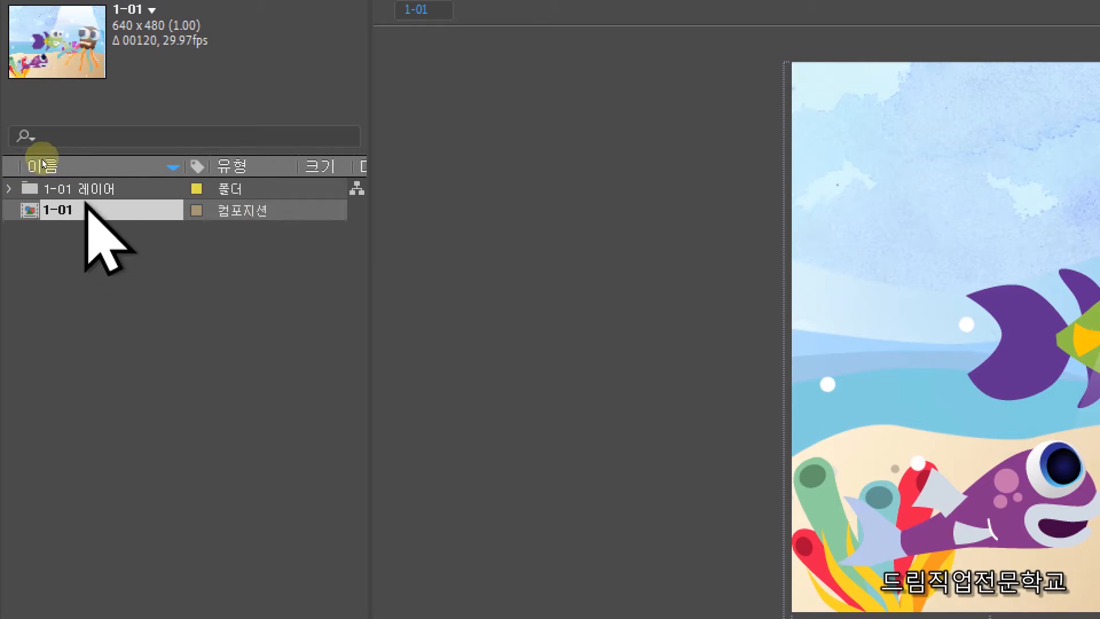
left_click(33, 167)
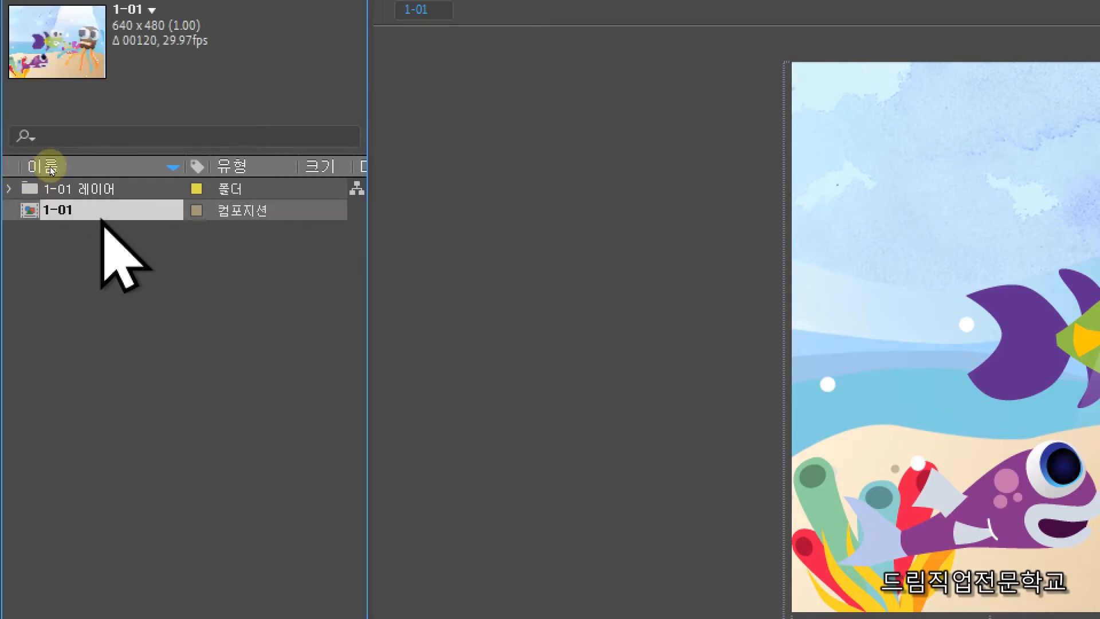
key("Return")
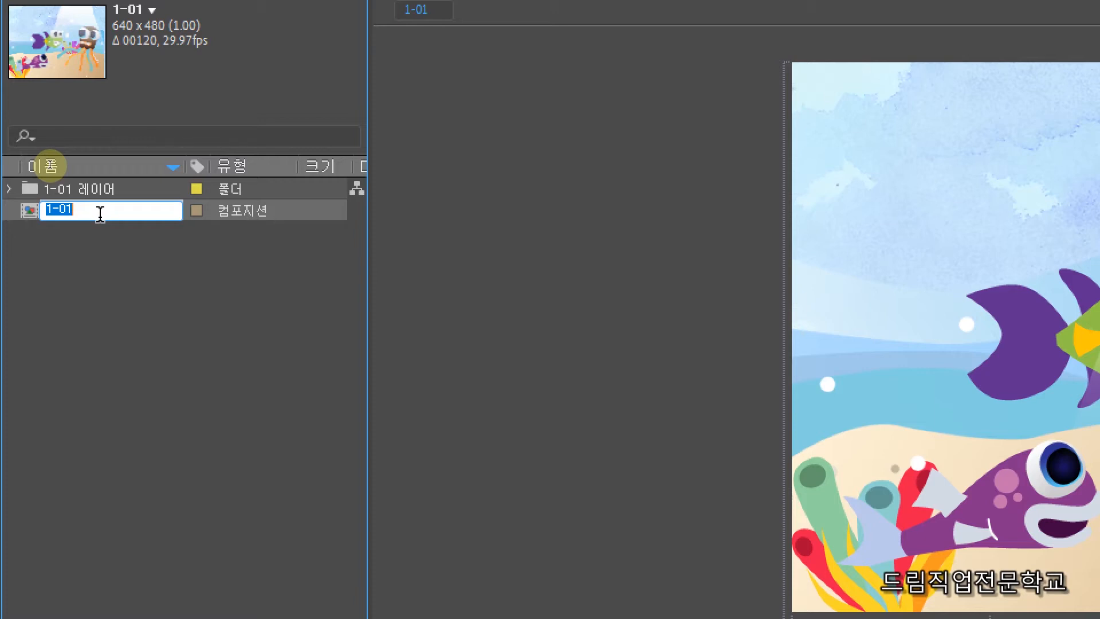
type("기")
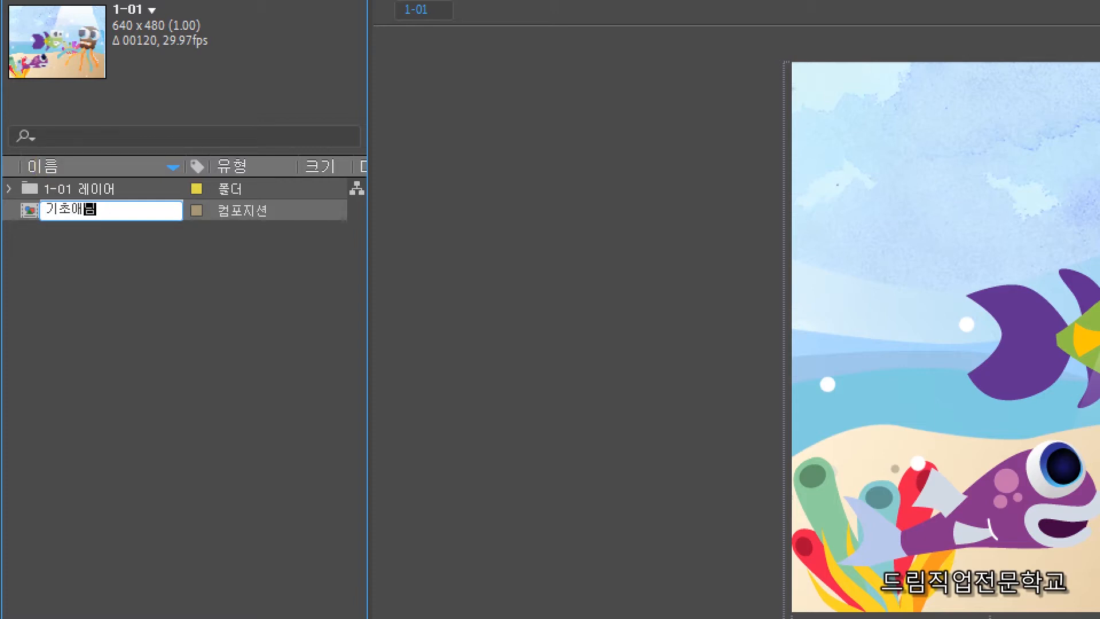
type("초애니메이션")
left_click(47, 165)
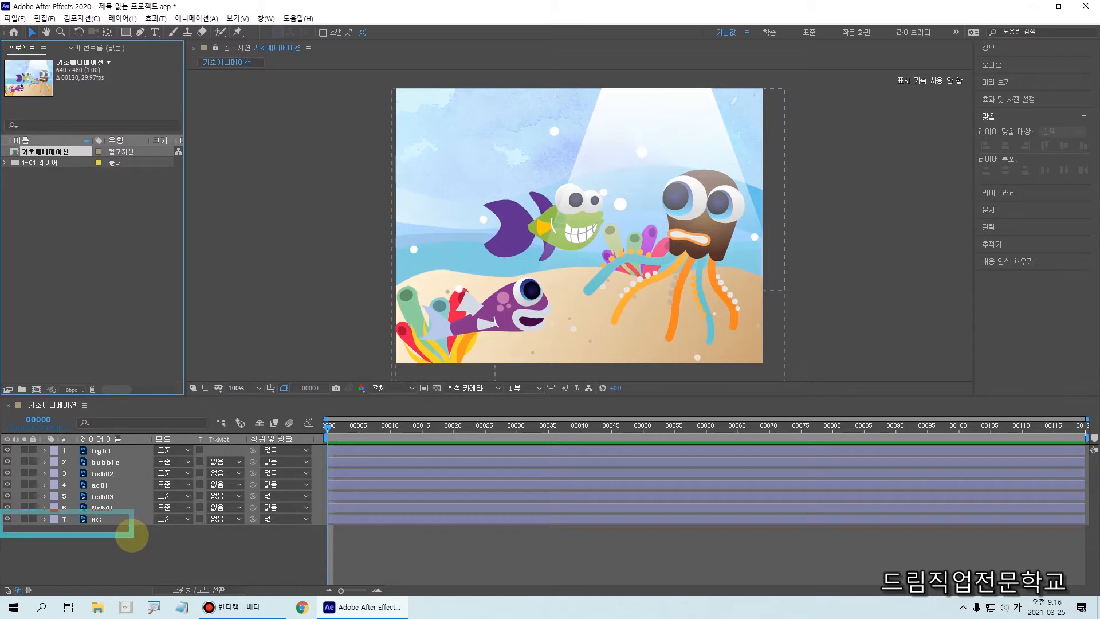
Select the fish01 layer and toggle its visibility off and on to identify it in the composition.
left_click(107, 508)
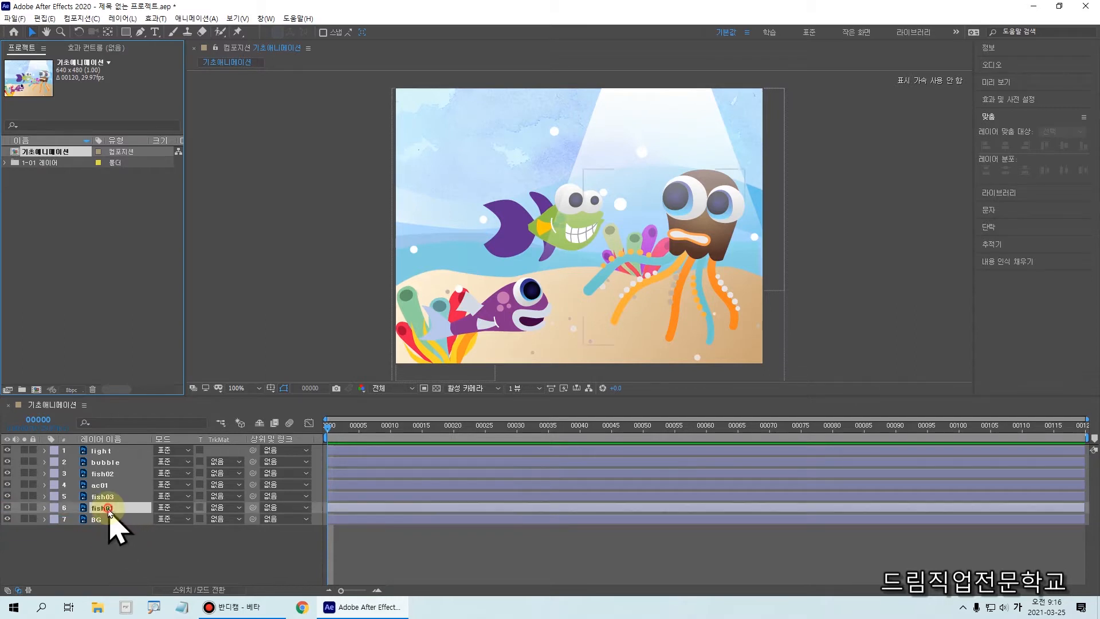
left_click(8, 508)
left_click(8, 508)
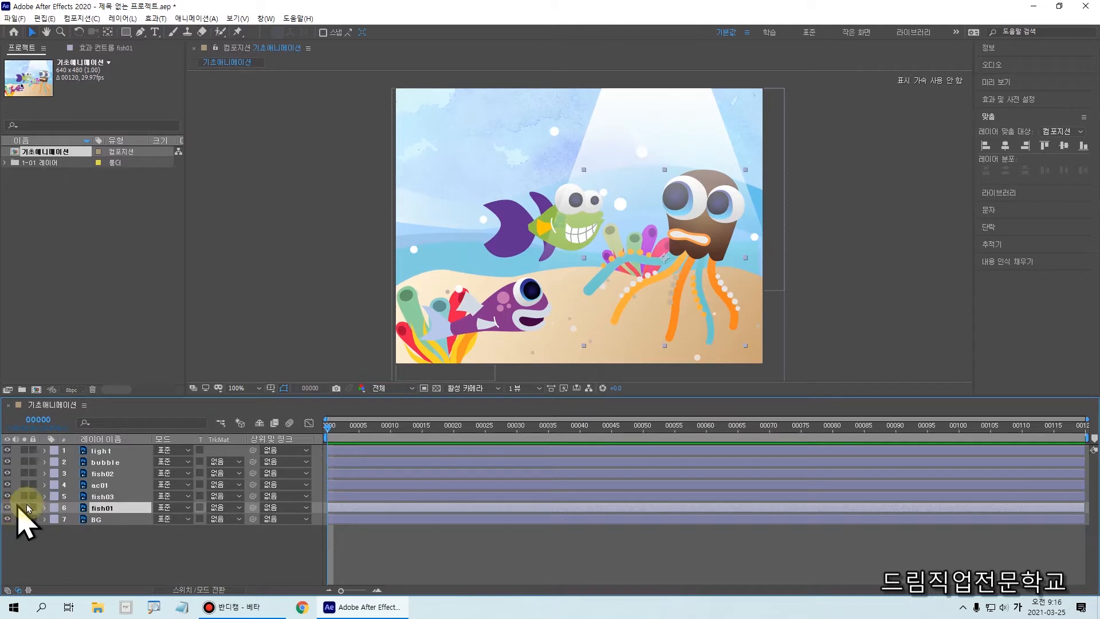
key("ctrl+2")
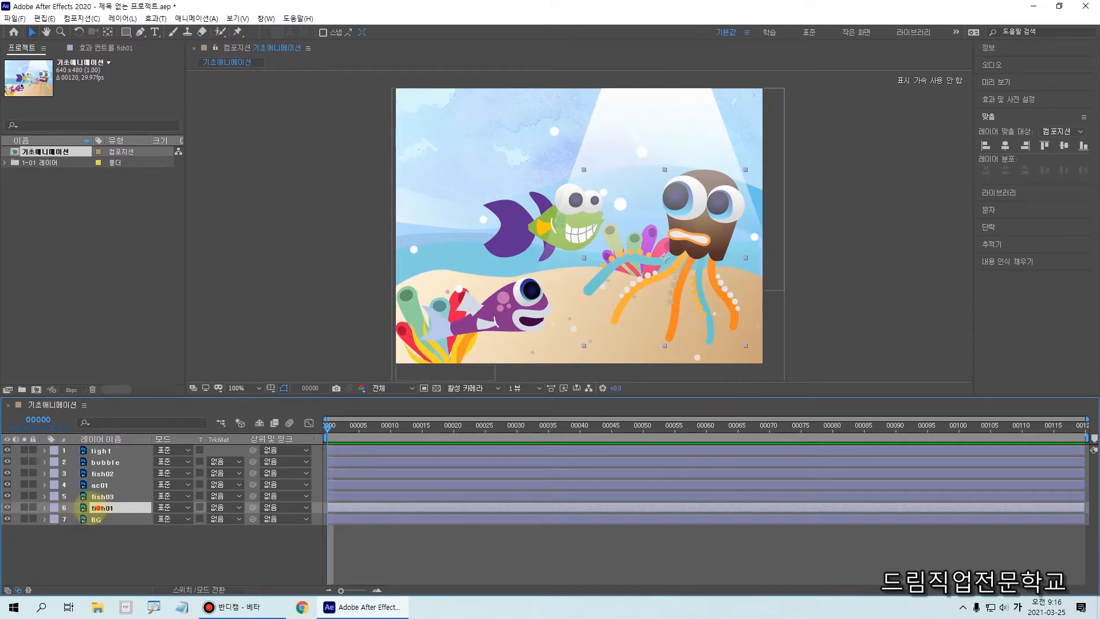
left_click_drag(62, 497, 154, 514)
key("Escape")
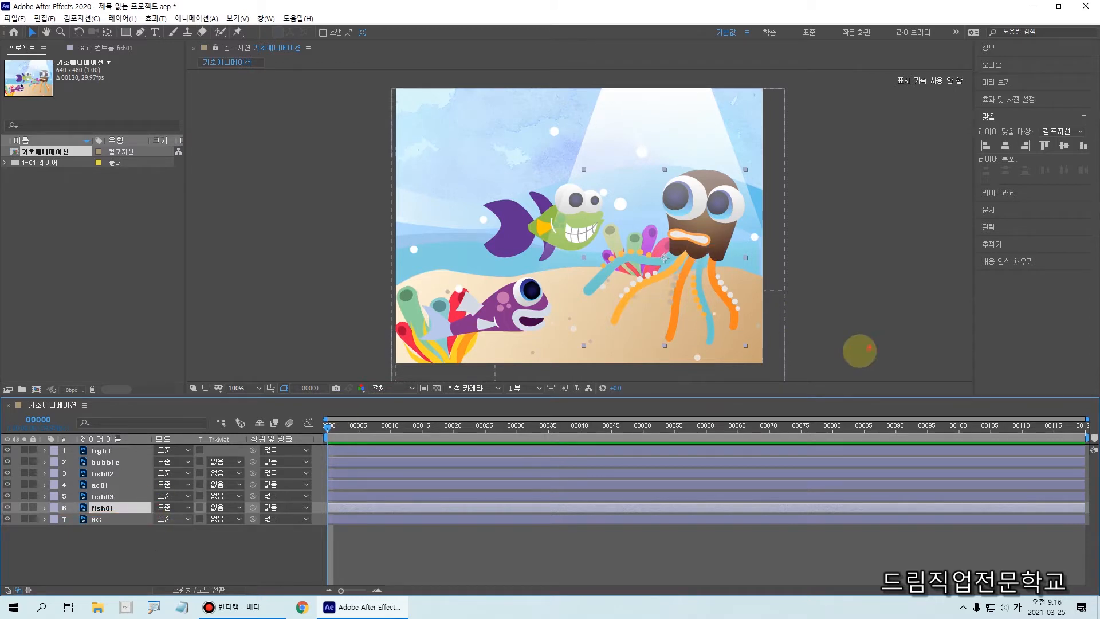
mouse_move(885, 322)
left_mouse_down()
mouse_move(902, 356)
mouse_move(986, 408)
left_mouse_up()
mouse_move(934, 373)
left_mouse_down()
mouse_move(872, 321)
mouse_move(749, 286)
mouse_move(684, 280)
mouse_move(686, 301)
mouse_move(693, 252)
left_mouse_up()
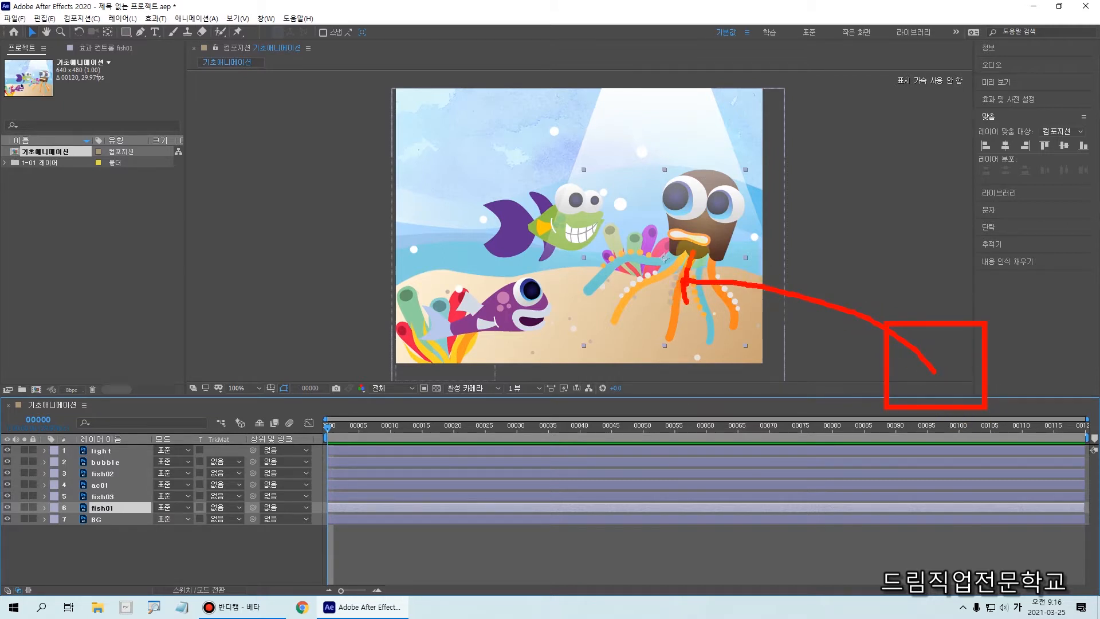
key("Escape")
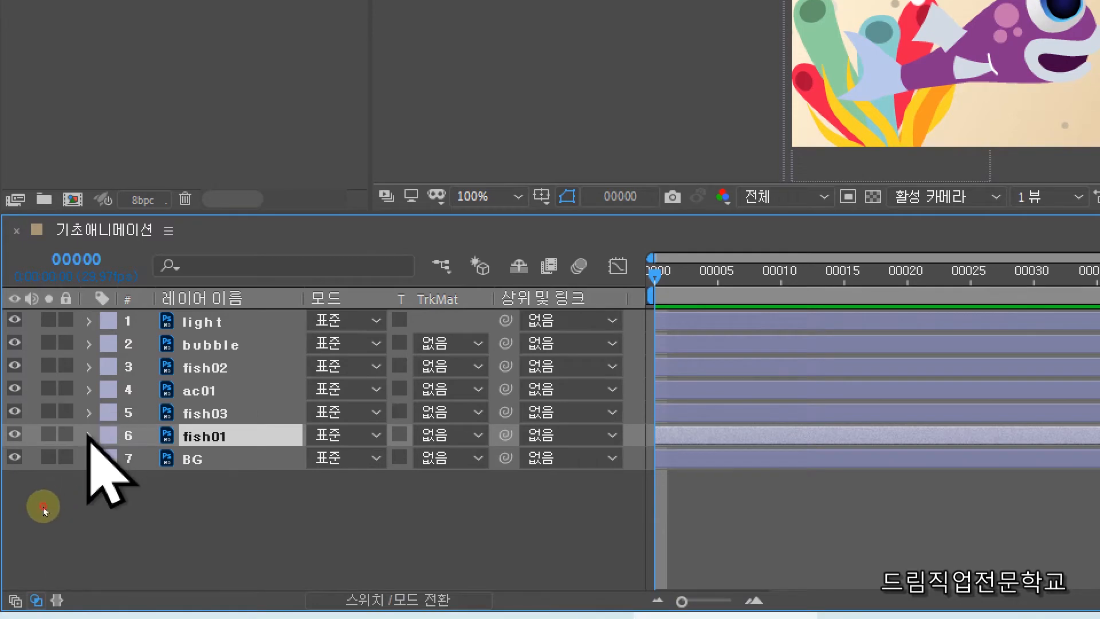
Expand the fish01 layer's Transform group to show its anchor point, position, scale, rotation and opacity properties.
left_click(89, 436)
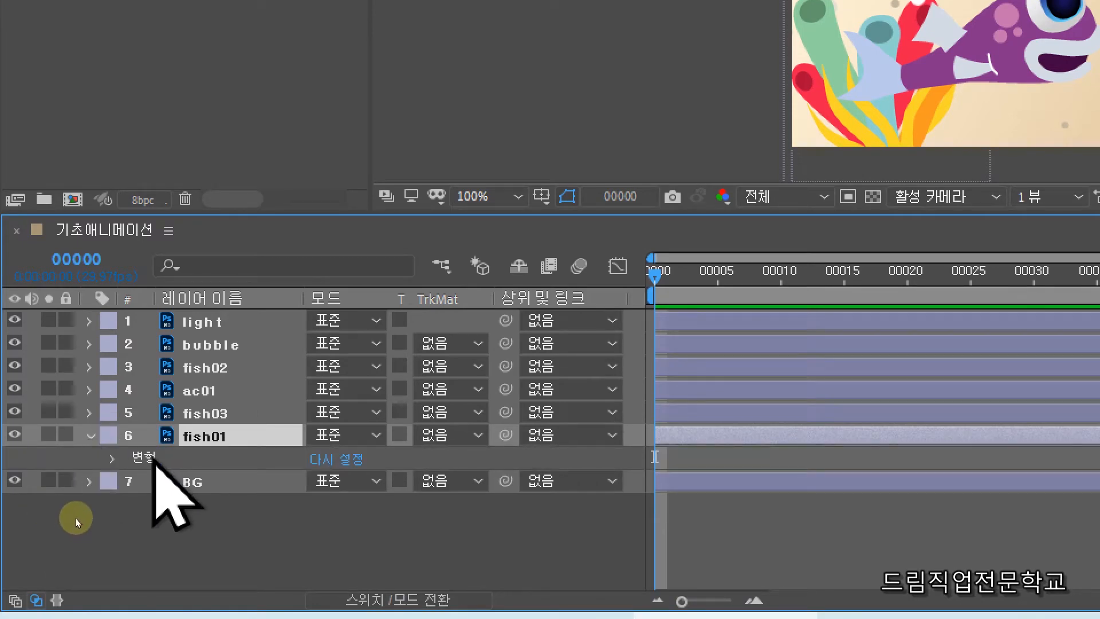
left_click(151, 455)
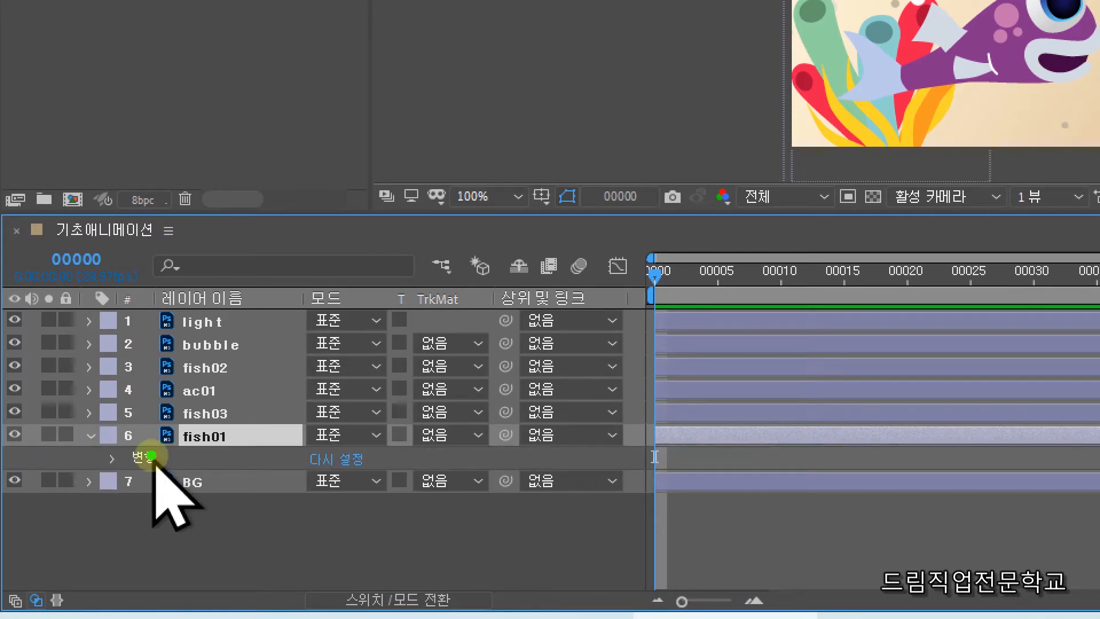
left_click_drag(133, 450, 152, 453)
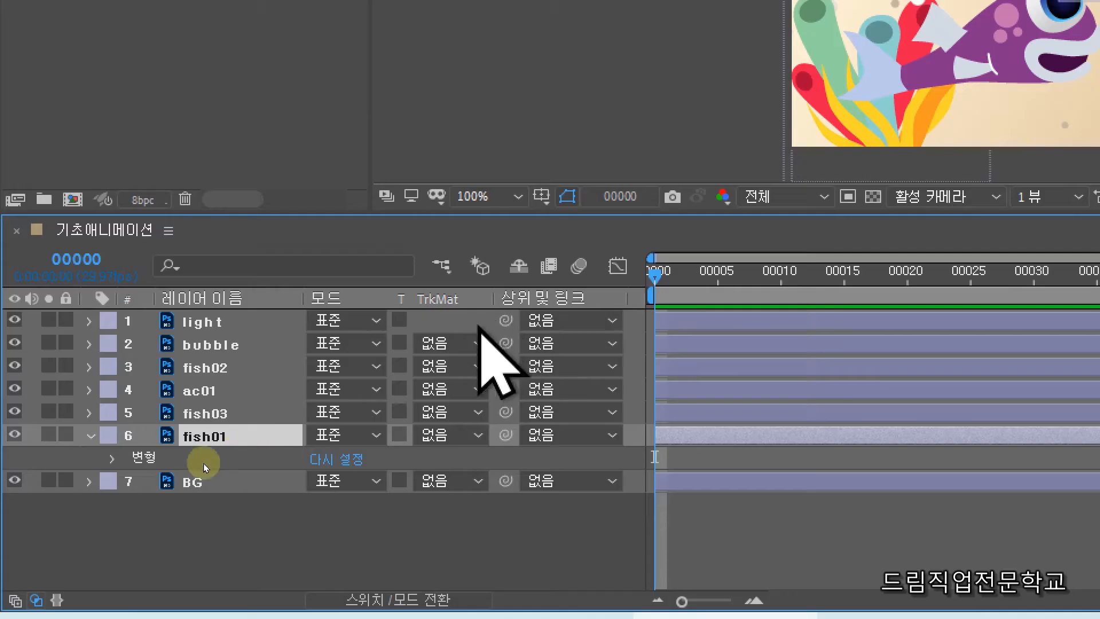
left_click(112, 459)
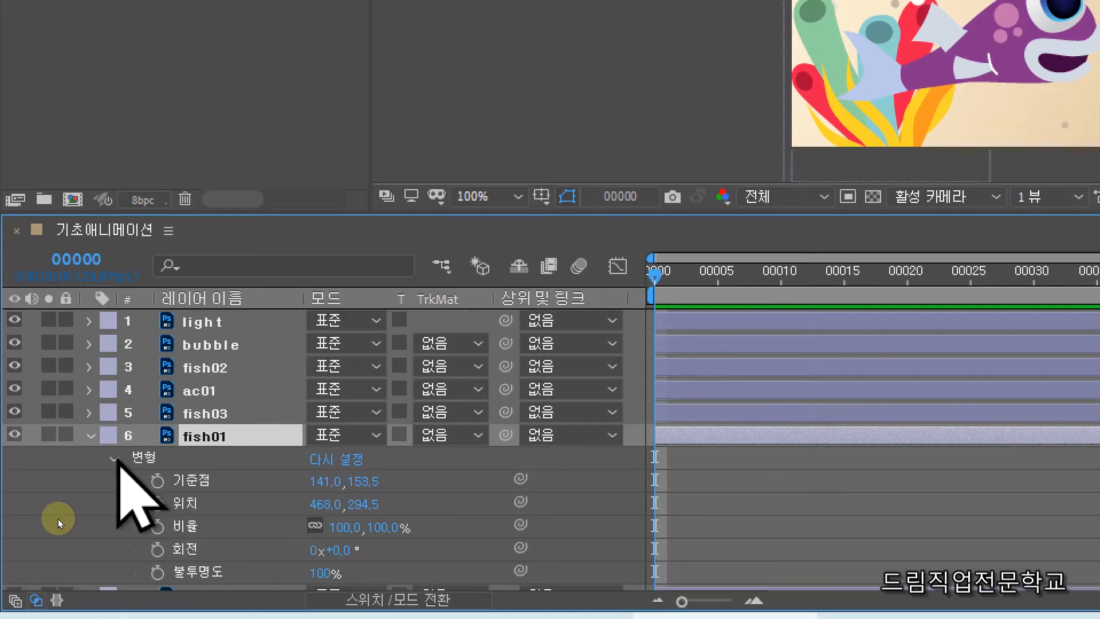
scroll(273, 480, "down", 1)
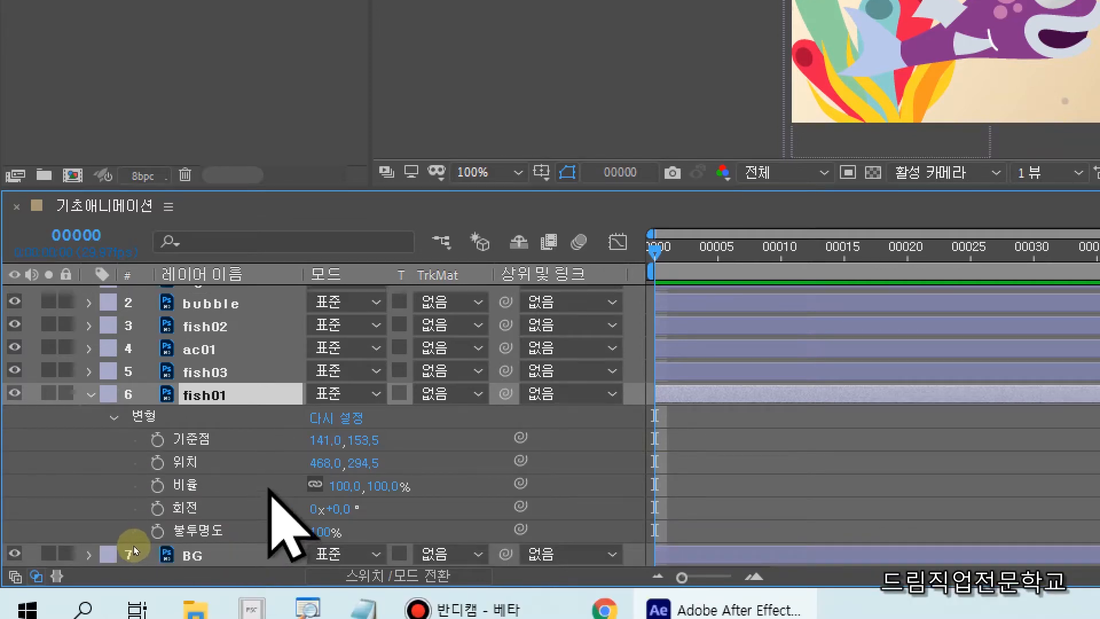
Start position keyframing on fish01 at frame 0 and move the octopus off-canvas past the lower-right corner, to about 856, 440.
mouse_move(128, 424)
left_mouse_down()
mouse_move(299, 548)
mouse_move(456, 550)
left_mouse_up()
left_click_drag(148, 451, 166, 479)
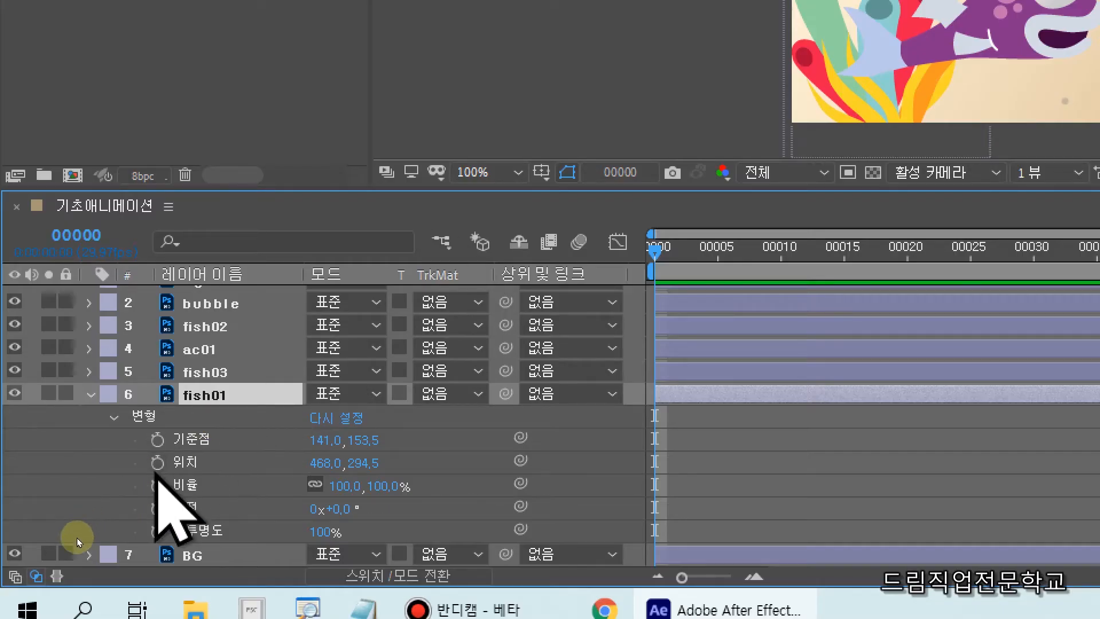
left_click(158, 463)
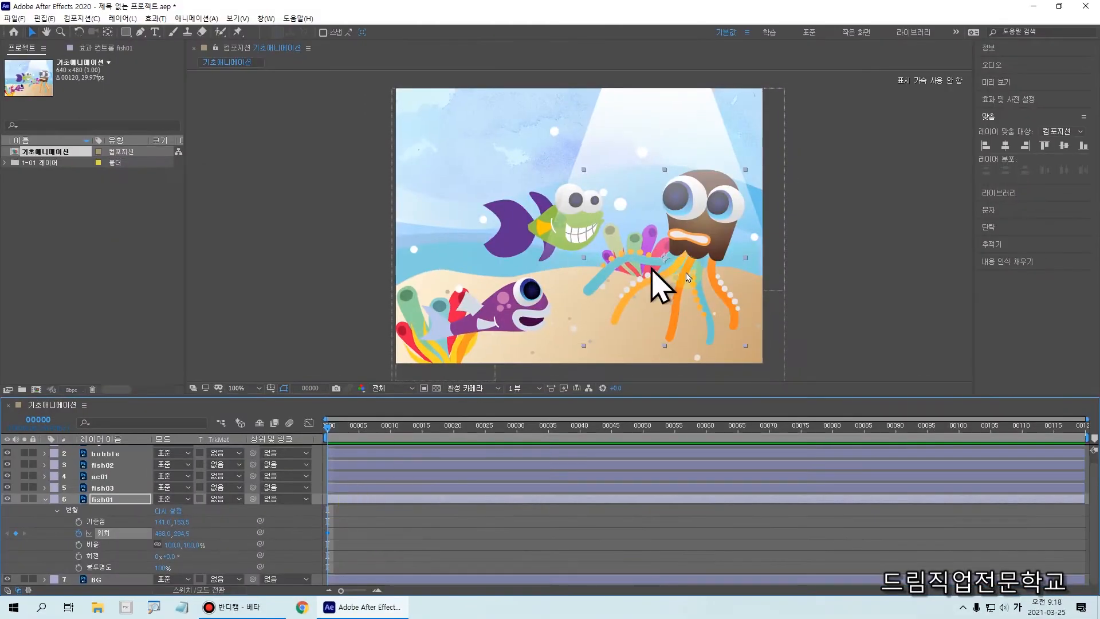
left_click_drag(705, 258, 920, 324)
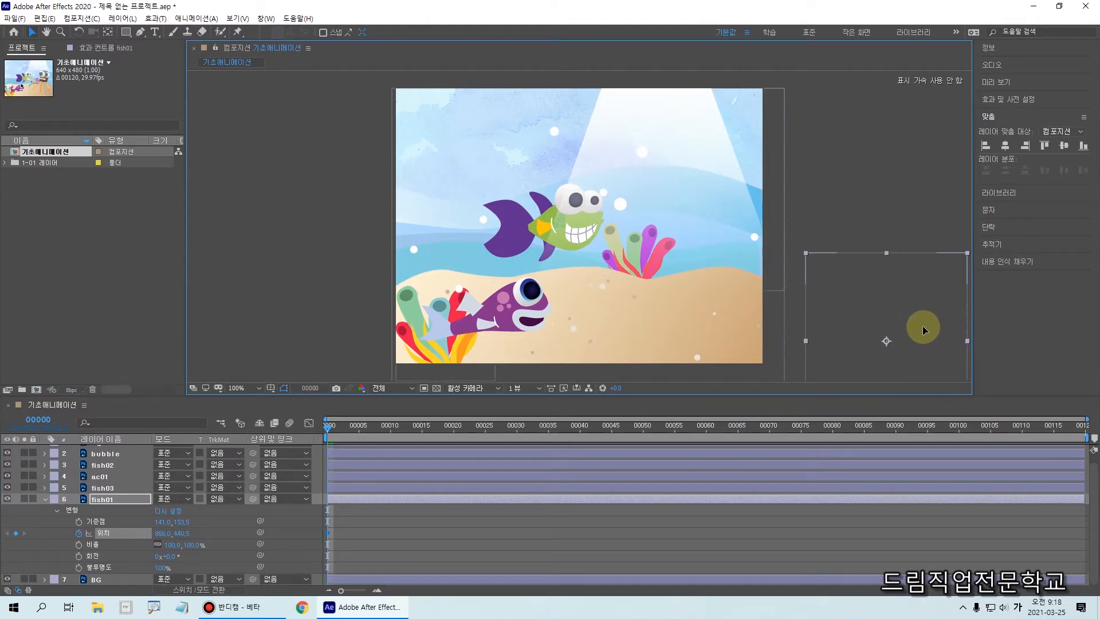
left_click_drag(819, 238, 973, 401)
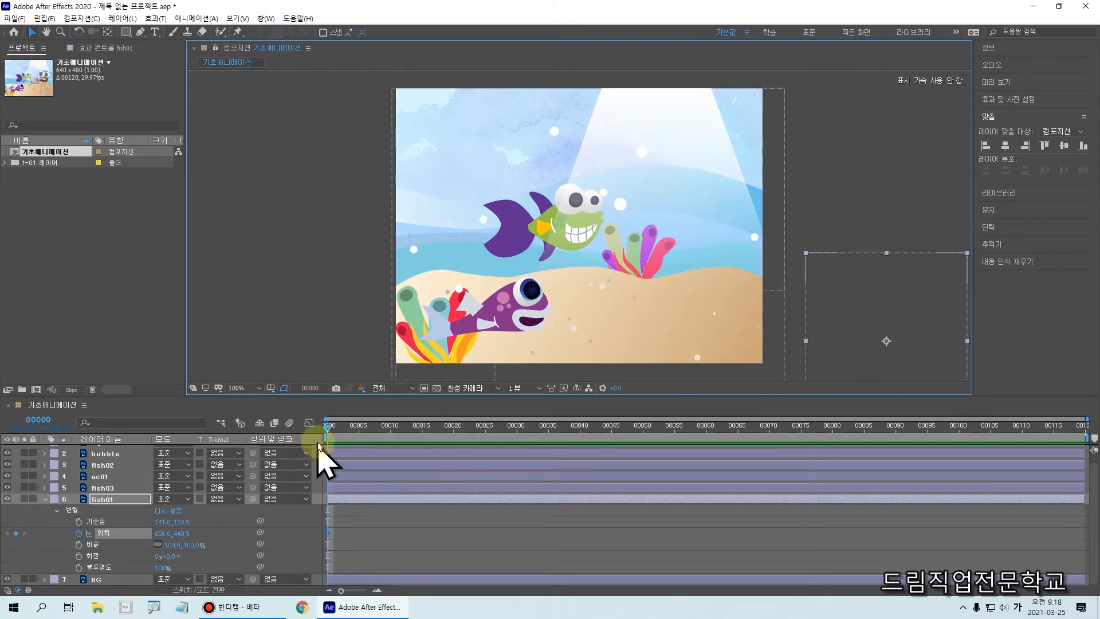
At frame 10, move the octopus back into the scene to about 447, 317.5, adding a second position keyframe.
left_click(349, 436)
left_click_drag(350, 434, 391, 434)
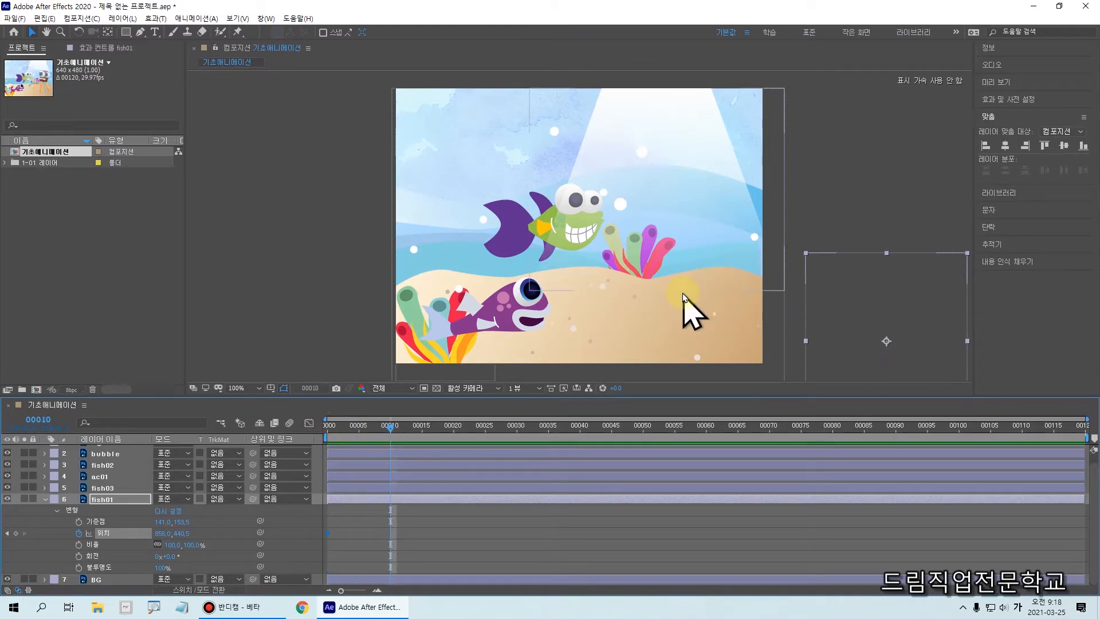
left_click(397, 423)
left_click_drag(397, 424, 397, 571)
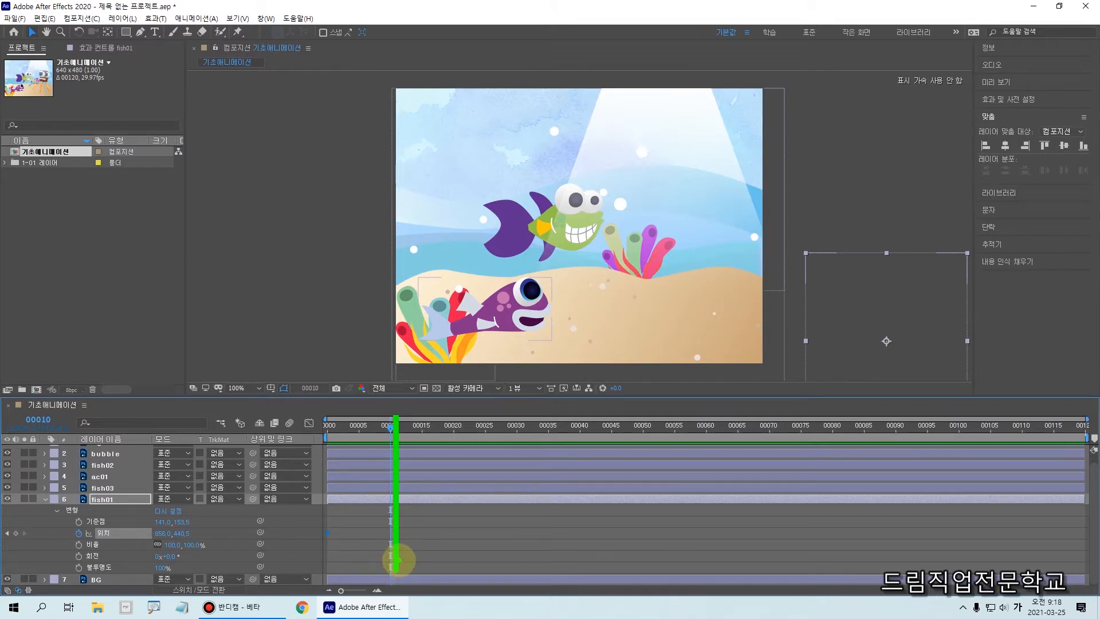
key("Escape")
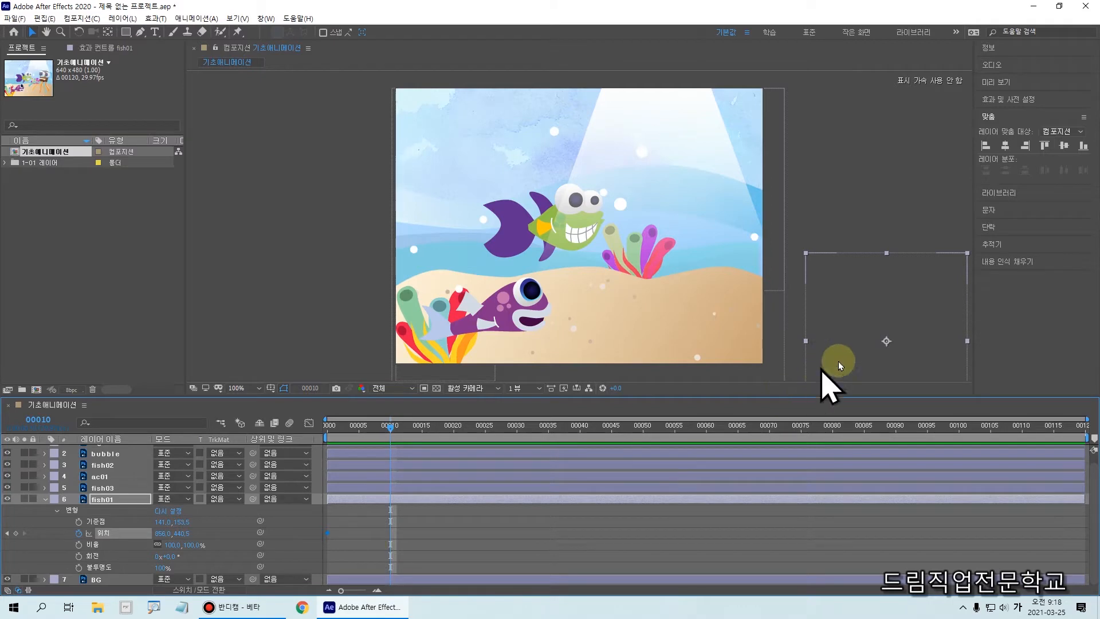
left_click_drag(855, 324, 620, 251)
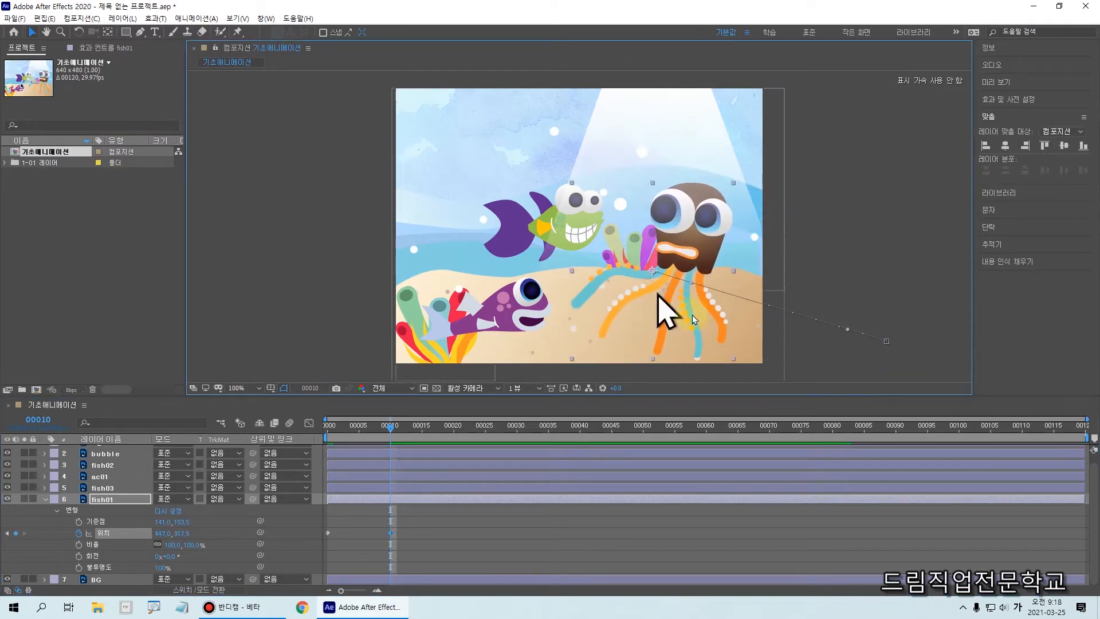
mouse_move(390, 427)
left_mouse_down()
mouse_move(312, 427)
mouse_move(405, 432)
mouse_move(285, 433)
mouse_move(393, 429)
left_mouse_up()
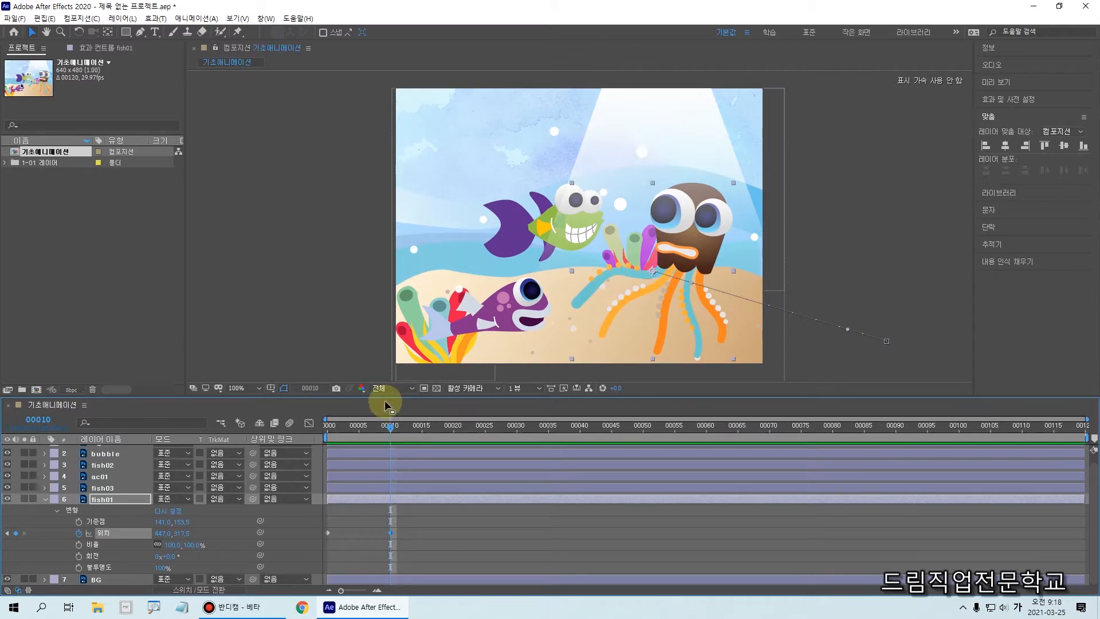
Select the fish01 layer again and collapse its expanded properties.
key("super")
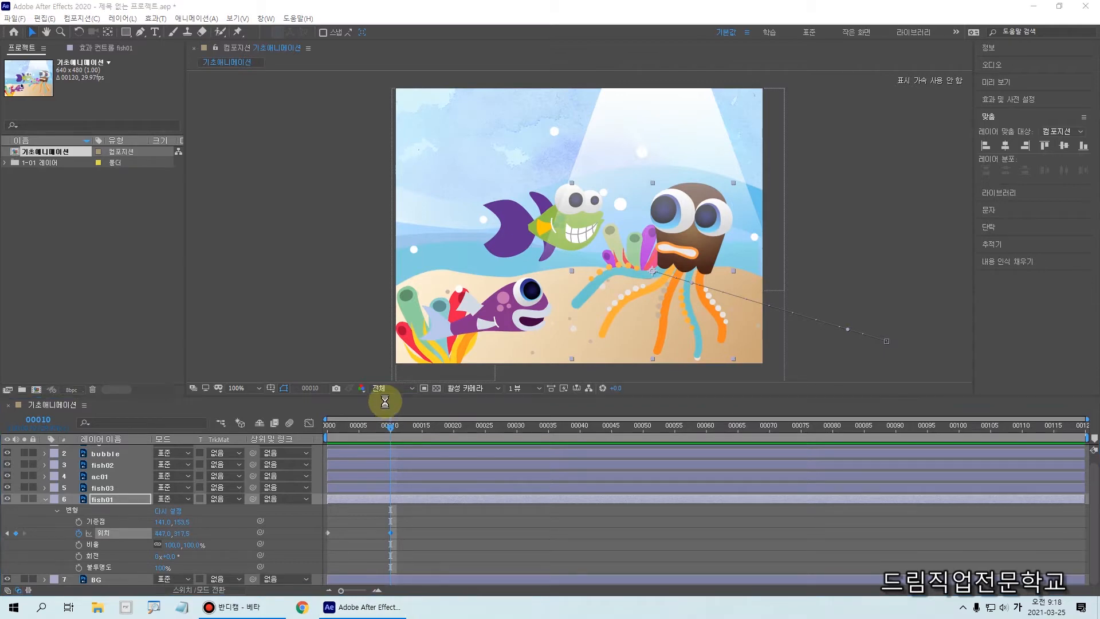
key("super")
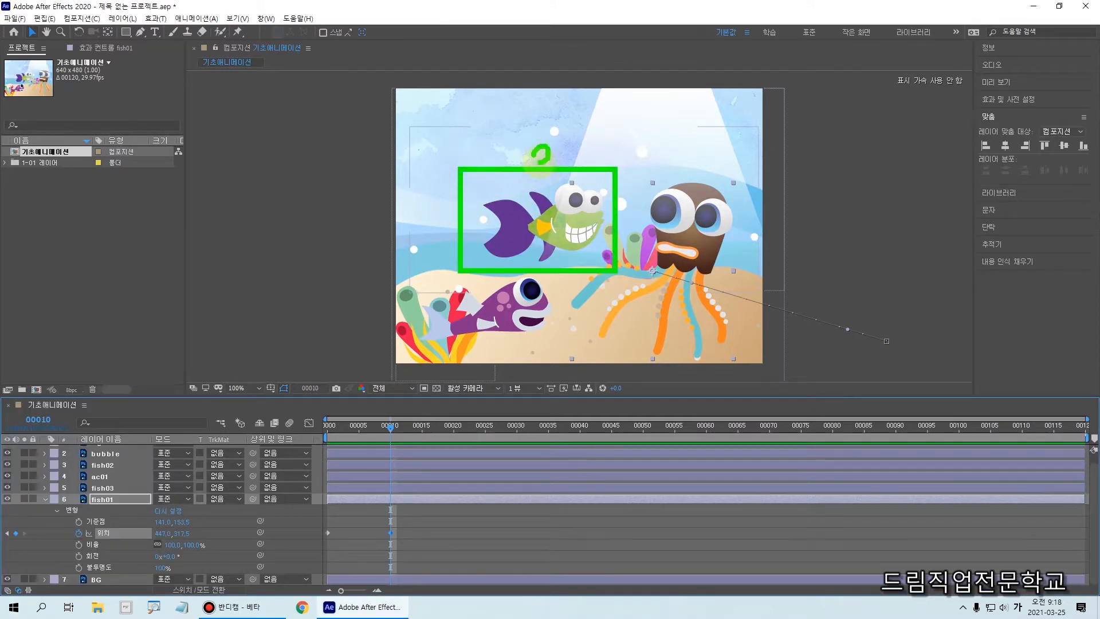
left_click(519, 230)
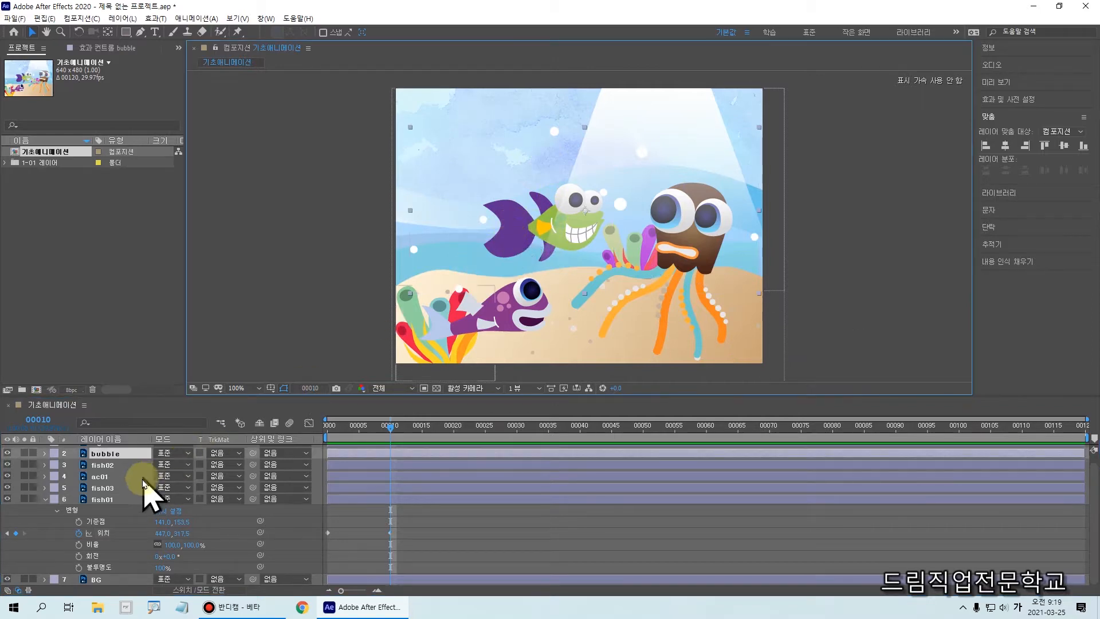
left_click(106, 500)
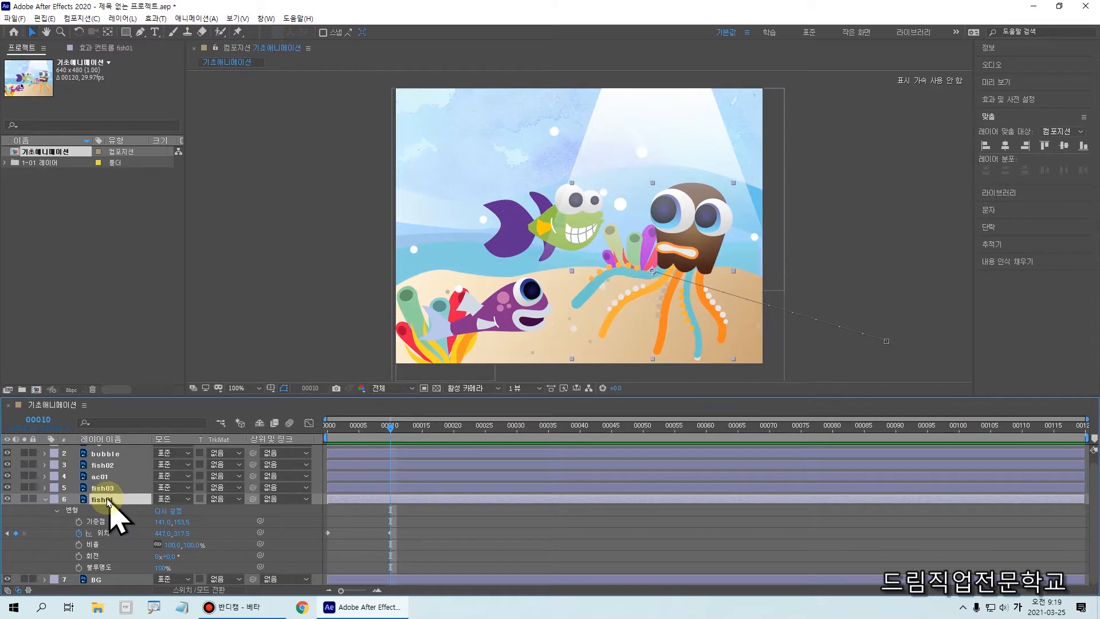
left_click(47, 502)
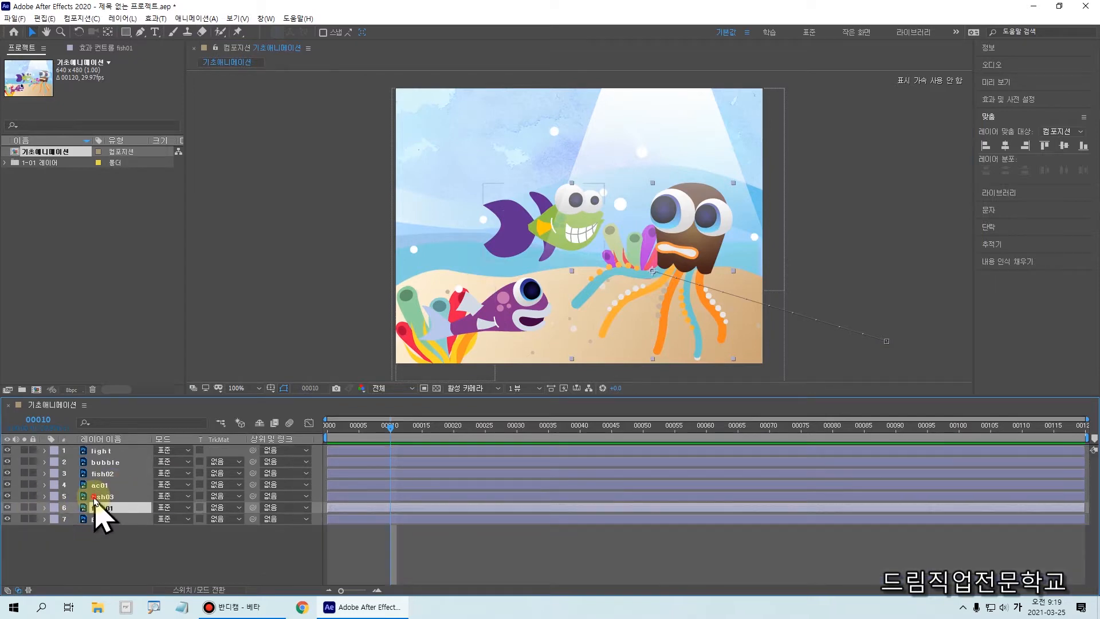
Select the fish03 layer and toggle its visibility off and on to identify it in the composition.
left_click(38, 497)
left_click(7, 496)
left_click(7, 497)
left_click(7, 496)
left_click(7, 497)
mouse_move(1, 488)
left_mouse_down()
mouse_move(21, 505)
mouse_move(158, 500)
mouse_move(141, 505)
left_mouse_up()
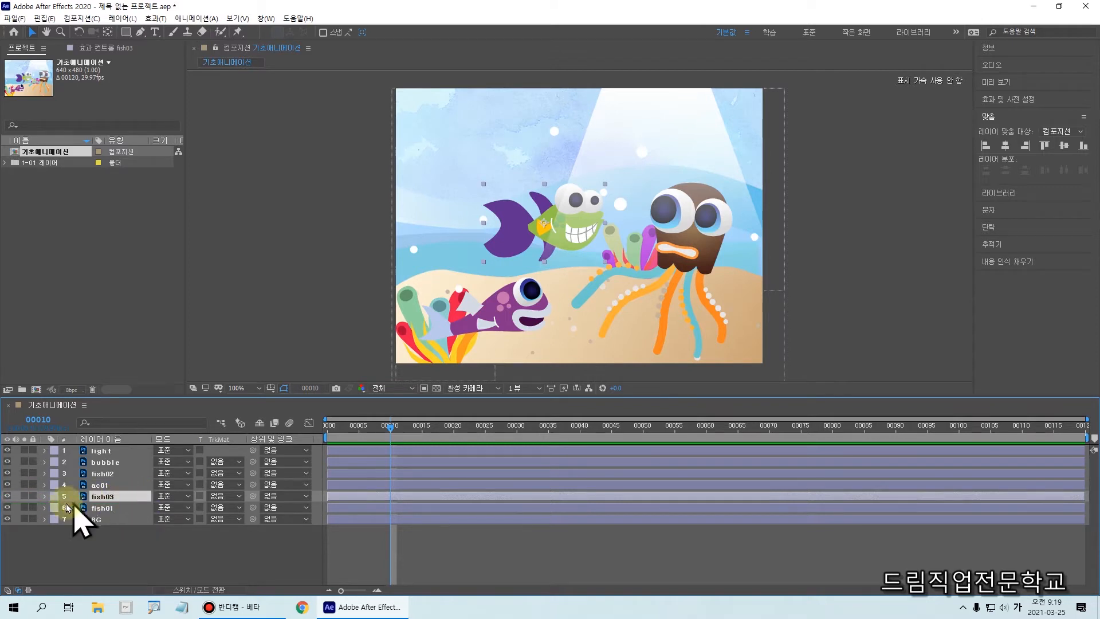
left_click(6, 496)
left_click(7, 496)
left_click(9, 496)
left_click(9, 496)
left_click(9, 496)
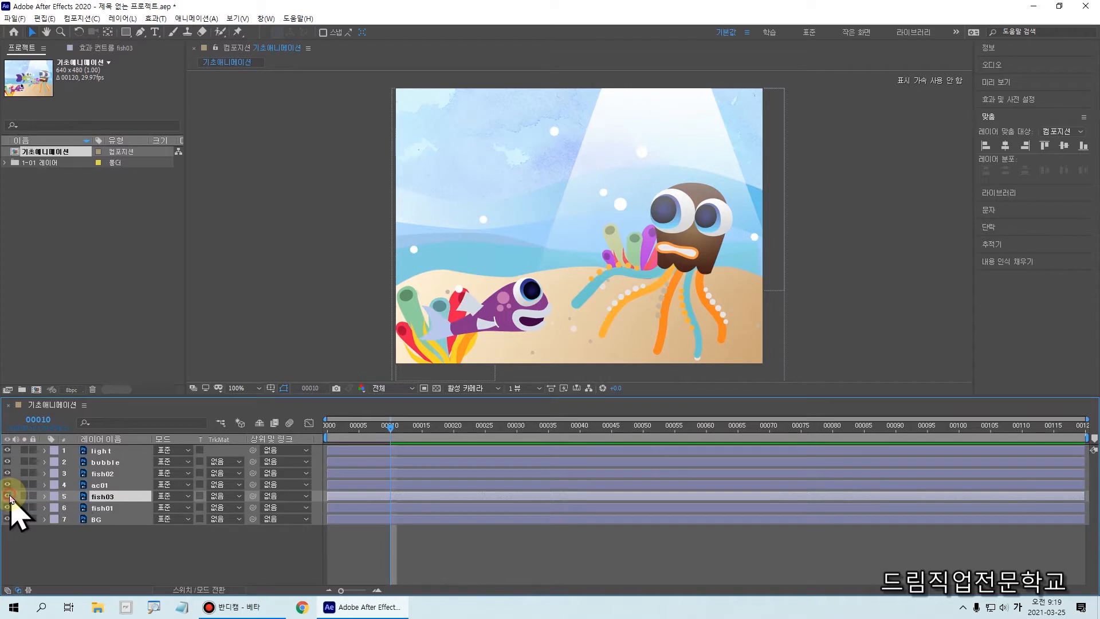
left_click(9, 497)
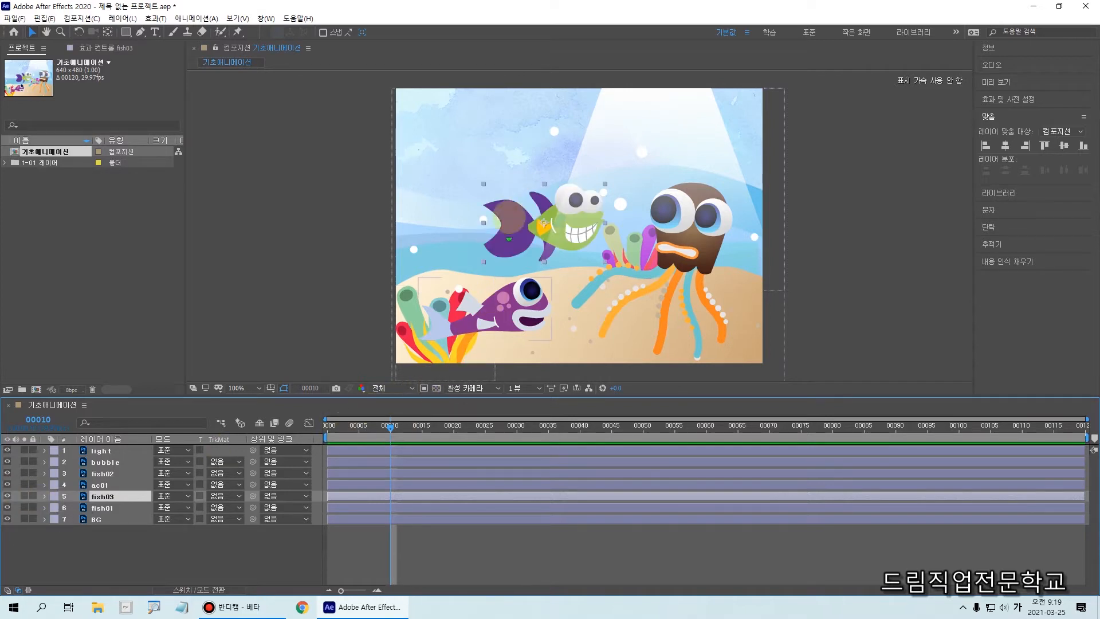
left_click_drag(456, 176, 624, 272)
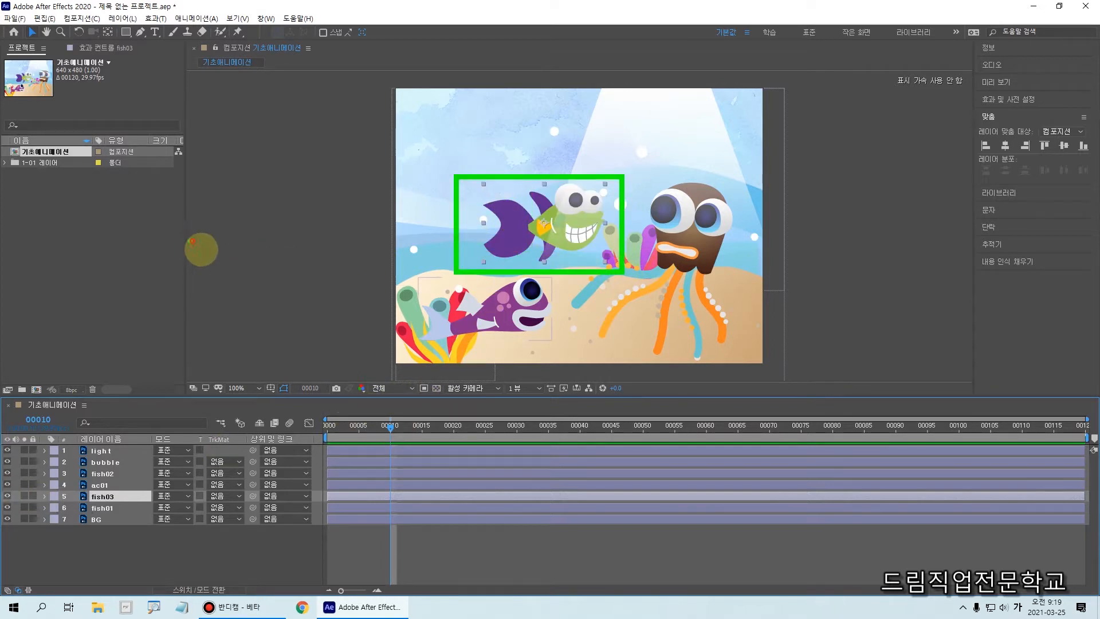
left_click_drag(189, 240, 362, 347)
mouse_move(266, 314)
left_mouse_down()
mouse_move(420, 235)
mouse_move(528, 216)
mouse_move(500, 203)
mouse_move(528, 216)
mouse_move(512, 239)
mouse_move(503, 206)
left_mouse_up()
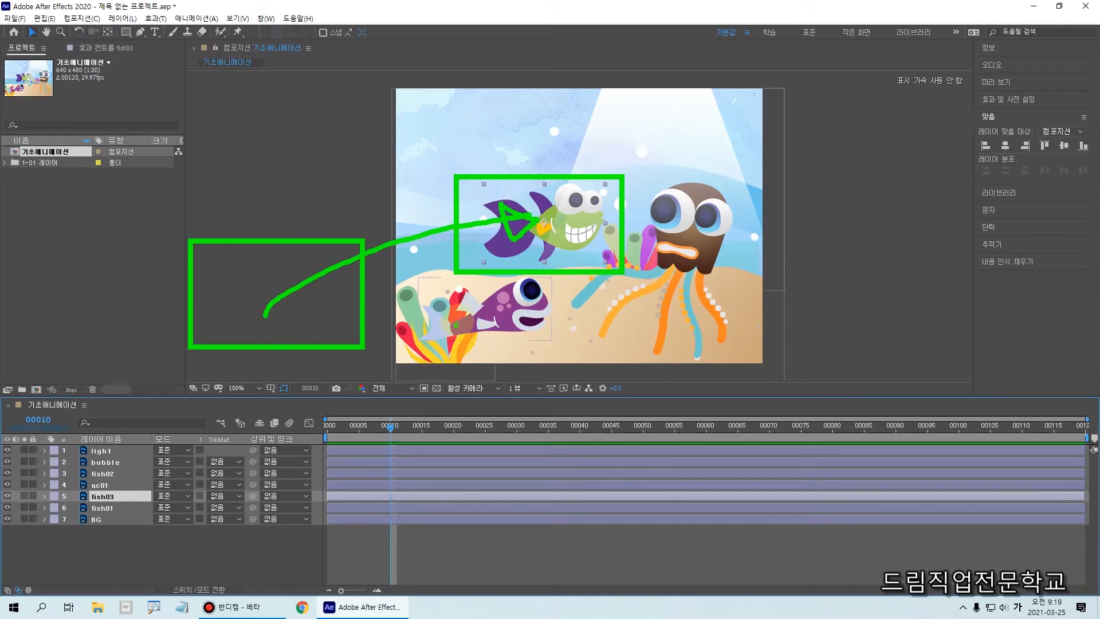
key("Escape")
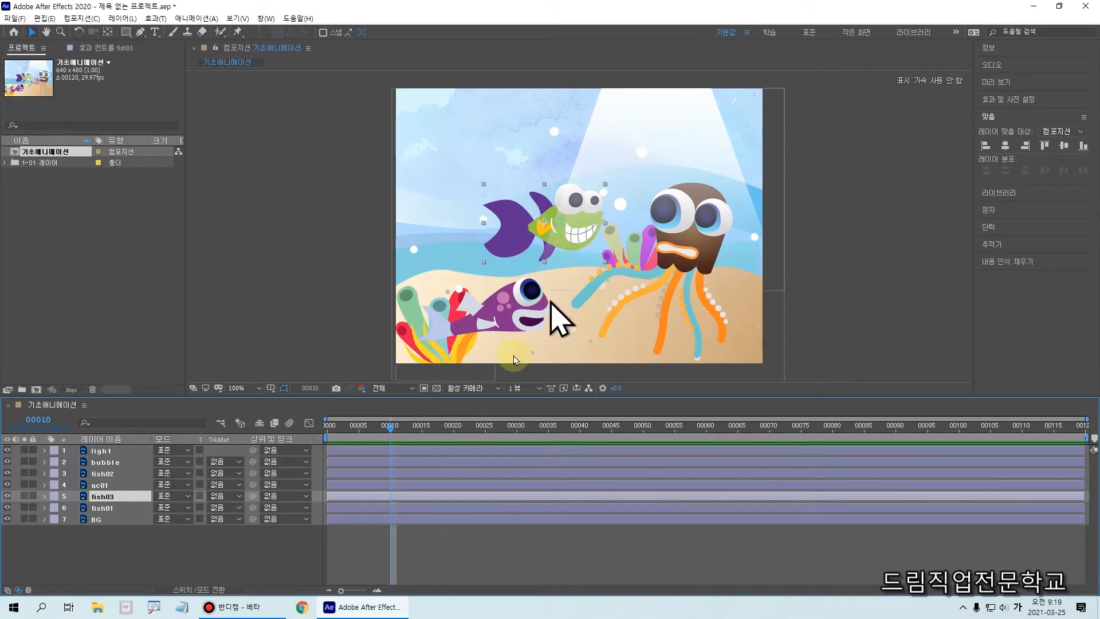
left_click(405, 425)
left_click_drag(391, 409, 393, 557)
mouse_move(553, 262)
left_mouse_down()
mouse_move(515, 186)
mouse_move(591, 247)
mouse_move(543, 279)
left_mouse_up()
key("Escape")
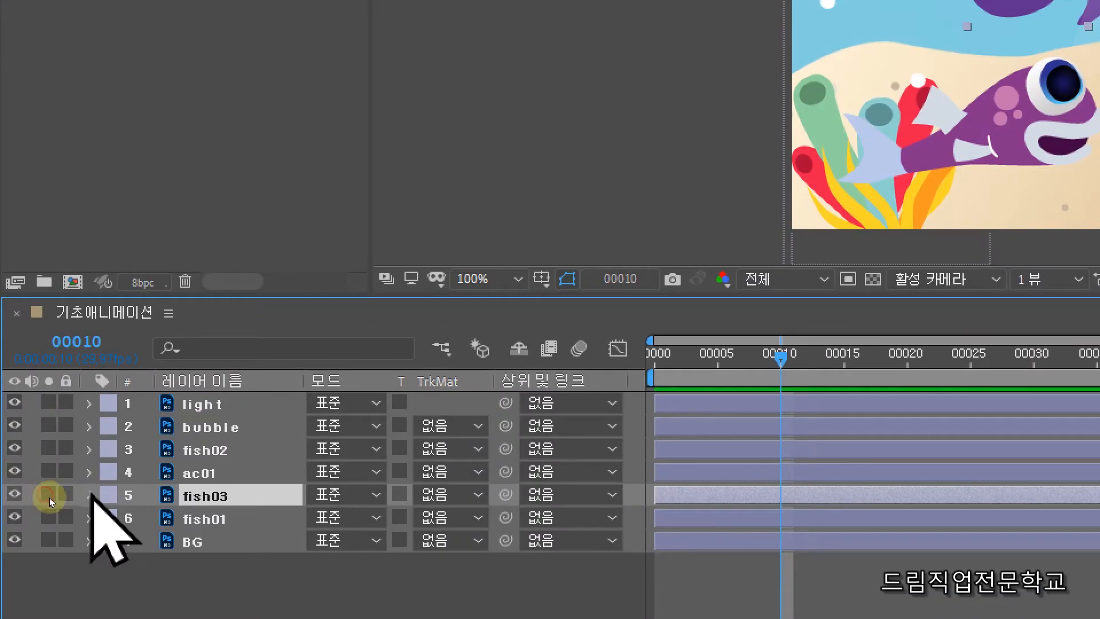
Expand the fish03 layer's Transform group to view its full set of properties, and collapse the layer again.
left_click(44, 496)
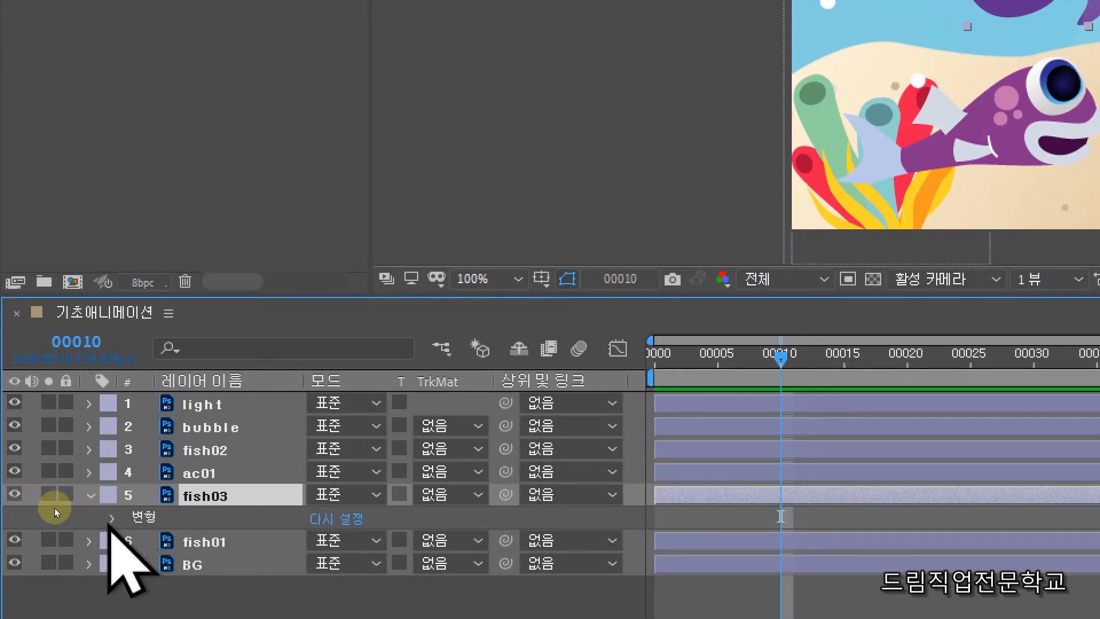
left_click(113, 518)
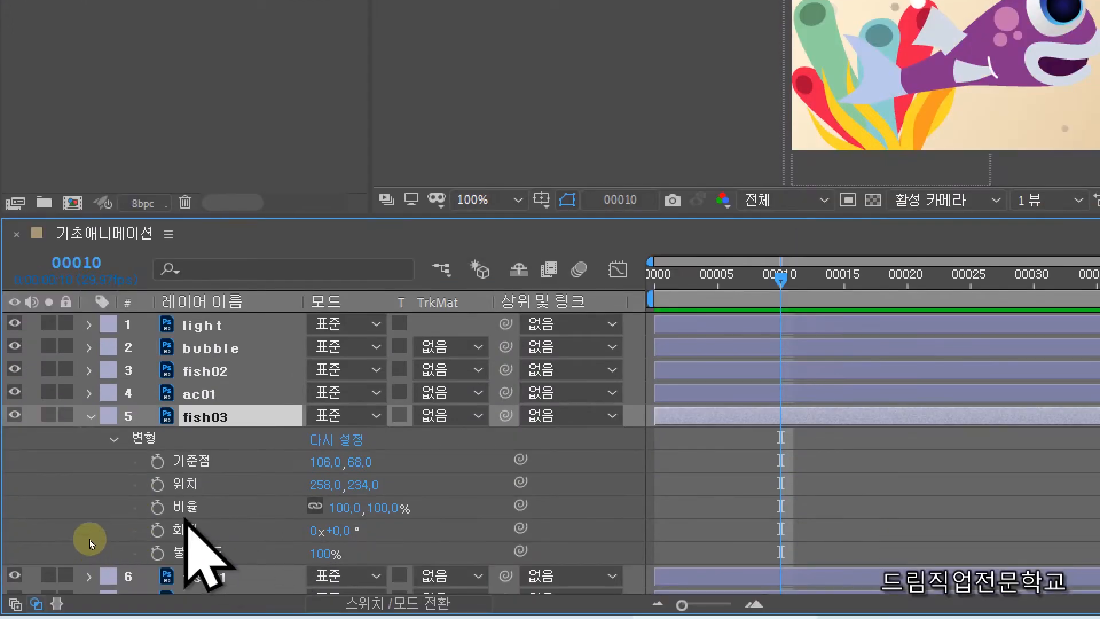
left_click_drag(131, 467, 421, 506)
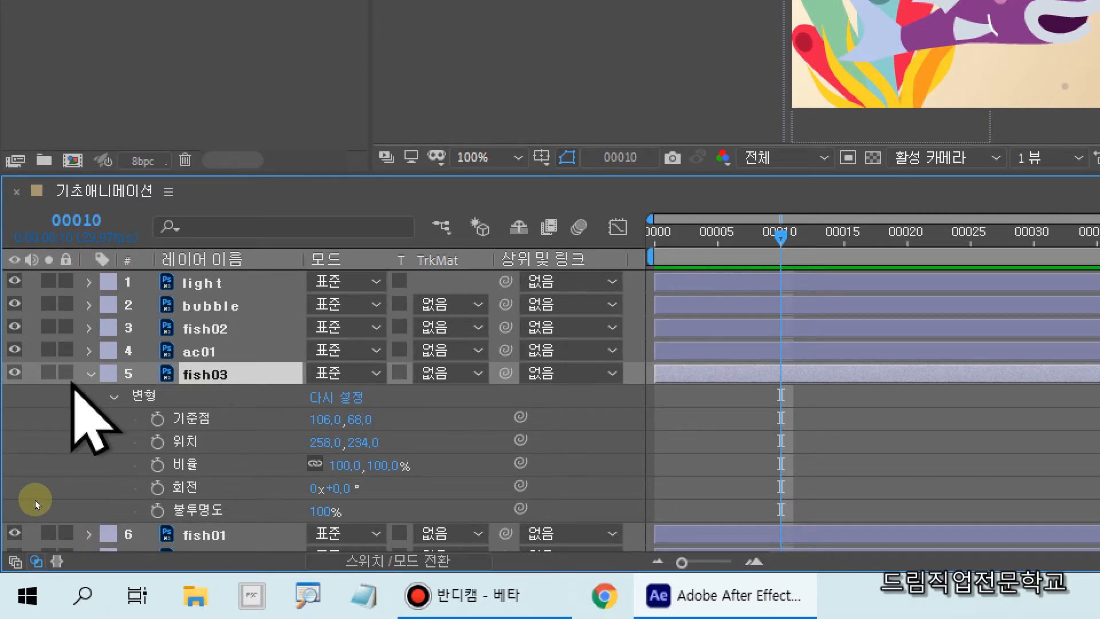
left_click(91, 373)
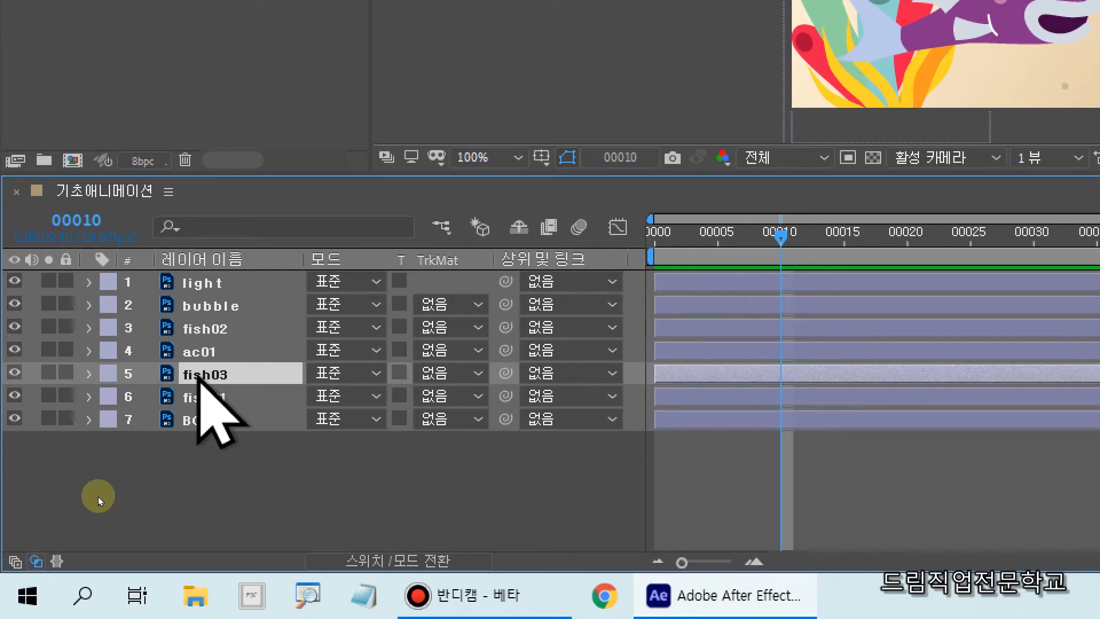
Reveal only fish03's position, start keyframing it at frame 10 and move the green fish off-canvas past the lower-left corner, to about -138, 414.
key("p")
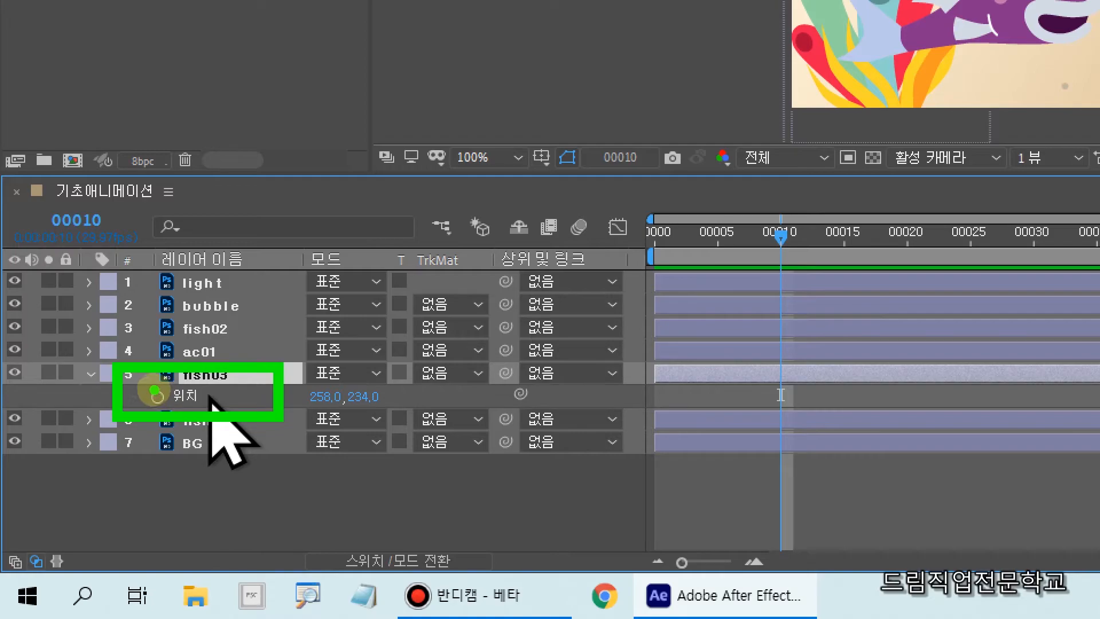
key("Escape")
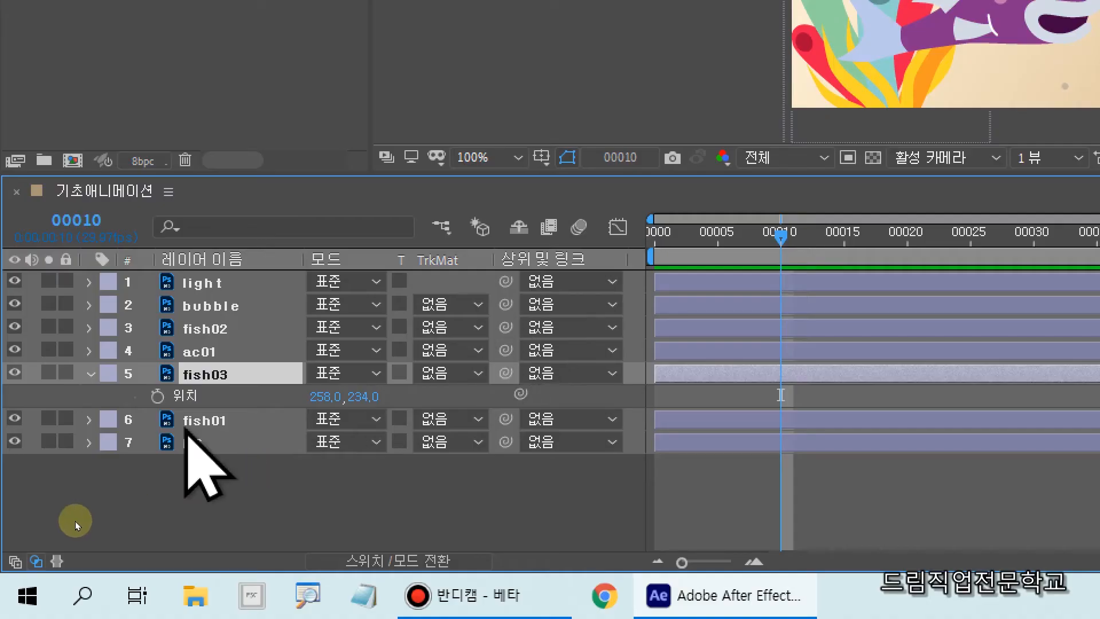
left_click(157, 399)
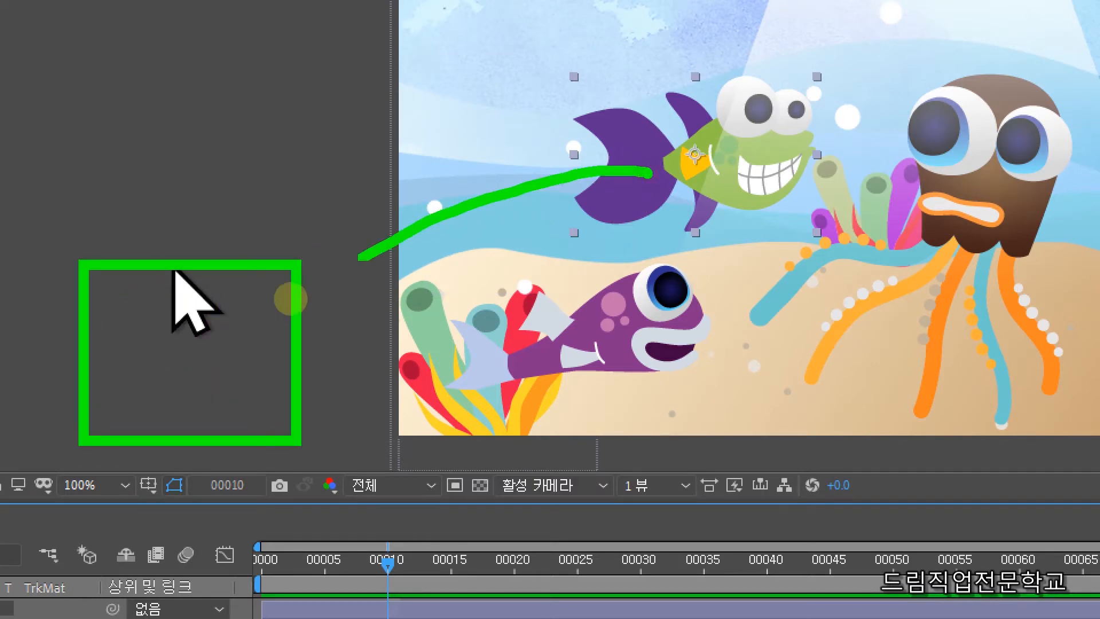
key("Escape")
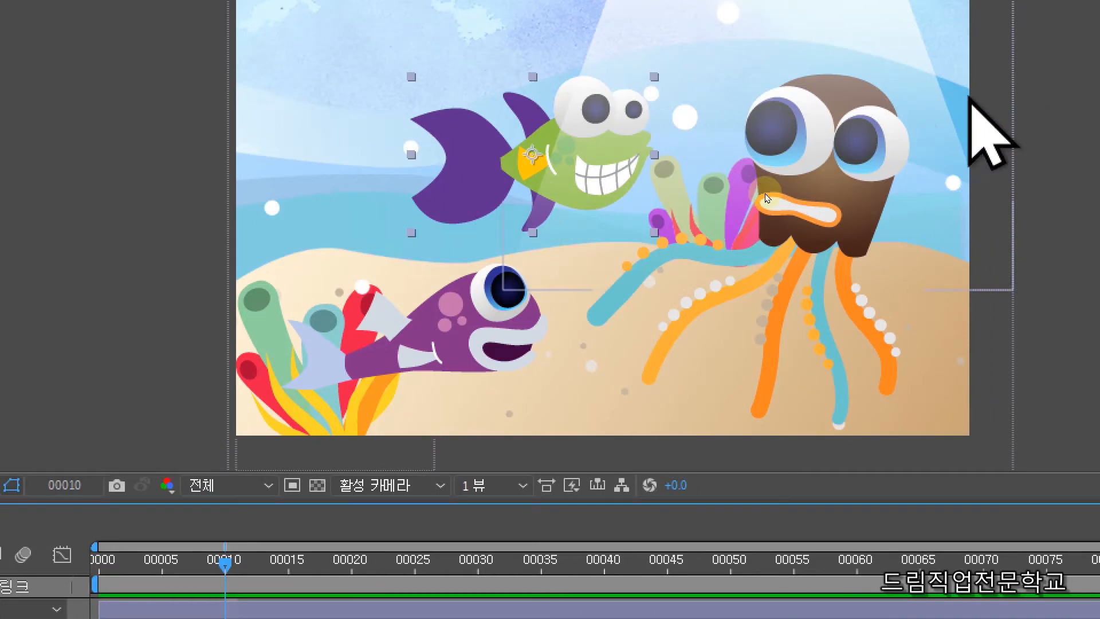
left_click(618, 187)
left_click_drag(440, 198, 278, 404)
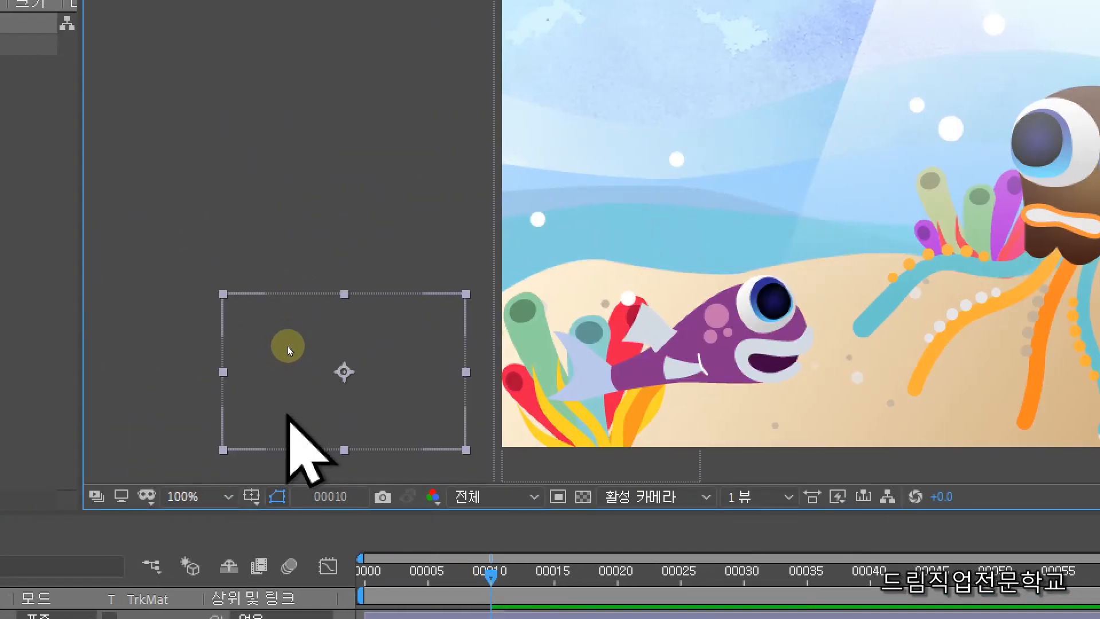
left_click_drag(207, 283, 466, 459)
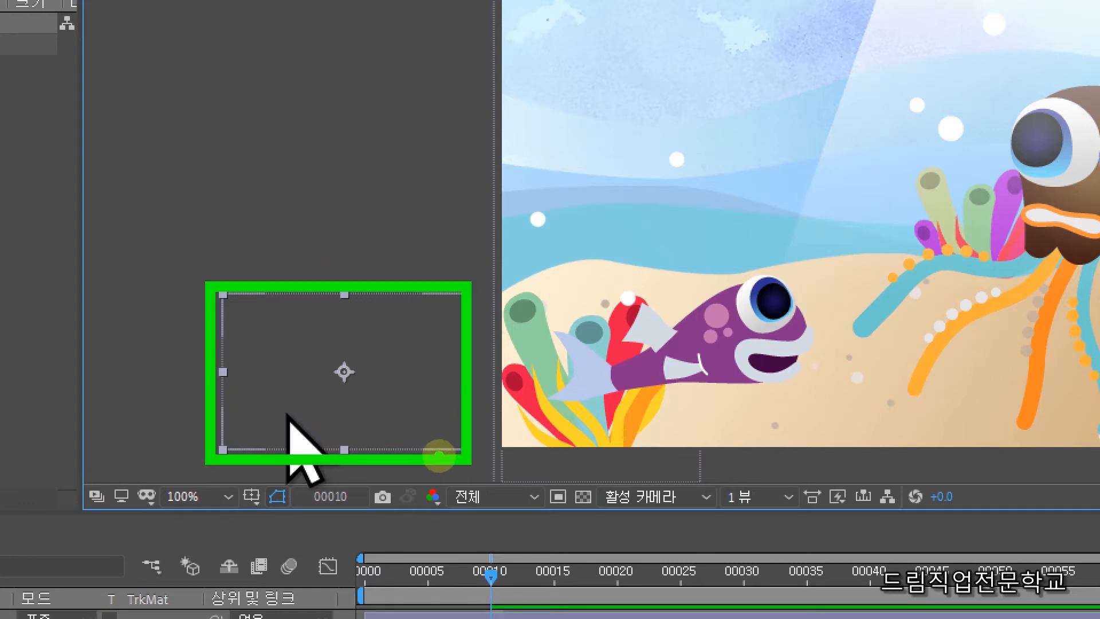
left_click_drag(401, 350, 433, 353)
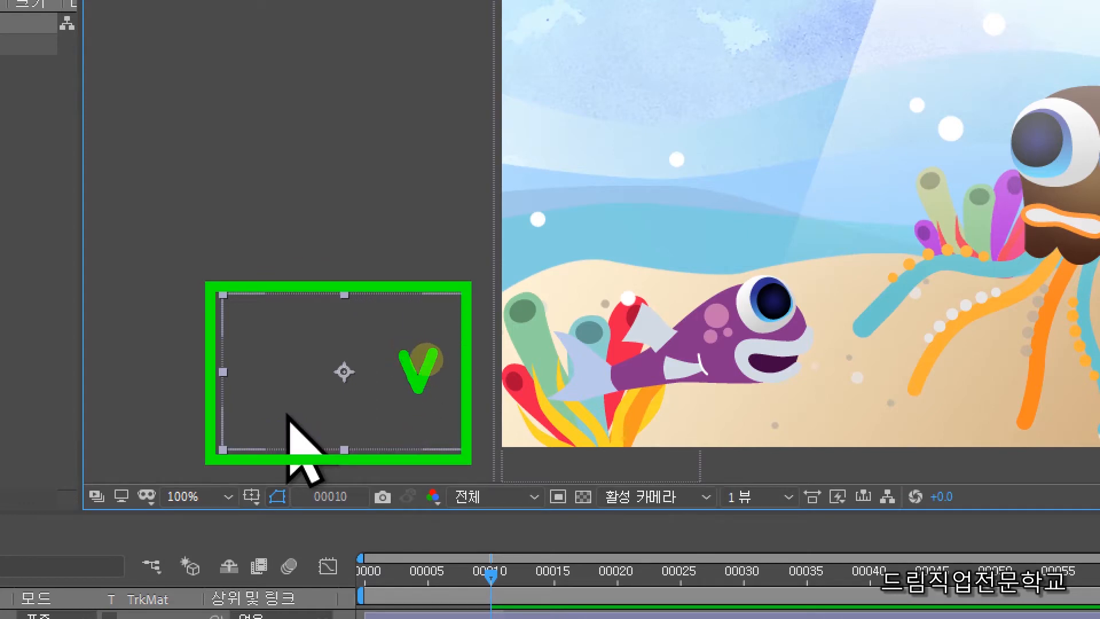
mouse_move(435, 322)
left_mouse_down()
mouse_move(459, 258)
mouse_move(557, 126)
mouse_move(764, 94)
mouse_move(759, 84)
mouse_move(772, 95)
mouse_move(739, 104)
left_mouse_up()
mouse_move(732, 64)
left_mouse_down()
mouse_move(735, 196)
mouse_move(898, 188)
mouse_move(906, 57)
mouse_move(734, 67)
left_mouse_up()
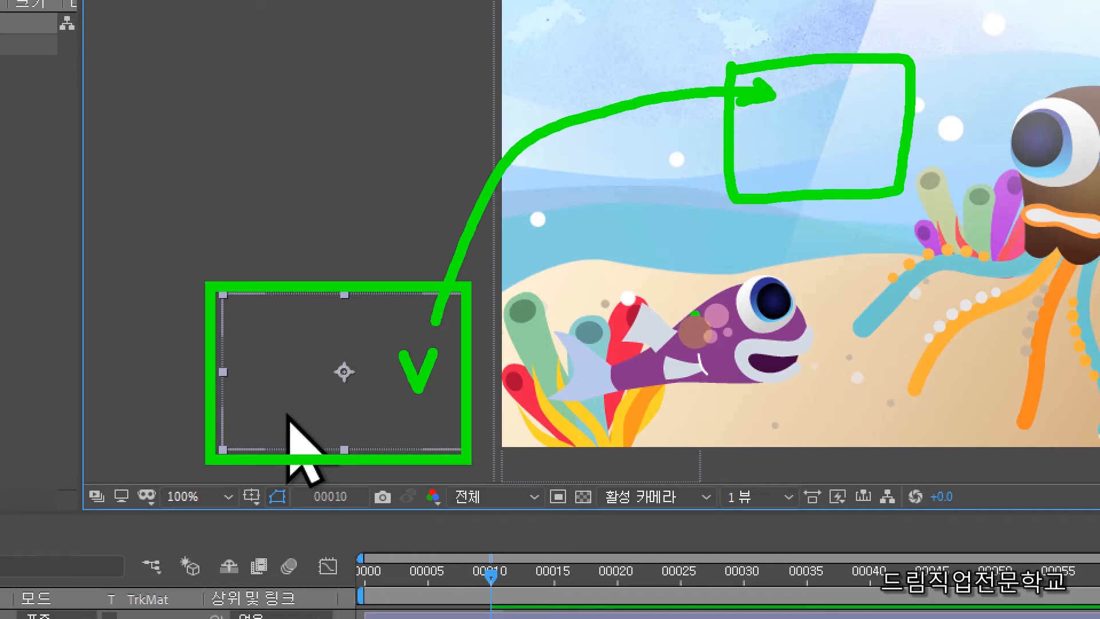
key("Escape")
At frame 20, move the green fish back into the scene, beside the octopus and above the purple fish, adding a second position keyframe.
mouse_move(491, 381)
left_mouse_down()
mouse_move(618, 380)
mouse_move(620, 602)
left_mouse_up()
key("ctrl+2")
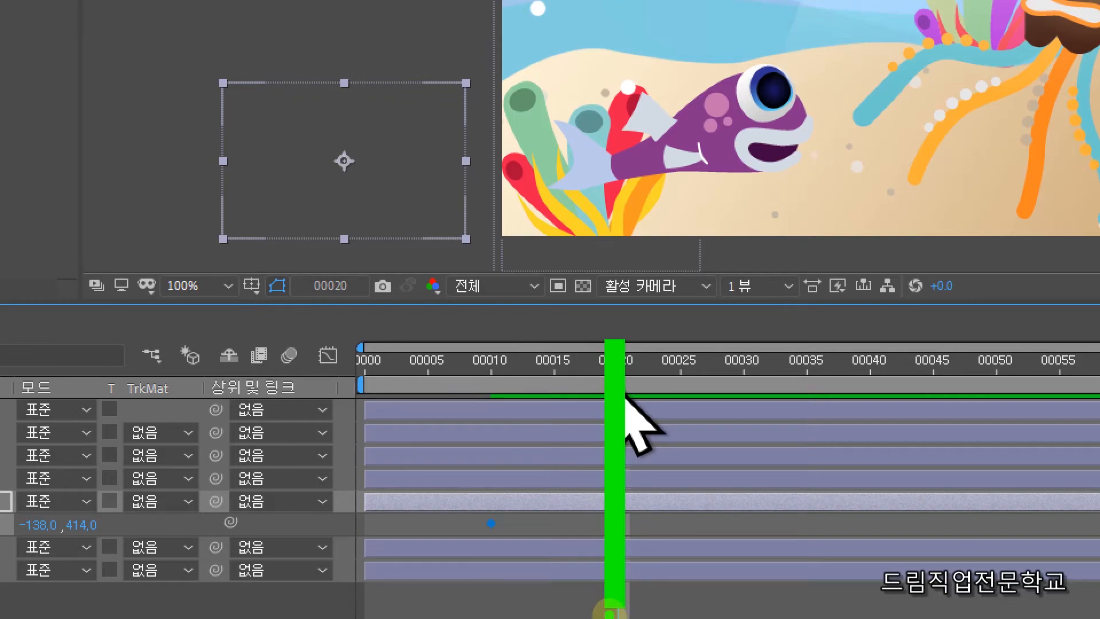
key("Escape")
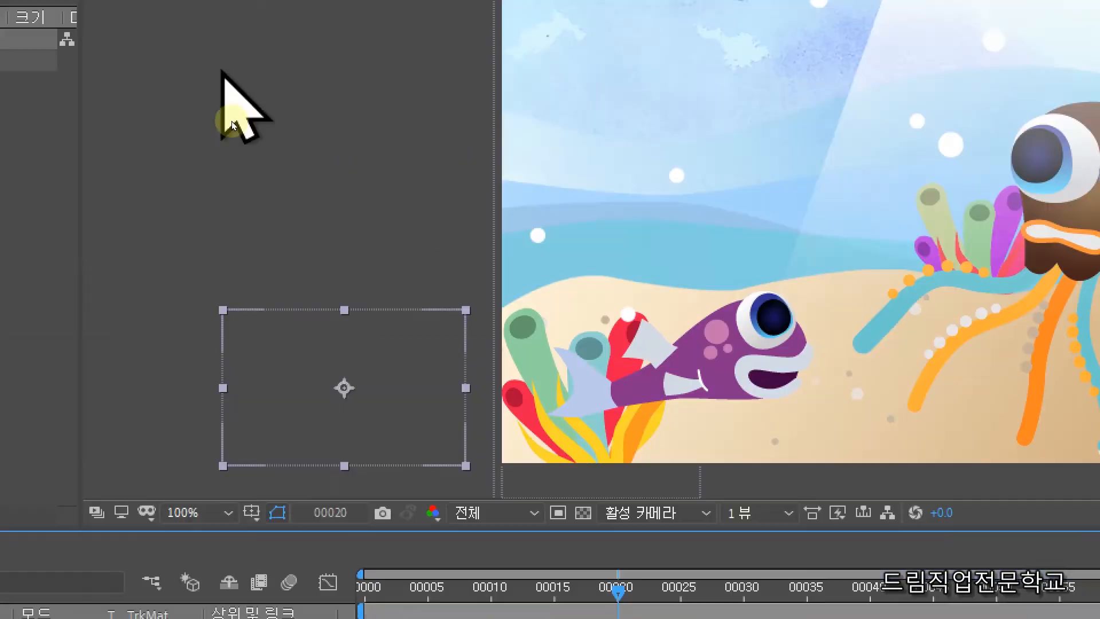
mouse_move(392, 129)
left_mouse_down()
mouse_move(875, 160)
mouse_move(845, 302)
mouse_move(828, 295)
mouse_move(843, 233)
mouse_move(837, 288)
left_mouse_up()
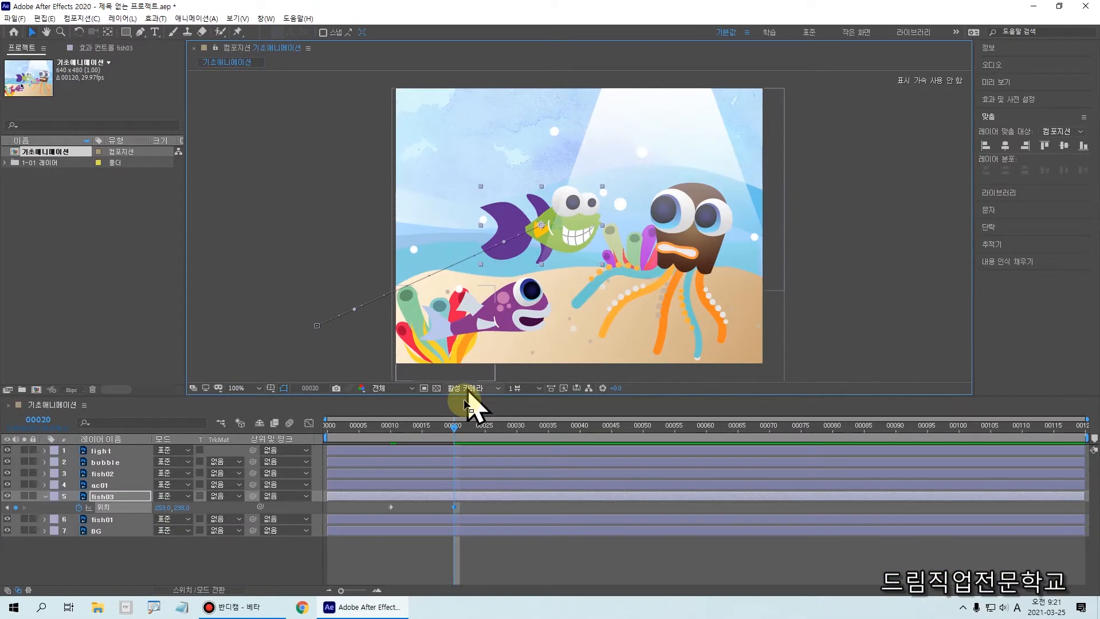
mouse_move(457, 429)
left_mouse_down()
mouse_move(318, 452)
mouse_move(465, 440)
left_mouse_up()
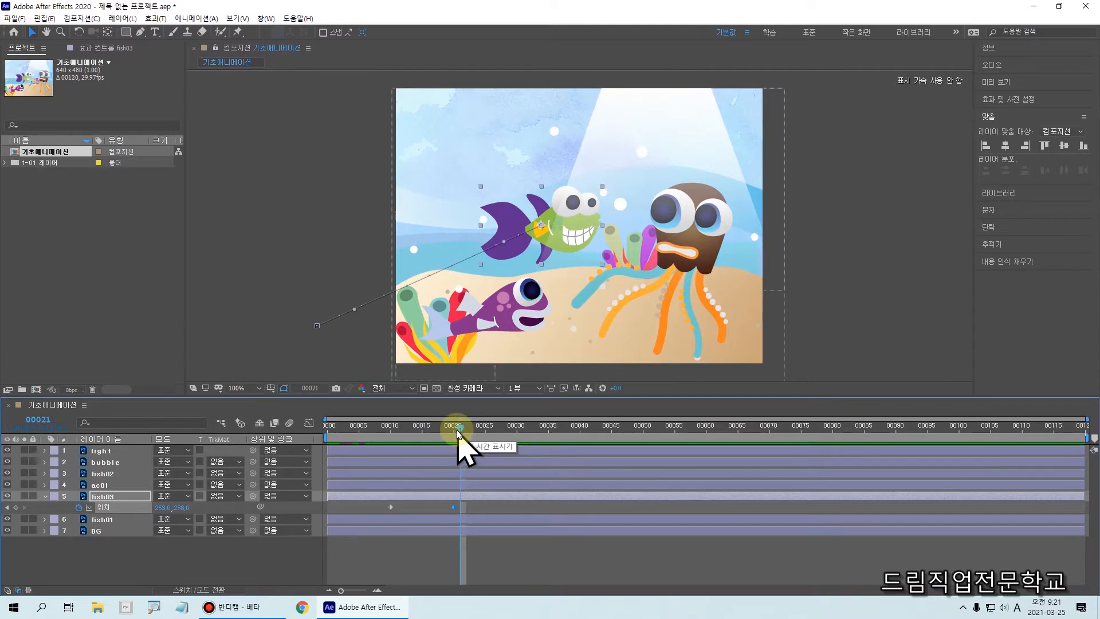
left_click_drag(458, 430, 455, 434)
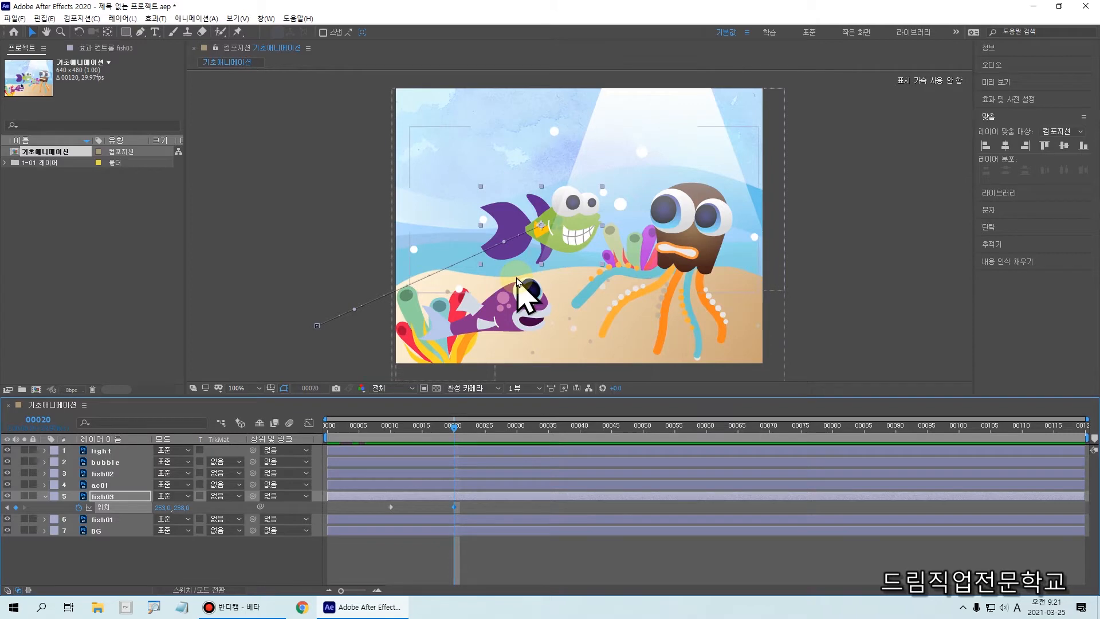
key("super")
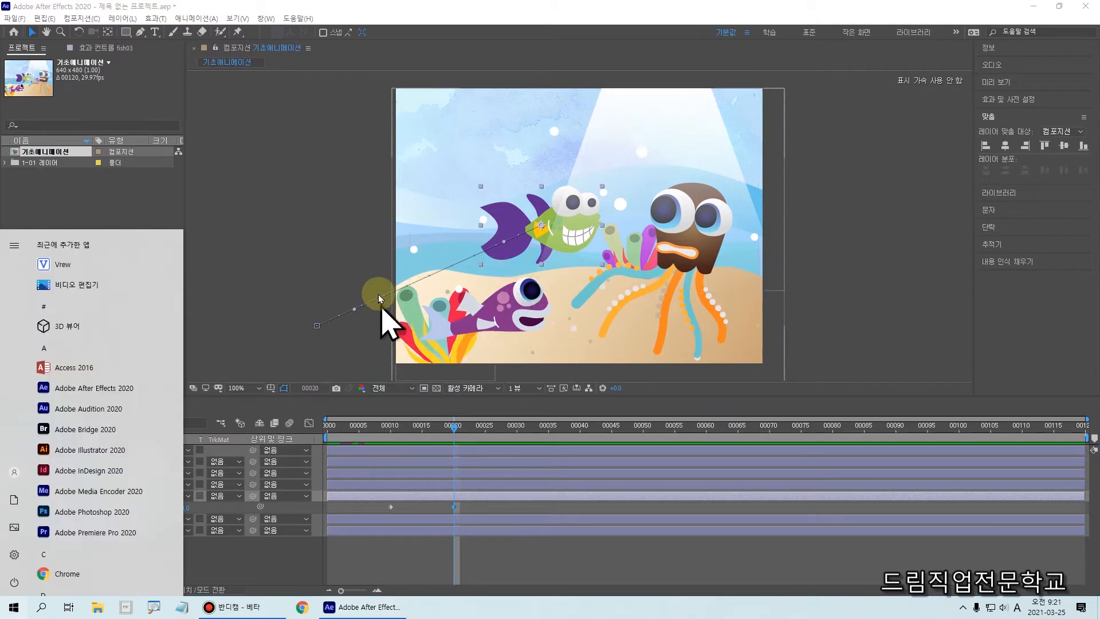
key("super")
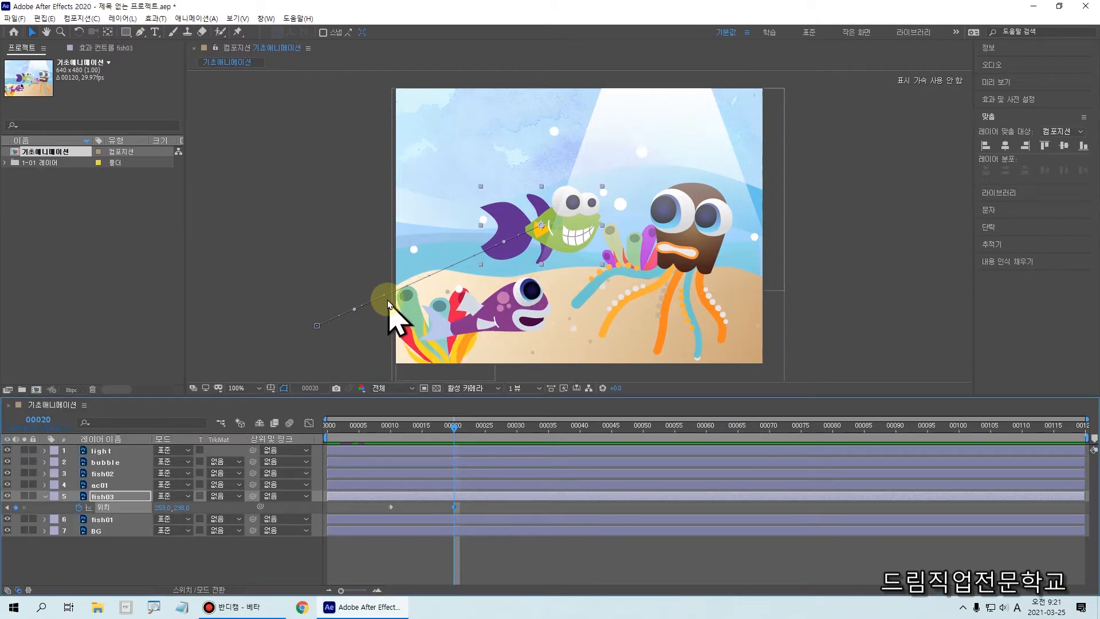
mouse_move(385, 275)
left_mouse_down()
mouse_move(485, 392)
mouse_move(489, 381)
left_mouse_up()
mouse_move(430, 305)
left_mouse_down()
mouse_move(360, 306)
mouse_move(356, 293)
mouse_move(370, 318)
mouse_move(455, 288)
mouse_move(518, 306)
left_mouse_up()
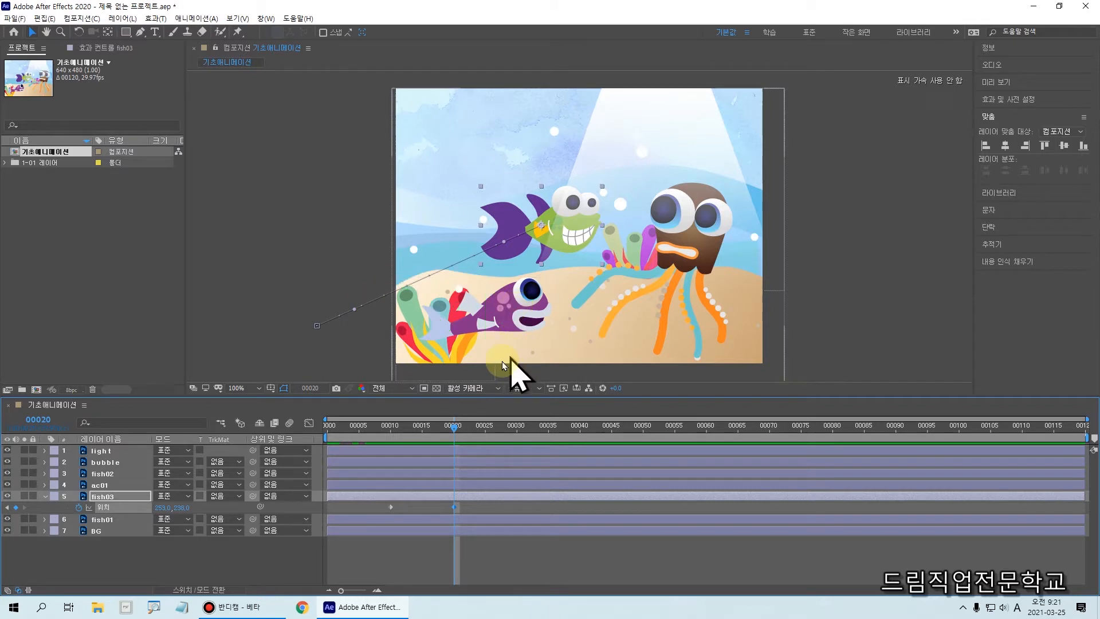
Select the coral layer ac01, collapse fish03's properties and reveal only the coral's rotation property.
left_click(433, 356)
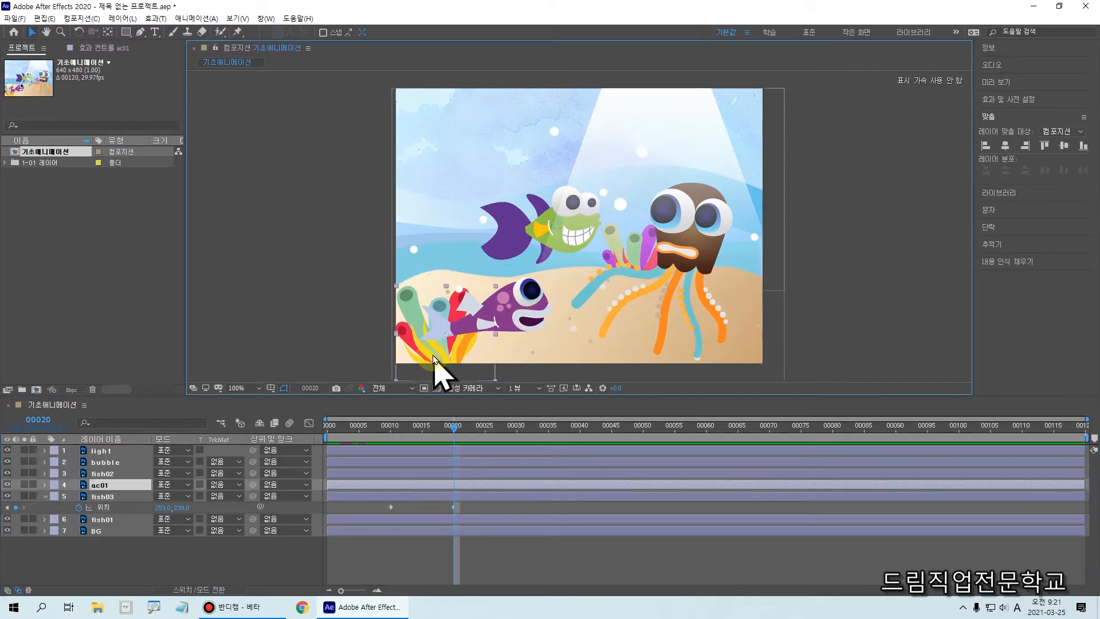
left_click_drag(431, 336, 448, 362)
left_click_drag(447, 362, 453, 337)
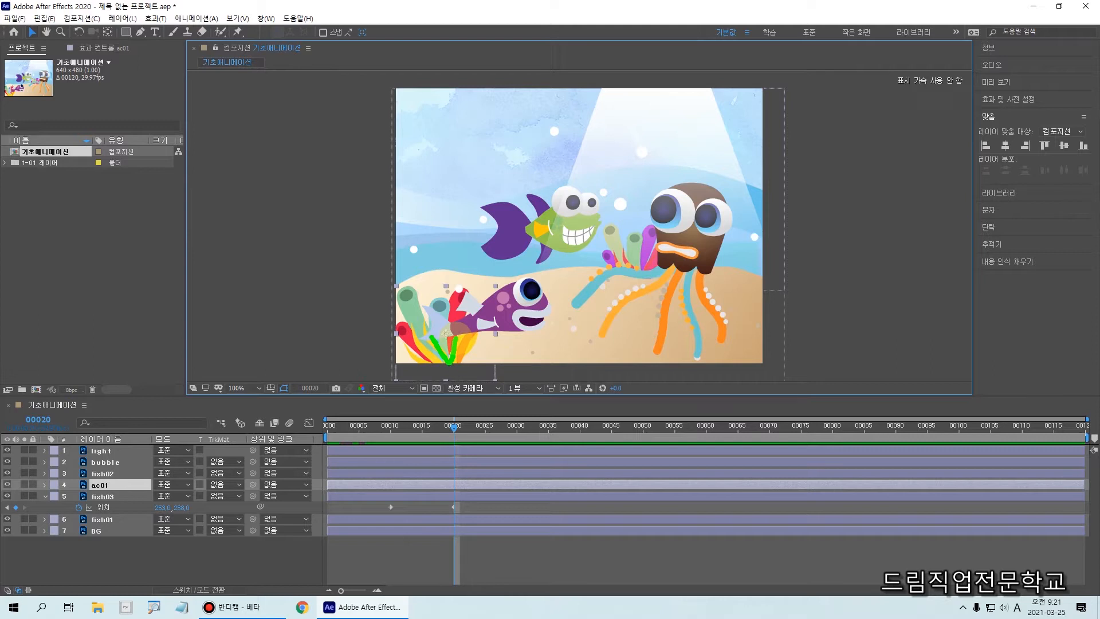
mouse_move(80, 474)
left_mouse_down()
mouse_move(133, 496)
mouse_move(158, 474)
left_mouse_up()
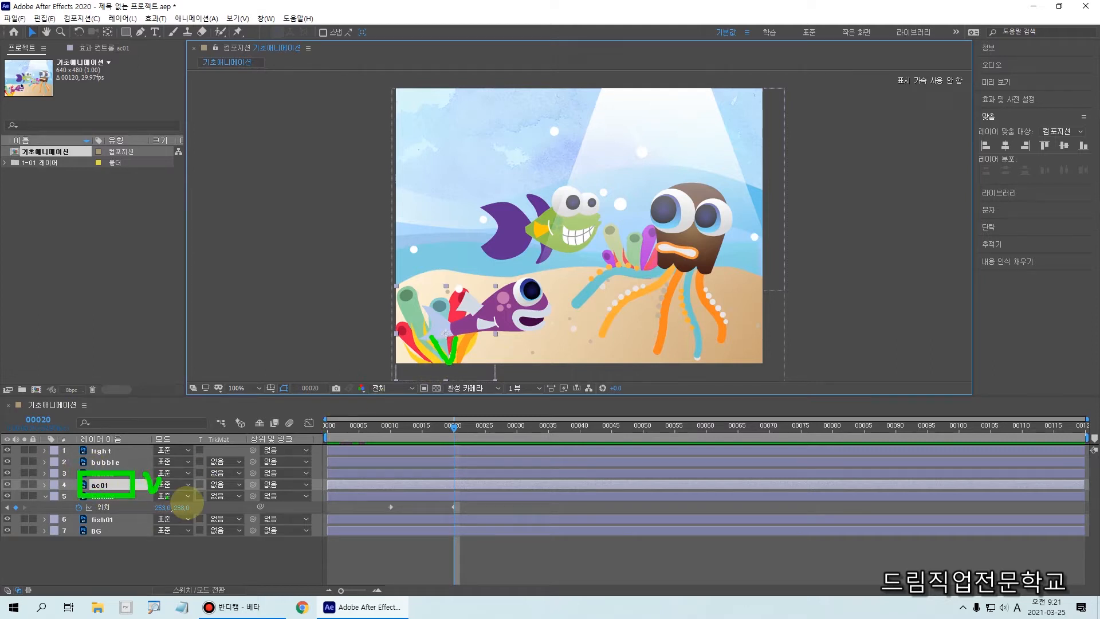
left_click(197, 487)
key("Escape")
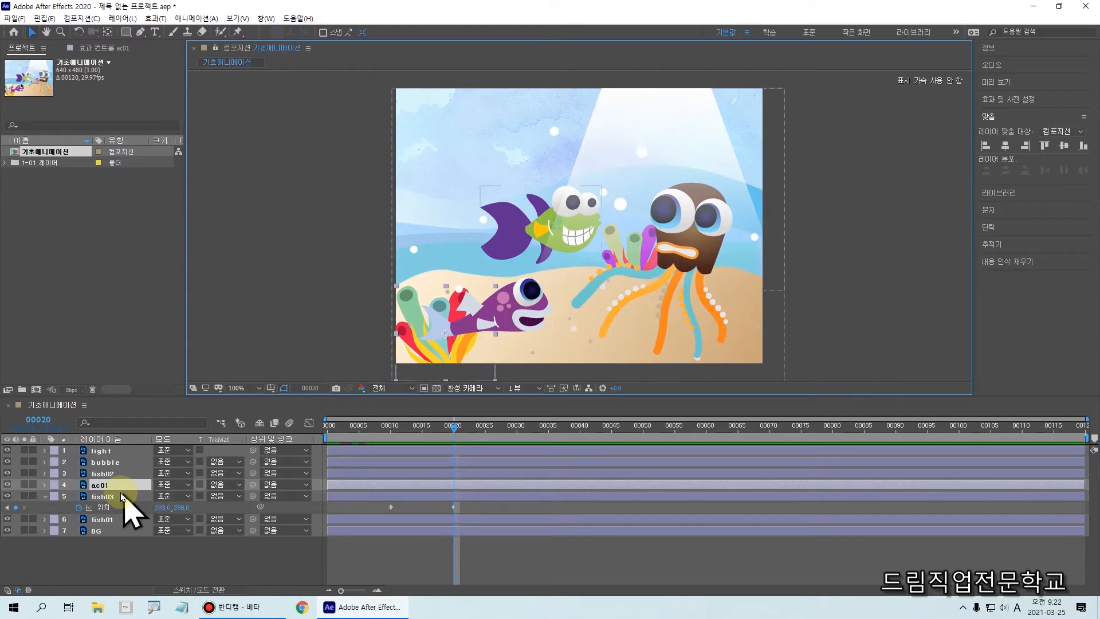
left_click(45, 497)
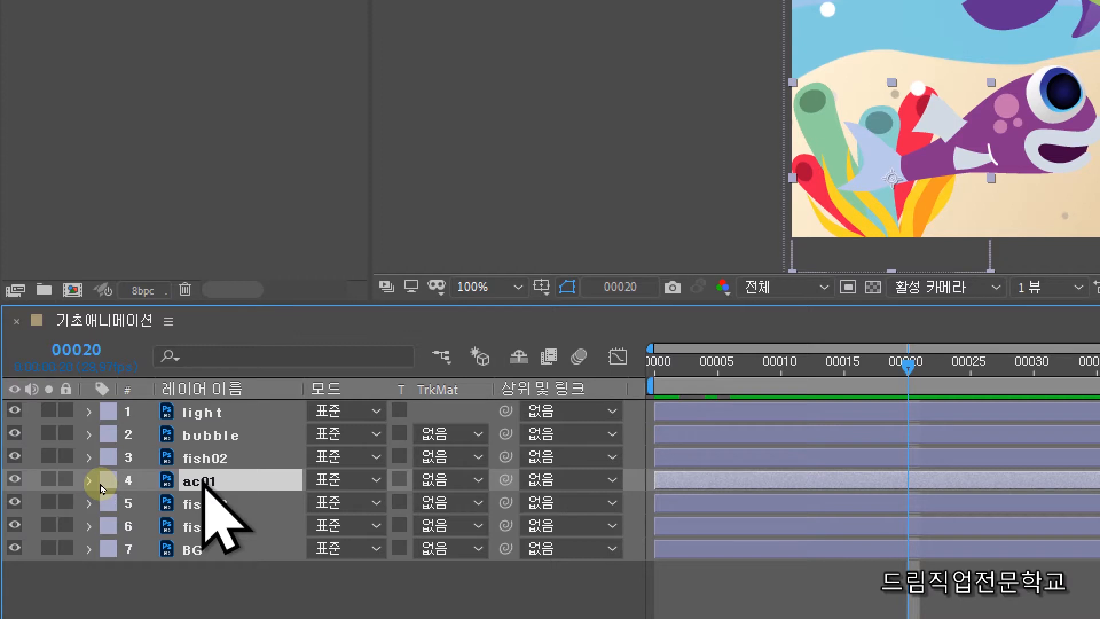
key("r")
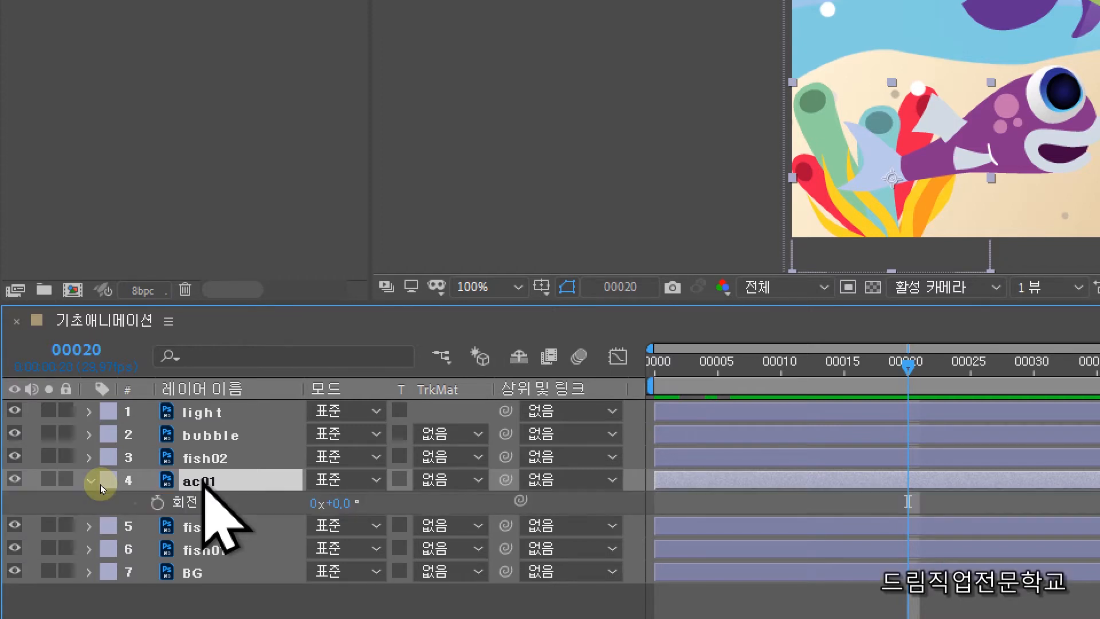
left_click_drag(135, 482, 374, 525)
key("Escape")
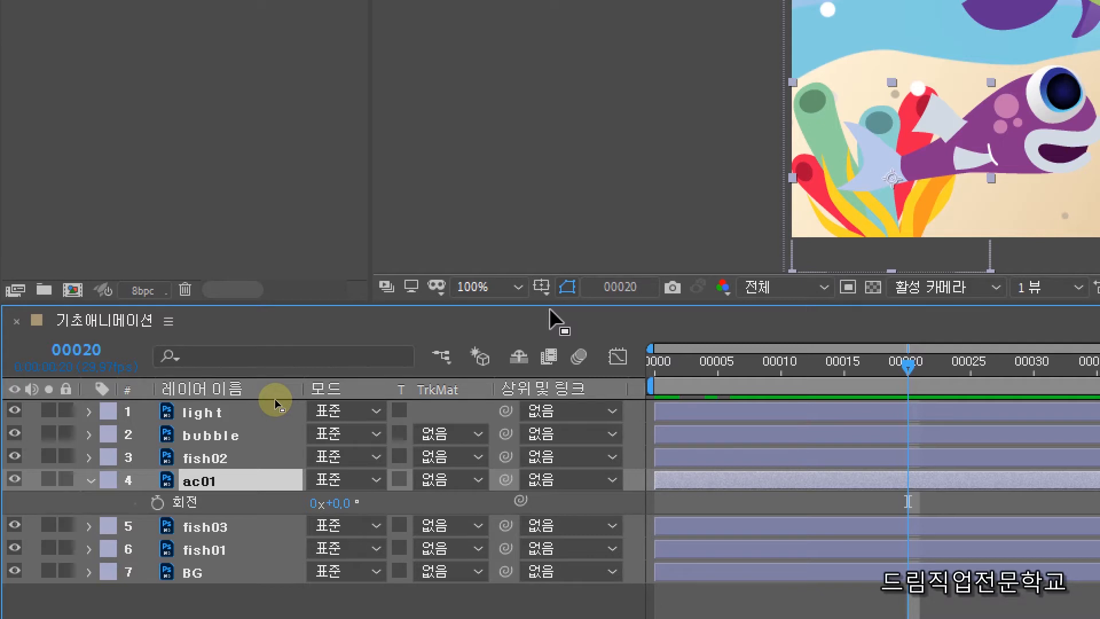
left_click(274, 398)
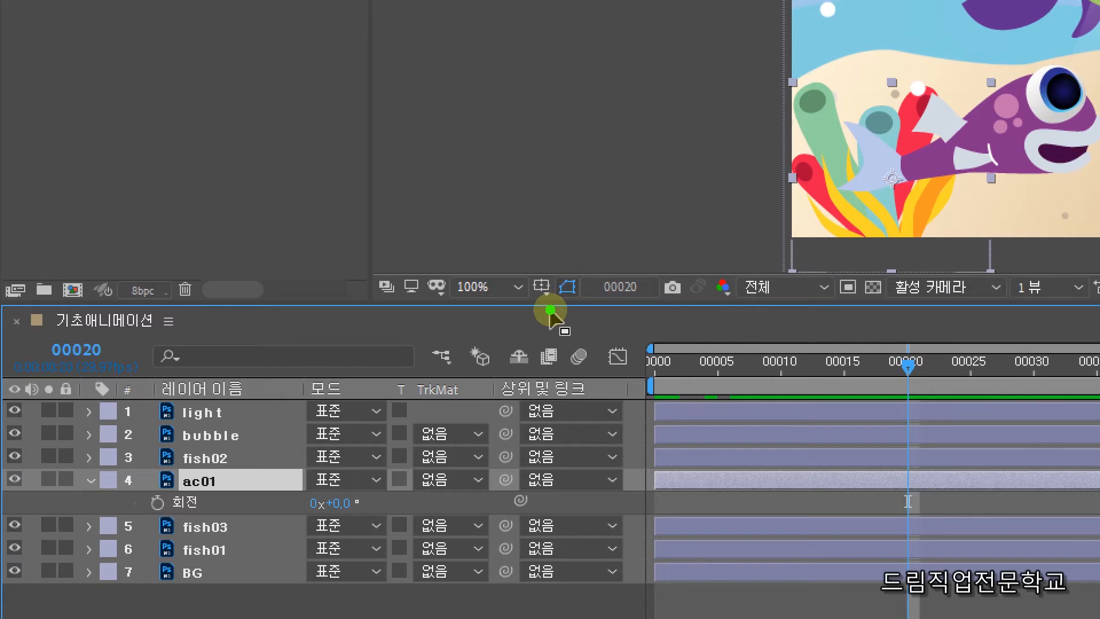
key("t")
left_click(251, 444)
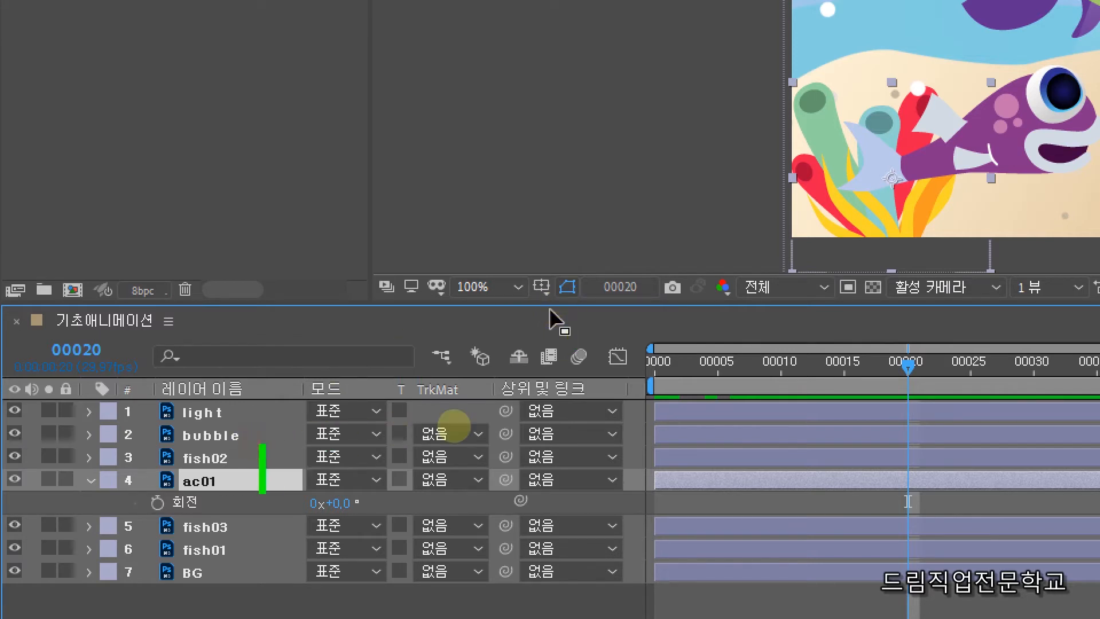
type("r")
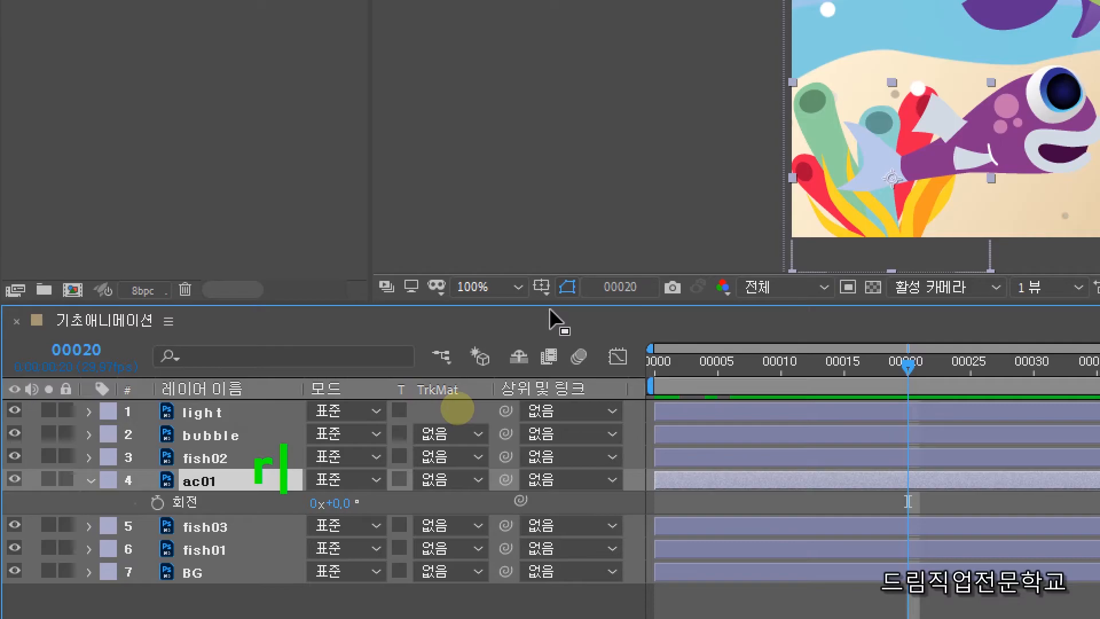
key("Escape")
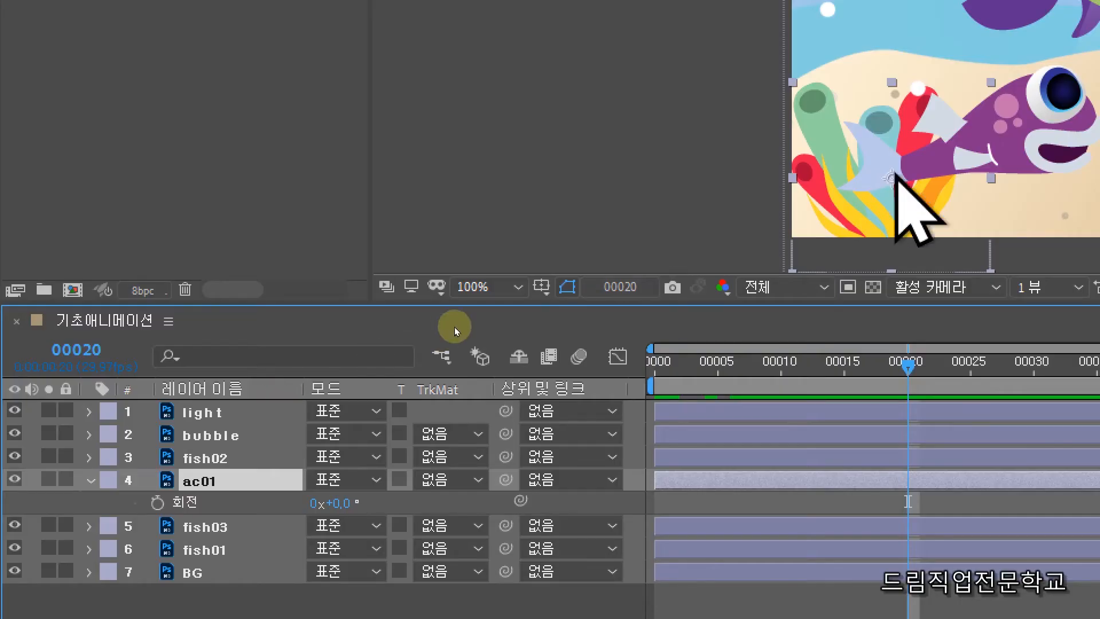
key("ctrl+2")
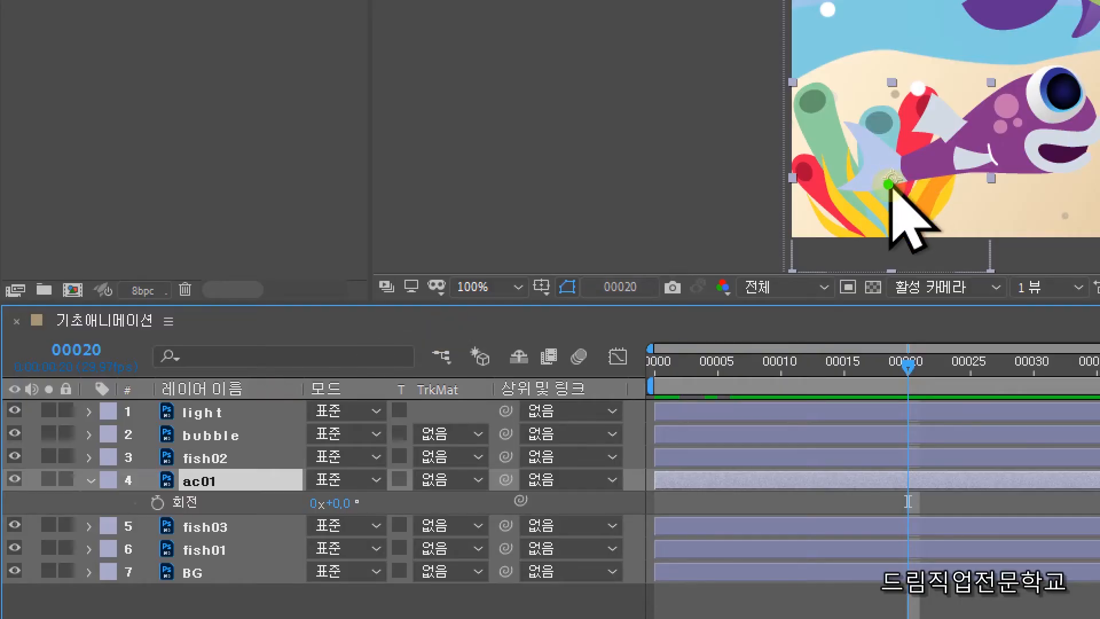
left_click_drag(877, 159, 907, 197)
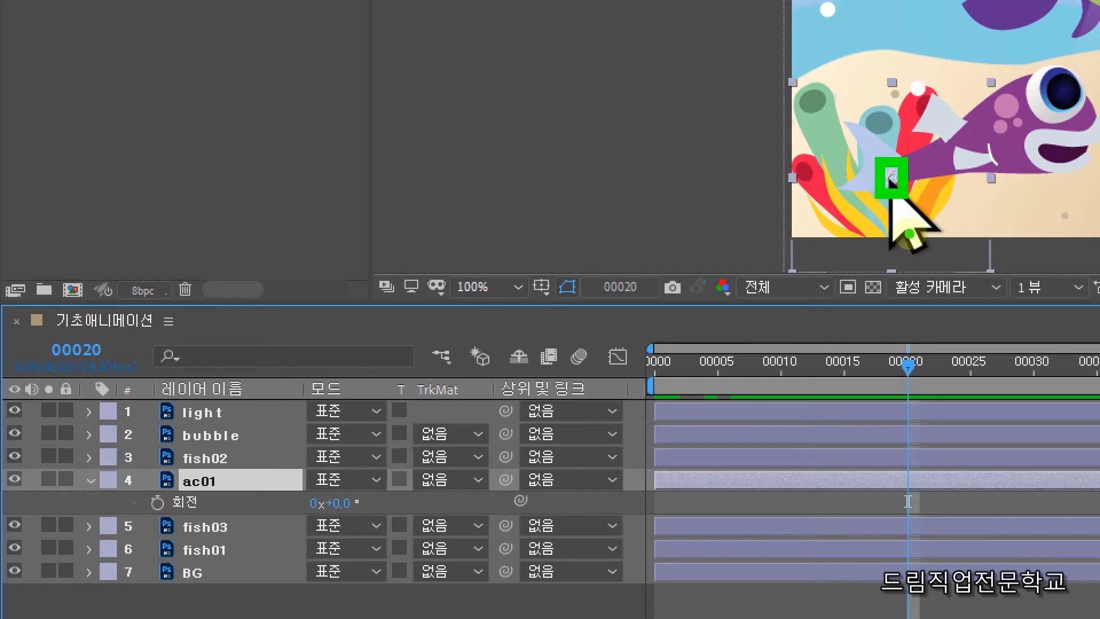
key("Escape")
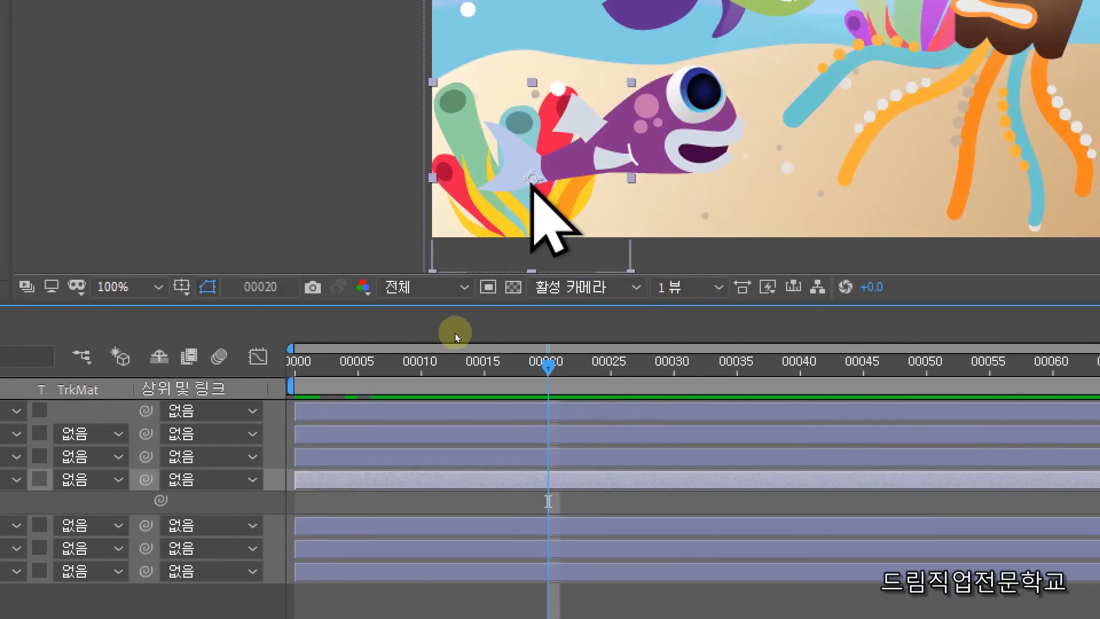
key("ctrl+2")
left_click_drag(509, 159, 555, 197)
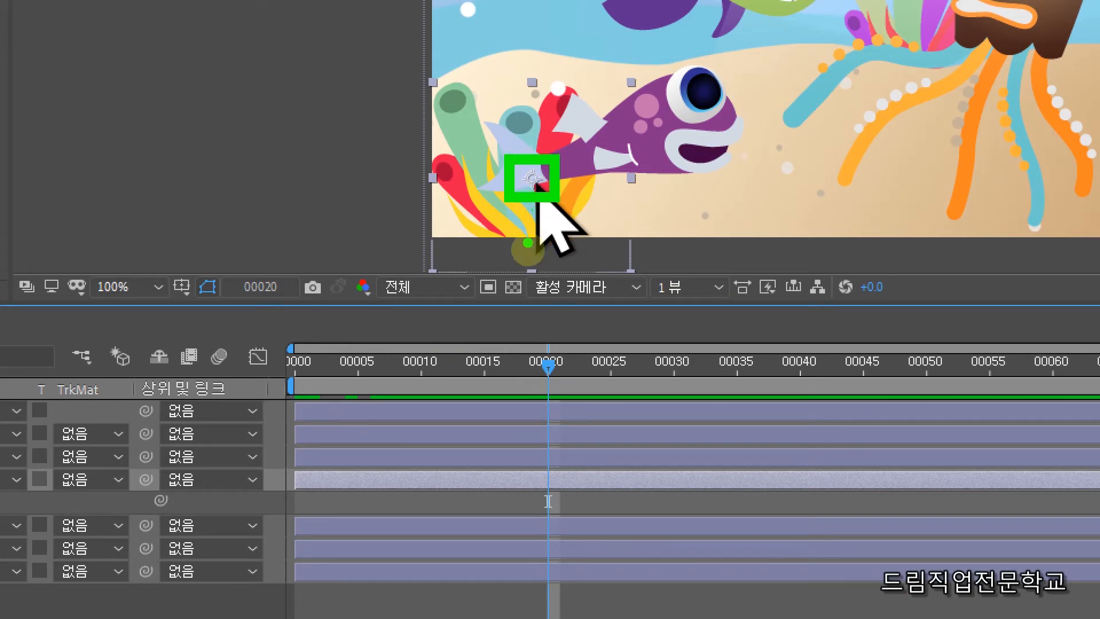
left_click_drag(533, 280, 534, 174)
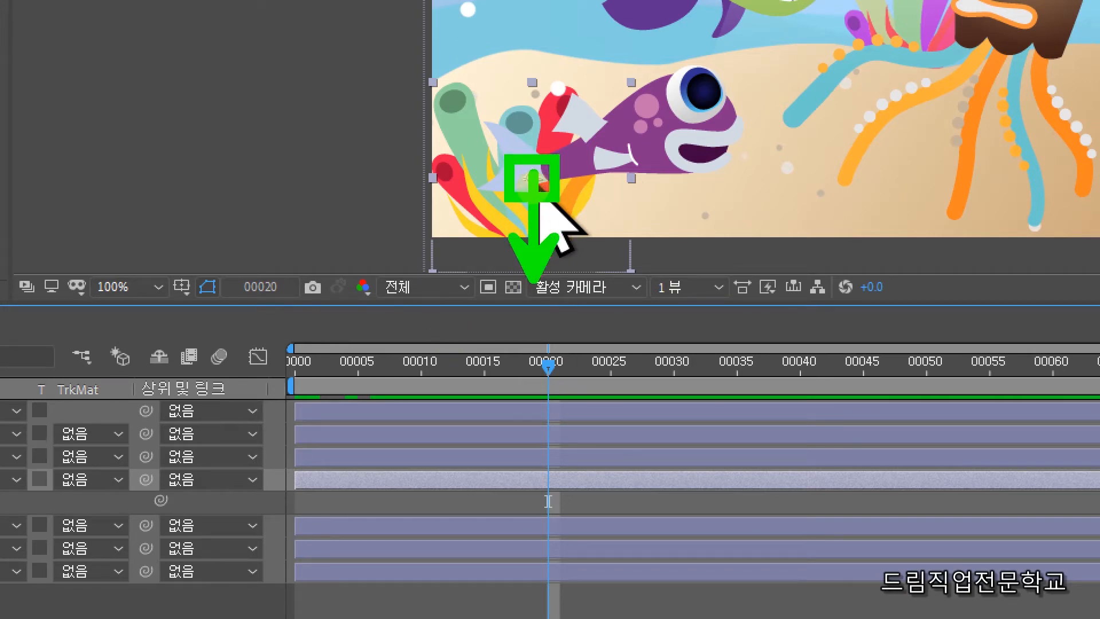
key("Escape")
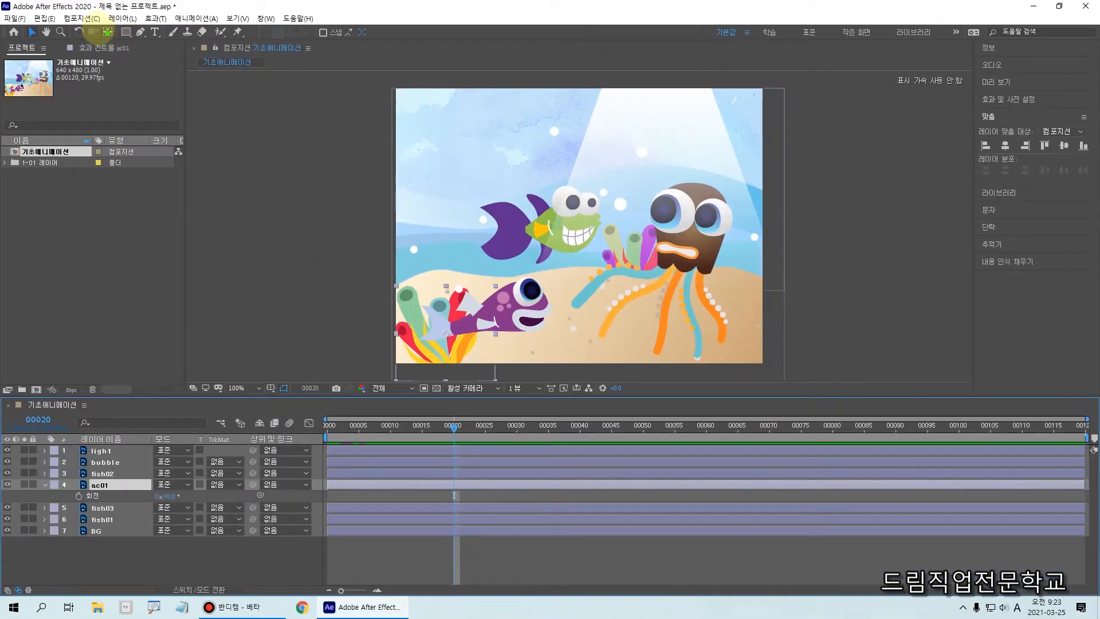
left_click_drag(91, 20, 120, 44)
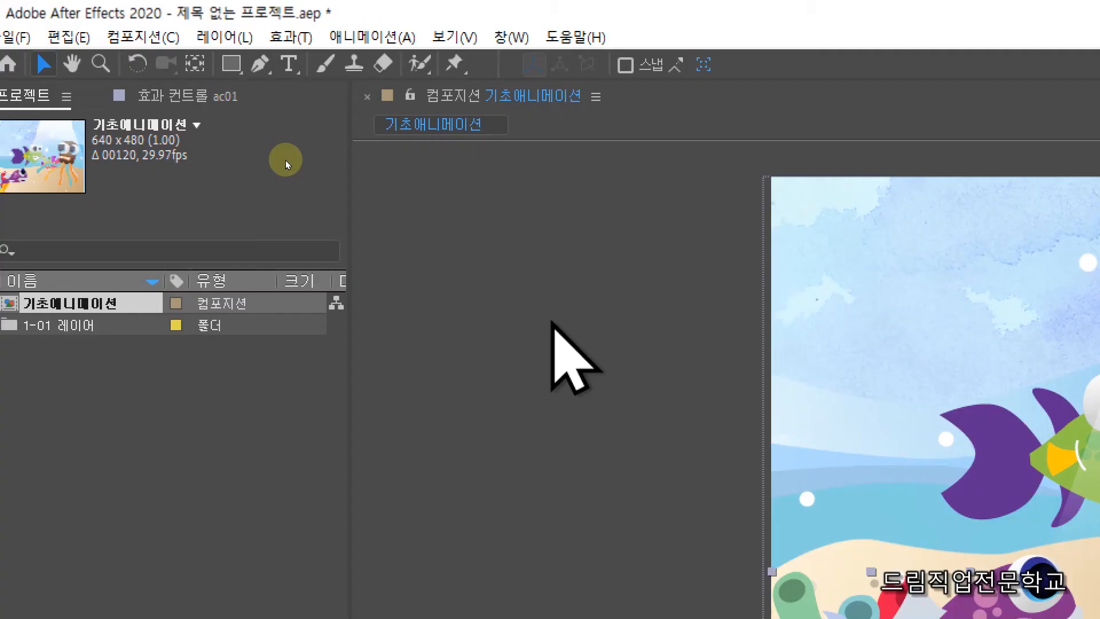
Move the coral's anchor point straight down to the bottom centre of its bounding box with the Pan Behind (Anchor Point) tool.
left_click(196, 65)
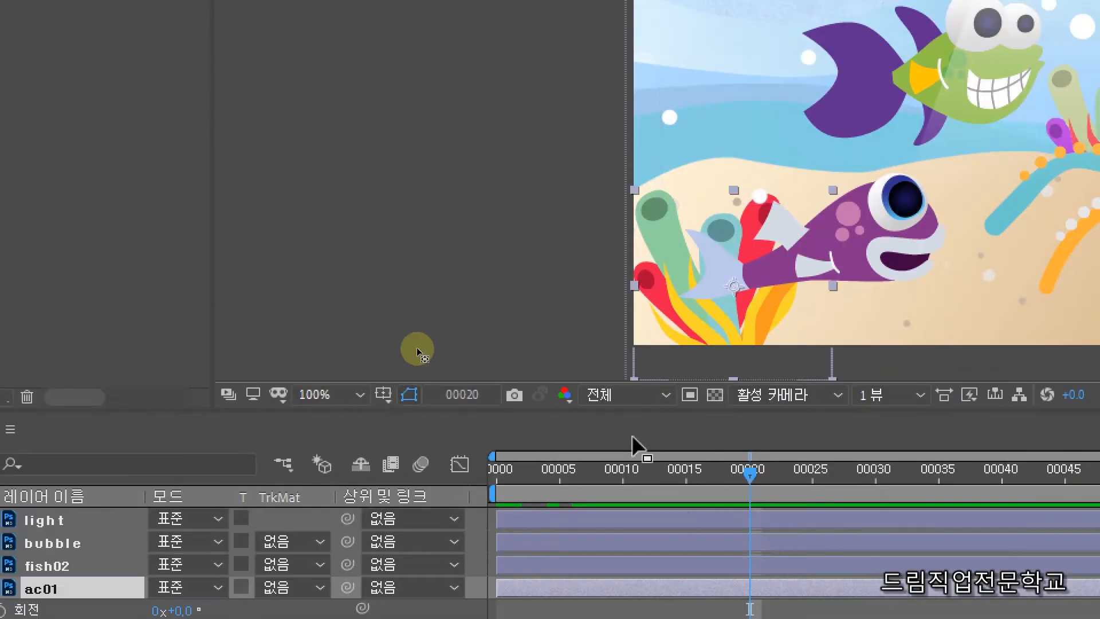
left_click_drag(736, 289, 740, 378)
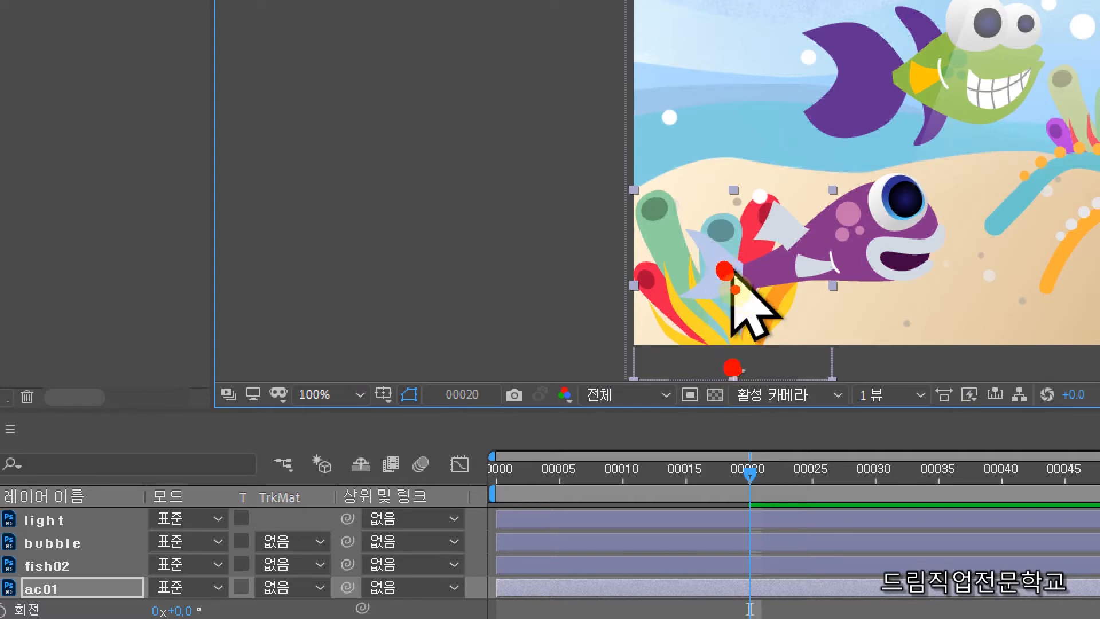
left_click_drag(732, 364, 726, 268)
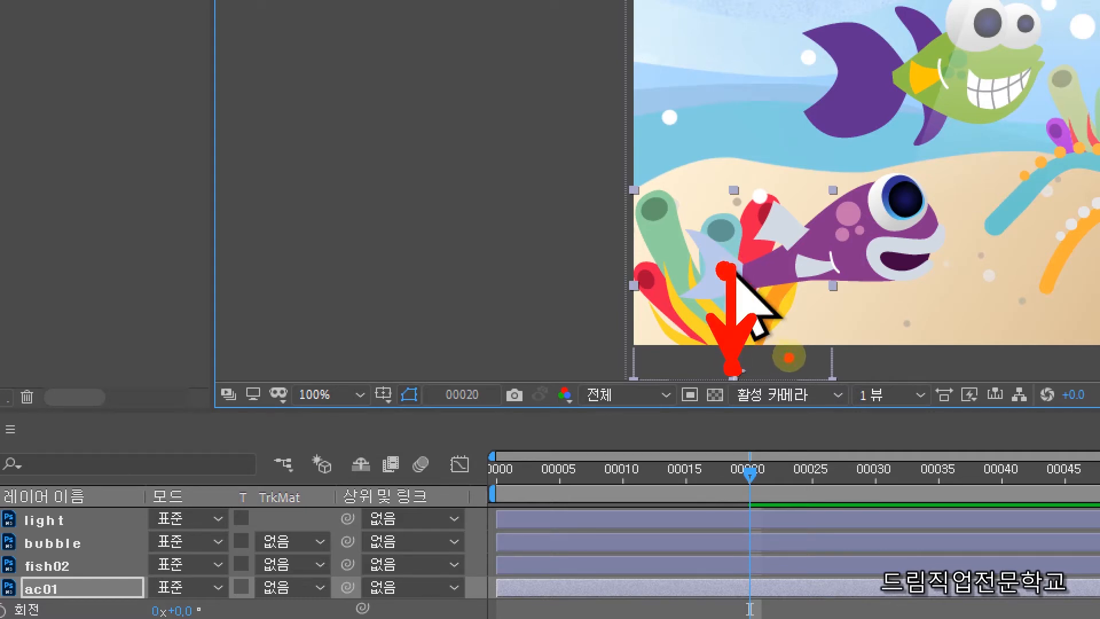
key("Escape")
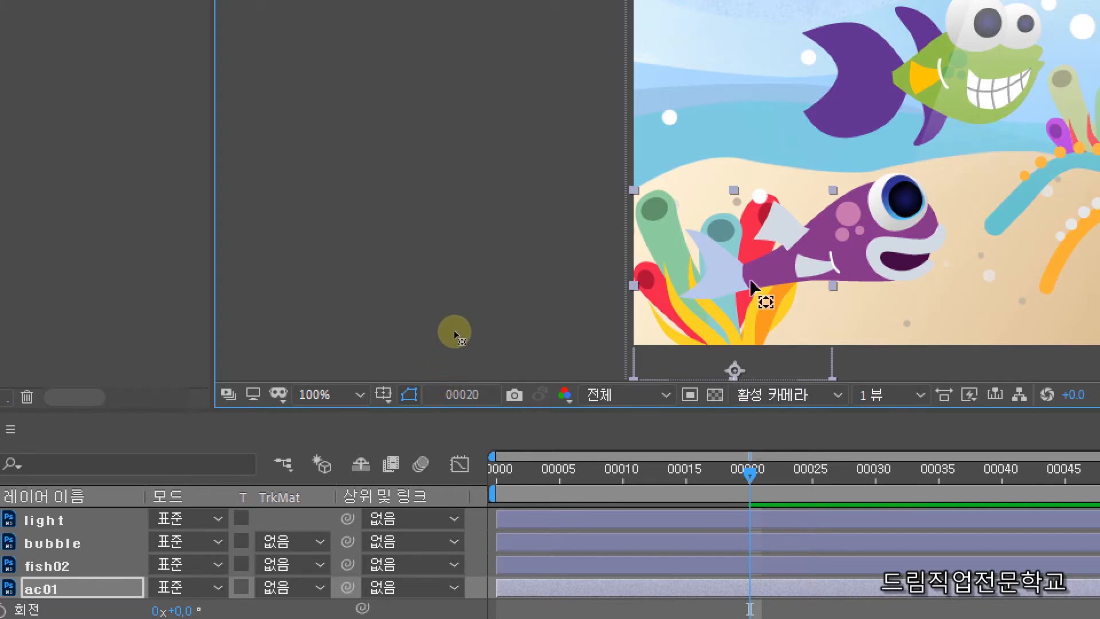
mouse_move(733, 256)
left_mouse_down()
mouse_move(641, 279)
mouse_move(626, 302)
mouse_move(623, 278)
mouse_move(625, 299)
mouse_move(752, 258)
mouse_move(847, 267)
mouse_move(852, 249)
mouse_move(838, 280)
left_mouse_up()
mouse_move(729, 216)
left_mouse_down()
mouse_move(629, 246)
mouse_move(592, 328)
mouse_move(584, 314)
mouse_move(594, 331)
mouse_move(612, 306)
mouse_move(919, 237)
mouse_move(946, 284)
mouse_move(952, 259)
left_mouse_up()
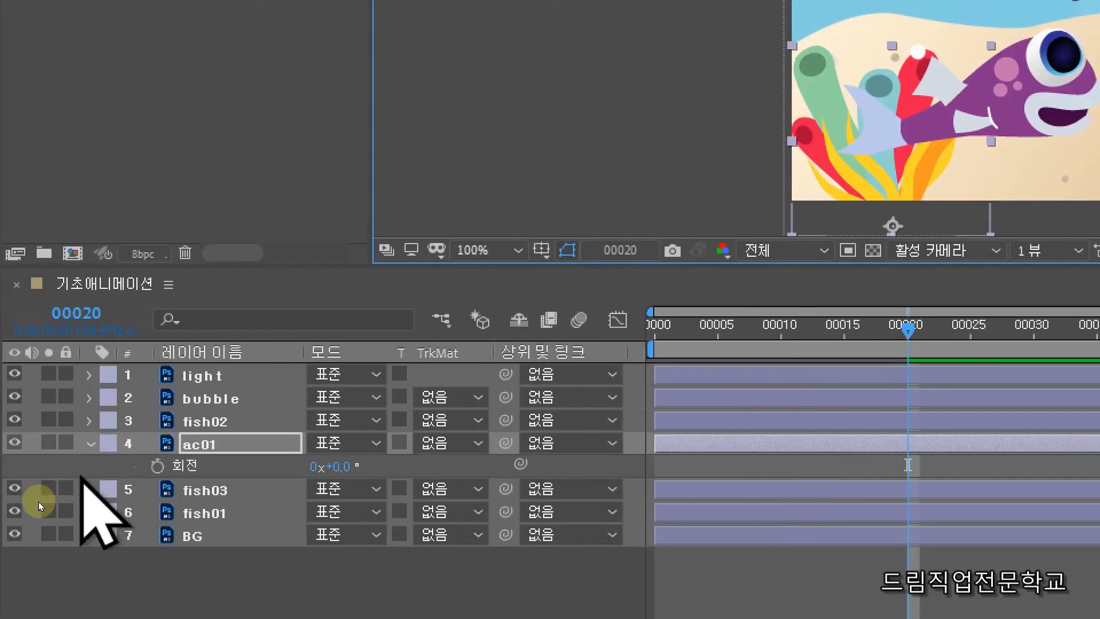
Start keyframing ac01's rotation at frame 20 and set the rotation to 20° at frame 25.
left_click(157, 465)
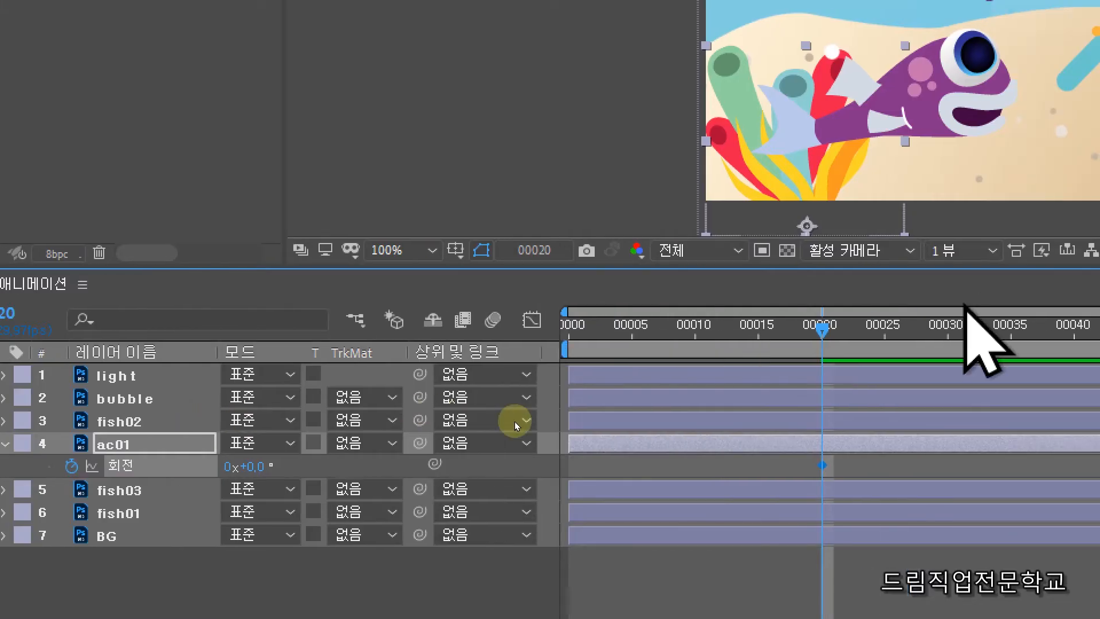
left_click_drag(824, 333, 890, 342)
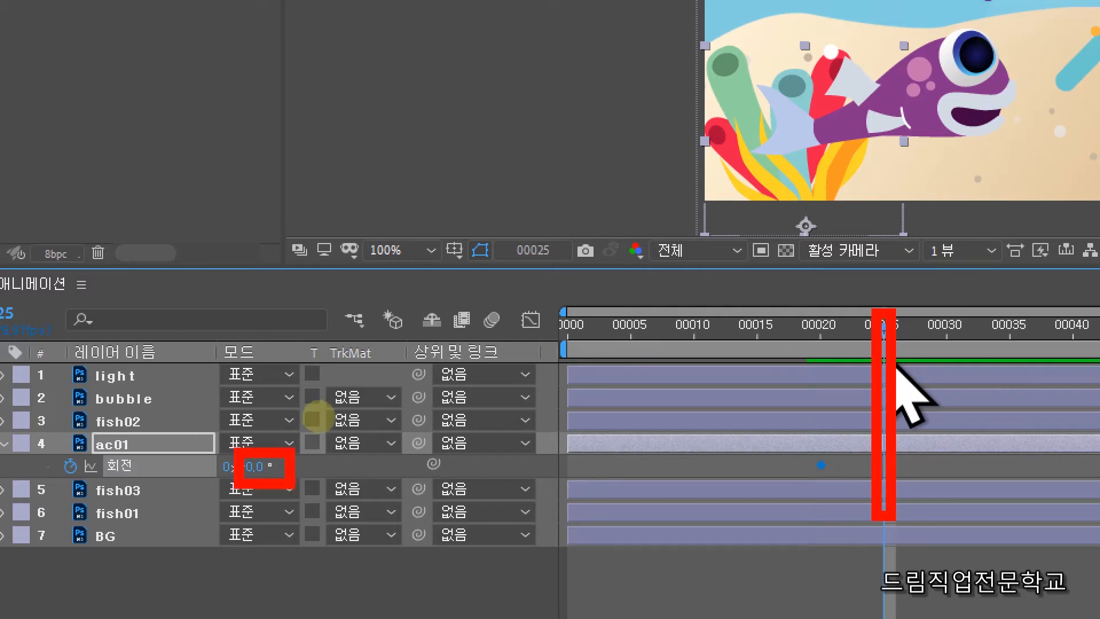
left_click(247, 467)
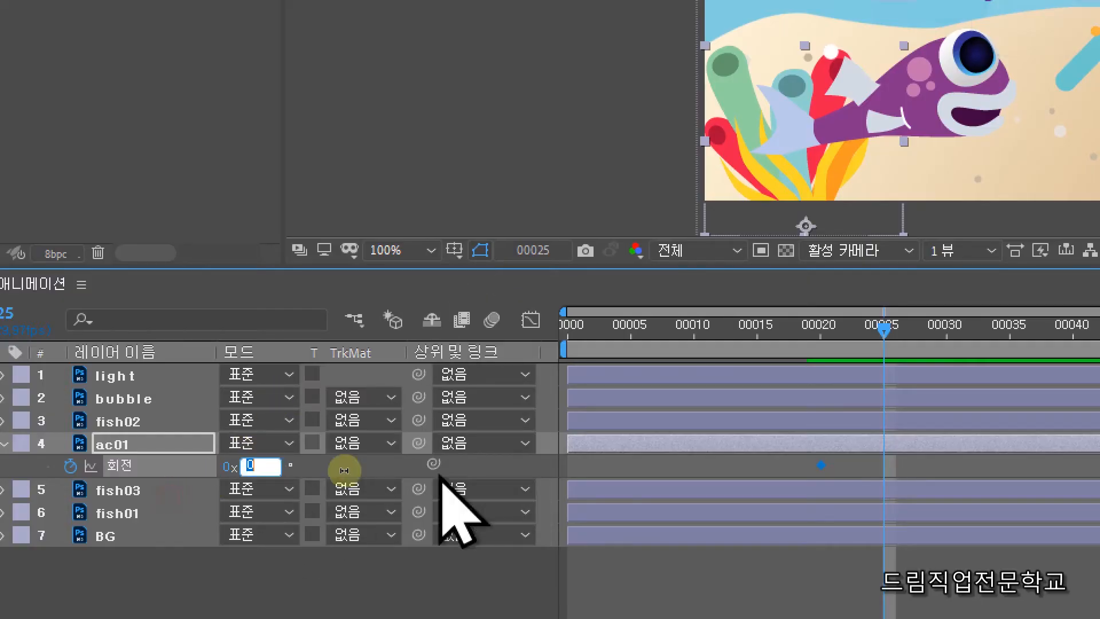
type("20")
key("Return")
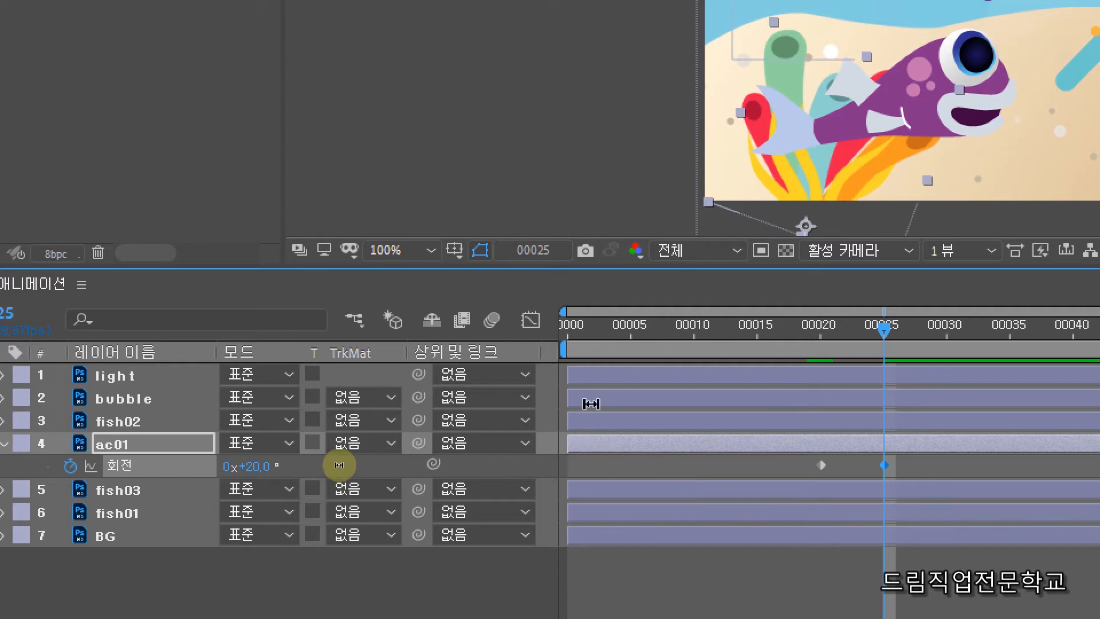
Add a rotation keyframe of -20° to the coral at frame 30.
left_click_drag(882, 332, 942, 348)
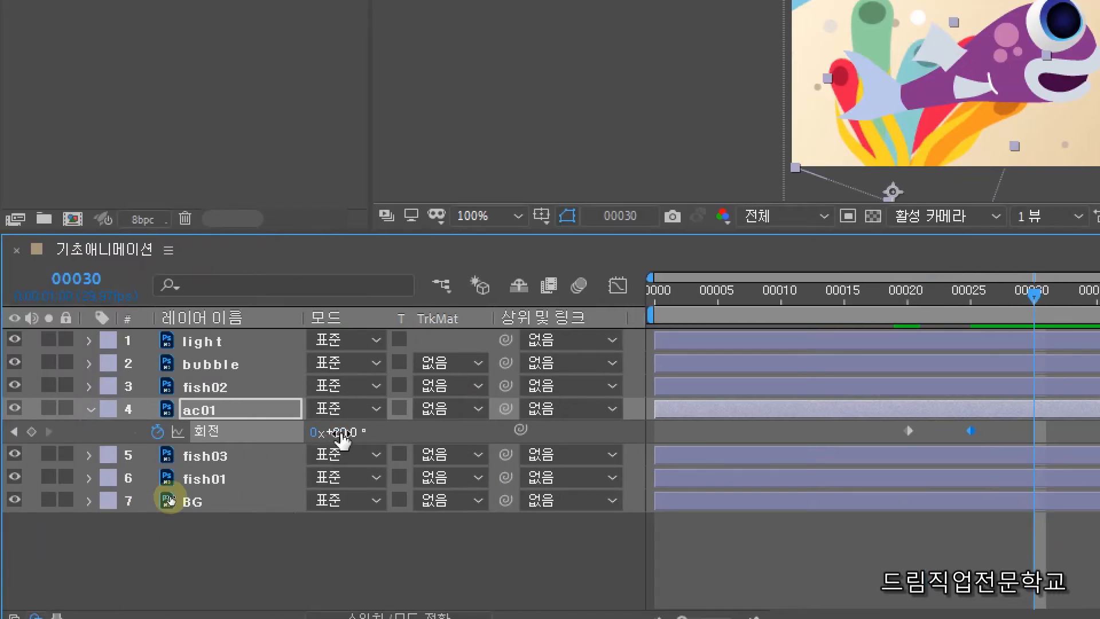
left_click(340, 433)
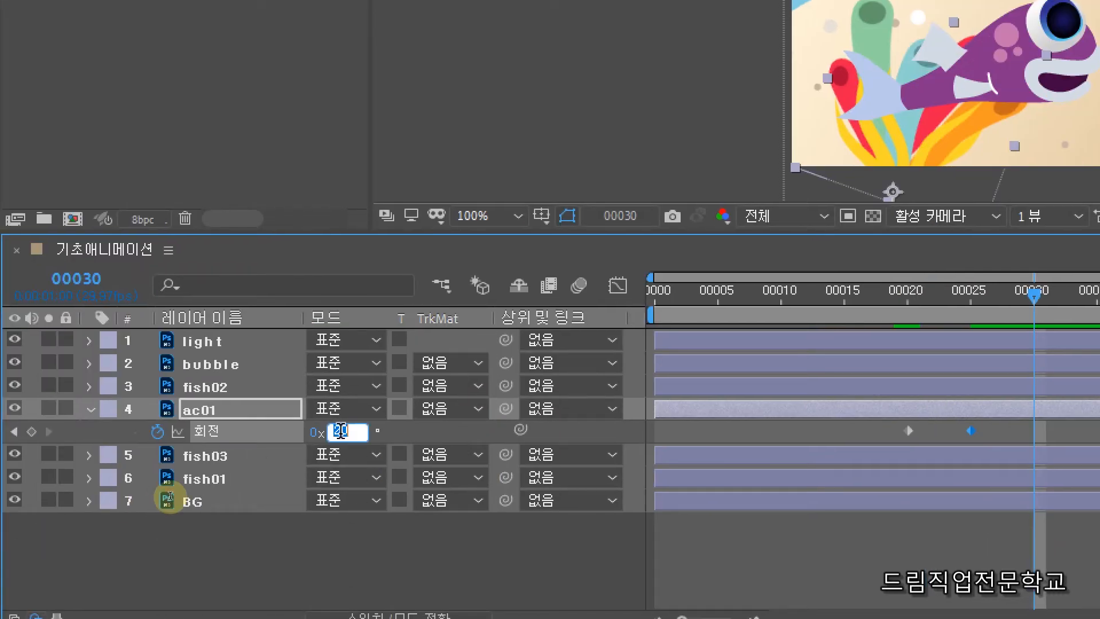
type("ㄱ")
type("20")
key("Return")
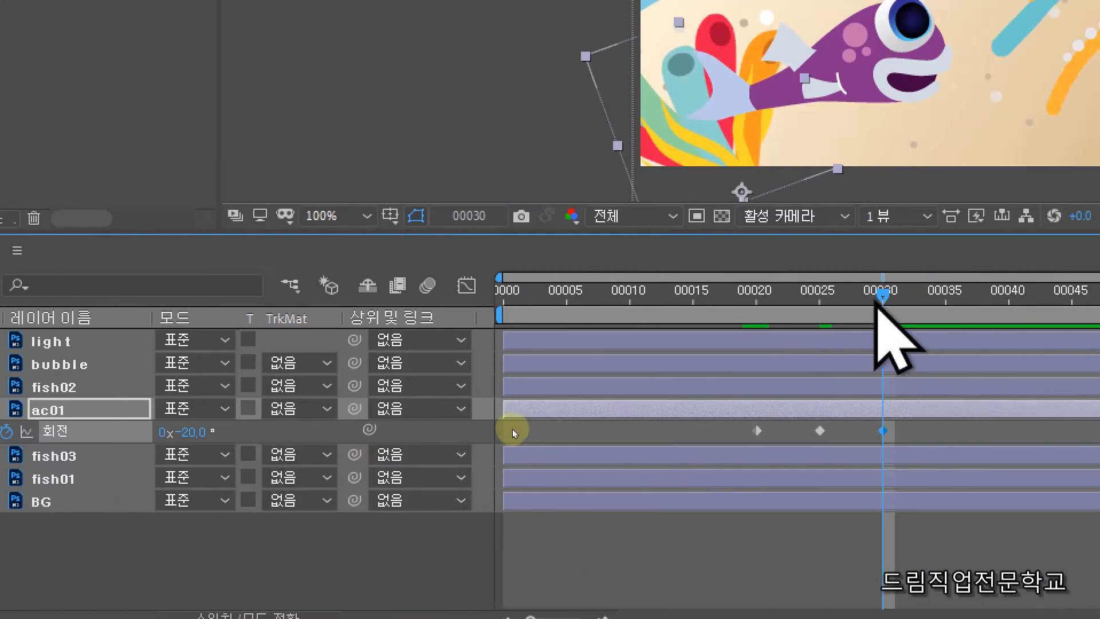
Add a rotation keyframe of 10° to the coral at frame 35.
left_click_drag(887, 292, 948, 321)
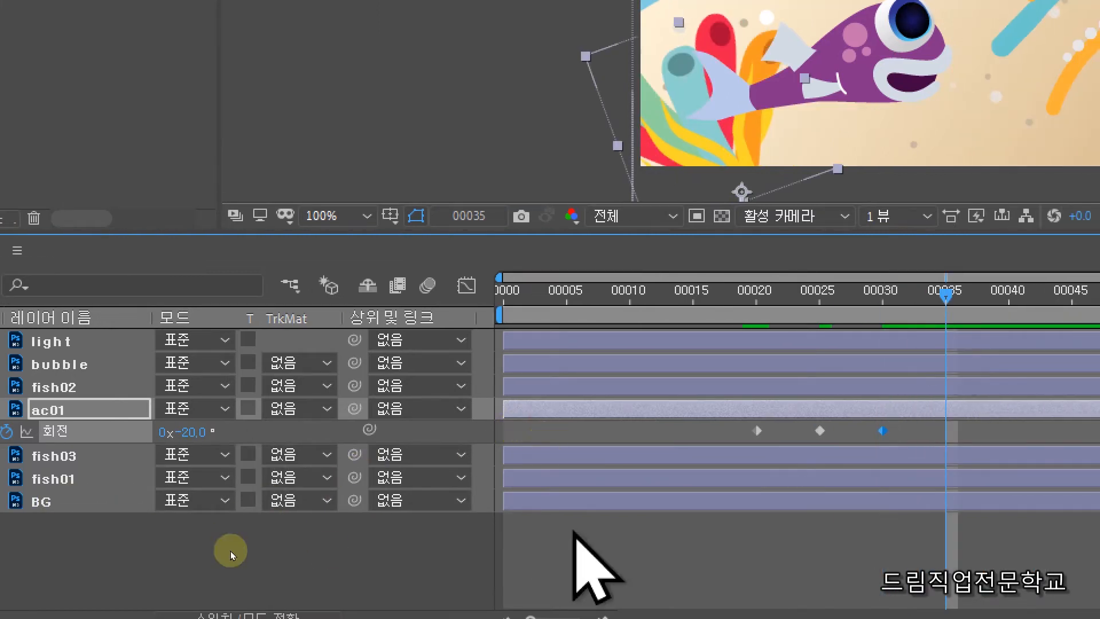
left_click(284, 432)
type("10")
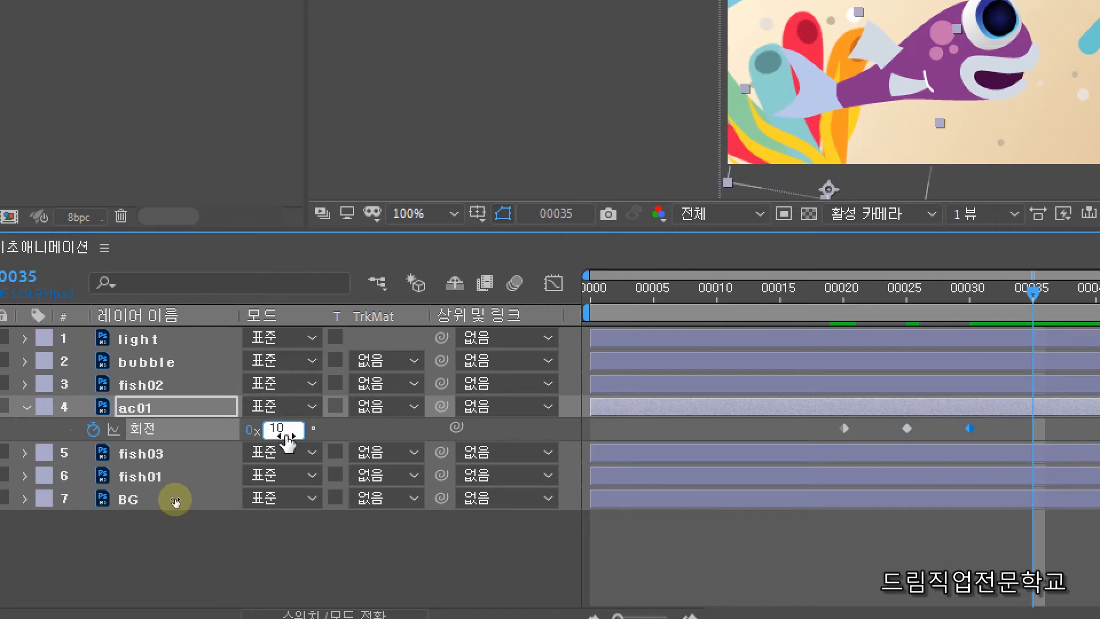
key("Return")
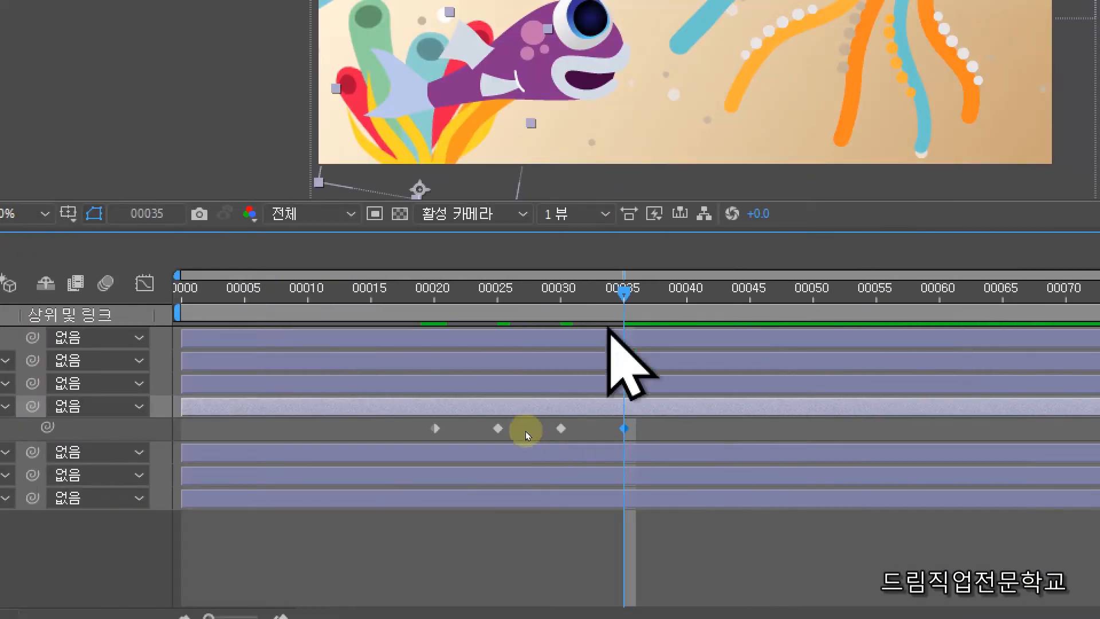
Add a rotation keyframe of -10° to the coral layer ac01 at frame 40.
left_click_drag(623, 298, 690, 331)
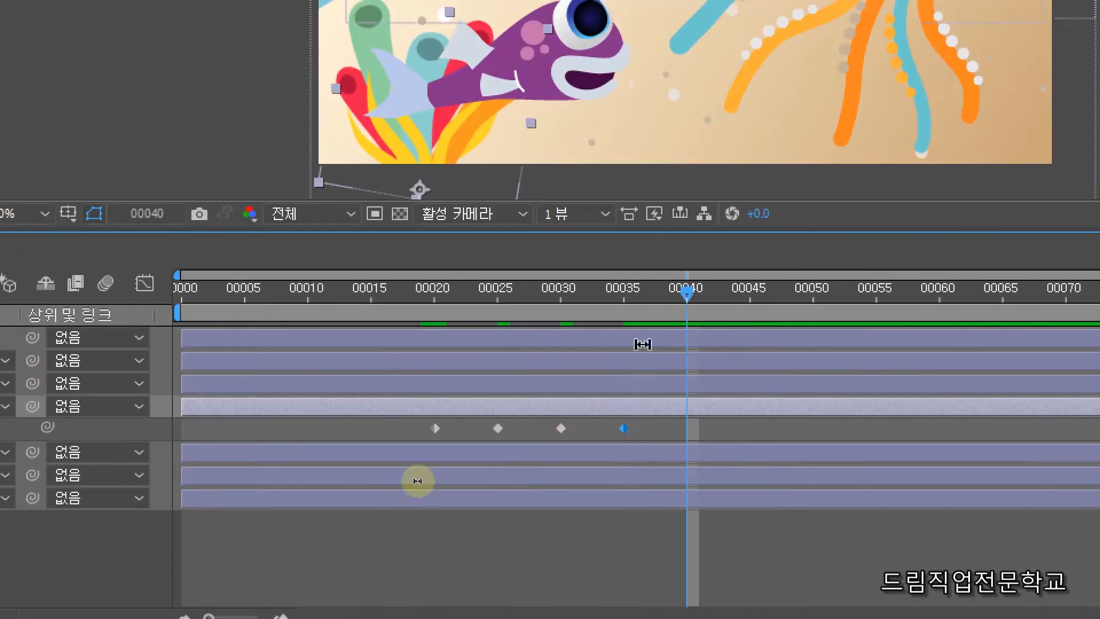
left_click(146, 430)
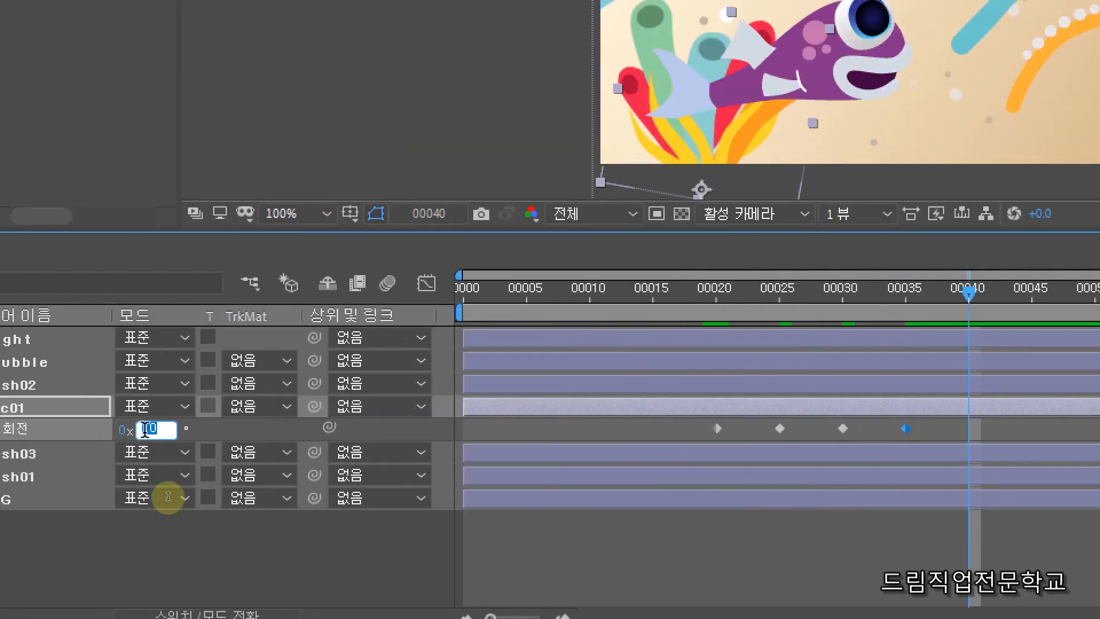
type("ㄱ")
type("-10")
key("Return")
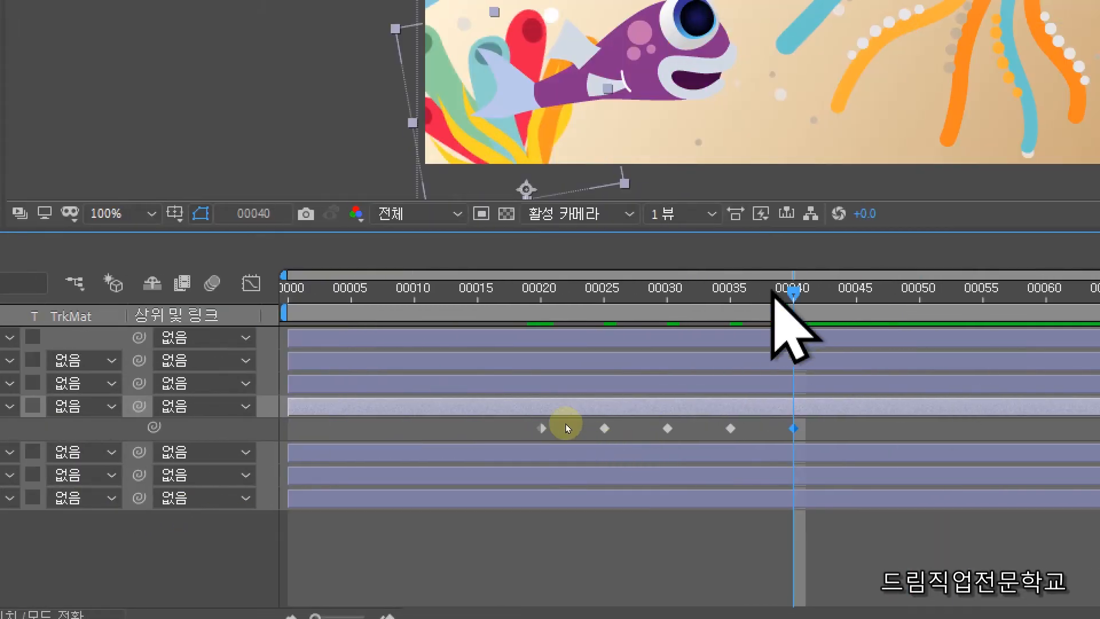
Add a rotation keyframe of 0° to ac01 at frame 45 to end the coral's sway.
left_click_drag(793, 292, 857, 313)
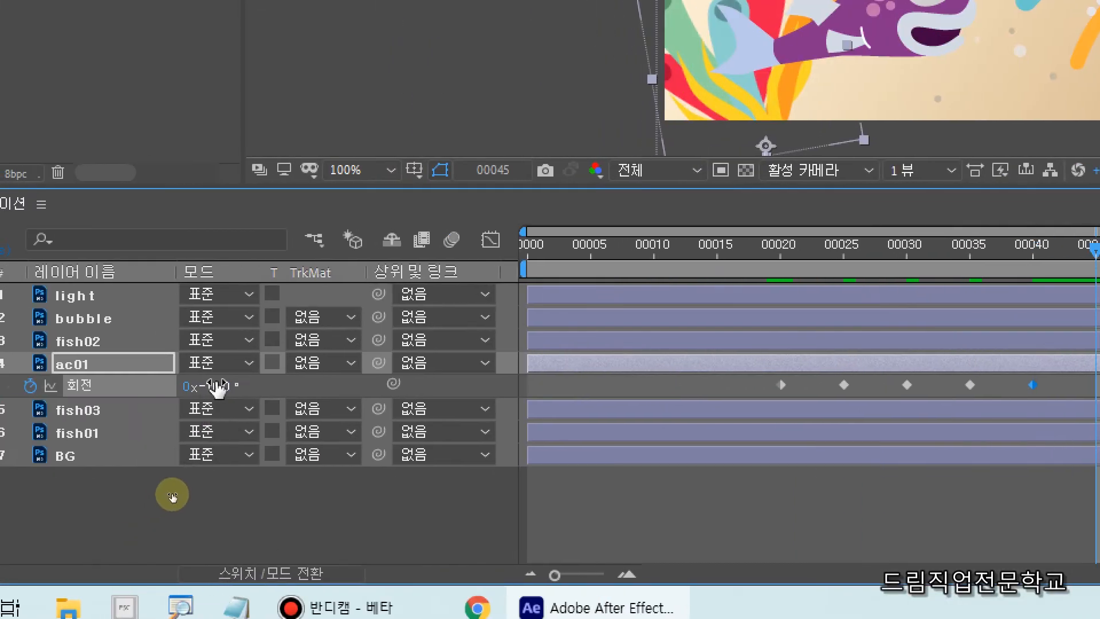
left_click(216, 385)
type("0")
key("Return")
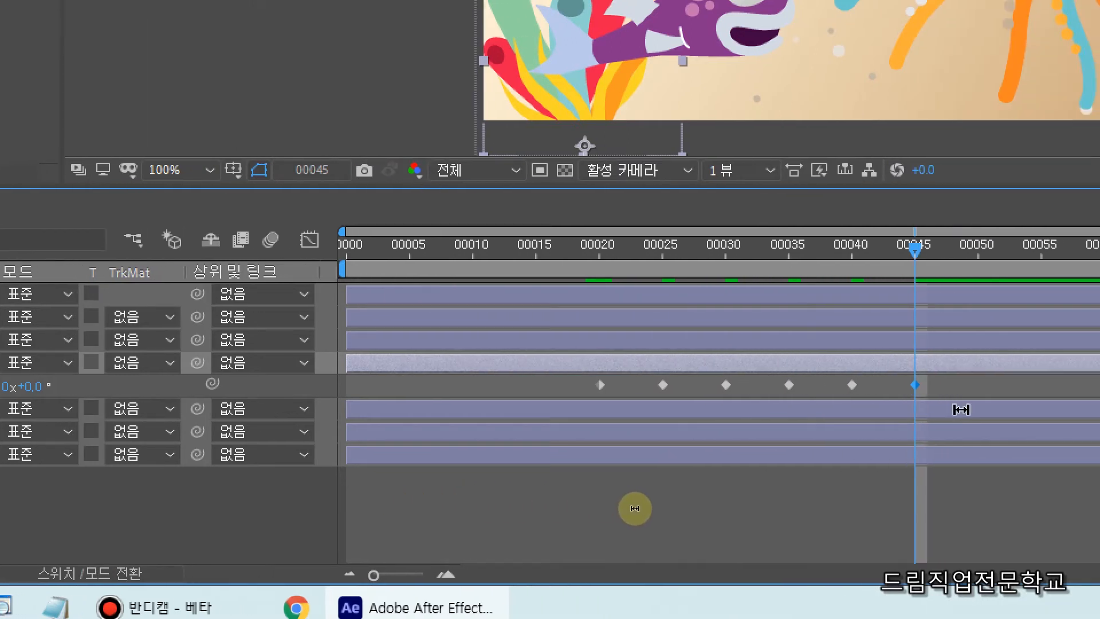
mouse_move(552, 357)
left_mouse_down()
mouse_move(813, 432)
mouse_move(999, 417)
left_mouse_up()
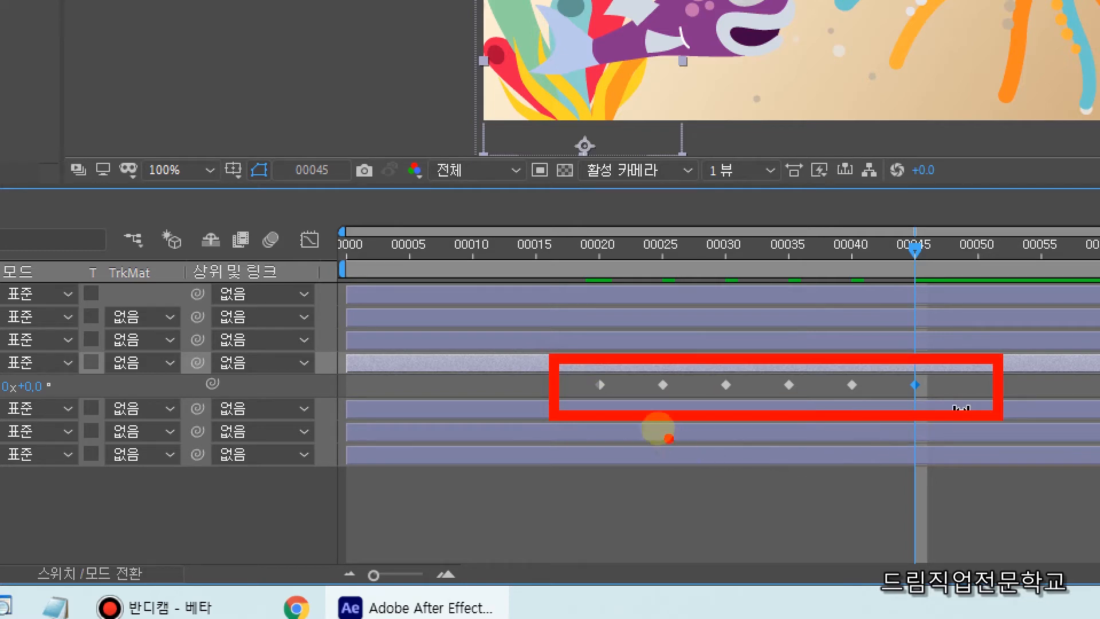
mouse_move(595, 319)
left_mouse_down()
mouse_move(638, 328)
mouse_move(651, 344)
mouse_move(662, 331)
mouse_move(712, 337)
left_mouse_up()
left_click_drag(722, 333, 724, 333)
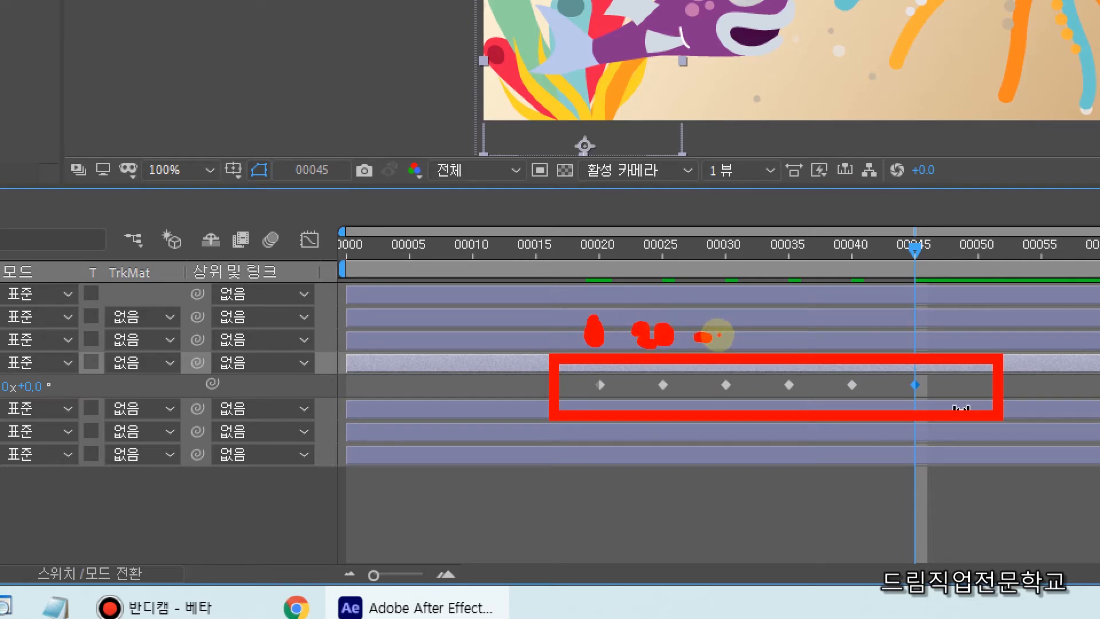
mouse_move(719, 335)
left_mouse_down()
mouse_move(744, 345)
mouse_move(736, 327)
mouse_move(733, 337)
mouse_move(786, 359)
mouse_move(807, 323)
mouse_move(795, 339)
mouse_move(827, 348)
mouse_move(850, 330)
mouse_move(850, 361)
left_mouse_up()
left_click_drag(864, 337, 862, 338)
mouse_move(925, 324)
left_mouse_down()
mouse_move(912, 345)
mouse_move(924, 325)
left_mouse_up()
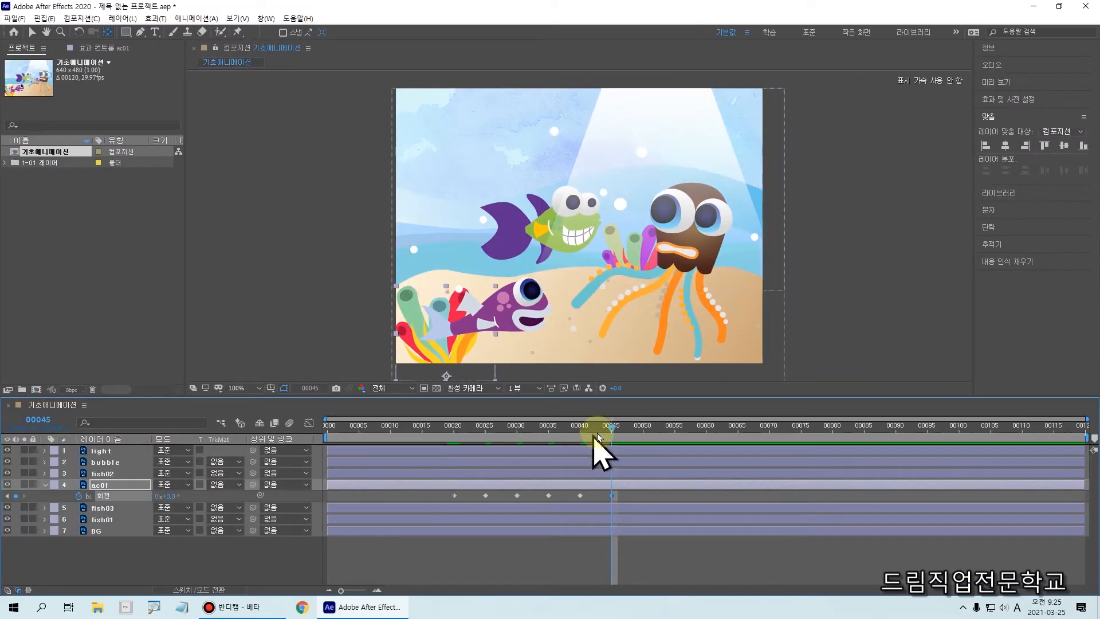
Move the current time to frame 50.
mouse_move(612, 434)
left_mouse_down()
mouse_move(246, 437)
mouse_move(642, 436)
mouse_move(646, 599)
left_mouse_up()
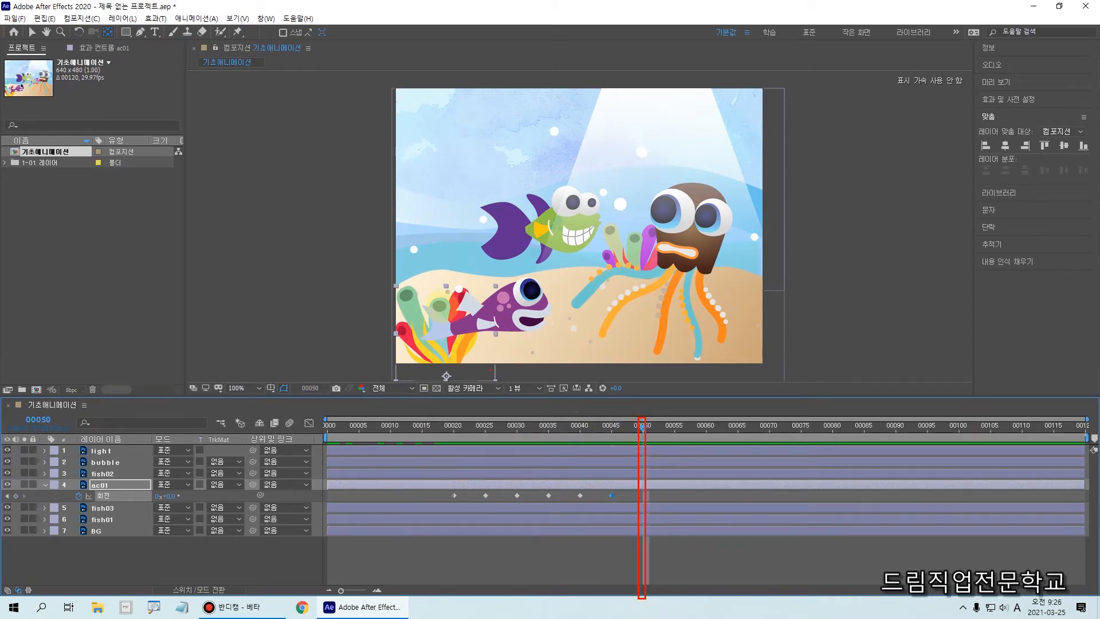
left_click_drag(401, 275, 550, 347)
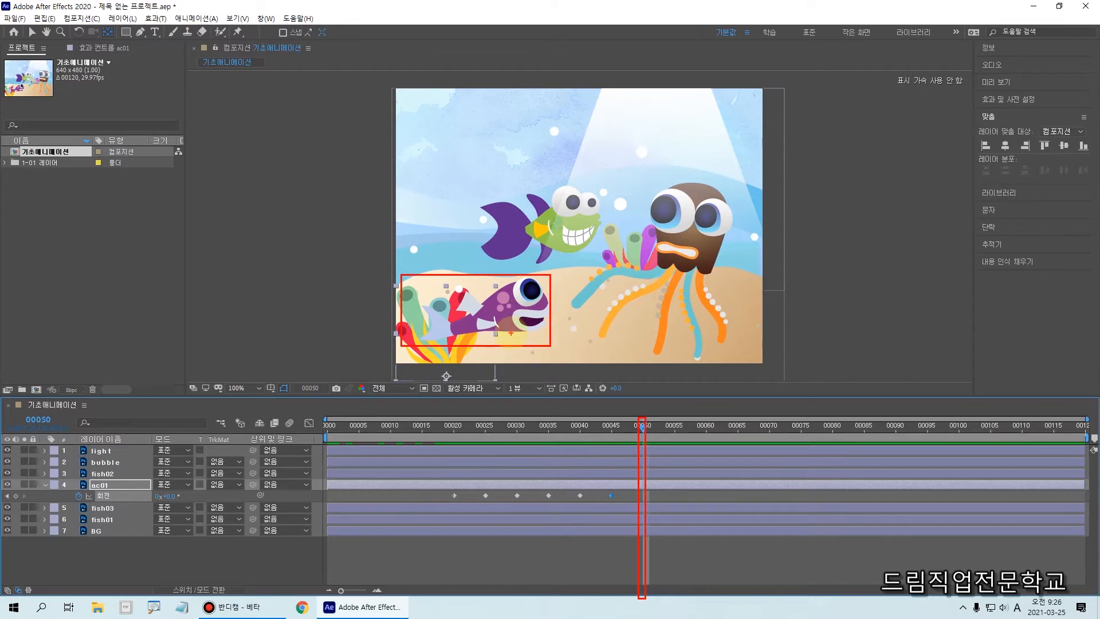
mouse_move(393, 282)
left_mouse_down()
mouse_move(458, 338)
mouse_move(575, 348)
left_mouse_up()
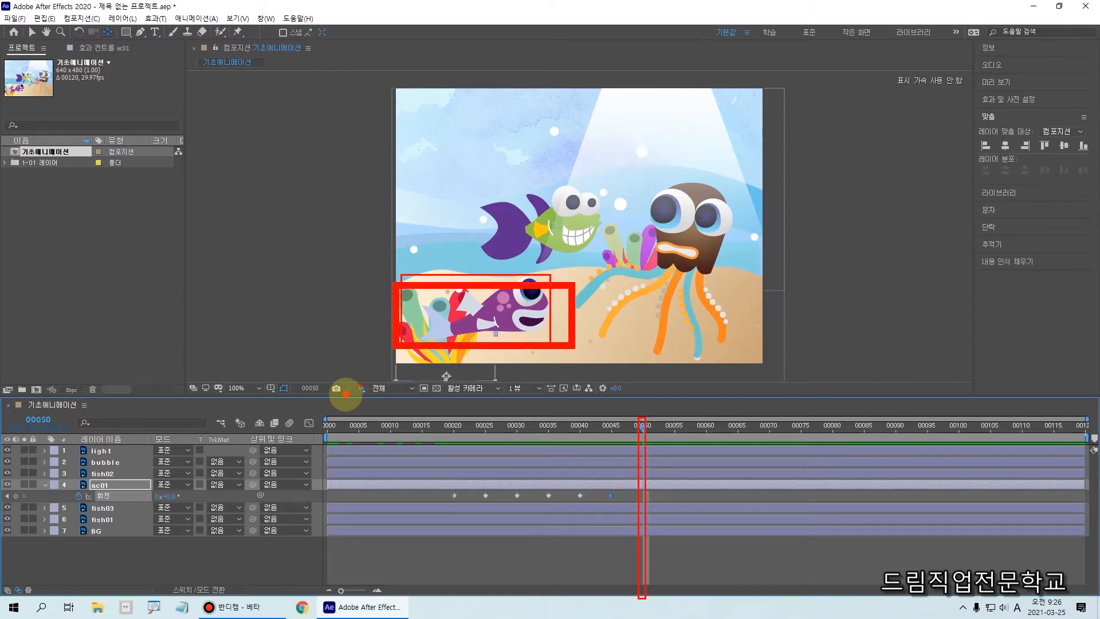
mouse_move(339, 410)
left_mouse_down()
mouse_move(387, 307)
mouse_move(452, 211)
mouse_move(525, 154)
mouse_move(600, 150)
mouse_move(668, 200)
mouse_move(739, 296)
mouse_move(769, 357)
mouse_move(751, 350)
mouse_move(772, 367)
mouse_move(793, 314)
left_mouse_up()
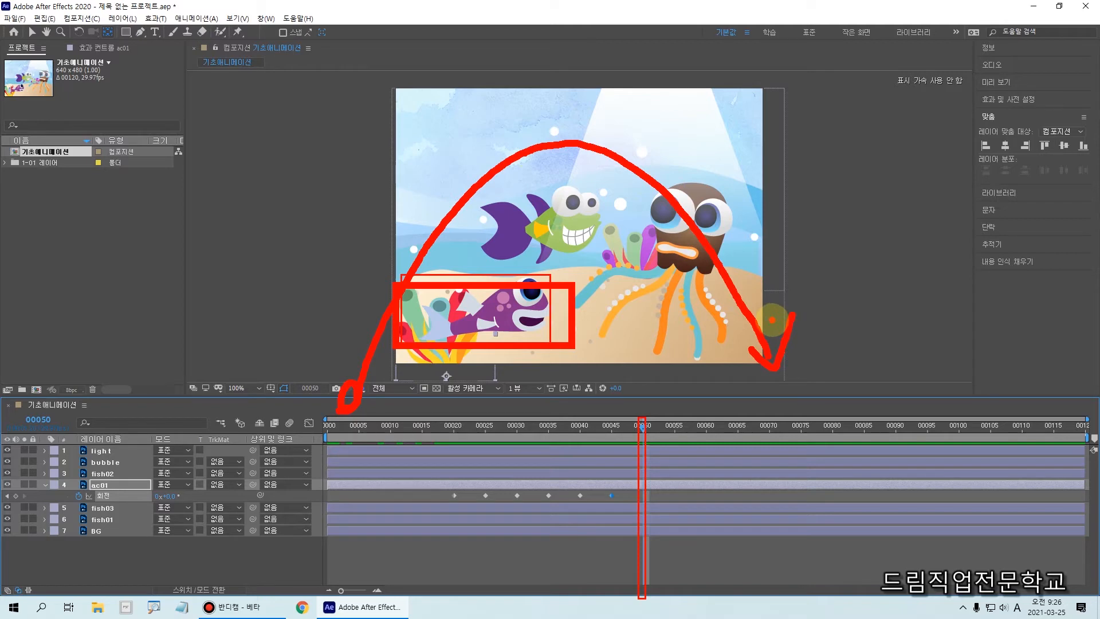
key("Escape")
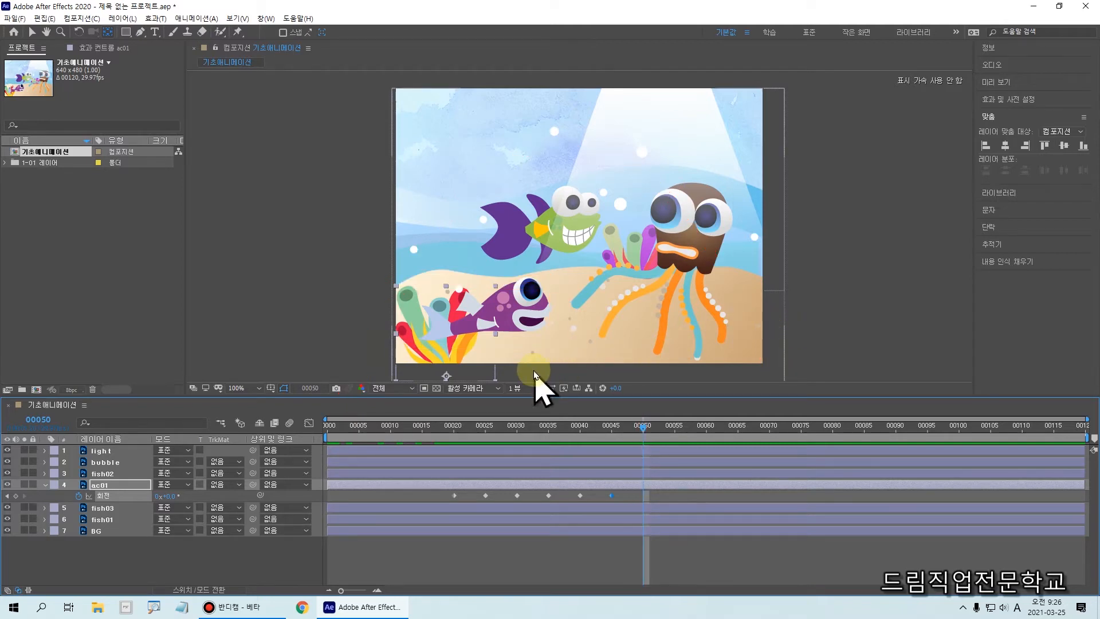
key("ctrl+2")
mouse_move(515, 330)
left_mouse_down()
mouse_move(498, 315)
mouse_move(518, 280)
mouse_move(515, 322)
left_mouse_up()
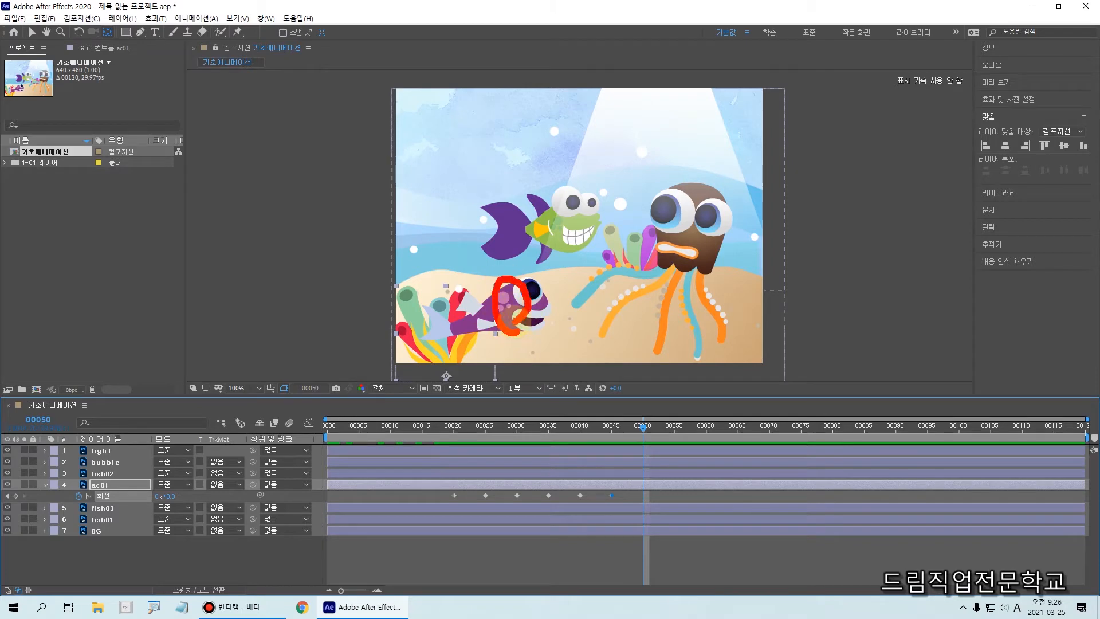
mouse_move(344, 398)
left_mouse_down()
mouse_move(355, 367)
mouse_move(328, 408)
mouse_move(351, 366)
mouse_move(319, 402)
mouse_move(512, 189)
left_mouse_up()
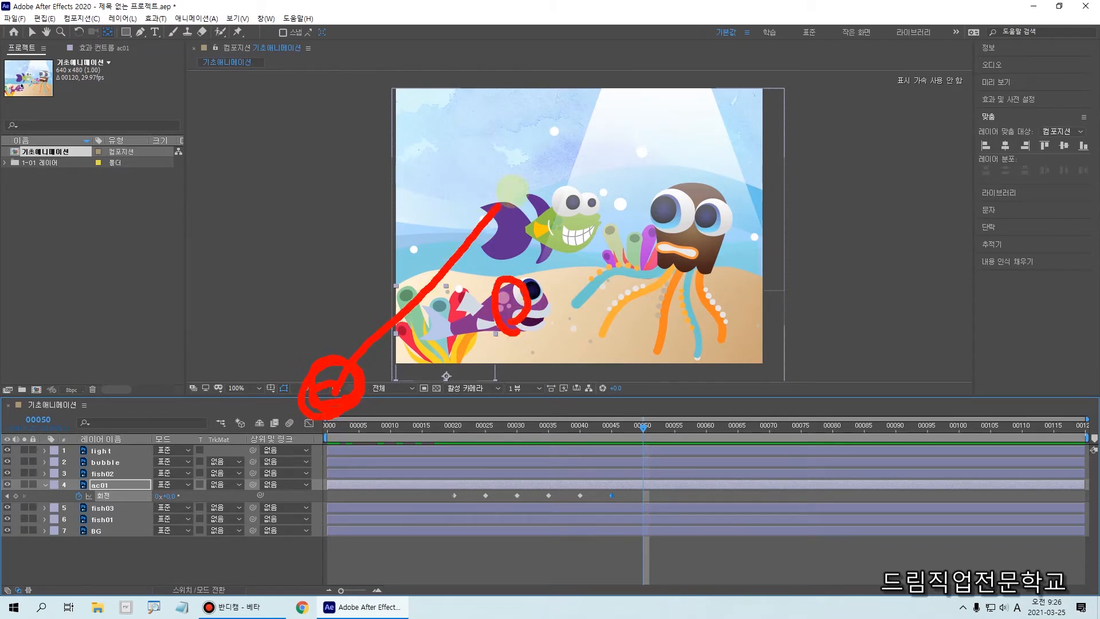
mouse_move(465, 238)
left_mouse_down()
mouse_move(413, 286)
mouse_move(437, 303)
mouse_move(466, 276)
mouse_move(470, 238)
mouse_move(458, 232)
mouse_move(444, 255)
left_mouse_up()
mouse_move(427, 298)
left_mouse_down()
mouse_move(382, 310)
mouse_move(417, 304)
left_mouse_up()
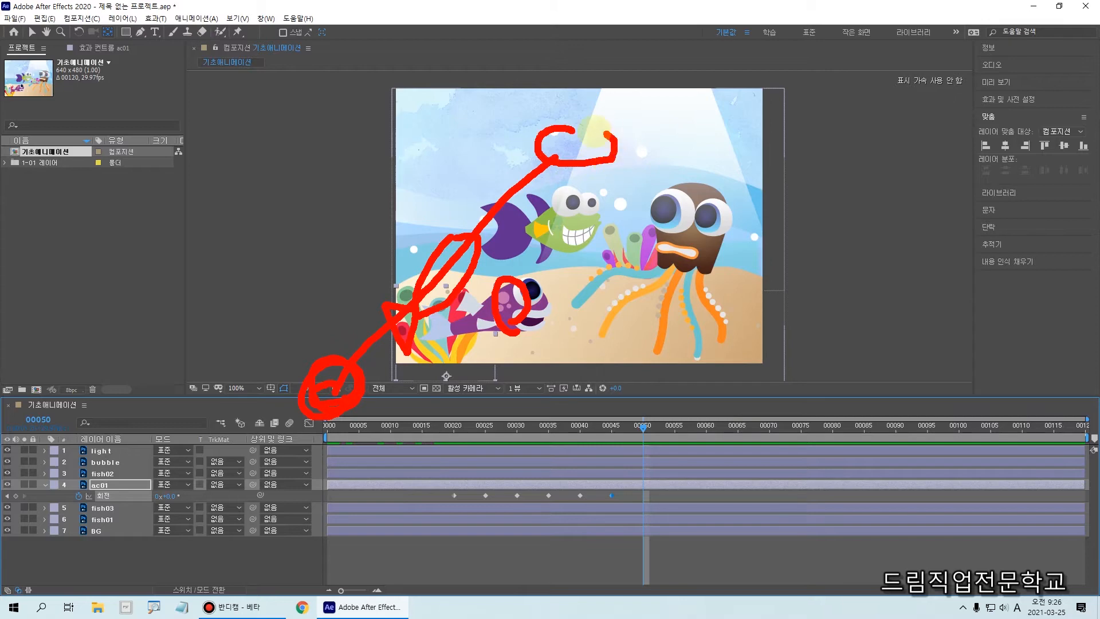
mouse_move(496, 122)
left_mouse_down()
mouse_move(497, 165)
mouse_move(522, 140)
left_mouse_up()
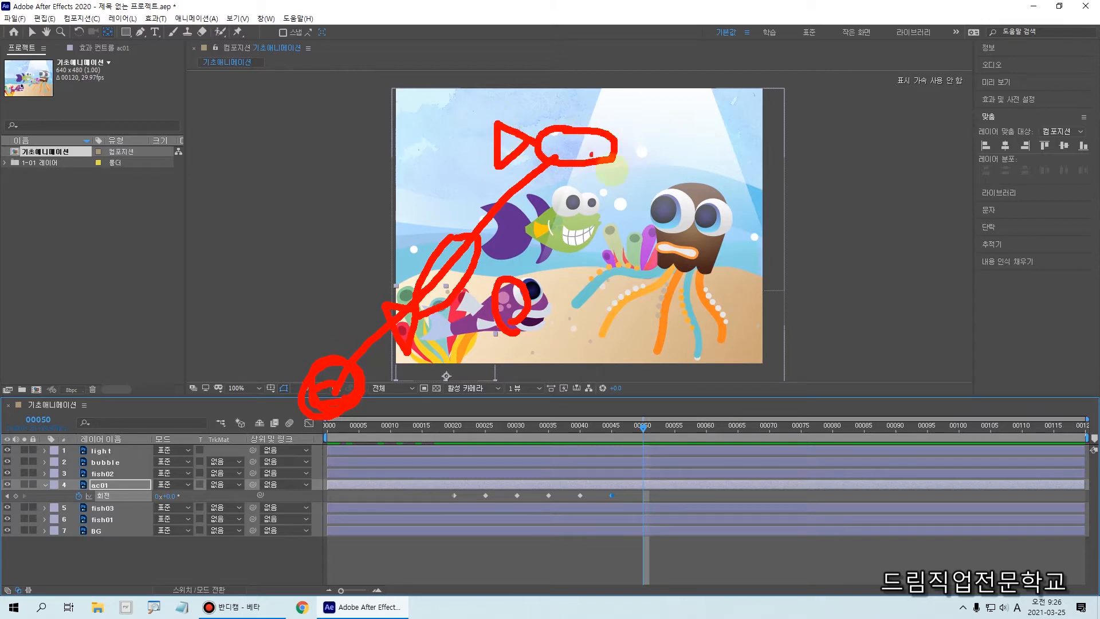
mouse_move(610, 167)
left_mouse_down()
mouse_move(643, 178)
mouse_move(736, 271)
mouse_move(788, 392)
mouse_move(760, 387)
mouse_move(781, 397)
mouse_move(792, 347)
left_mouse_up()
mouse_move(720, 277)
left_mouse_down()
mouse_move(743, 328)
mouse_move(741, 270)
mouse_move(726, 275)
mouse_move(692, 227)
mouse_move(724, 263)
left_mouse_up()
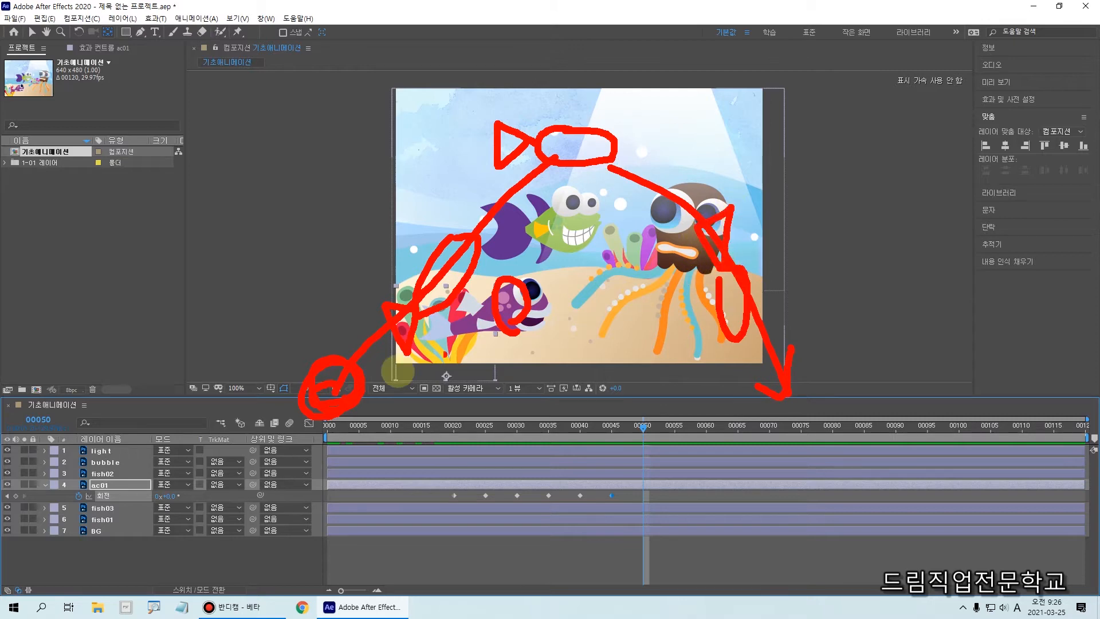
mouse_move(301, 396)
left_mouse_down()
mouse_move(351, 276)
mouse_move(490, 169)
mouse_move(673, 203)
mouse_move(786, 363)
left_mouse_up()
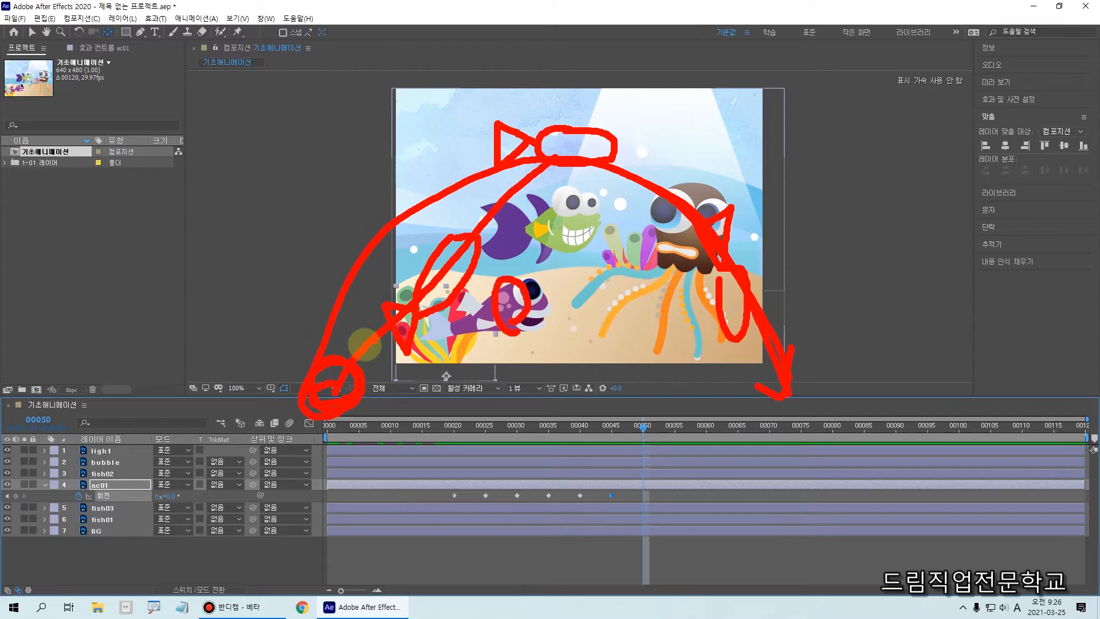
mouse_move(291, 331)
left_mouse_down()
mouse_move(304, 291)
mouse_move(295, 343)
mouse_move(278, 334)
mouse_move(291, 286)
mouse_move(376, 175)
mouse_move(540, 93)
mouse_move(579, 94)
mouse_move(569, 115)
mouse_move(546, 98)
mouse_move(578, 101)
left_mouse_up()
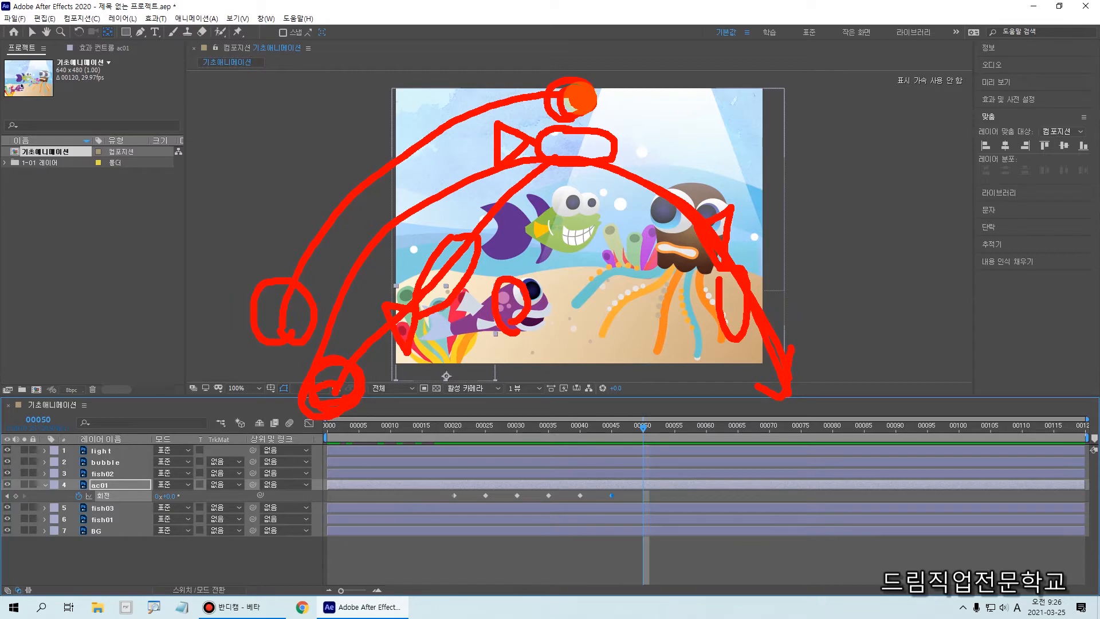
mouse_move(580, 98)
left_mouse_down()
mouse_move(627, 88)
mouse_move(727, 166)
mouse_move(760, 292)
mouse_move(766, 283)
mouse_move(745, 358)
mouse_move(771, 310)
mouse_move(718, 319)
left_mouse_up()
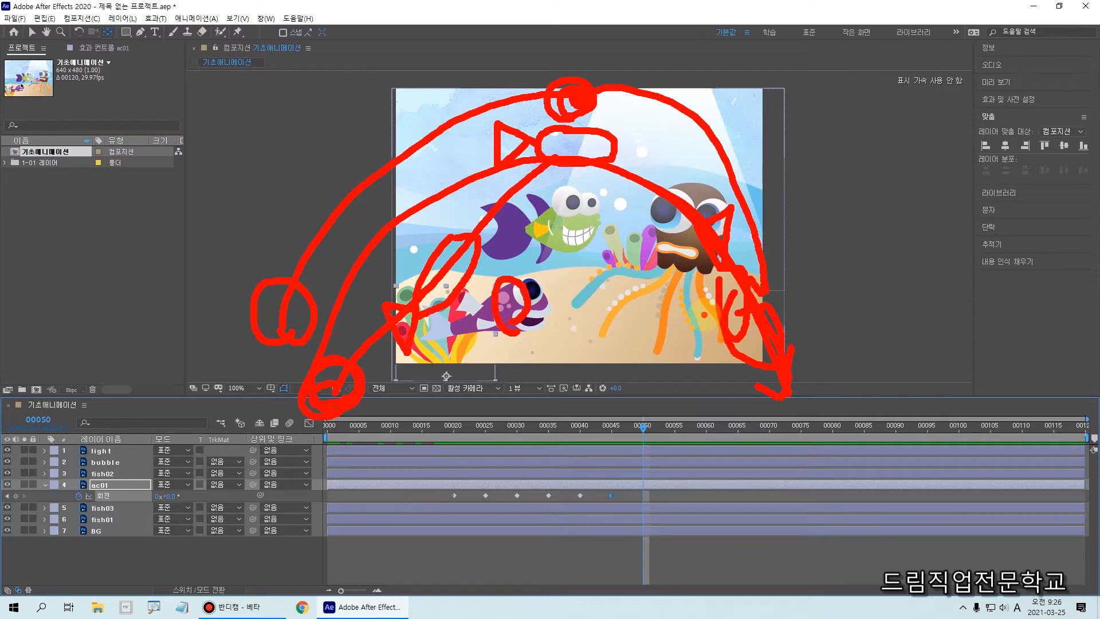
key("Escape")
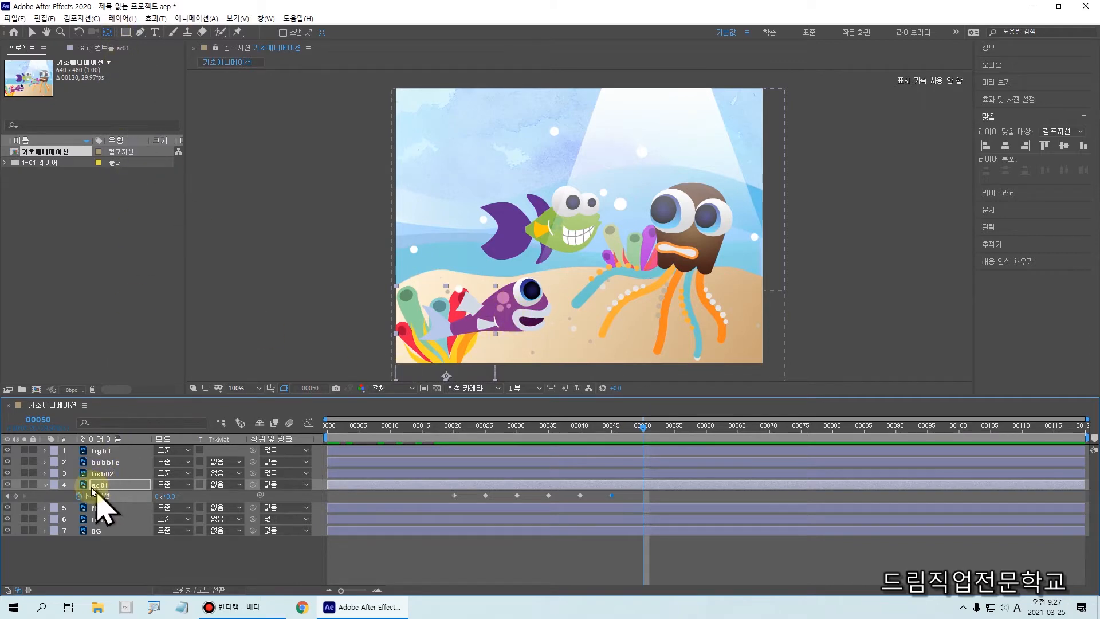
Collapse ac01's properties, then select the purple fish in the composition with the Selection tool.
left_click(45, 485)
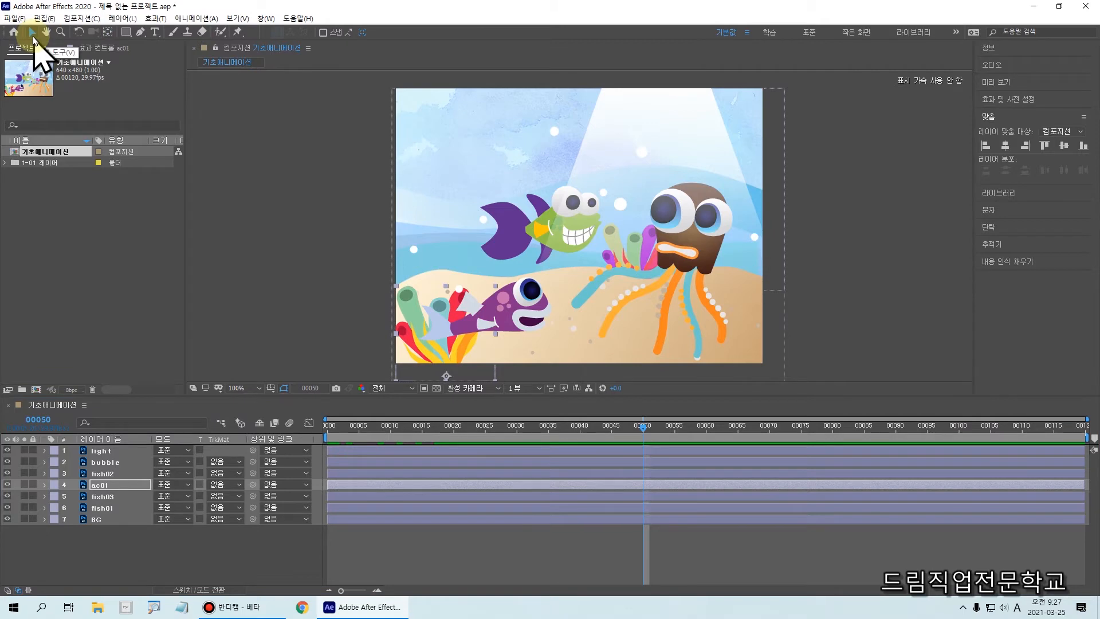
left_click(521, 319)
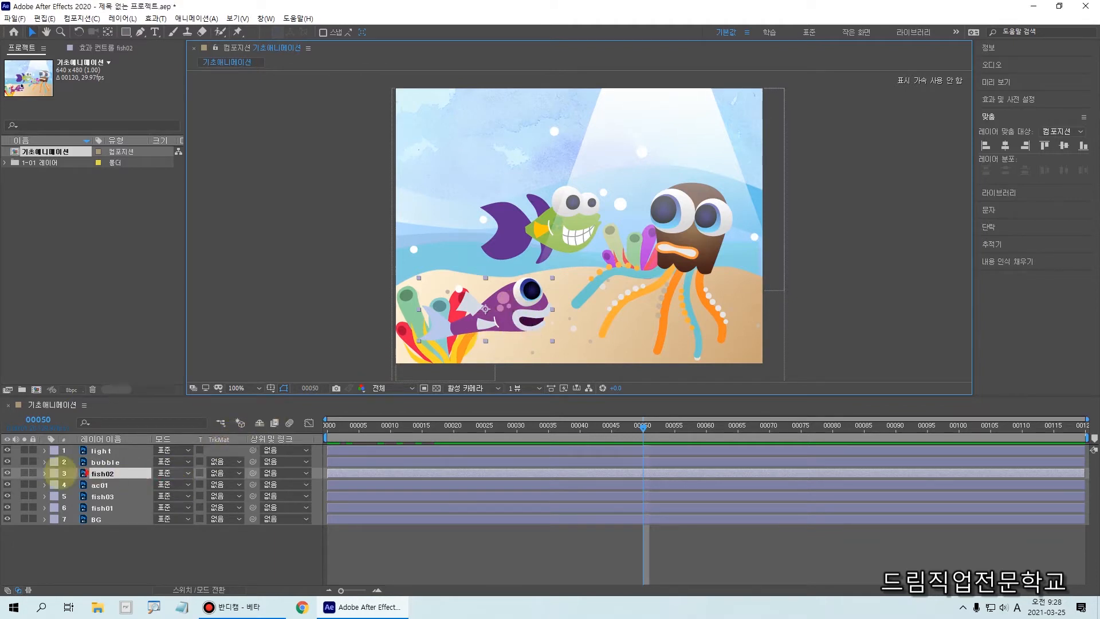
left_click_drag(4, 457, 164, 488)
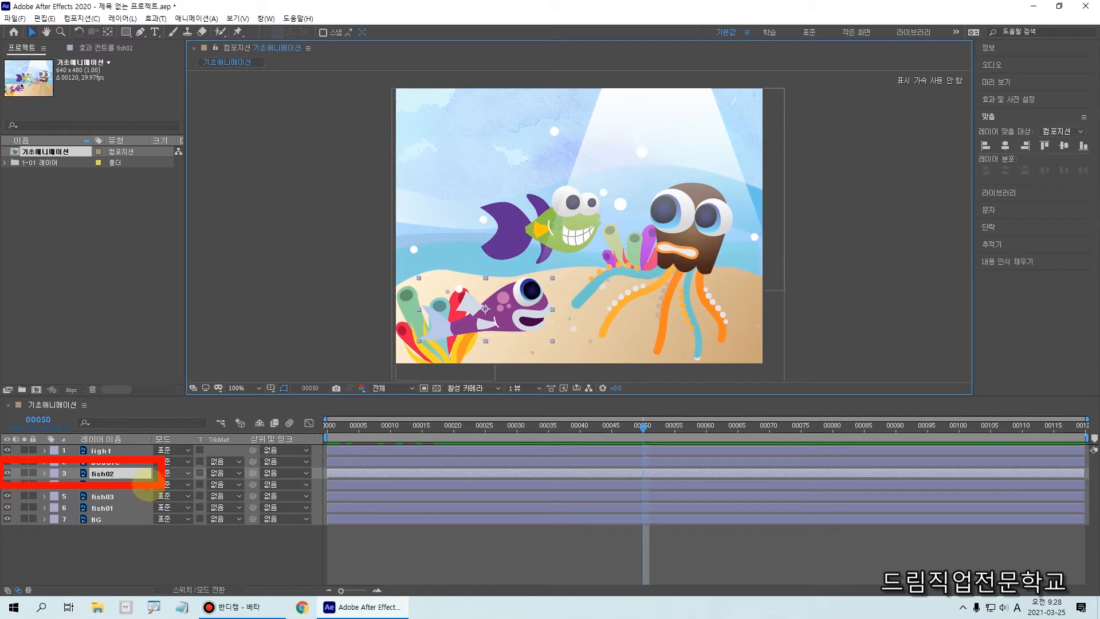
left_click_drag(450, 299, 523, 279)
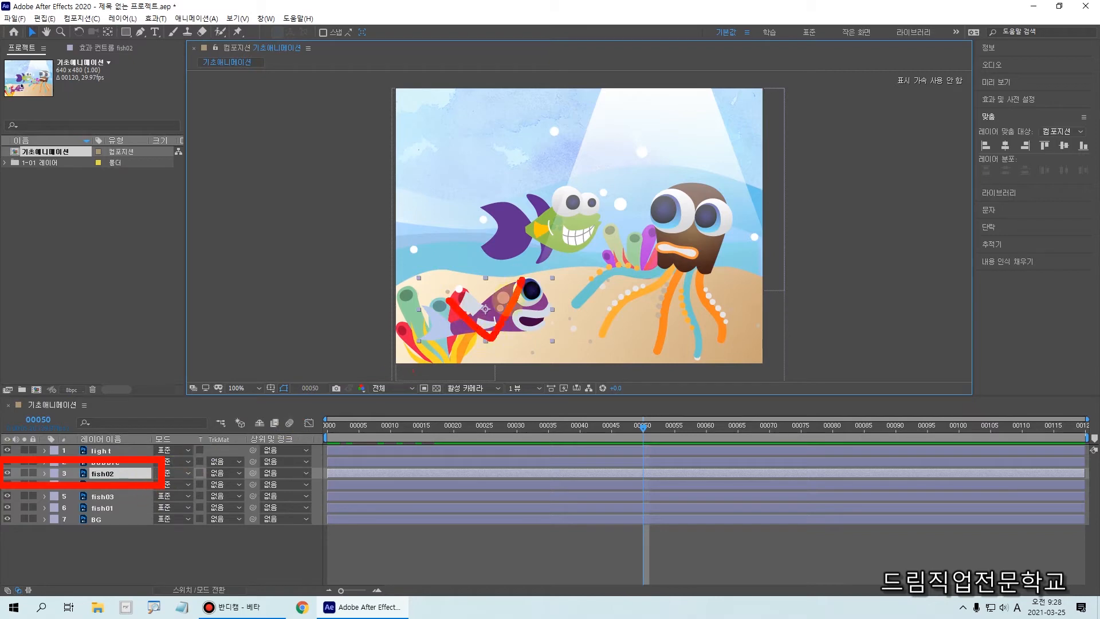
left_click_drag(35, 467, 148, 481)
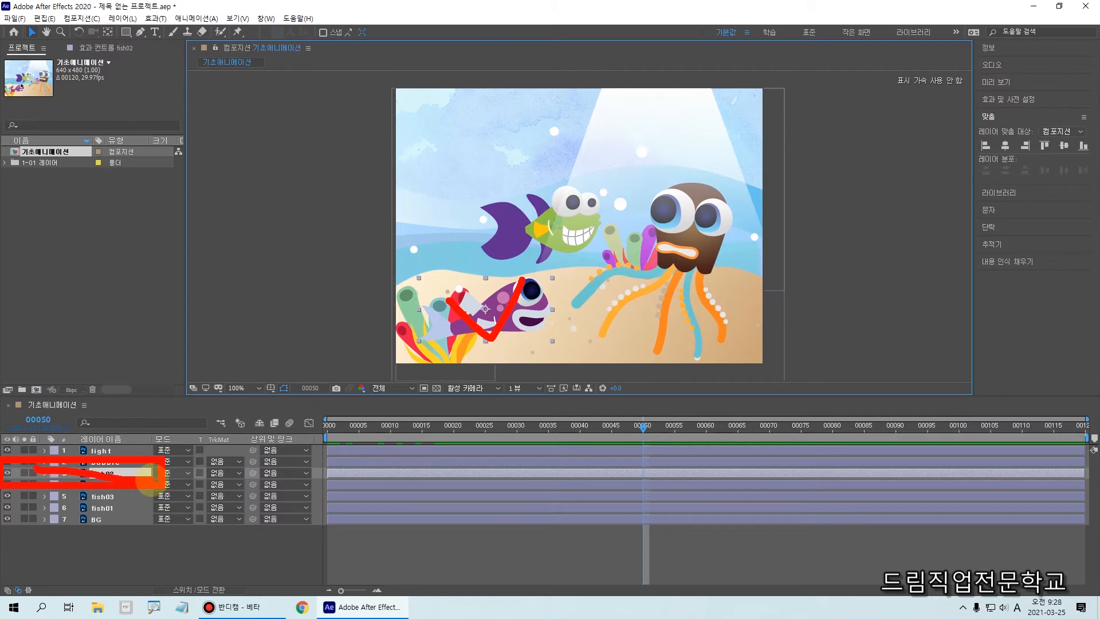
key("Escape")
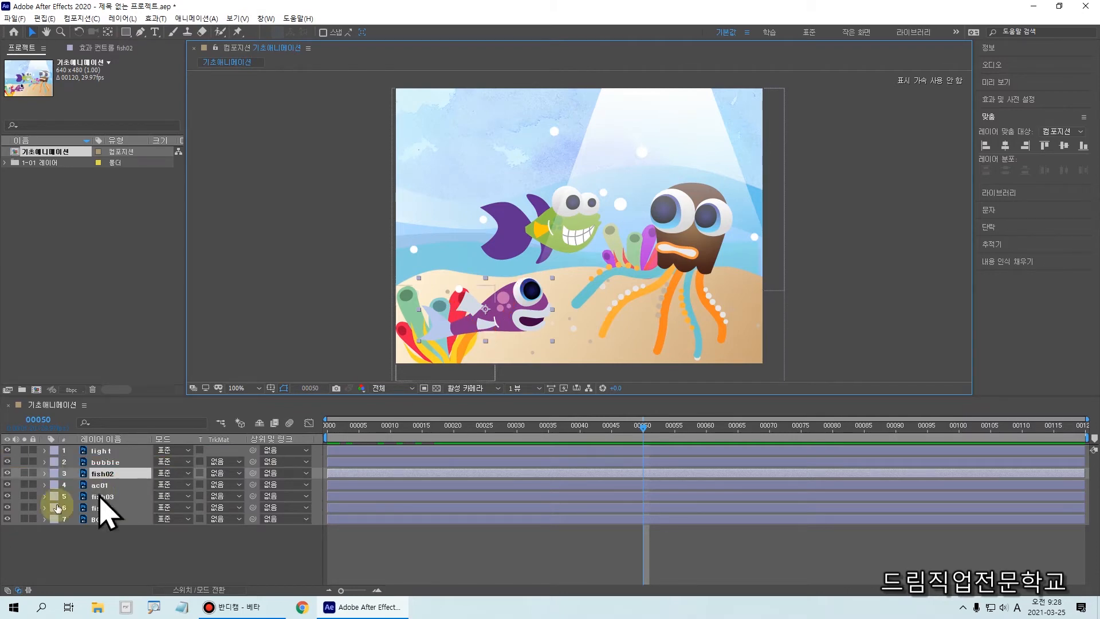
Toggle the visibility of layer fish02 off and on to check which fish it holds.
left_click(7, 473)
left_click(7, 474)
left_click(7, 473)
left_click(7, 473)
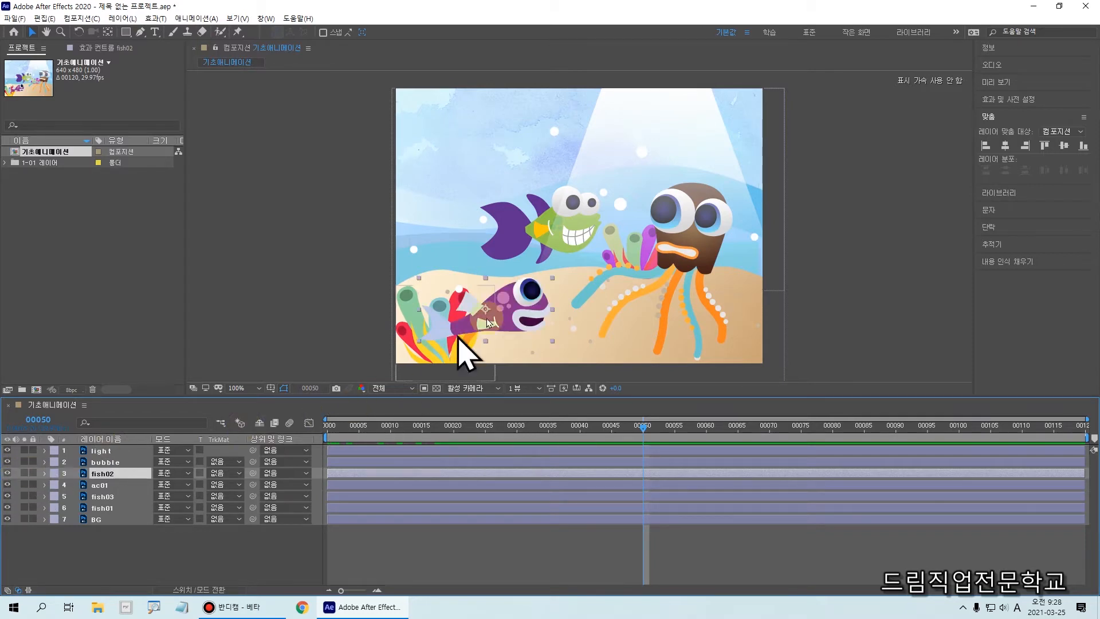
left_click(578, 402)
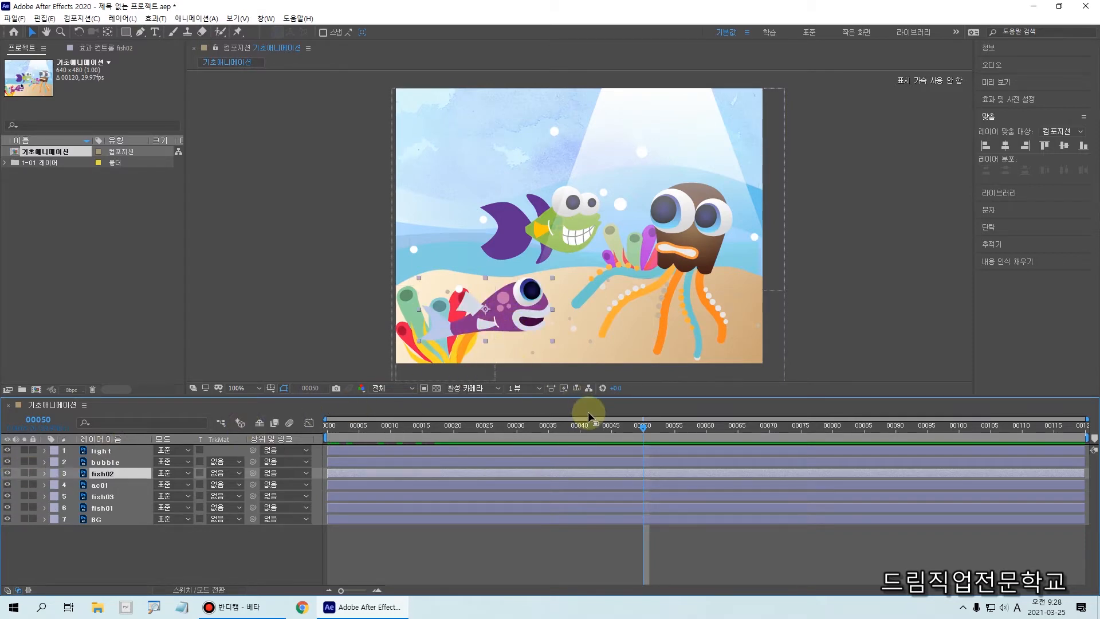
left_click_drag(638, 421, 648, 570)
mouse_move(642, 378)
left_mouse_down()
mouse_move(639, 424)
mouse_move(628, 415)
mouse_move(654, 407)
left_mouse_up()
left_click_drag(536, 341, 533, 339)
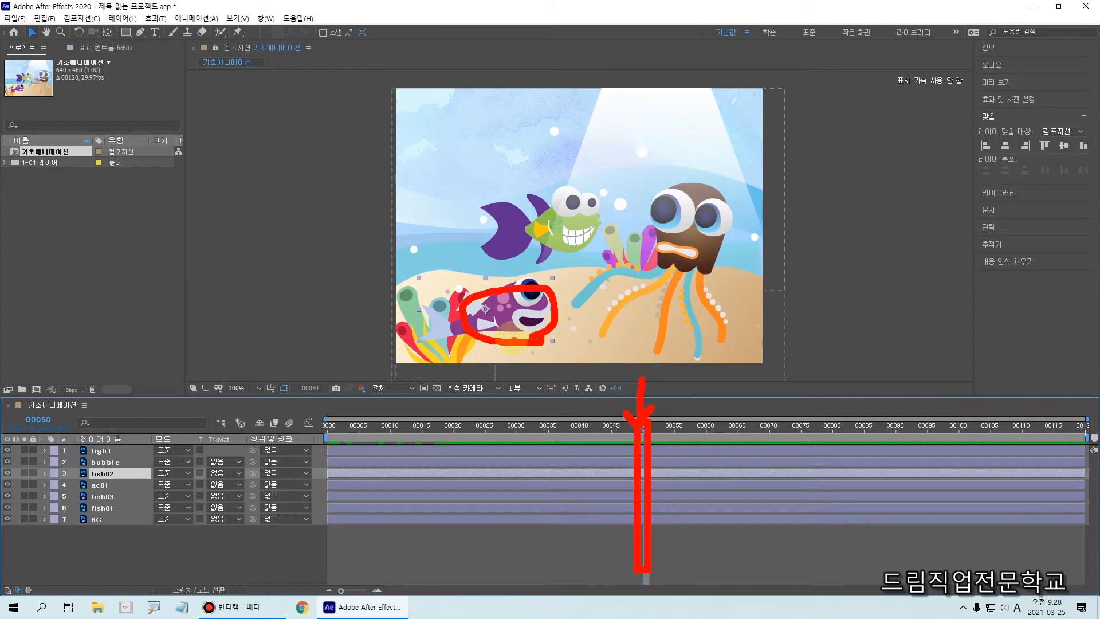
key("Escape")
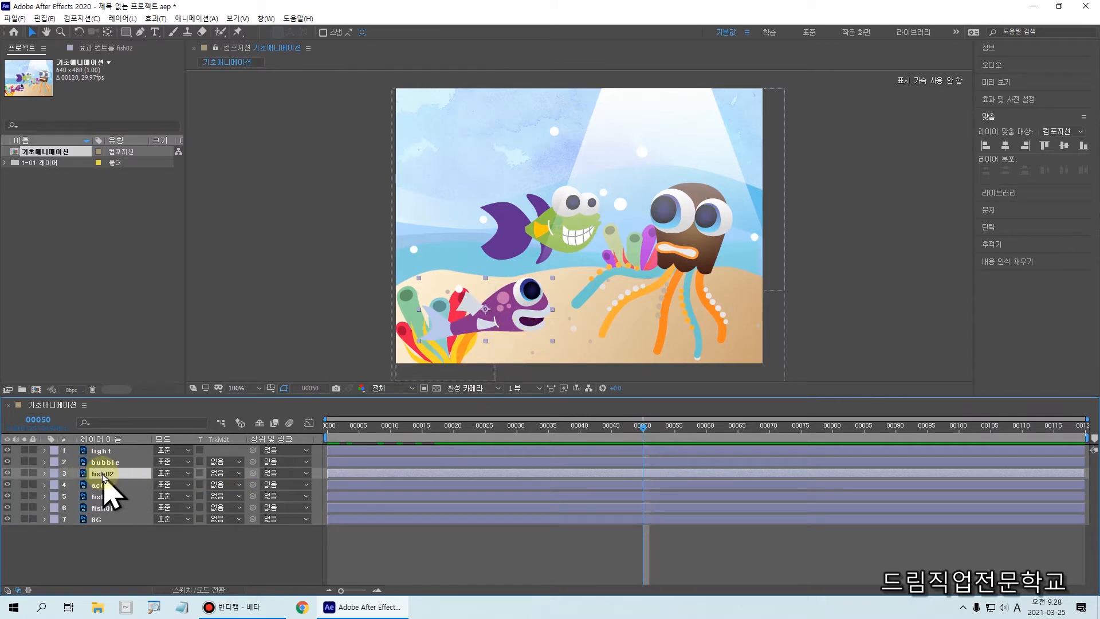
Expand fish02's transform properties and start keyframing its position at frame 50.
left_click(45, 473)
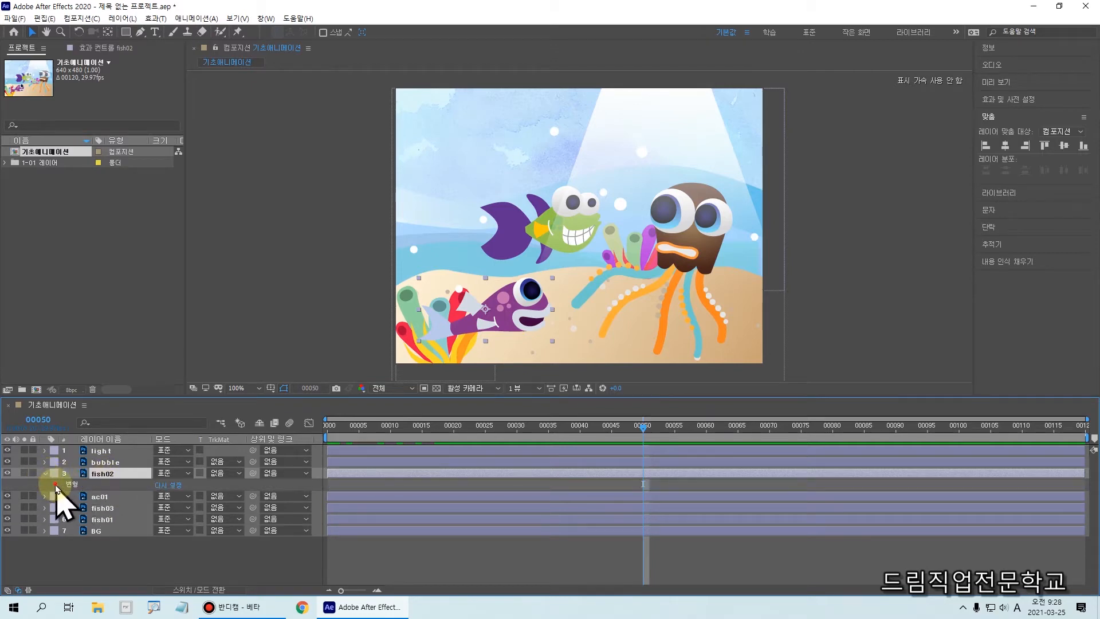
left_click(56, 486)
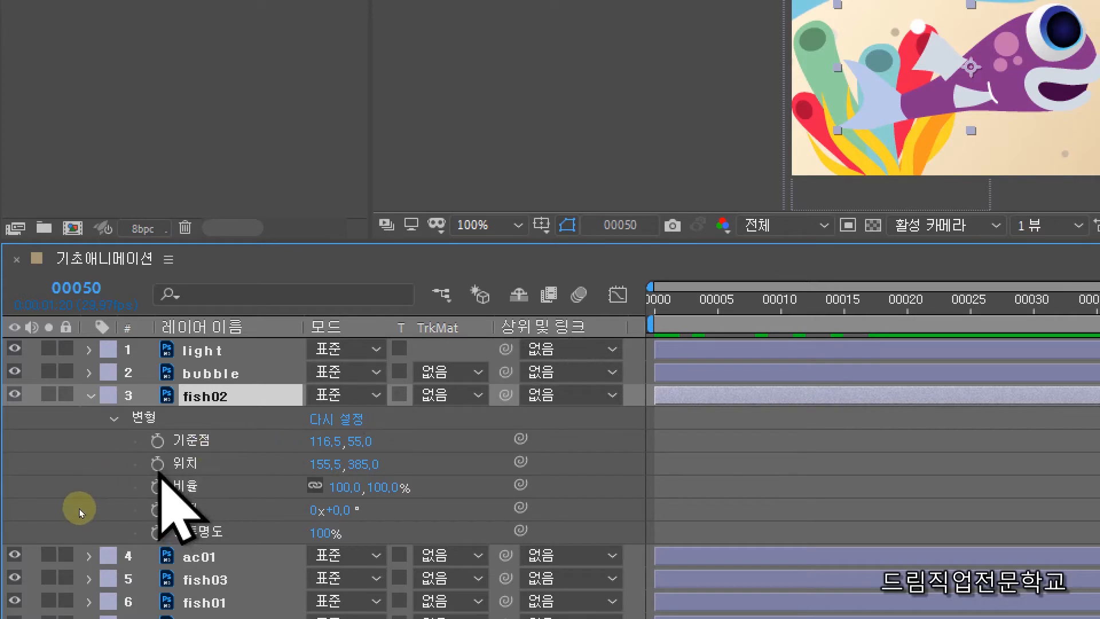
left_click(158, 463)
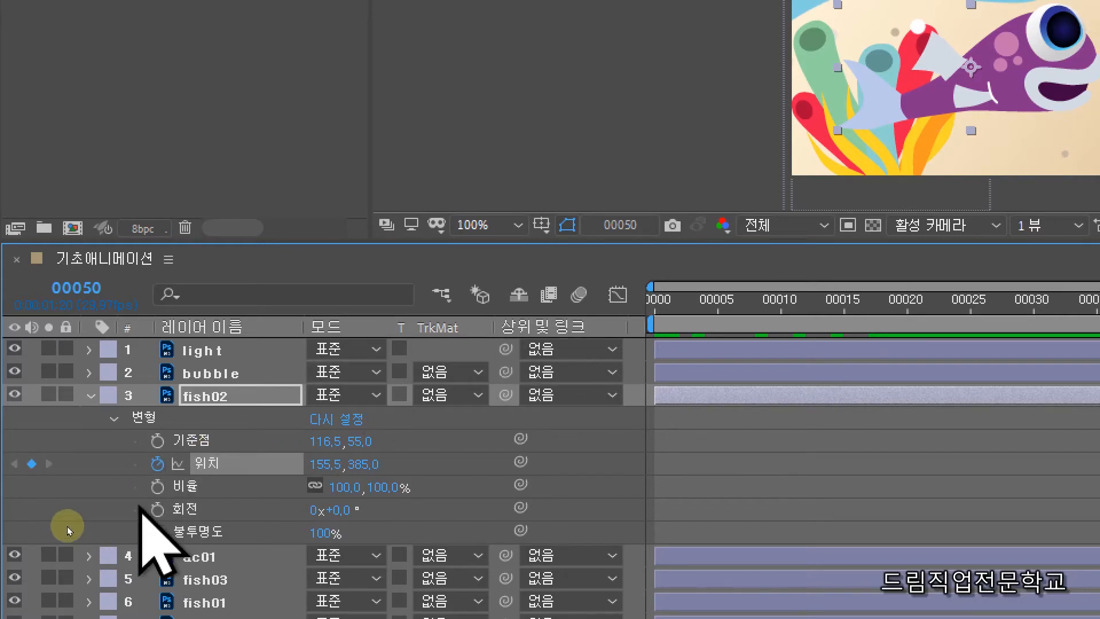
Start keyframing fish02's scale and rotation at frame 50, and move the fish outside the canvas to position about -178.5, 442.
left_click(158, 487)
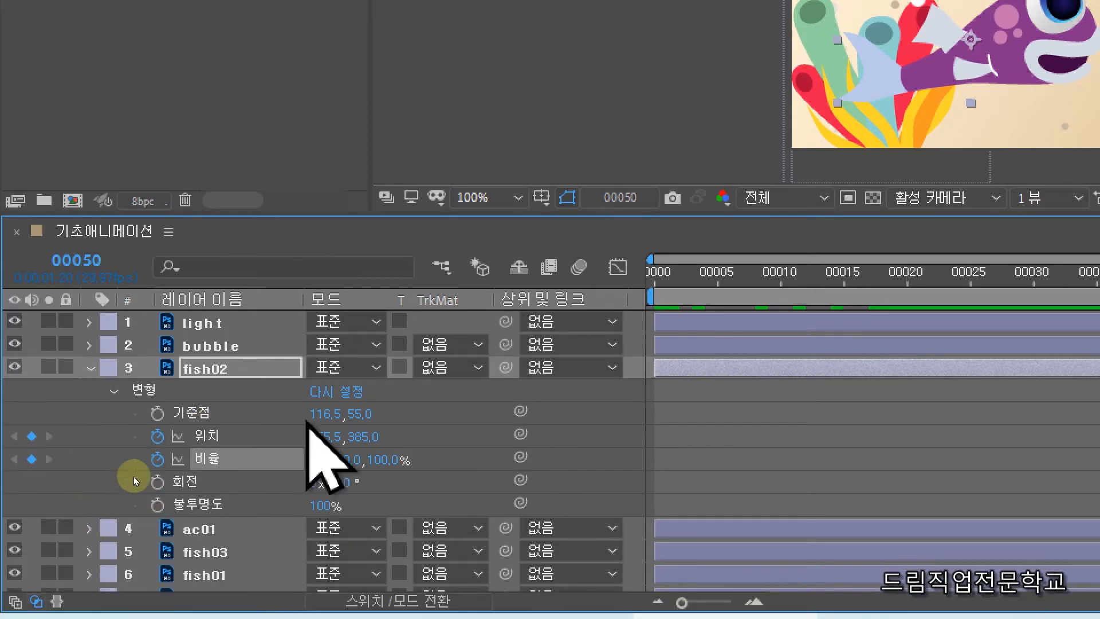
left_click(157, 482)
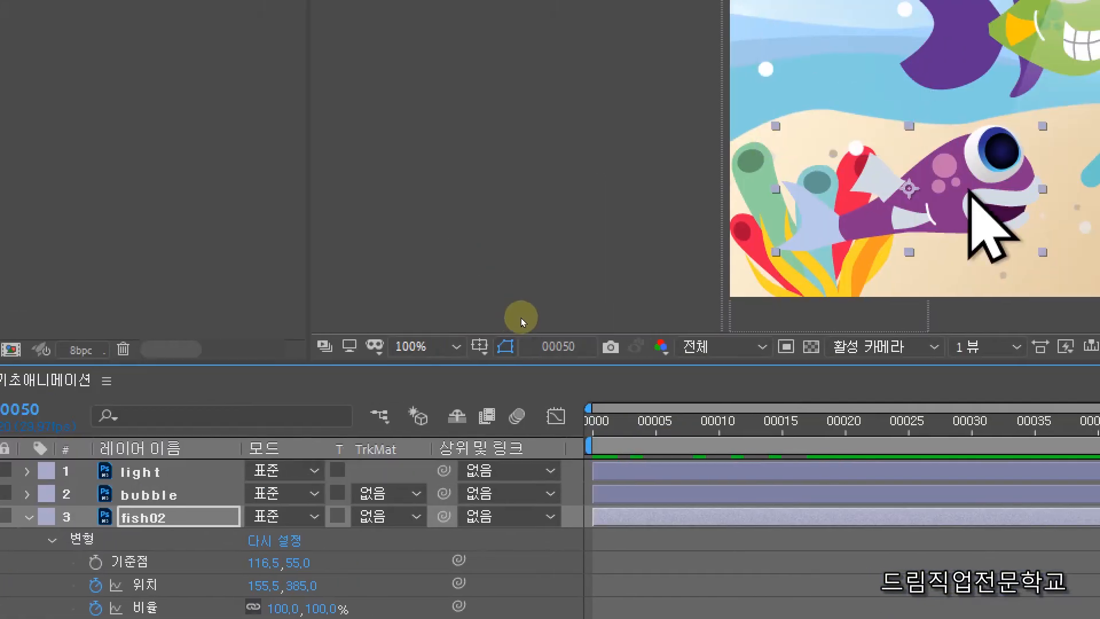
left_click_drag(978, 206, 580, 270)
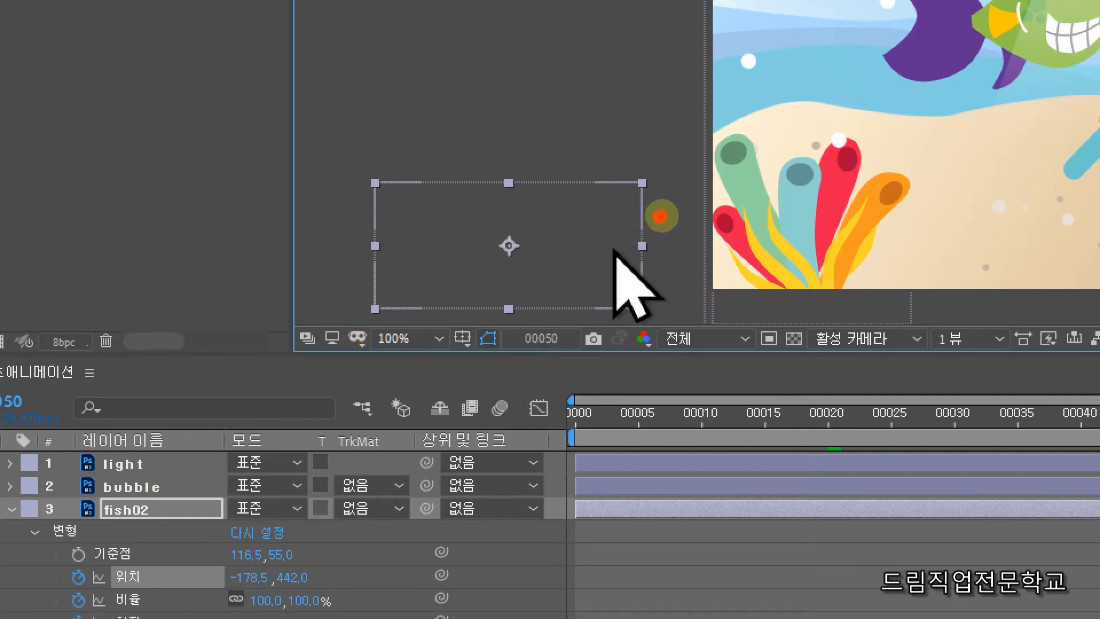
mouse_move(677, 209)
left_mouse_down()
mouse_move(670, 172)
mouse_move(633, 145)
mouse_move(629, 167)
mouse_move(634, 137)
mouse_move(665, 115)
left_mouse_up()
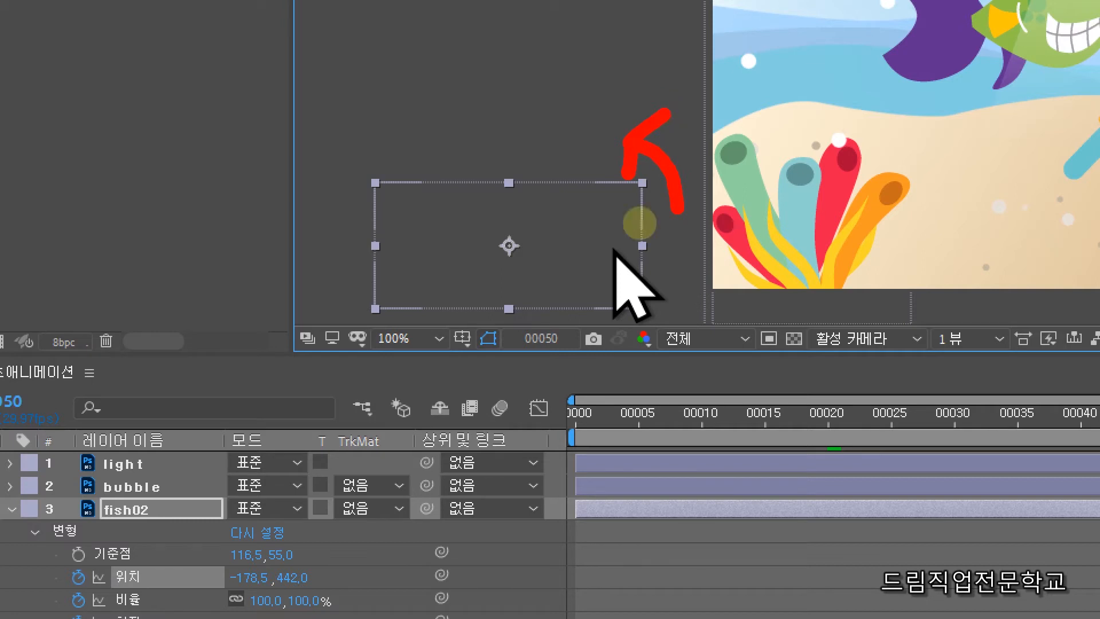
mouse_move(567, 198)
left_mouse_down()
mouse_move(467, 247)
mouse_move(454, 268)
mouse_move(479, 321)
mouse_move(626, 204)
mouse_move(592, 161)
mouse_move(533, 220)
left_mouse_up()
mouse_move(535, 249)
left_mouse_down()
mouse_move(810, 72)
mouse_move(795, 68)
mouse_move(808, 106)
left_mouse_up()
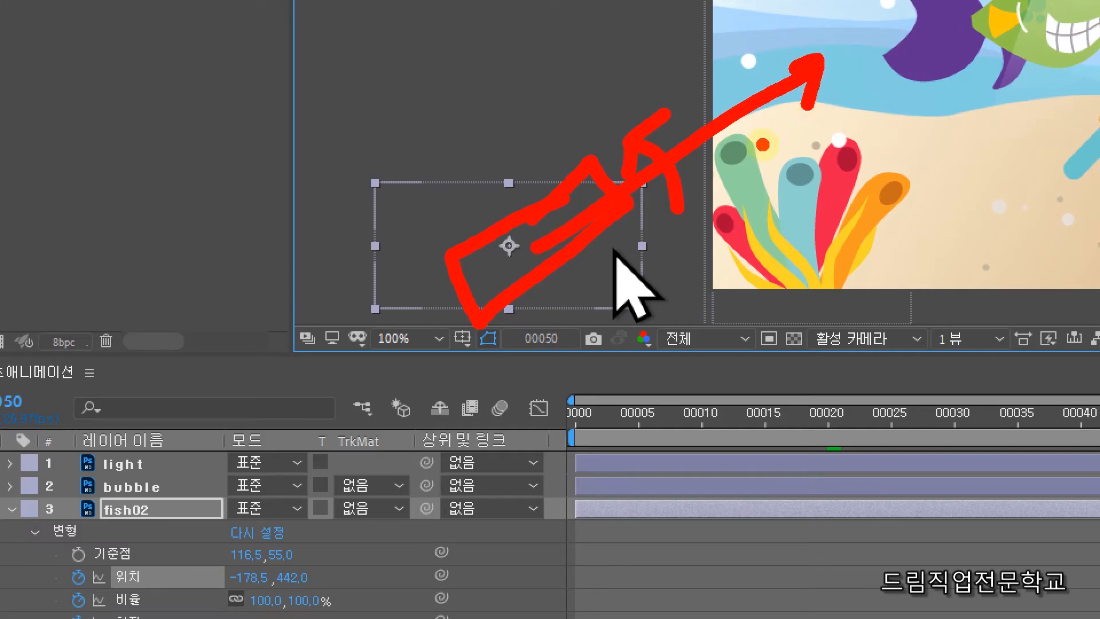
key("Escape")
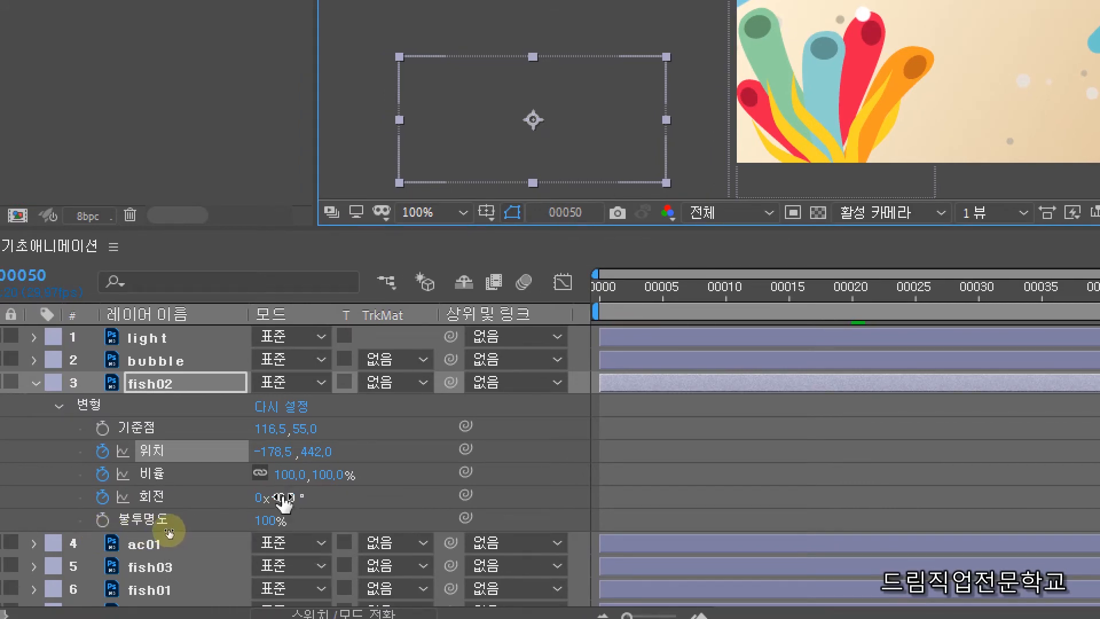
Tilt fish02 upward at frame 50 by setting its rotation to -20°.
left_click_drag(285, 497, 238, 477)
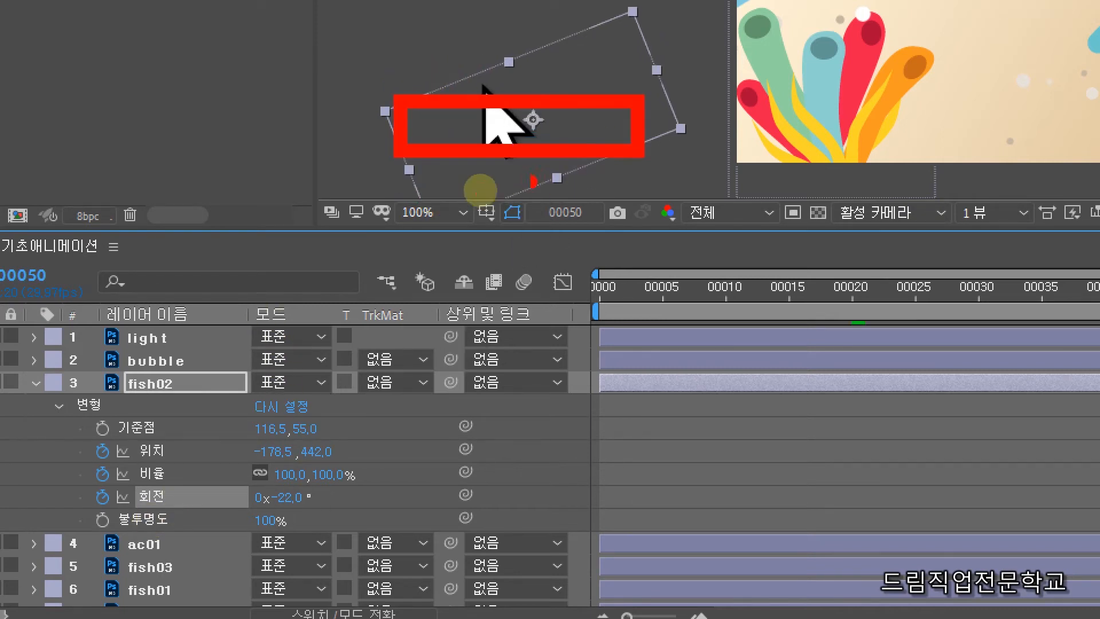
mouse_move(438, 192)
left_mouse_down()
mouse_move(519, 126)
mouse_move(627, 53)
mouse_move(647, 73)
left_mouse_up()
left_click_drag(599, 43, 627, 46)
mouse_move(260, 474)
left_mouse_down()
mouse_move(264, 510)
mouse_move(302, 523)
mouse_move(336, 508)
mouse_move(324, 488)
mouse_move(271, 482)
left_mouse_up()
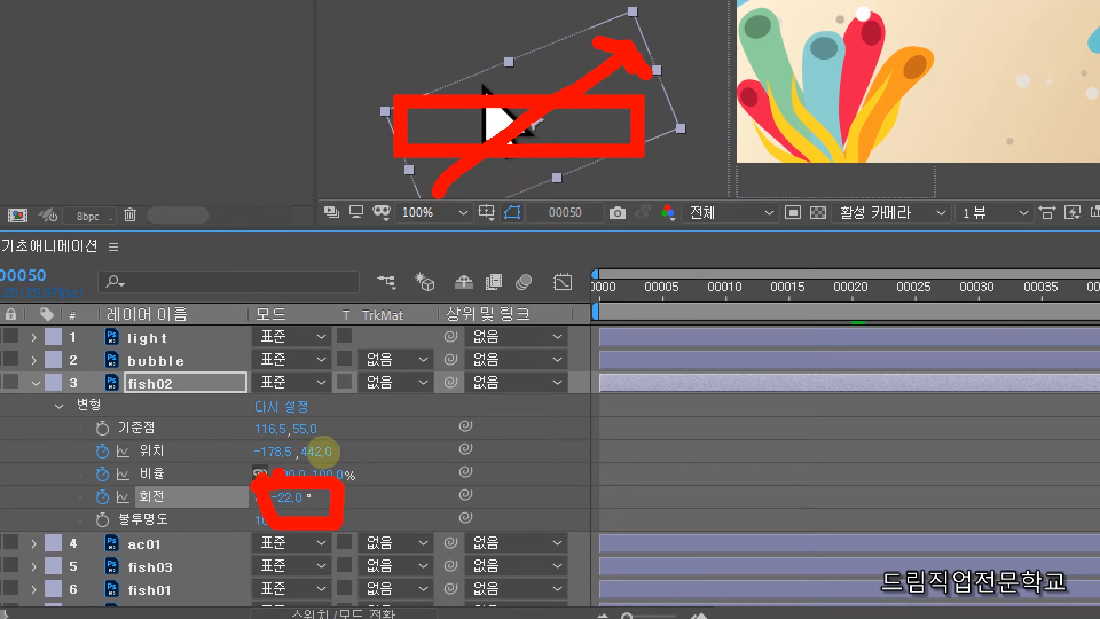
key("Escape")
left_click(286, 496)
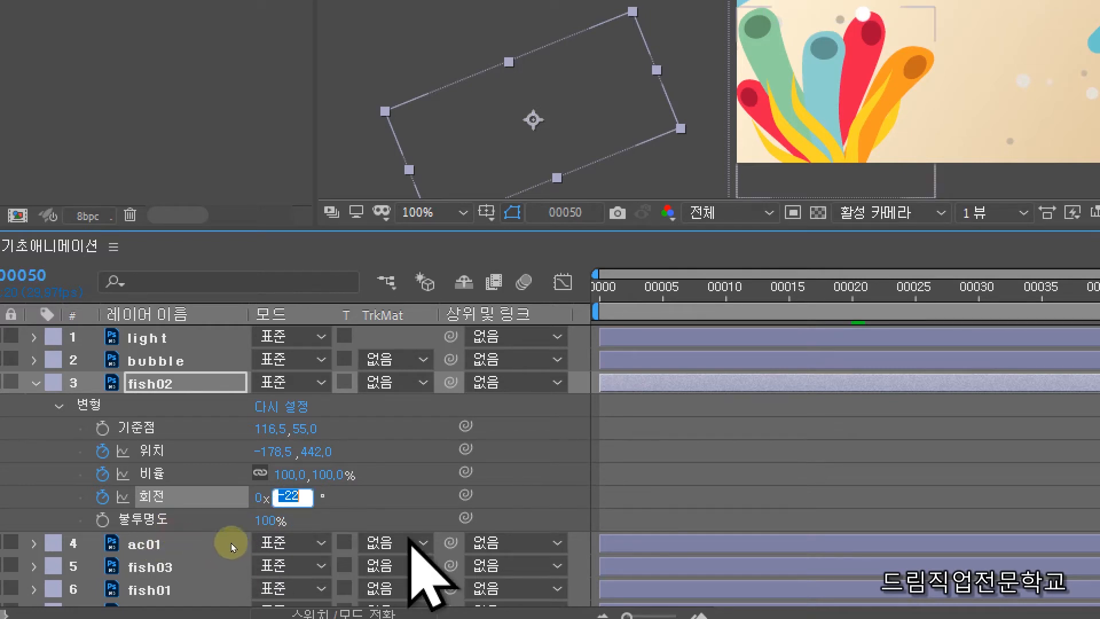
type("-2")
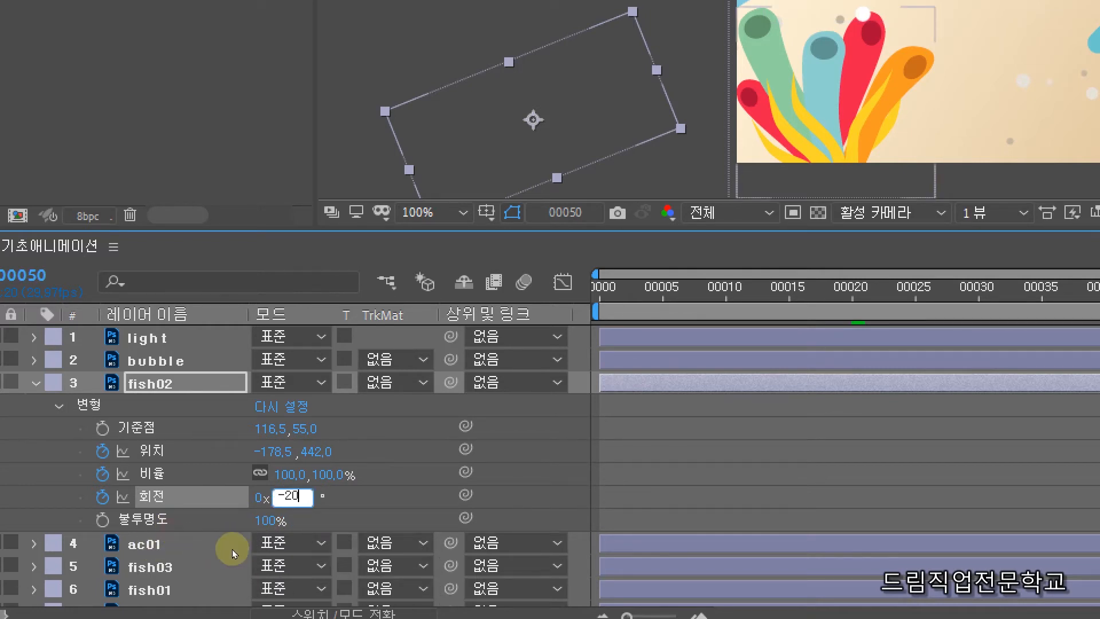
key("Return")
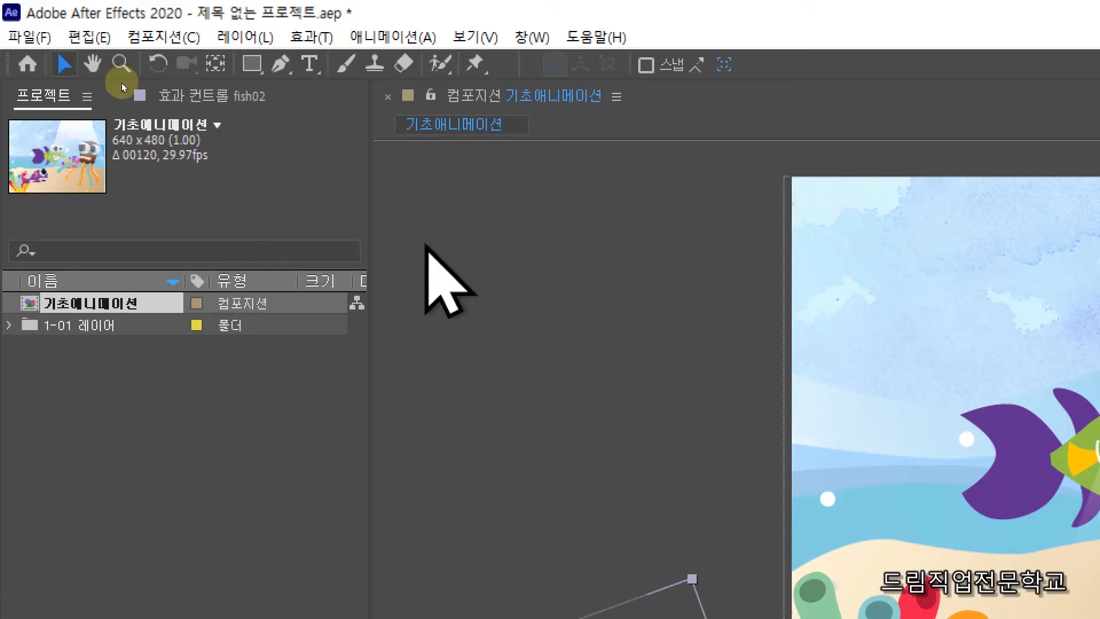
Rotate fish02 freehand with the Rotation tool to about -30° at frame 50.
left_click(158, 63)
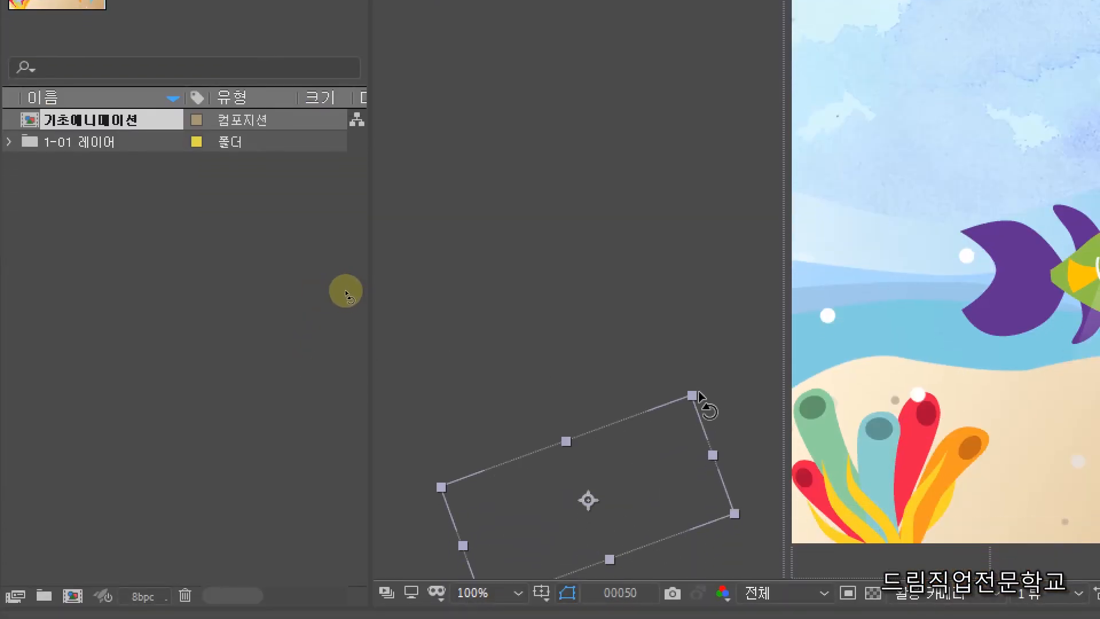
left_click_drag(696, 406, 739, 290)
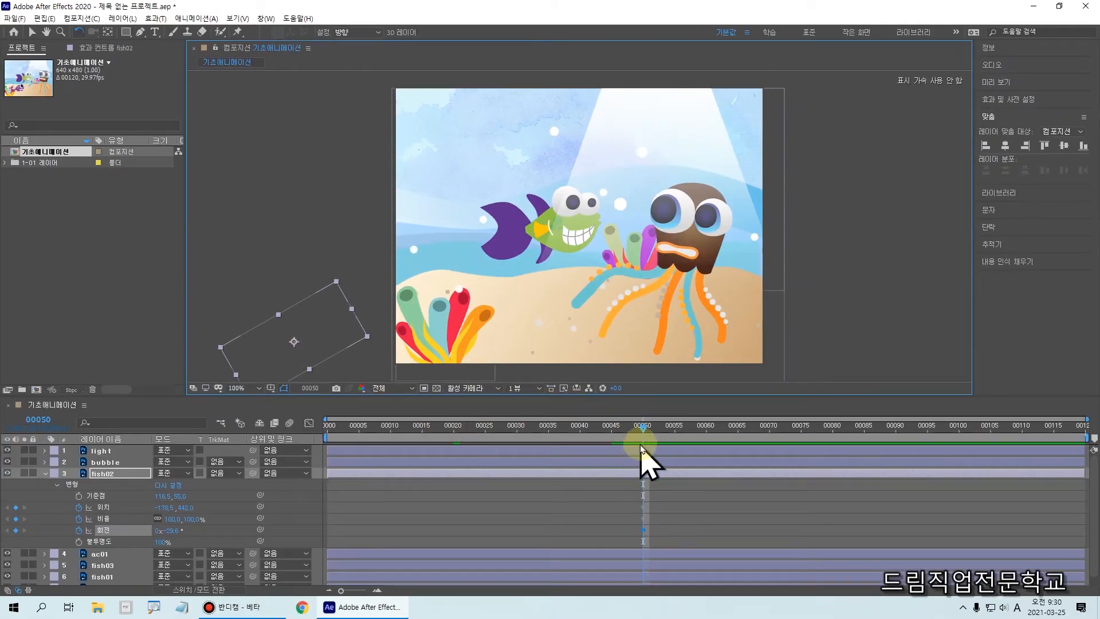
left_click_drag(640, 436, 638, 577)
mouse_move(221, 346)
left_mouse_down()
mouse_move(258, 405)
mouse_move(372, 354)
mouse_move(365, 325)
mouse_move(239, 331)
left_mouse_up()
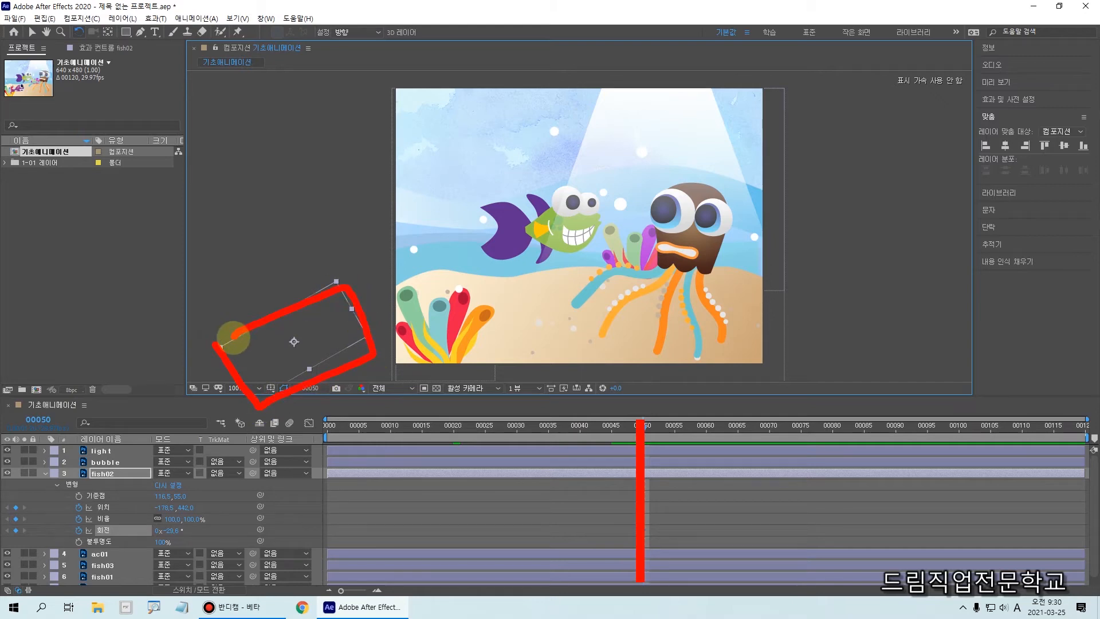
mouse_move(706, 425)
left_mouse_down()
mouse_move(705, 505)
mouse_move(699, 437)
mouse_move(701, 482)
left_mouse_up()
mouse_move(525, 110)
left_mouse_down()
mouse_move(649, 89)
mouse_move(521, 105)
left_mouse_up()
left_click_drag(361, 287, 586, 137)
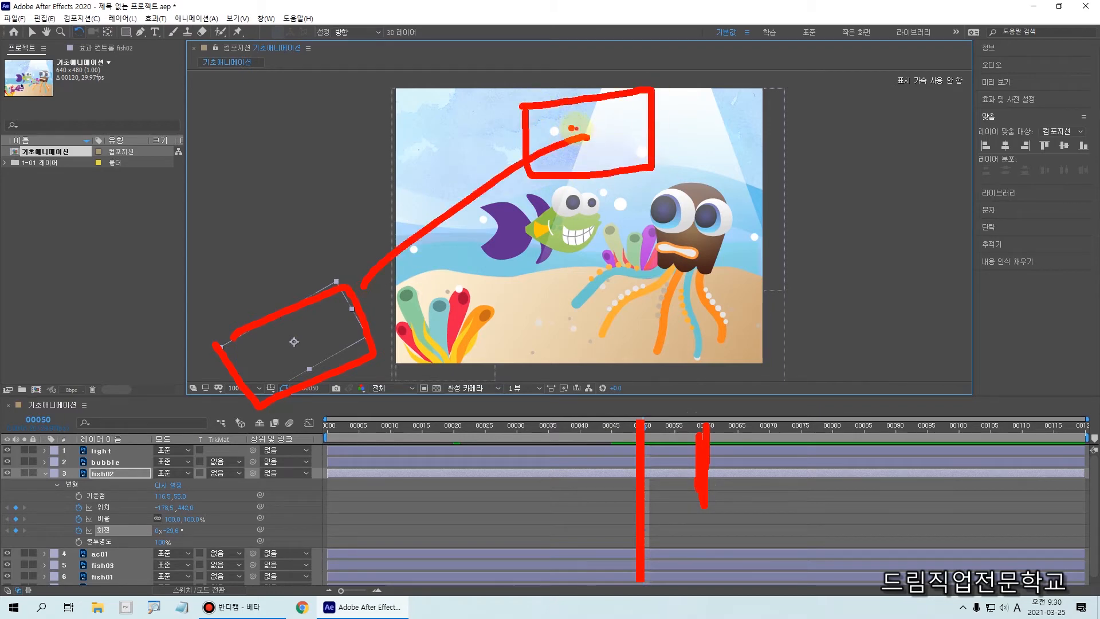
key("Escape")
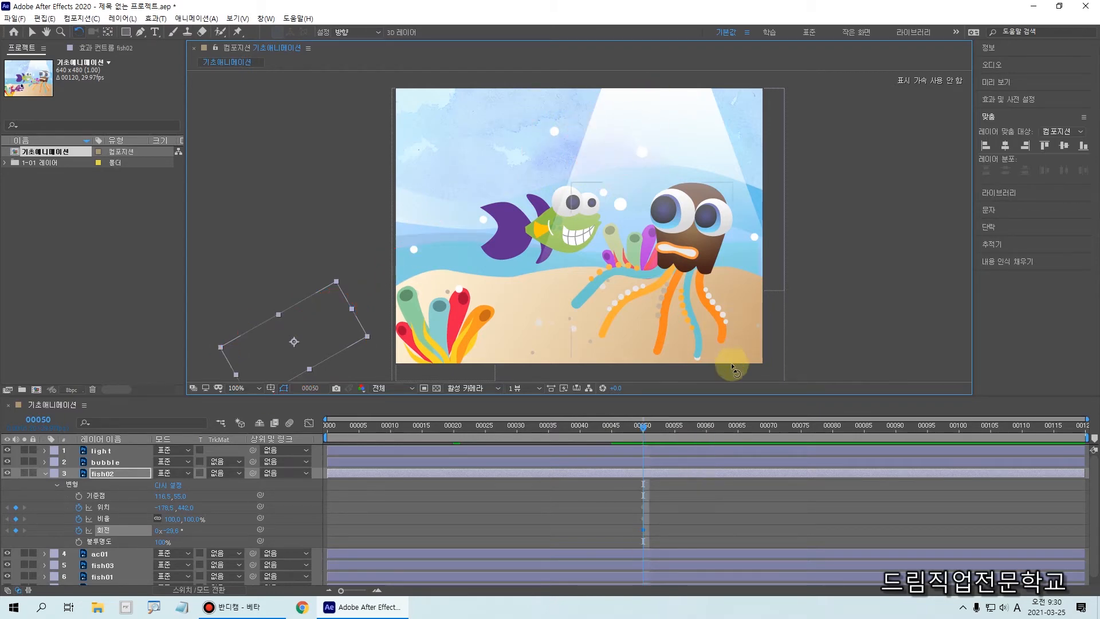
At frame 60, move fish02 with the Selection tool above the green fish, to position about 282.5, 121.
left_click(709, 429)
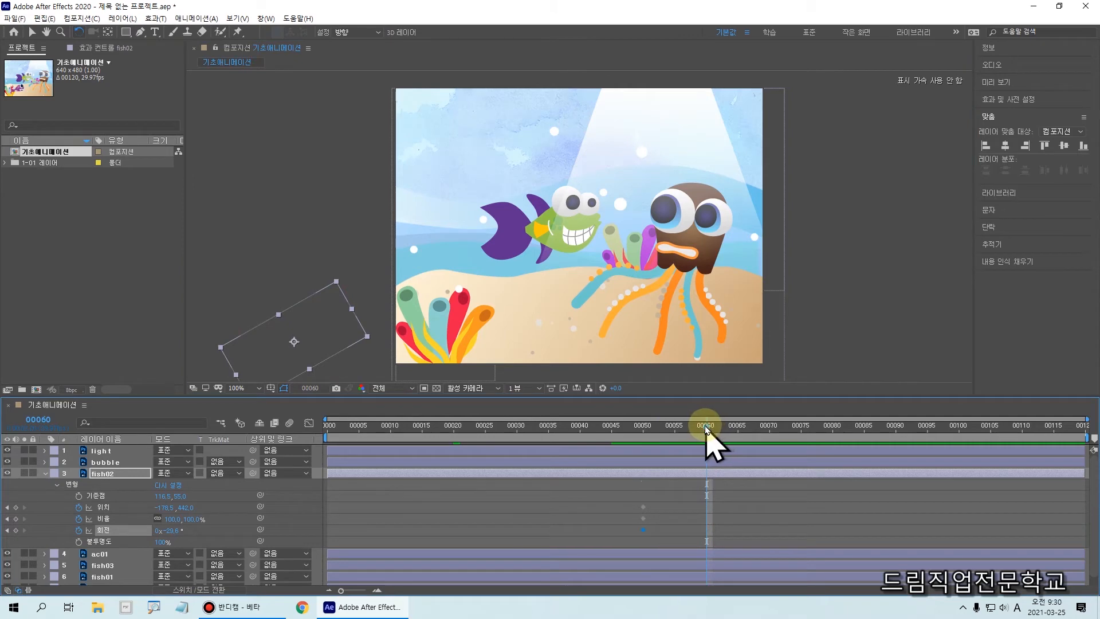
left_click_drag(705, 409, 717, 594)
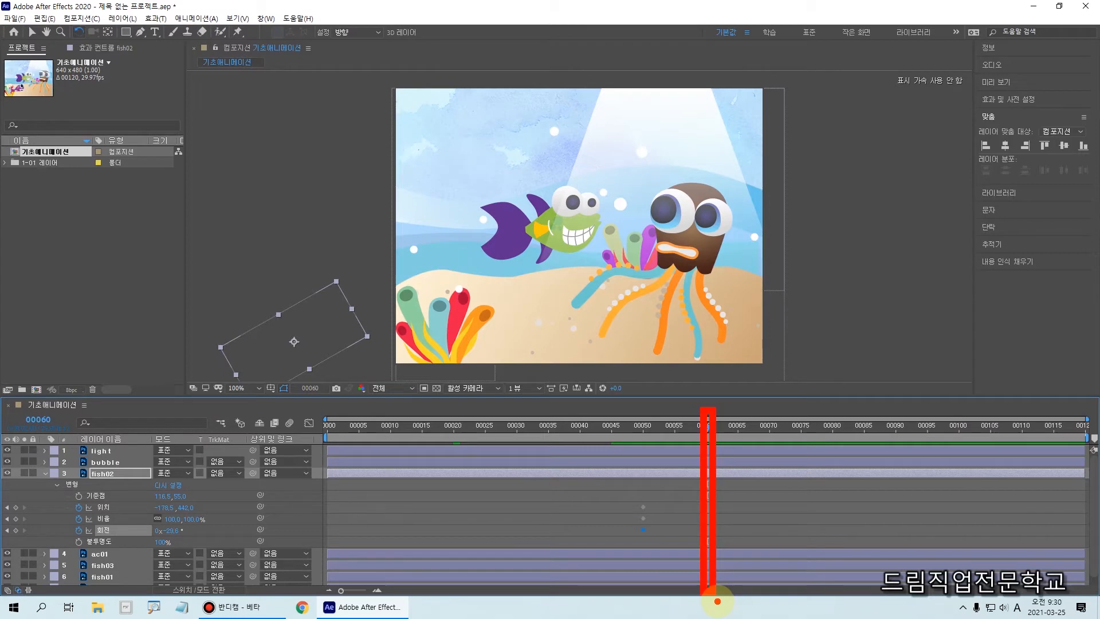
key("Escape")
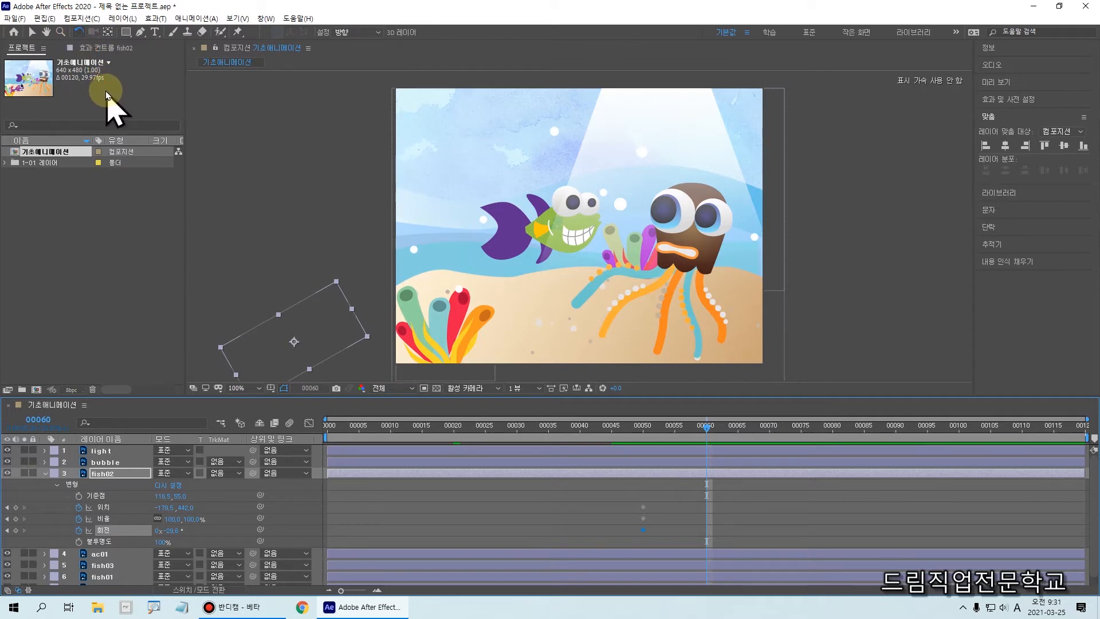
key("v")
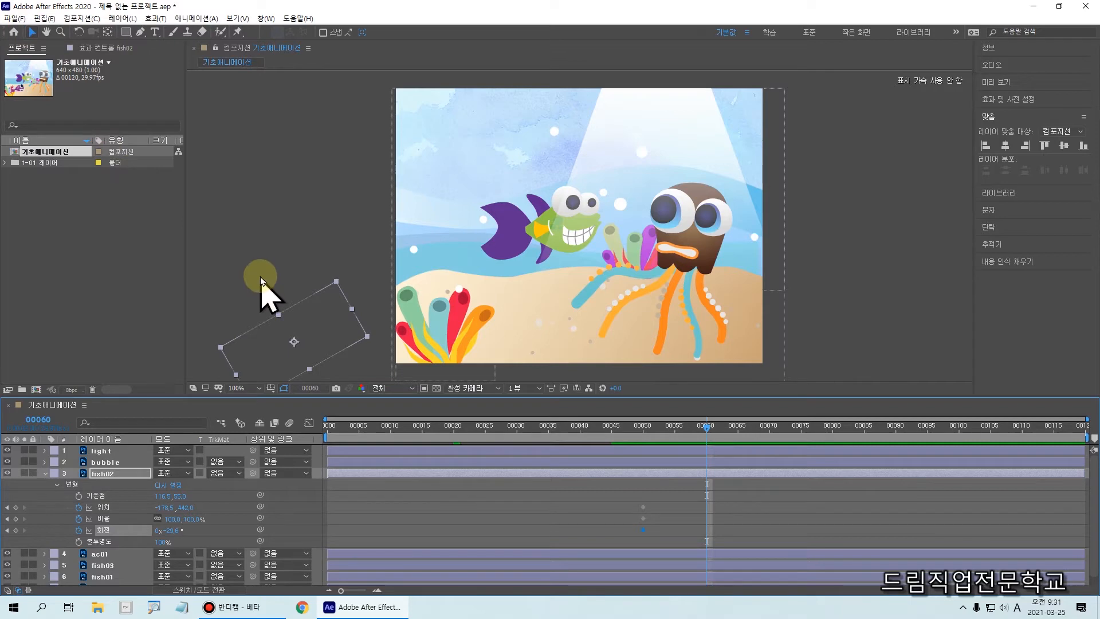
left_click_drag(339, 334, 341, 306)
mouse_move(376, 200)
left_mouse_down()
mouse_move(541, 87)
mouse_move(594, 145)
mouse_move(566, 132)
mouse_move(591, 189)
mouse_move(584, 138)
left_mouse_up()
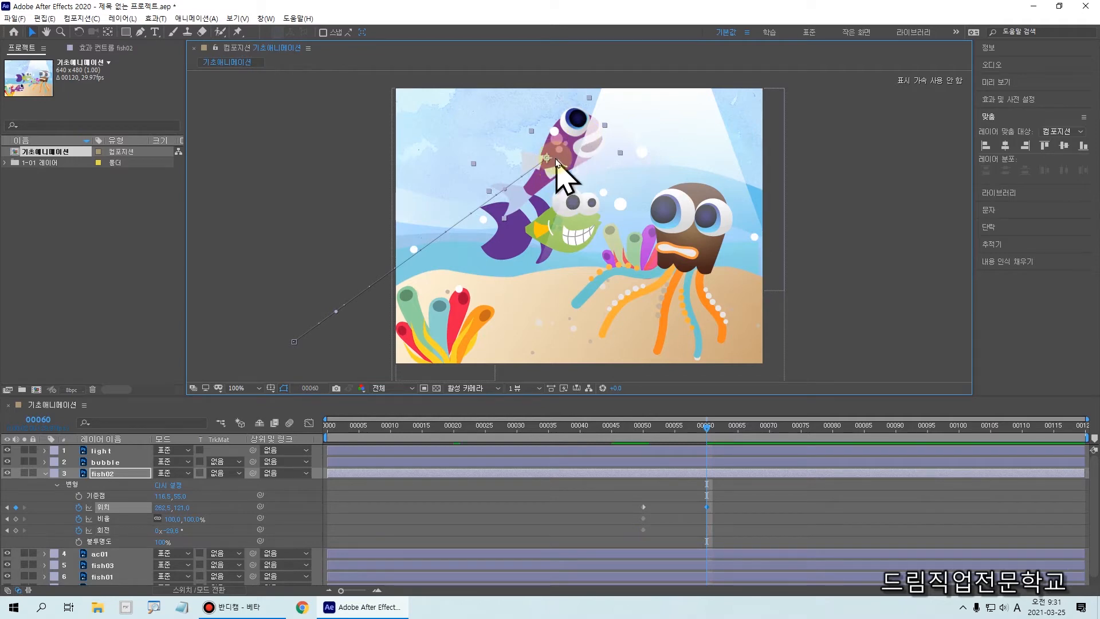
Rotate fish02 with the Rotation tool to about 7.4° at frame 60.
left_click(79, 31)
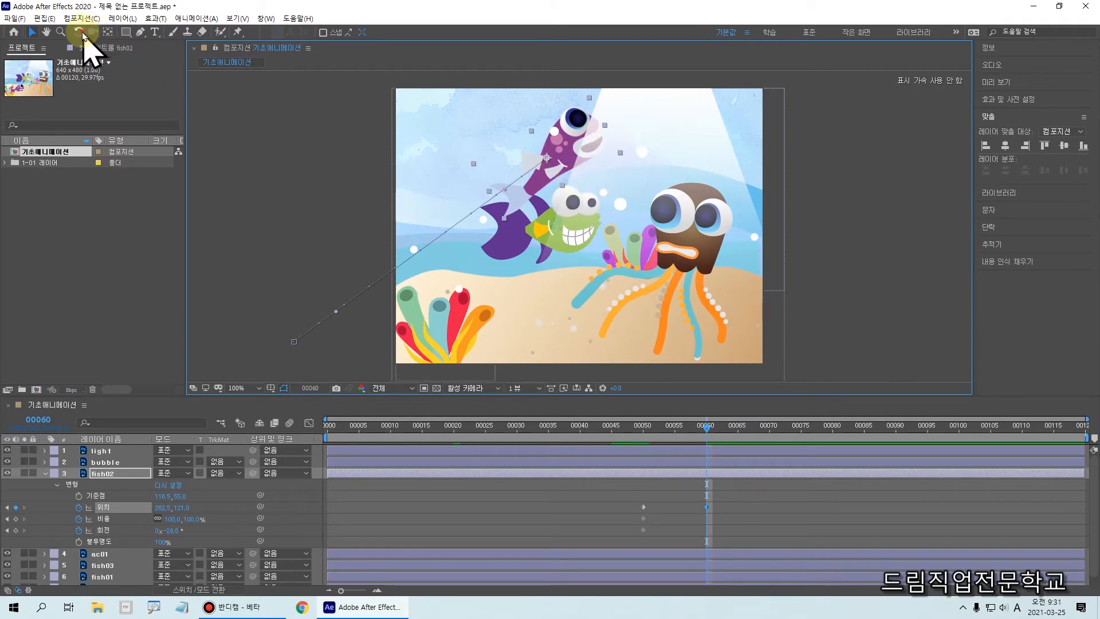
left_click_drag(589, 100, 655, 126)
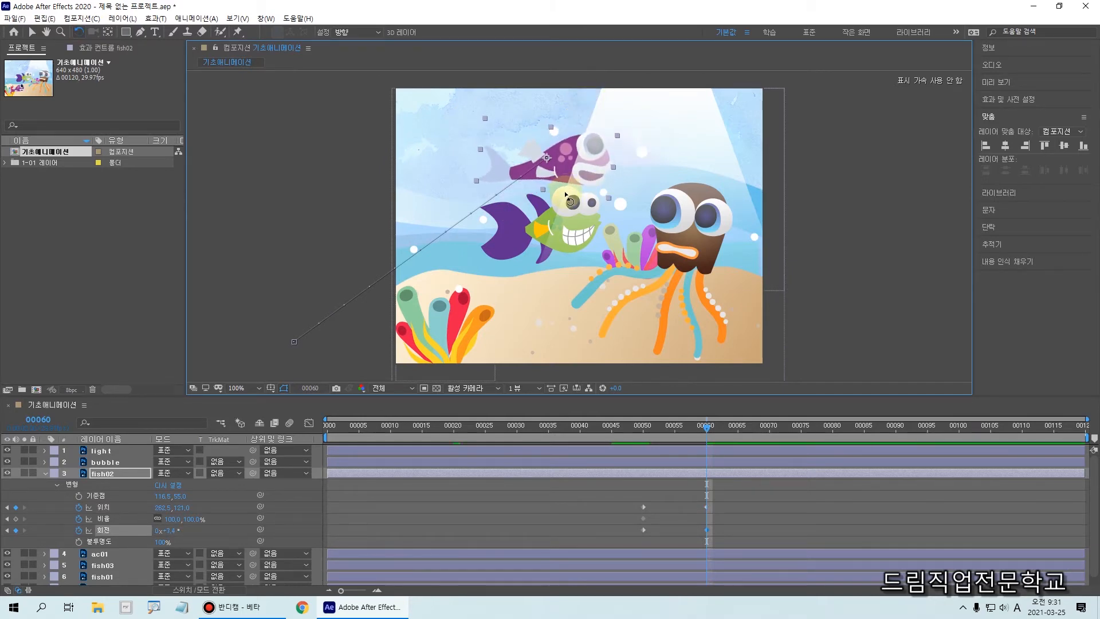
left_click_drag(467, 124, 645, 199)
mouse_move(633, 150)
left_mouse_down()
mouse_move(609, 109)
mouse_move(493, 172)
left_mouse_up()
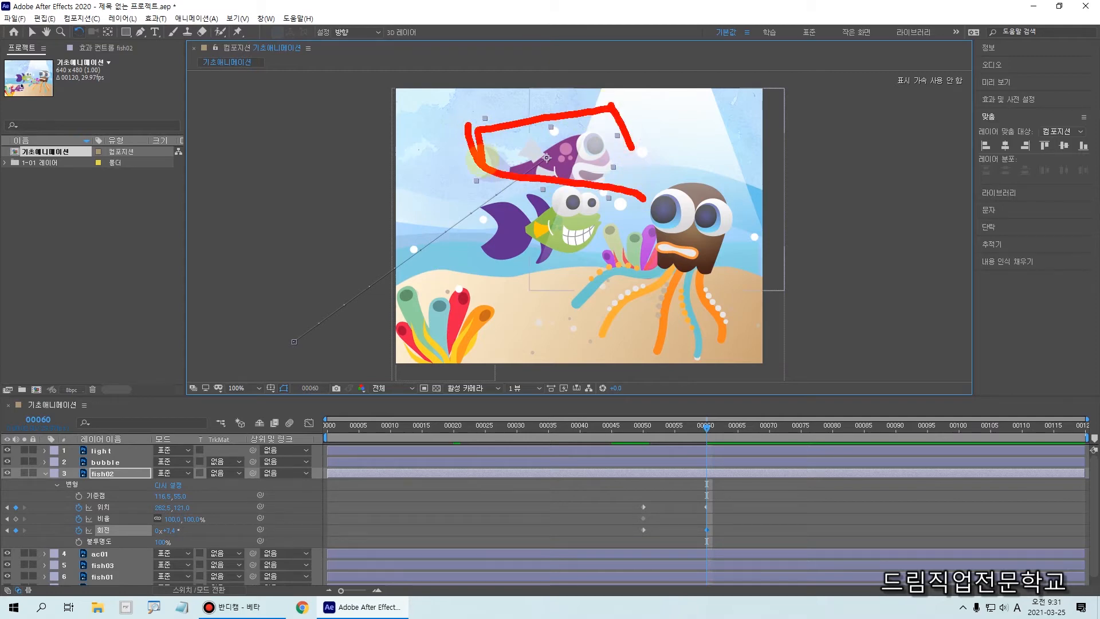
key("Escape")
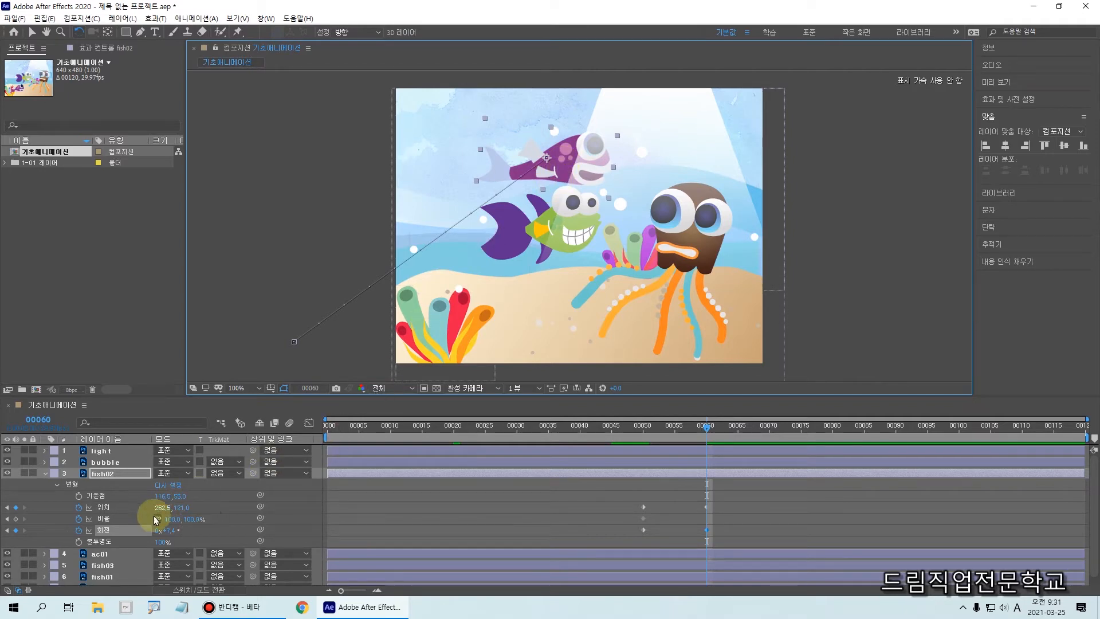
mouse_move(53, 501)
left_mouse_down()
mouse_move(110, 528)
mouse_move(221, 533)
left_mouse_up()
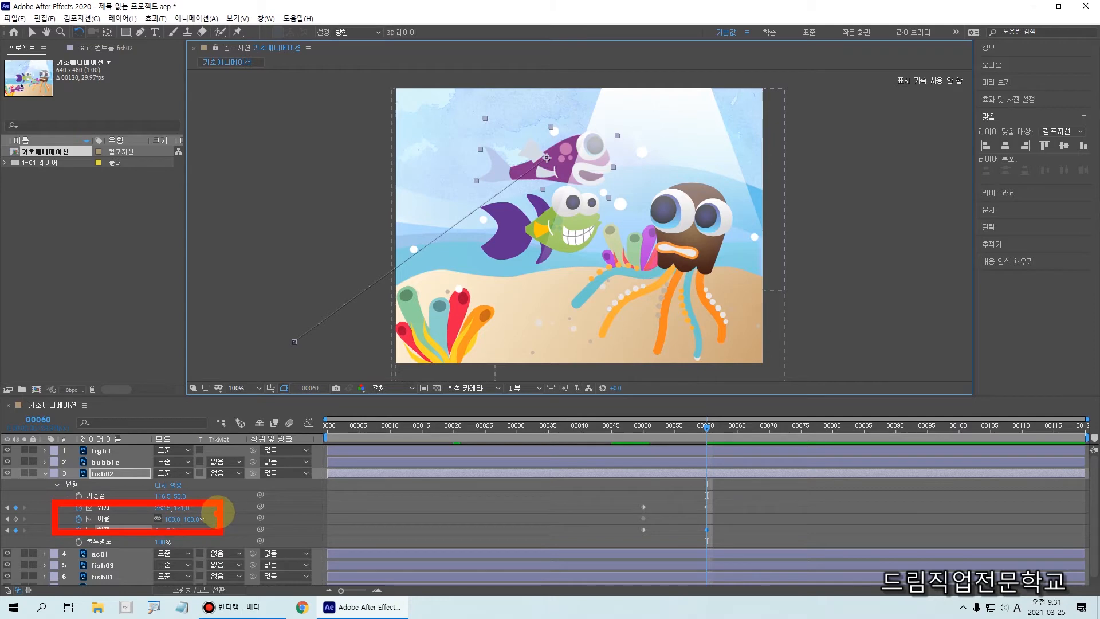
key("Escape")
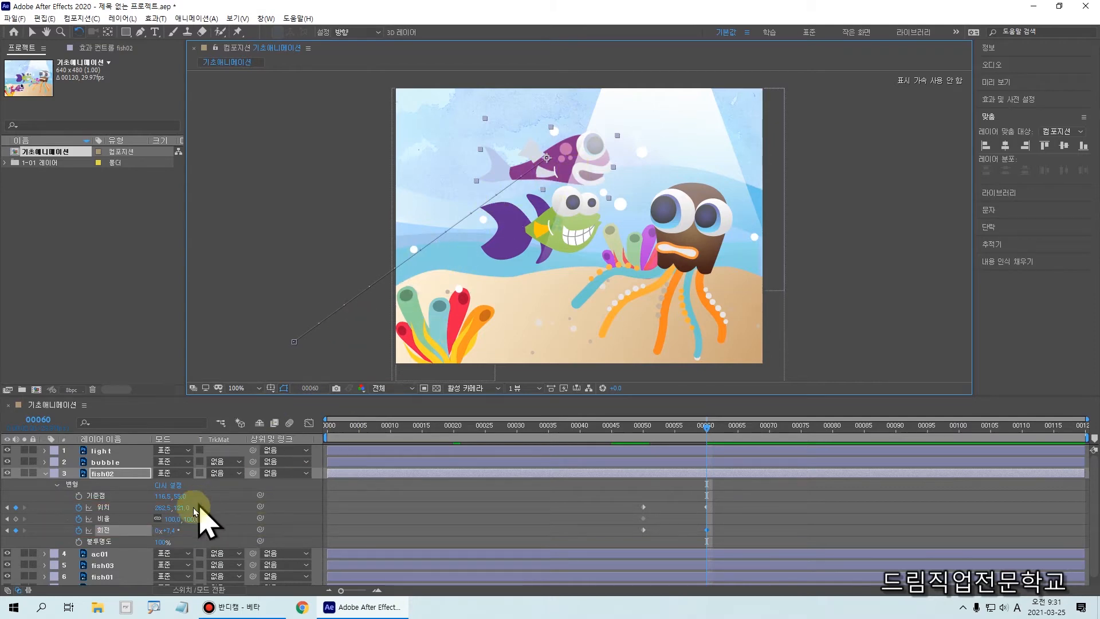
Shrink fish02 at frame 60 by setting its scale to 70%.
mouse_move(173, 519)
left_mouse_down()
mouse_move(160, 521)
mouse_move(162, 532)
left_mouse_up()
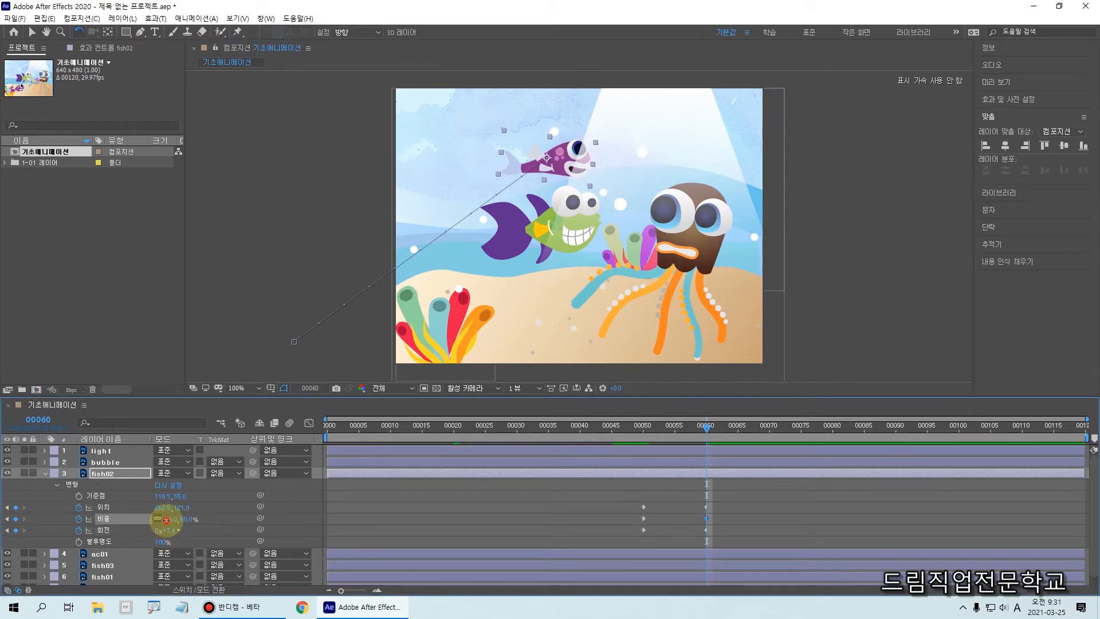
left_click(166, 519)
type("70")
key("Return")
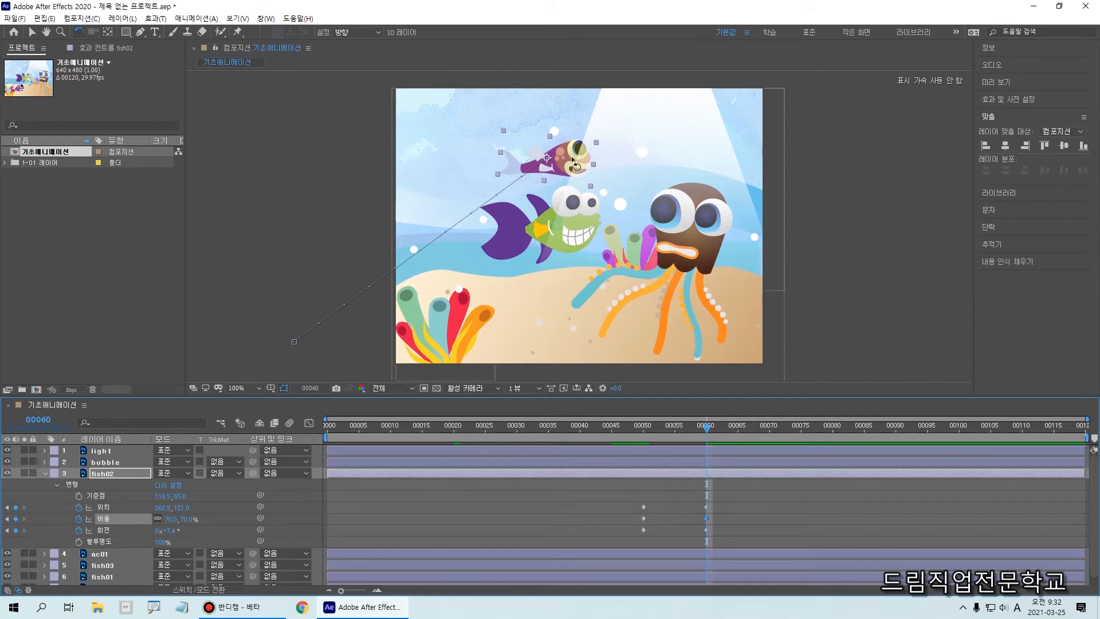
left_click(108, 508)
mouse_move(86, 502)
left_mouse_down()
mouse_move(105, 520)
mouse_move(216, 531)
mouse_move(216, 519)
left_mouse_up()
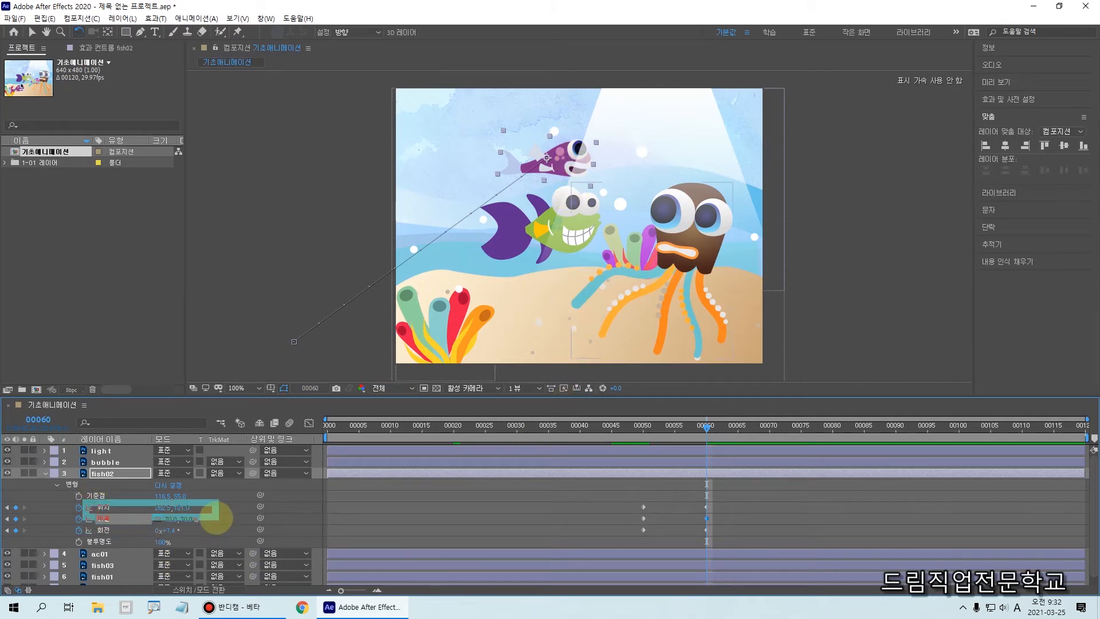
left_click_drag(57, 530, 236, 542)
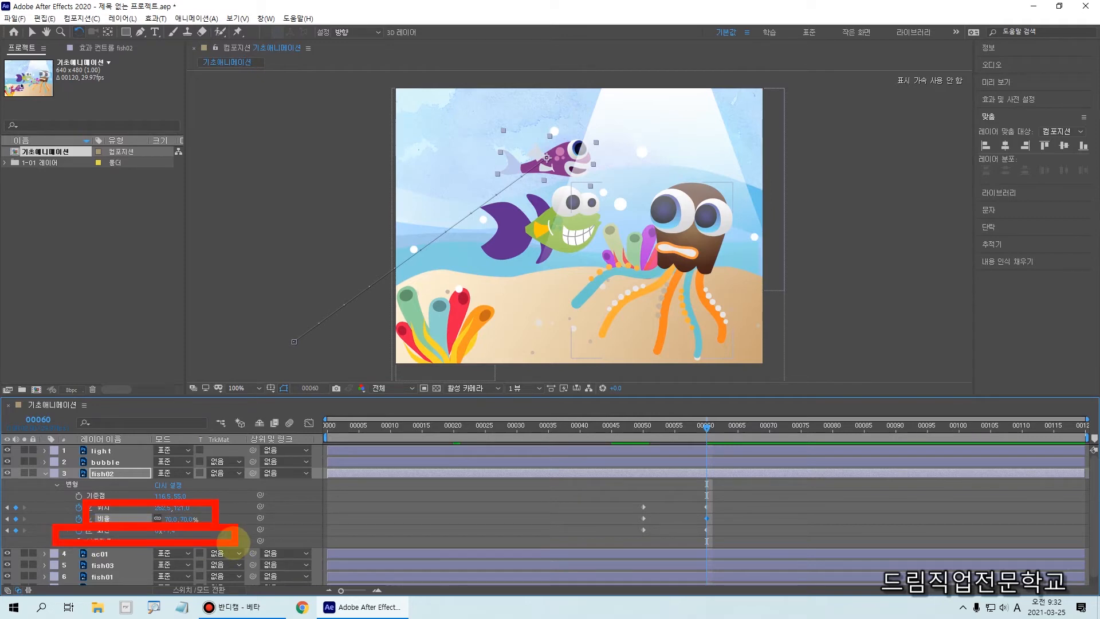
key("Escape")
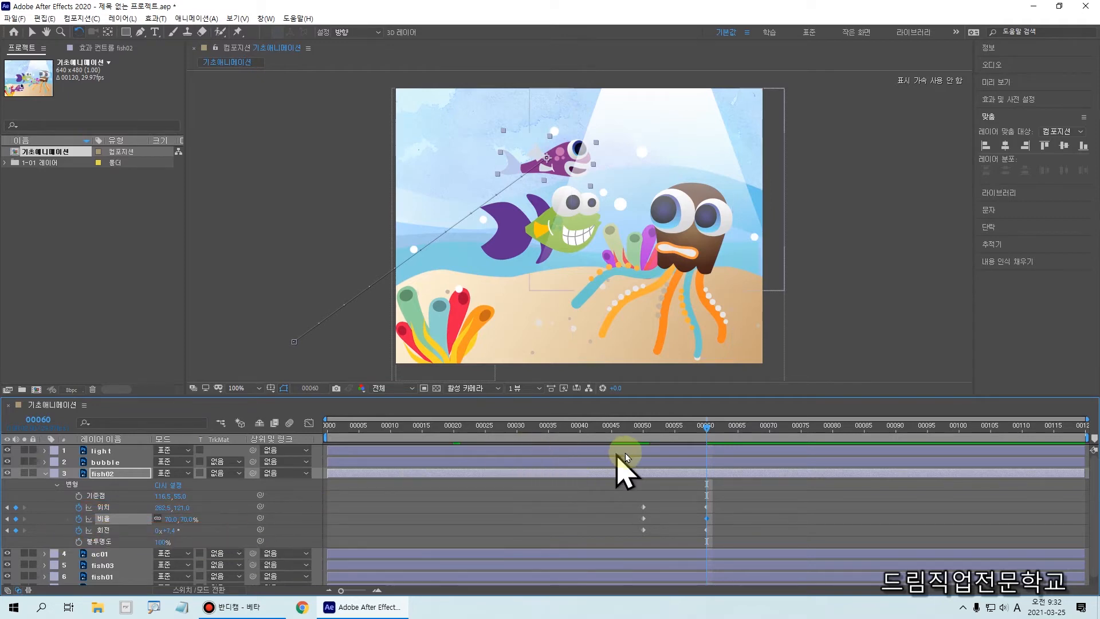
At frame 70, move fish02 with the Selection tool down in front of the octopus tentacles, to position about 553.5, 413.
mouse_move(692, 440)
left_mouse_down()
mouse_move(770, 447)
mouse_move(780, 550)
left_mouse_up()
mouse_move(565, 162)
left_mouse_down()
mouse_move(639, 178)
mouse_move(713, 280)
mouse_move(735, 341)
mouse_move(692, 296)
mouse_move(681, 337)
mouse_move(731, 298)
left_mouse_up()
key("Escape")
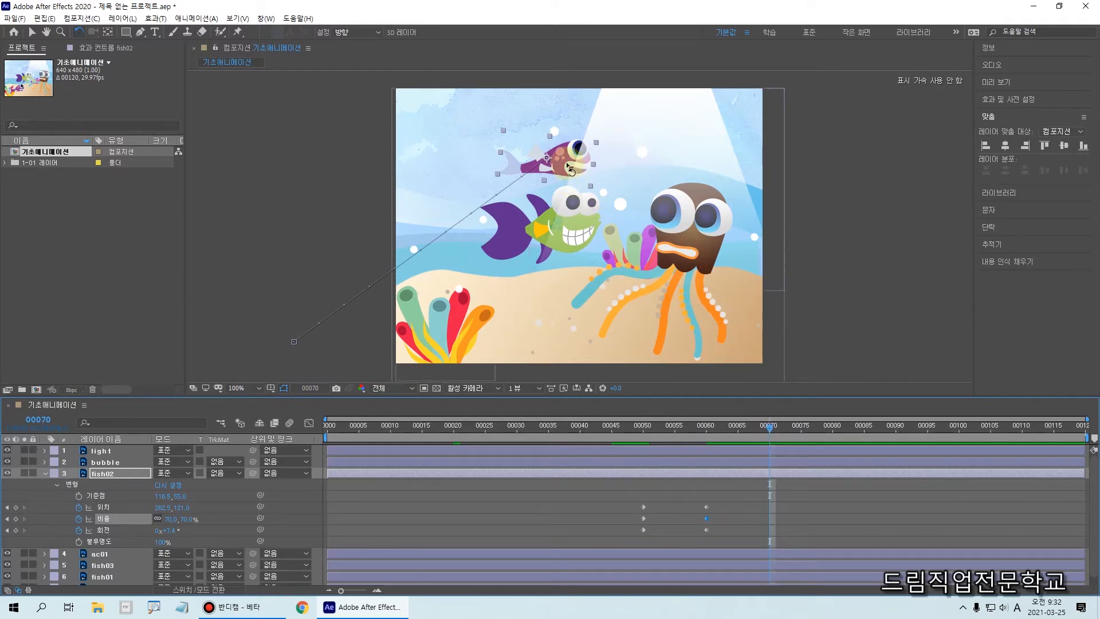
left_click(33, 32)
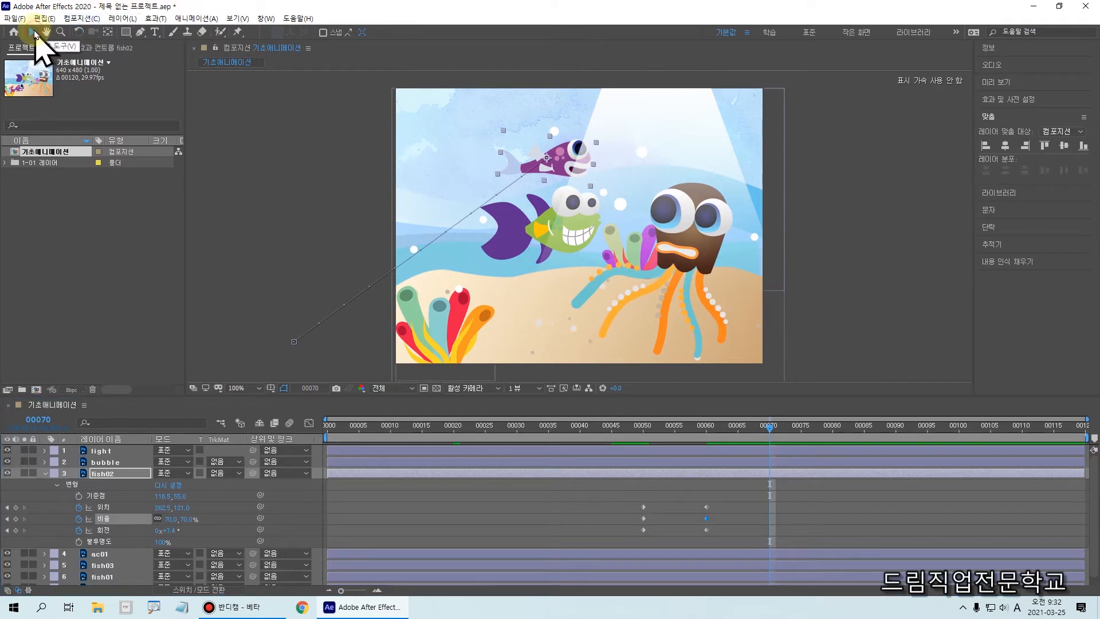
left_click_drag(12, 7, 76, 58)
mouse_move(17, 26)
left_mouse_down()
mouse_move(43, 26)
mouse_move(71, 9)
left_mouse_up()
key("Escape")
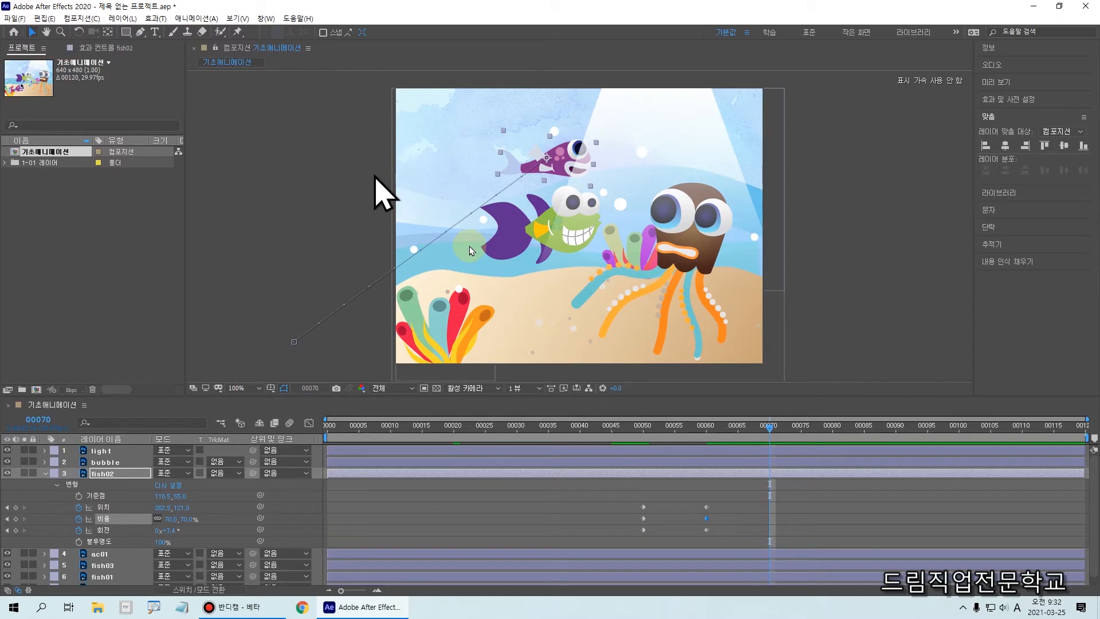
mouse_move(566, 172)
left_mouse_down()
mouse_move(675, 303)
mouse_move(717, 330)
left_mouse_up()
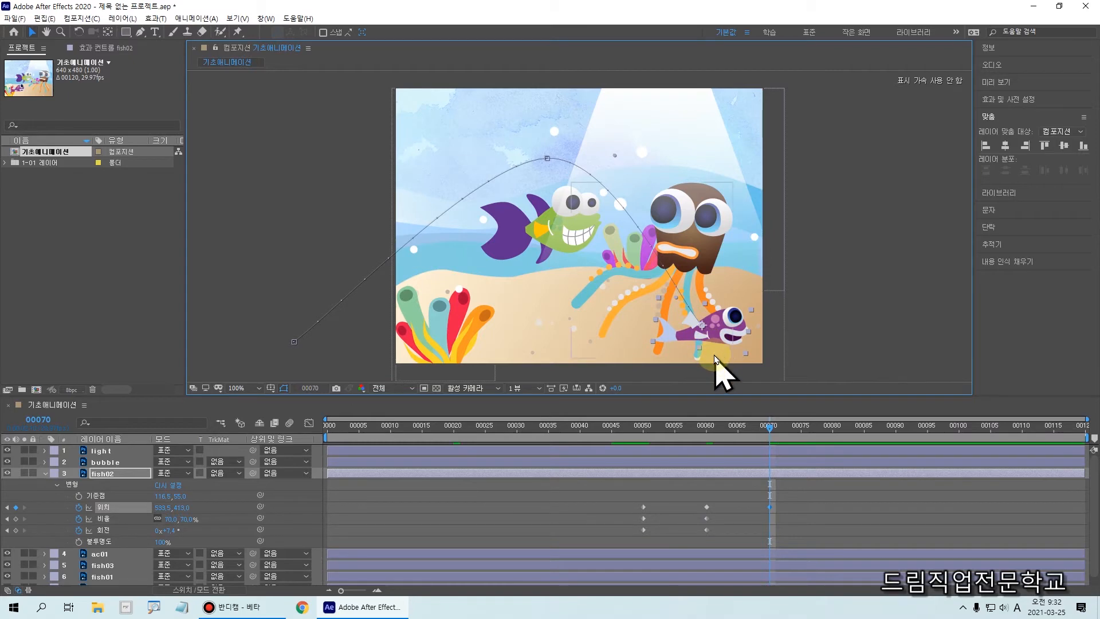
mouse_move(614, 274)
left_mouse_down()
mouse_move(668, 331)
mouse_move(762, 379)
left_mouse_up()
mouse_move(651, 376)
left_mouse_down()
mouse_move(682, 315)
mouse_move(680, 340)
left_mouse_up()
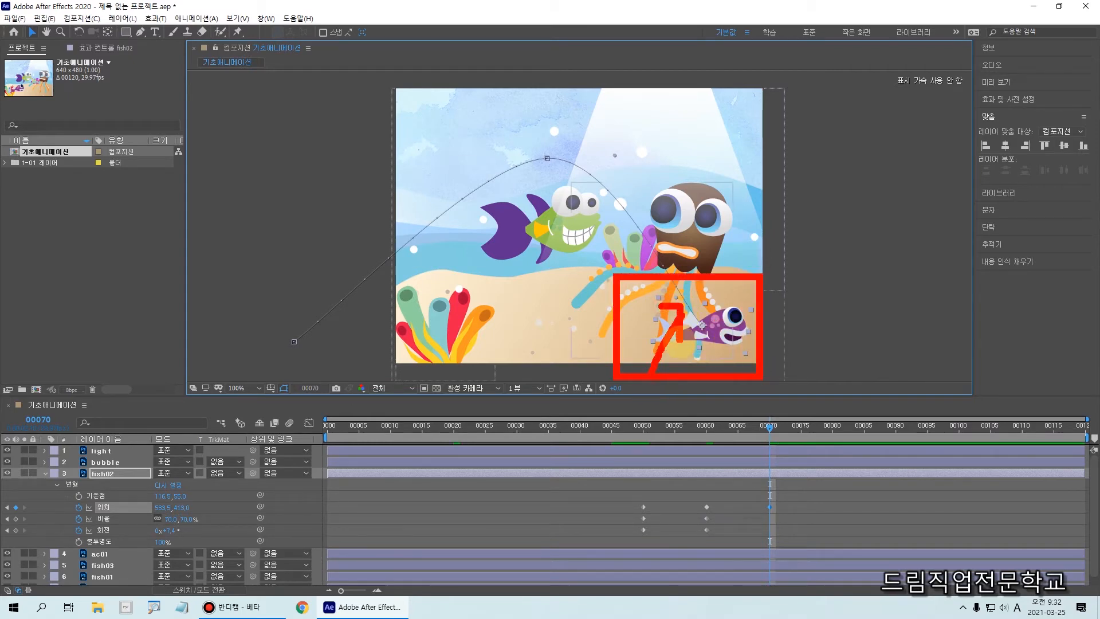
key("Escape")
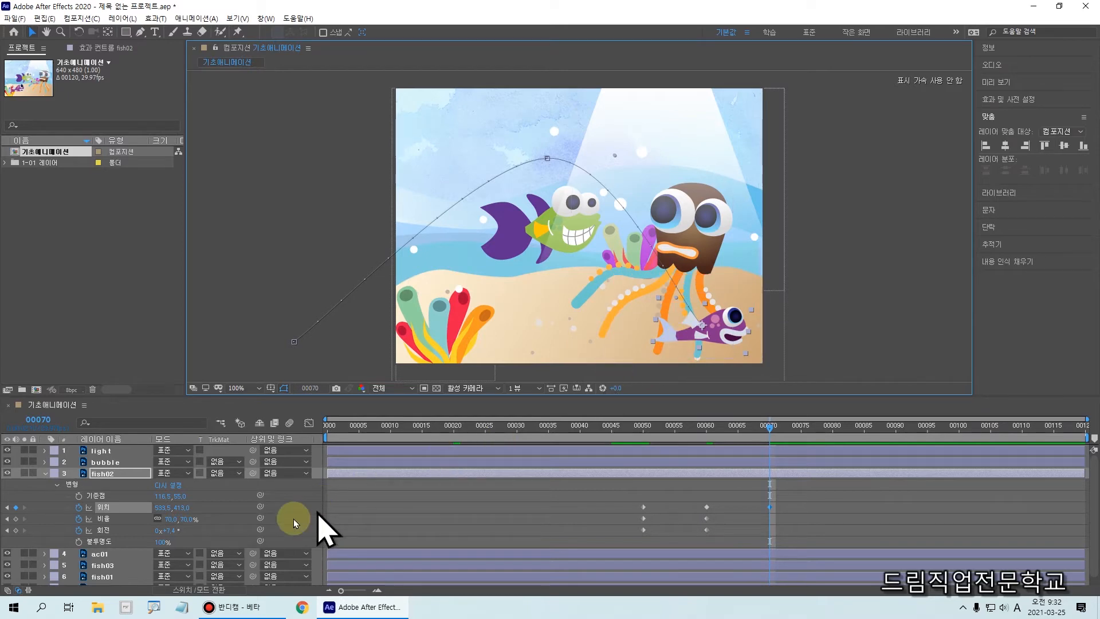
Enlarge fish02 at frame 70 by setting its scale to 100%.
left_click(171, 519)
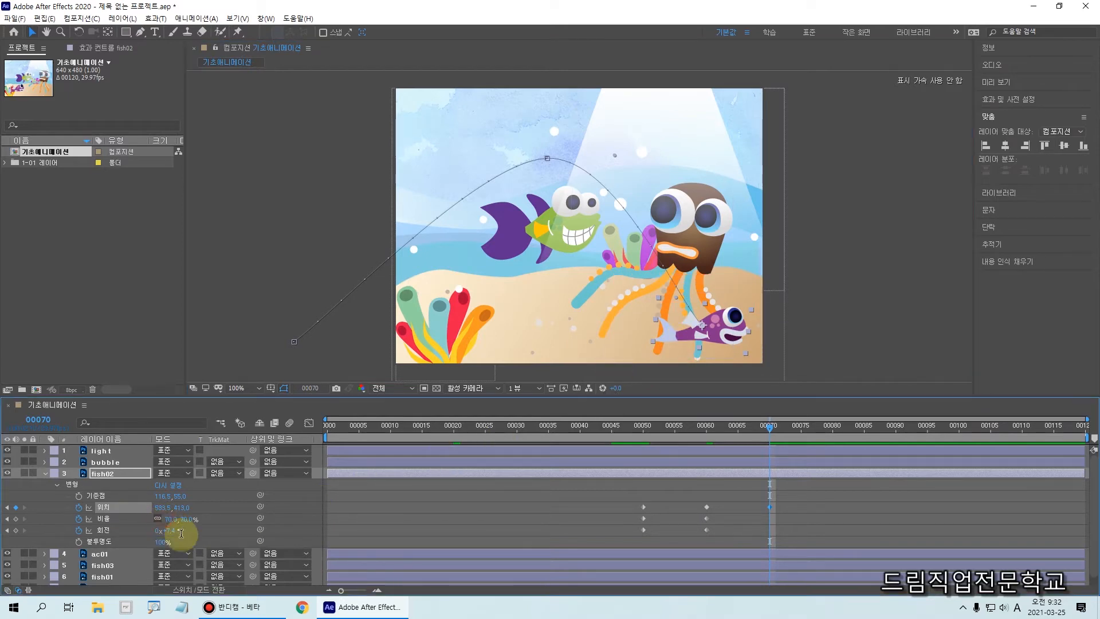
type("1")
key("Return")
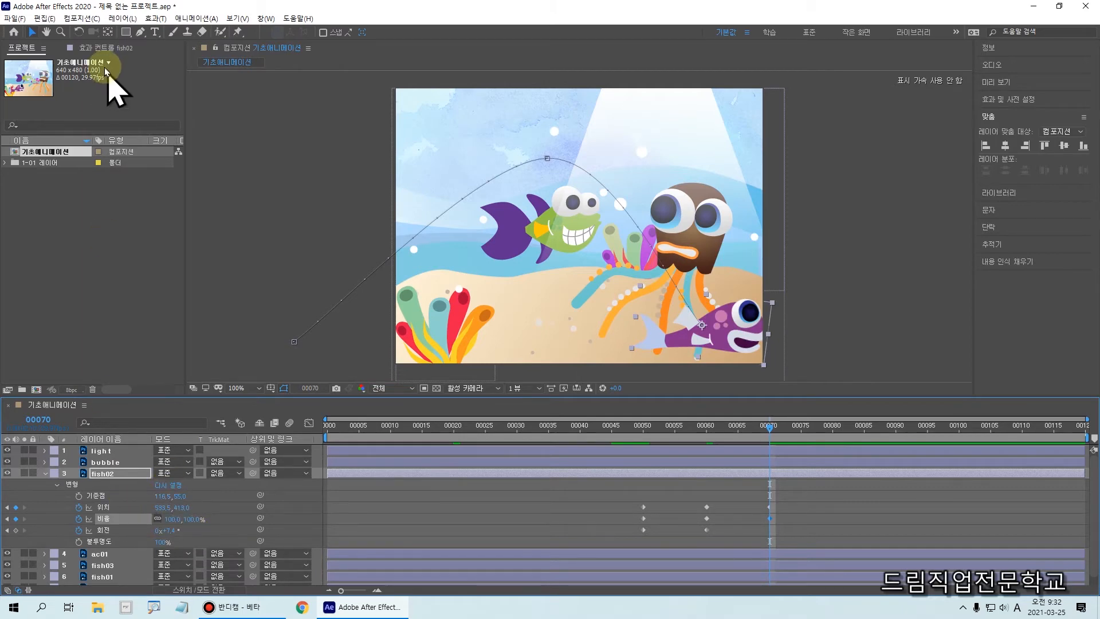
Rotate fish02 head-down with the Rotation tool to about 71.7° at frame 70.
mouse_move(60, 13)
left_mouse_down()
mouse_move(78, 49)
mouse_move(112, 64)
mouse_move(101, 22)
left_mouse_up()
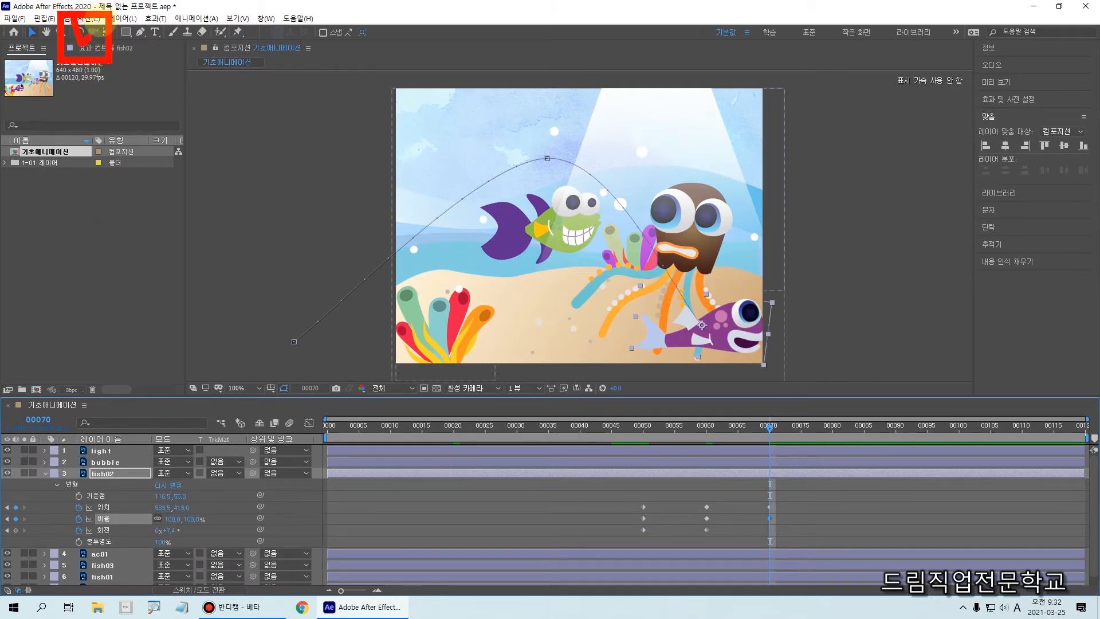
left_click(79, 31)
left_click_drag(768, 299, 774, 401)
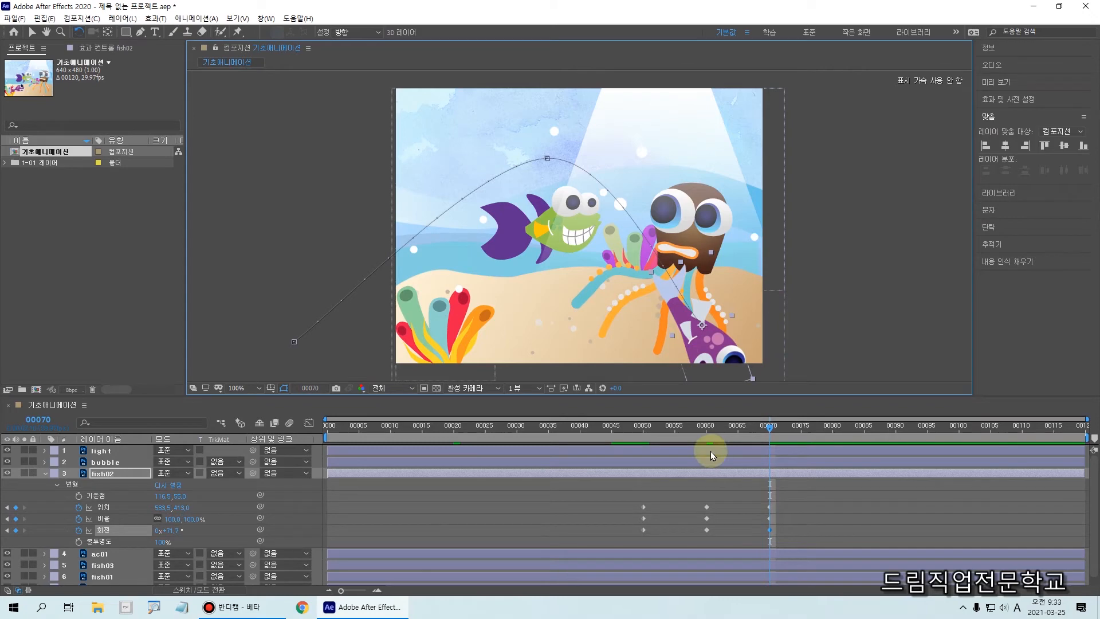
left_click_drag(773, 442, 769, 513)
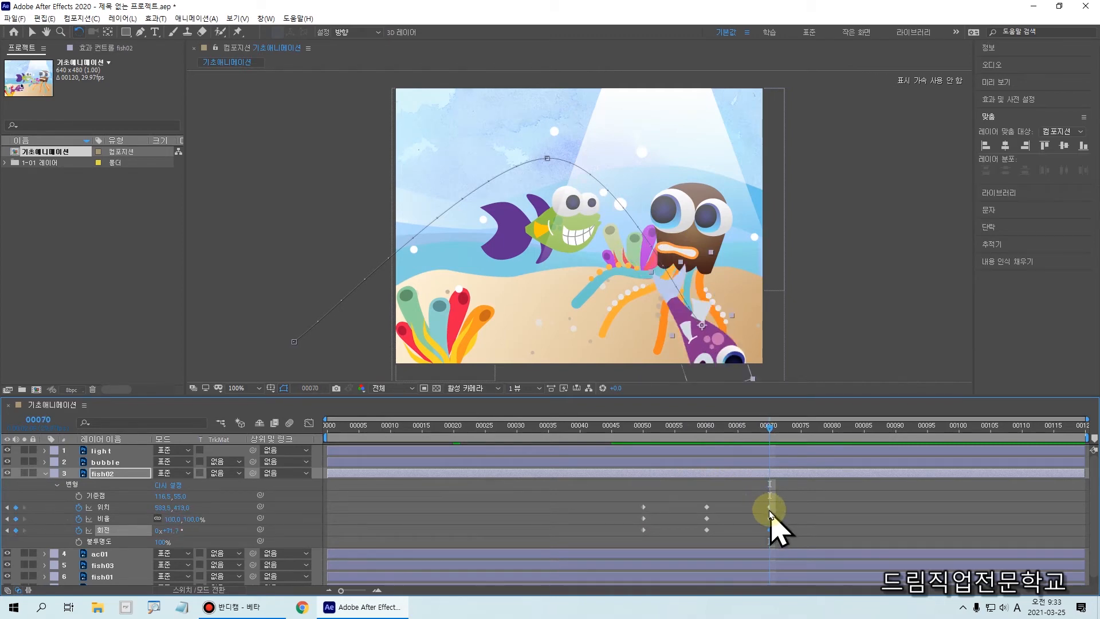
Scrub between frames 59 and 70 to check fish02's movement, ending at frame 70.
left_click_drag(764, 451, 699, 439)
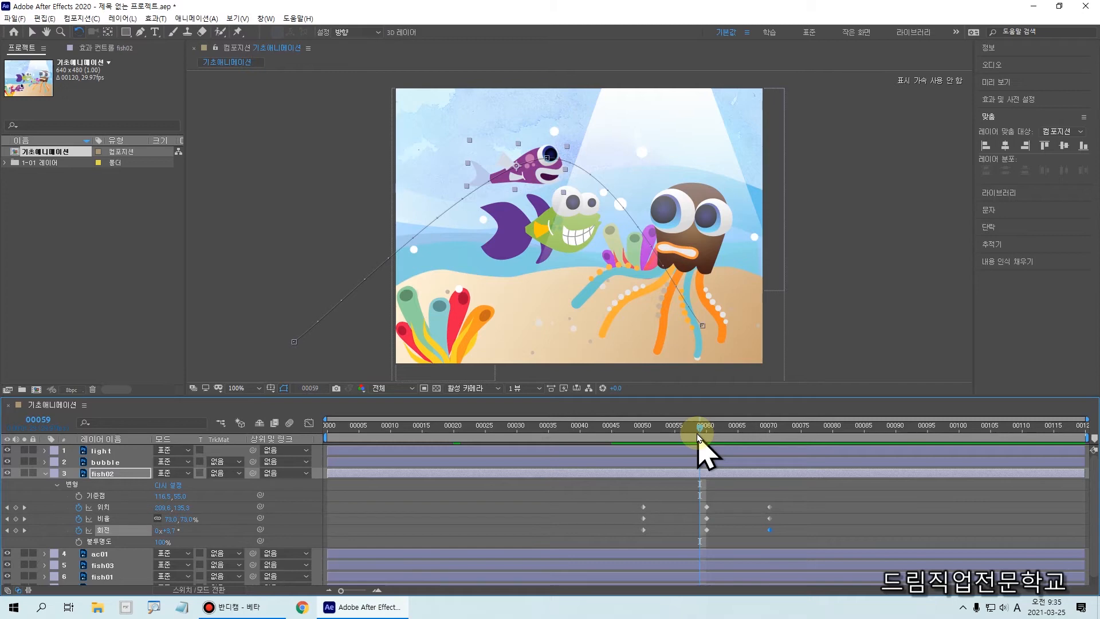
left_click_drag(702, 430, 771, 466)
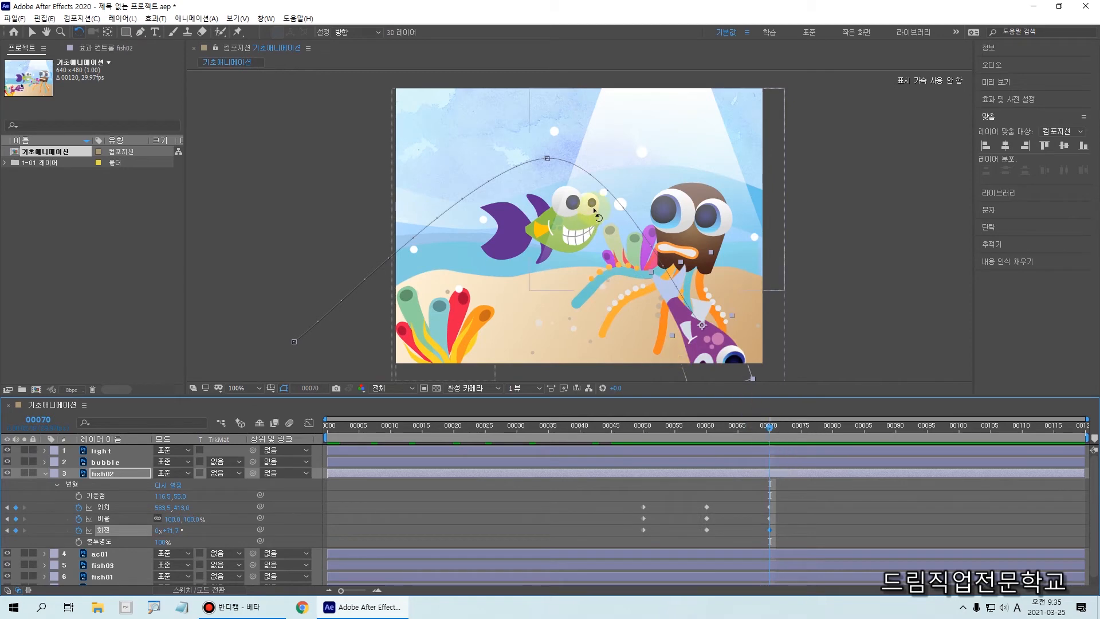
mouse_move(606, 80)
left_mouse_down()
mouse_move(682, 246)
mouse_move(701, 258)
left_mouse_up()
mouse_move(643, 111)
left_mouse_down()
mouse_move(645, 180)
mouse_move(658, 166)
left_mouse_up()
key("Escape")
Move the current time to frame 75, collapse fish02's properties and deselect the layer.
left_click(769, 424)
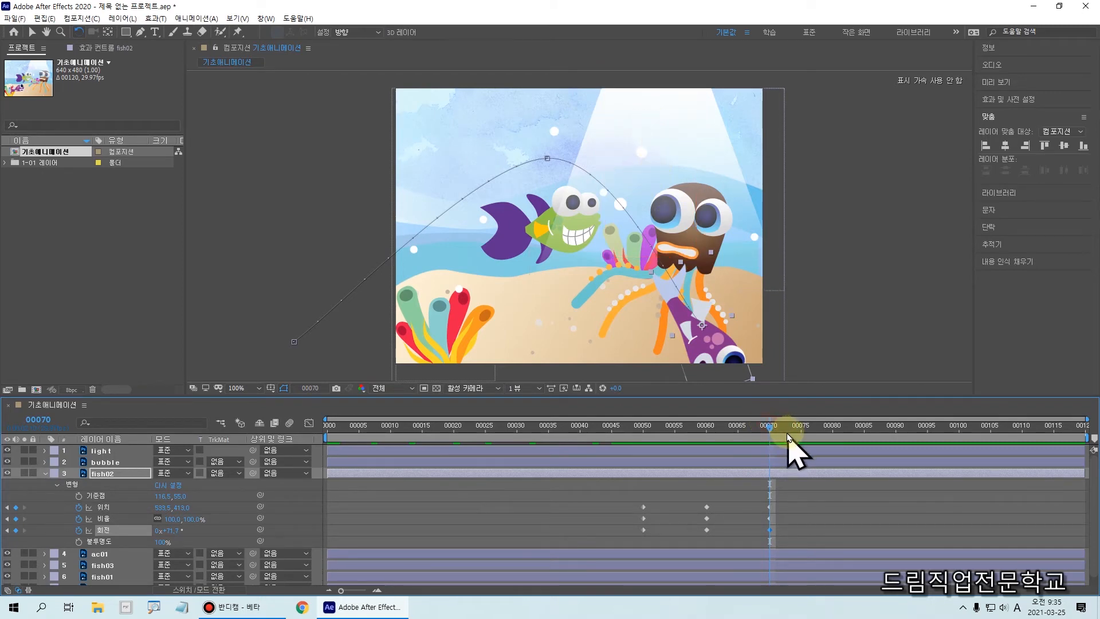
left_click_drag(772, 427, 805, 438)
left_click(800, 425)
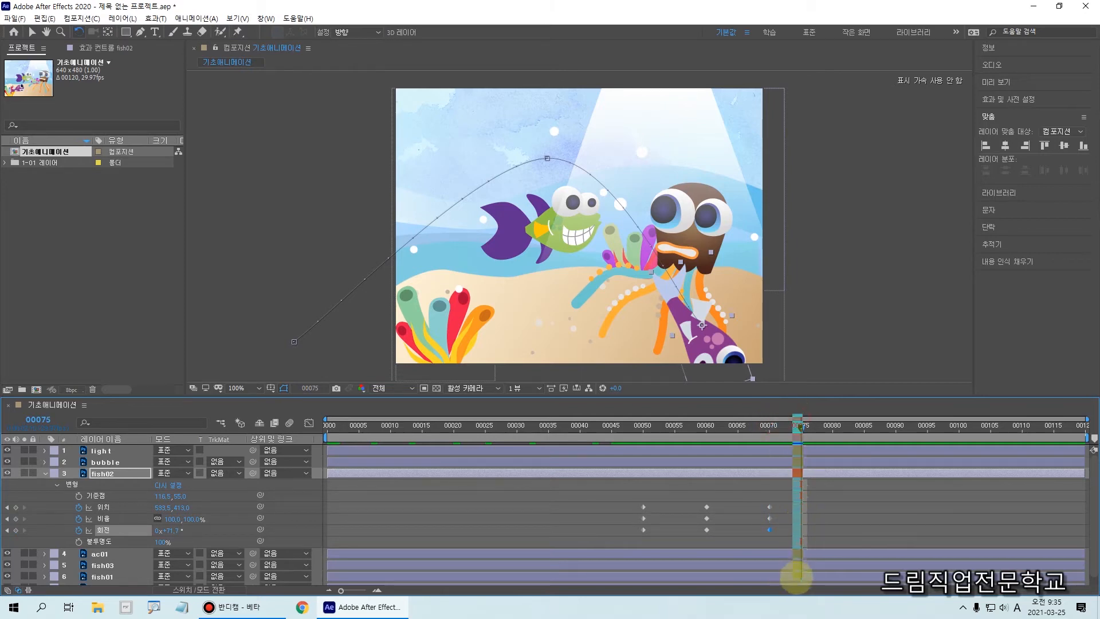
left_click_drag(801, 428, 800, 560)
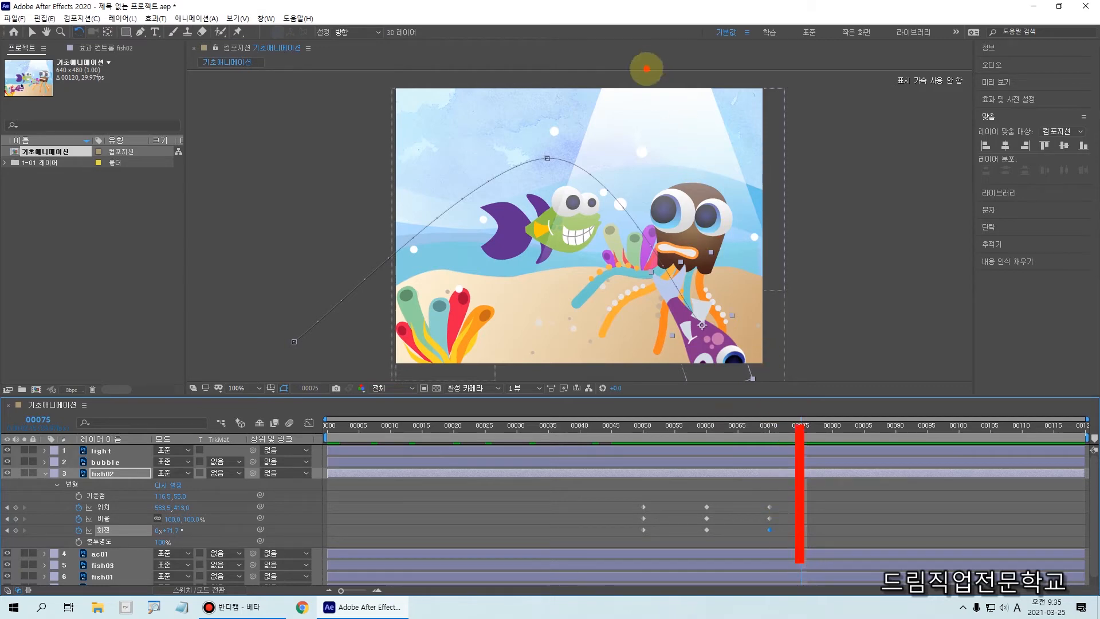
left_click_drag(646, 69, 584, 197)
left_click_drag(589, 114, 654, 229)
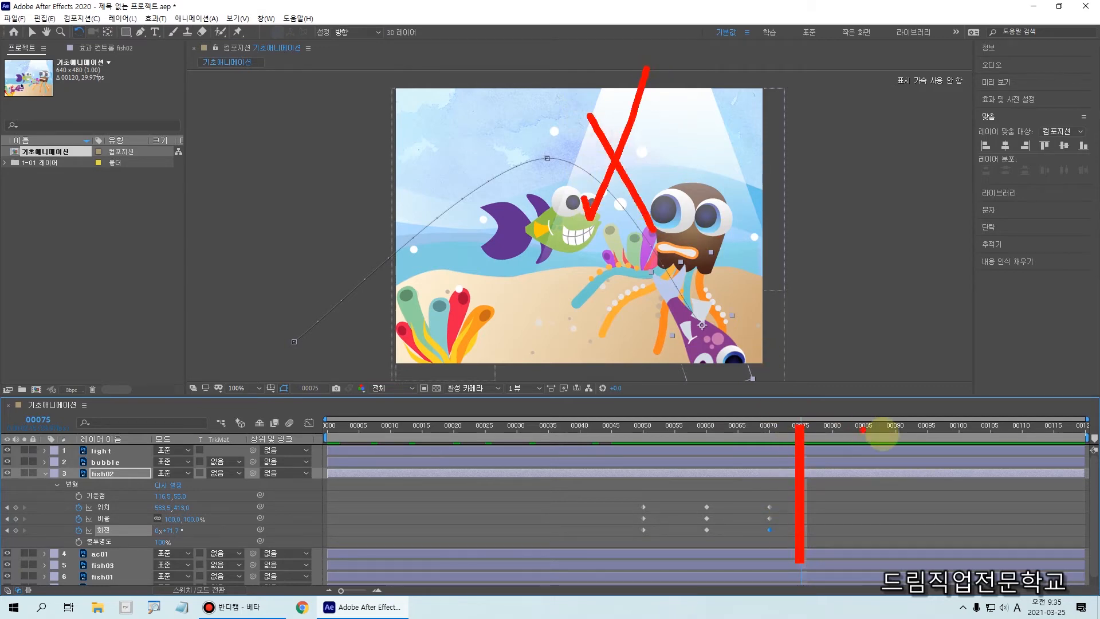
left_click_drag(862, 427, 862, 570)
left_click_drag(810, 493, 858, 497)
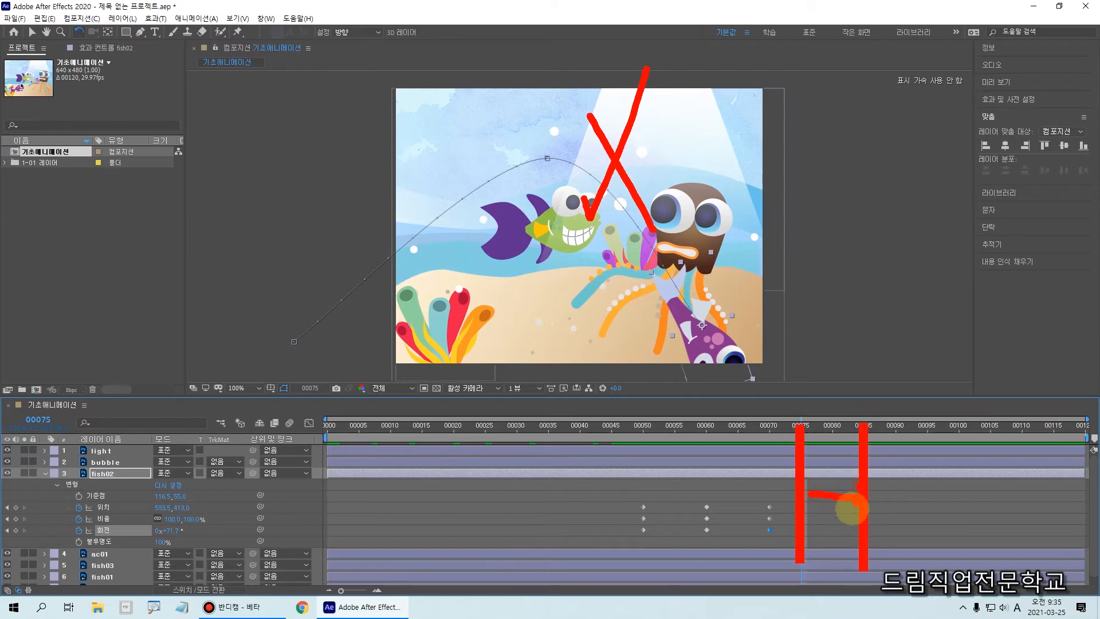
key("Escape")
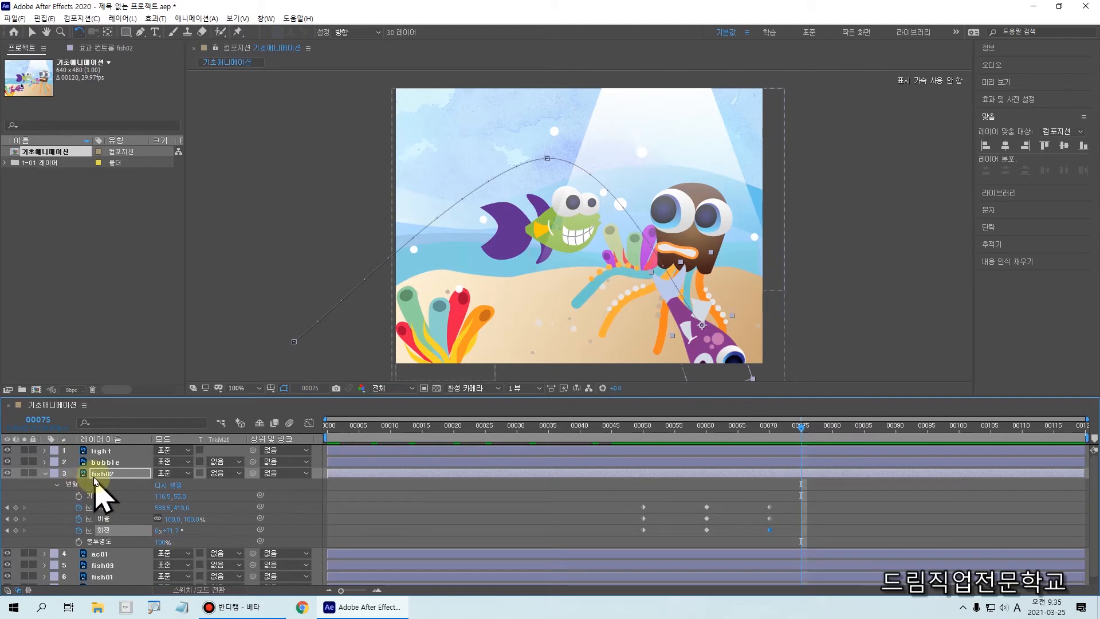
left_click(45, 473)
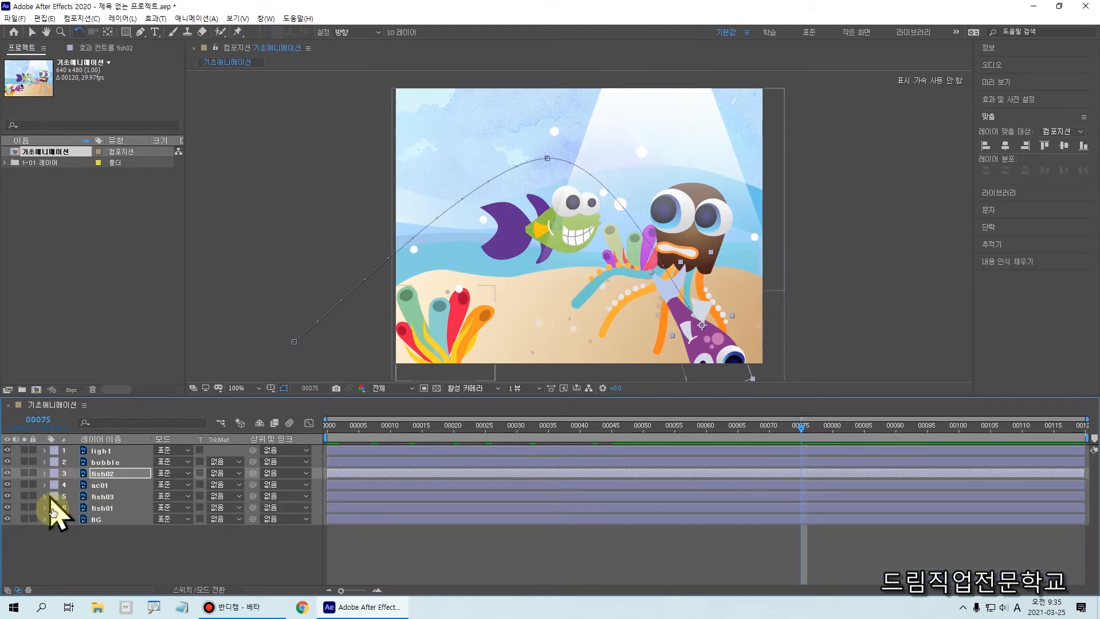
left_click(59, 548)
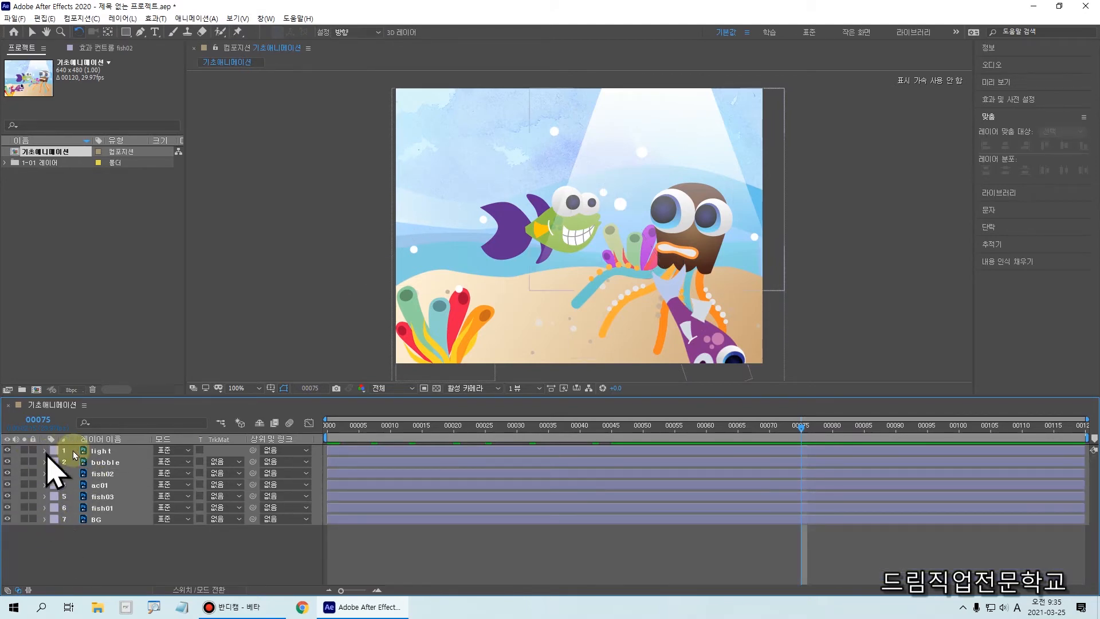
Select the light layer and reveal only its Opacity property in the timeline.
left_click(98, 451)
left_click(100, 453)
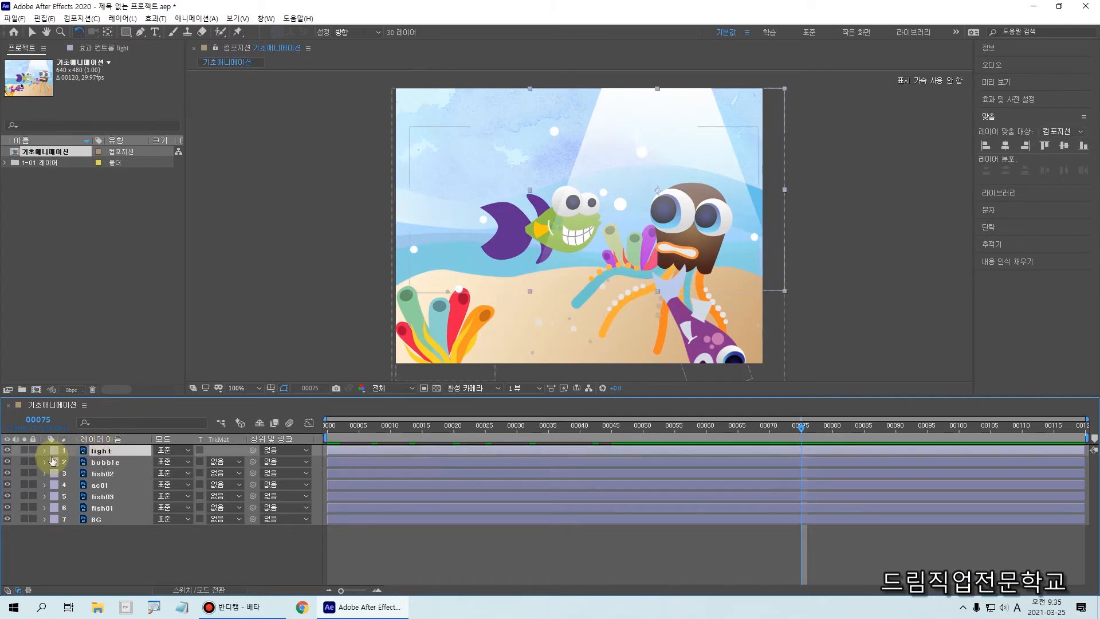
mouse_move(36, 437)
left_mouse_down()
mouse_move(150, 468)
mouse_move(120, 444)
left_mouse_up()
key("Escape")
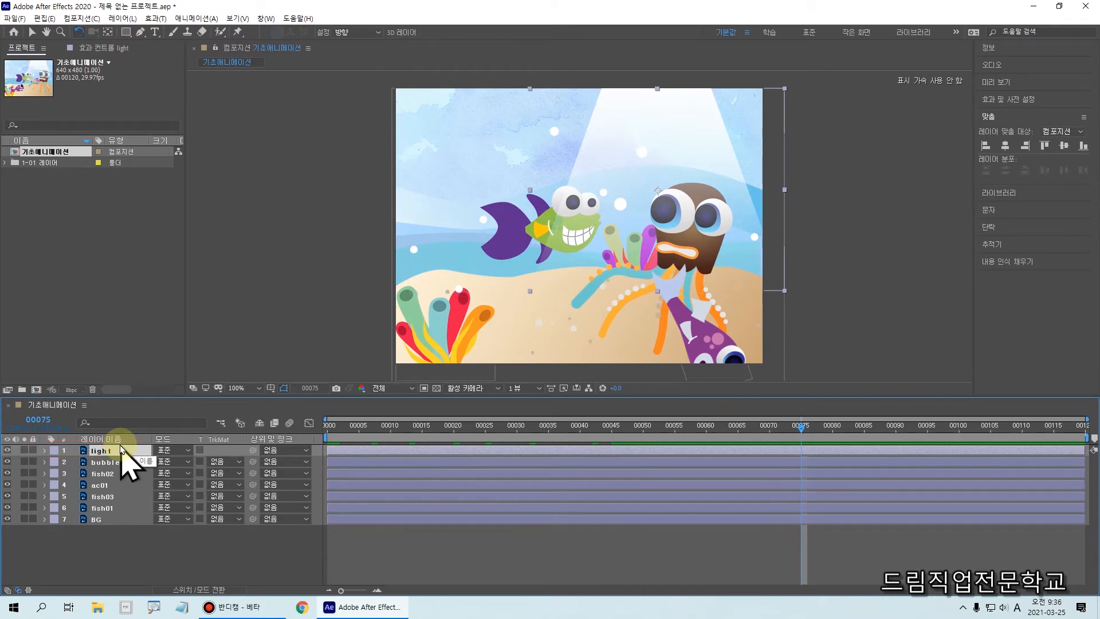
key("t")
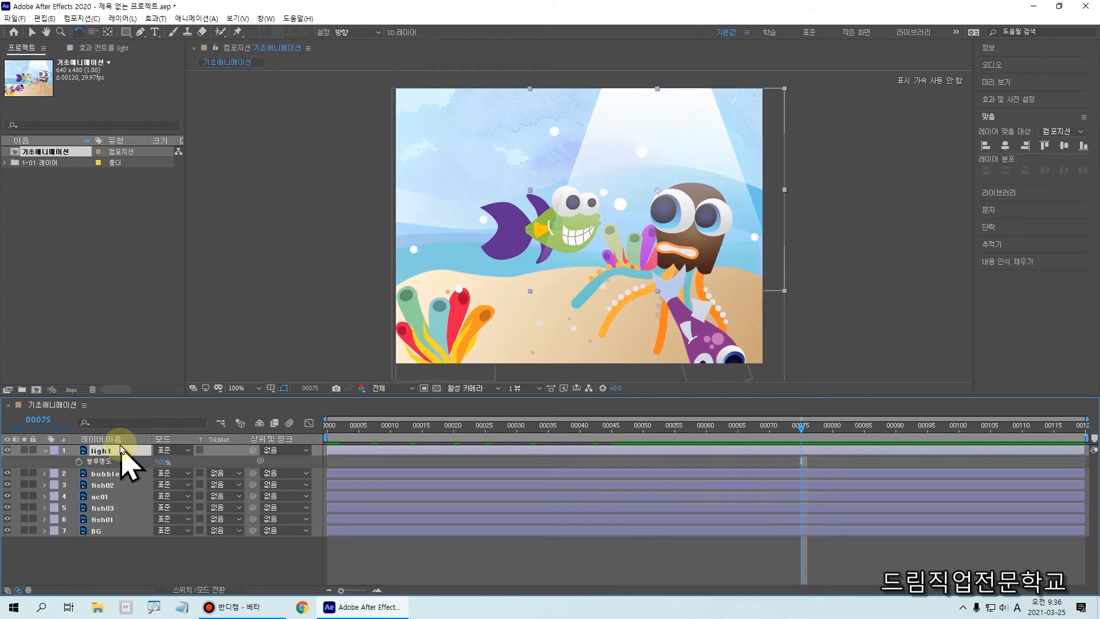
key("ctrl+2")
mouse_move(131, 438)
left_mouse_down()
mouse_move(196, 410)
mouse_move(161, 475)
left_mouse_up()
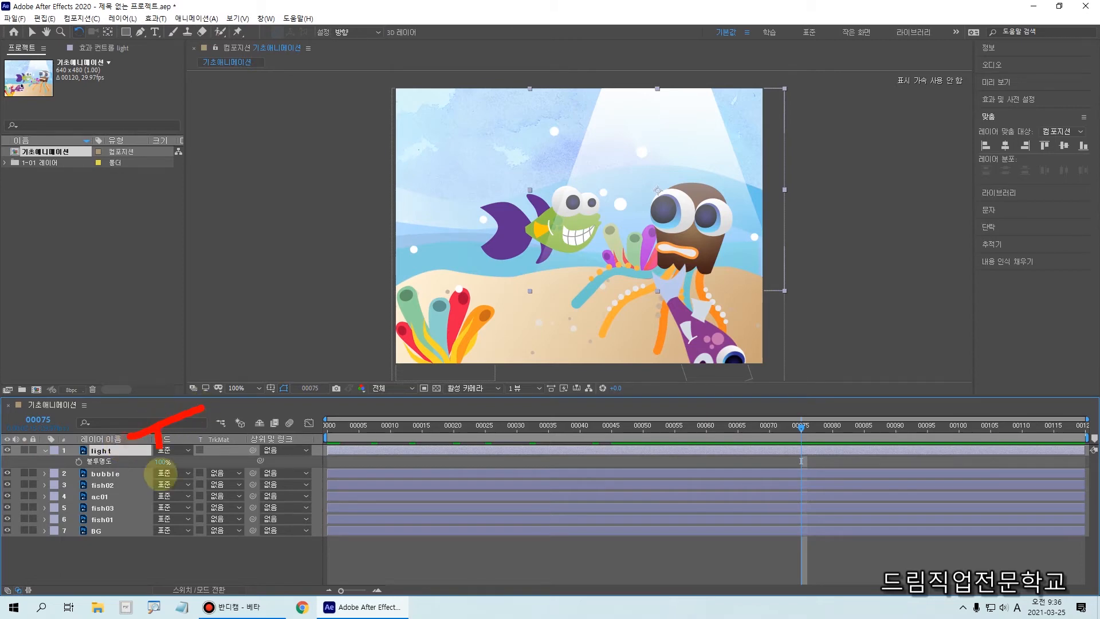
mouse_move(102, 403)
left_mouse_down()
mouse_move(128, 506)
mouse_move(165, 510)
mouse_move(195, 365)
left_mouse_up()
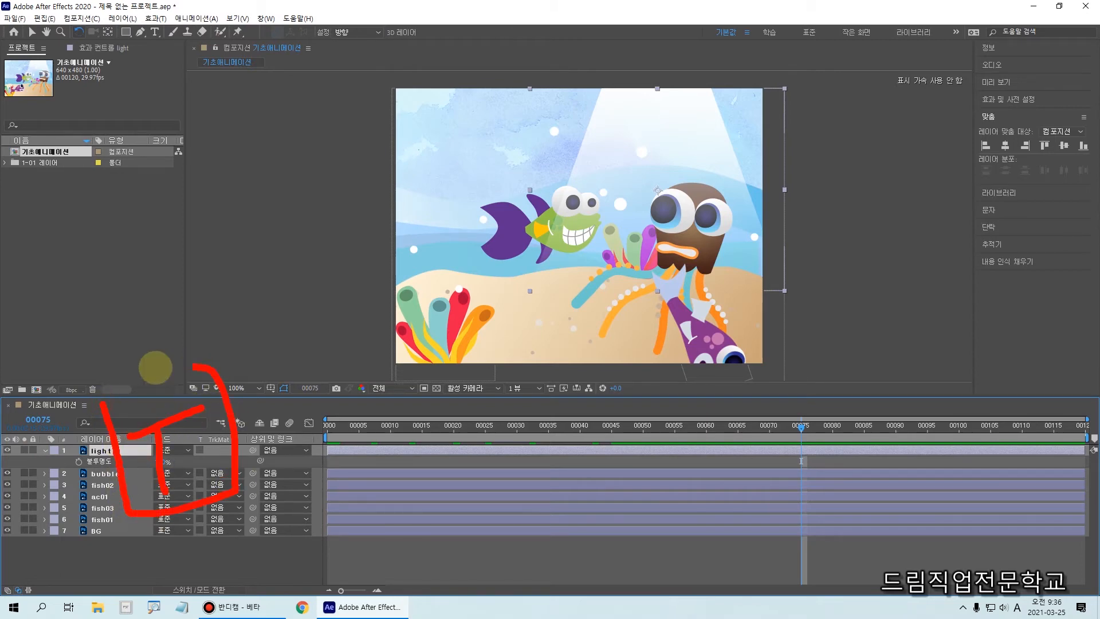
key("ctrl+2")
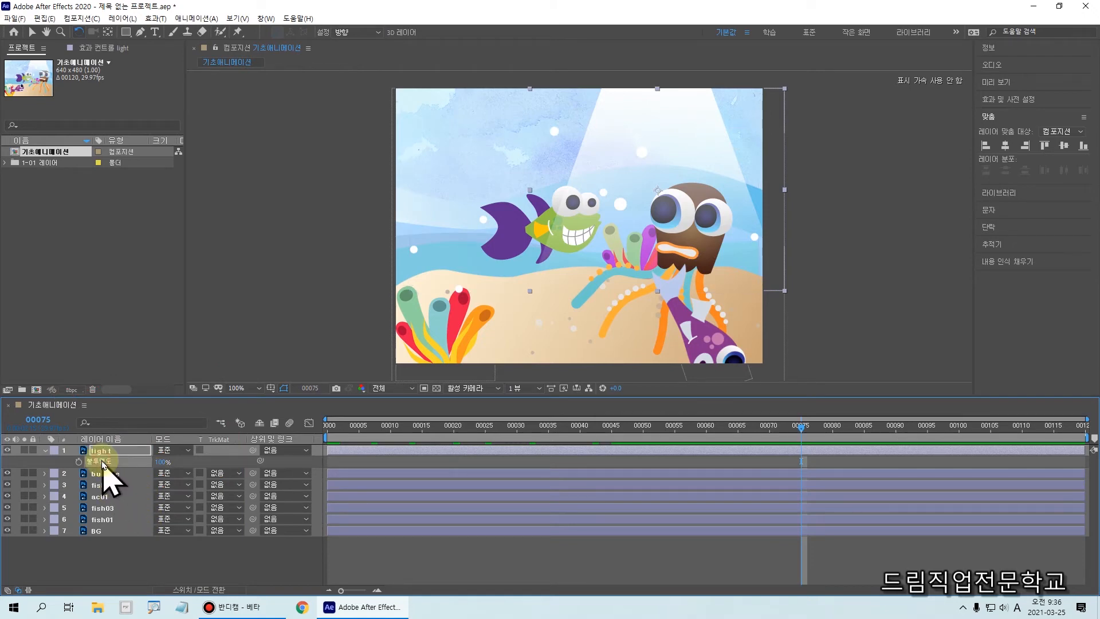
key("ctrl+2")
mouse_move(67, 447)
left_mouse_down()
mouse_move(124, 487)
mouse_move(190, 478)
left_mouse_up()
left_click_drag(74, 452, 95, 443)
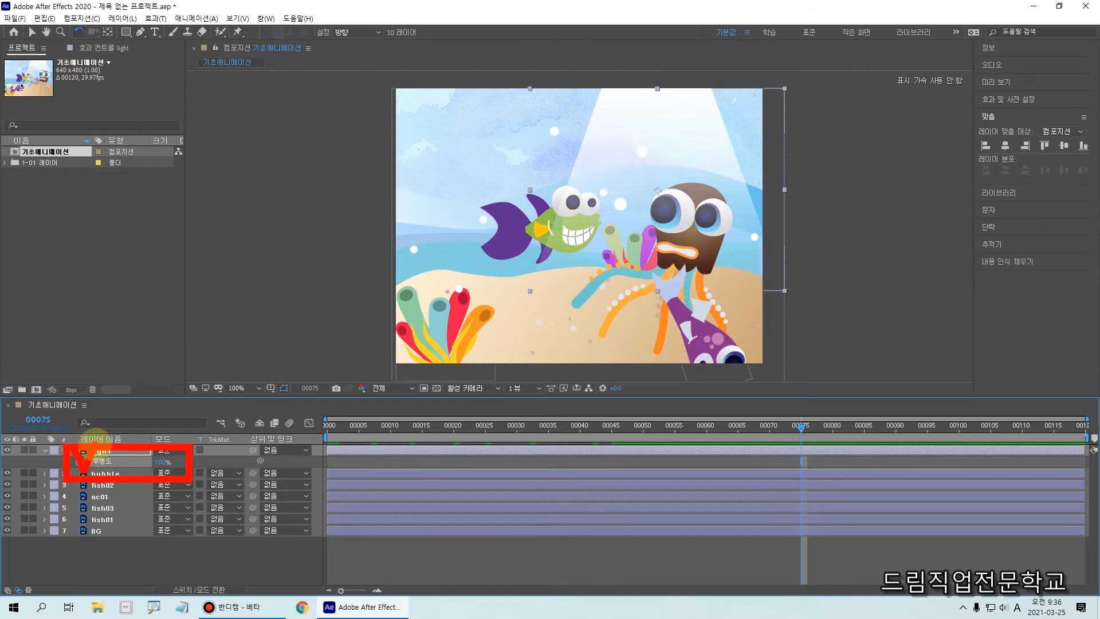
key("Escape")
Enable opacity keyframing on the light layer at frame 75 and set its opacity to 0%.
left_click(79, 462)
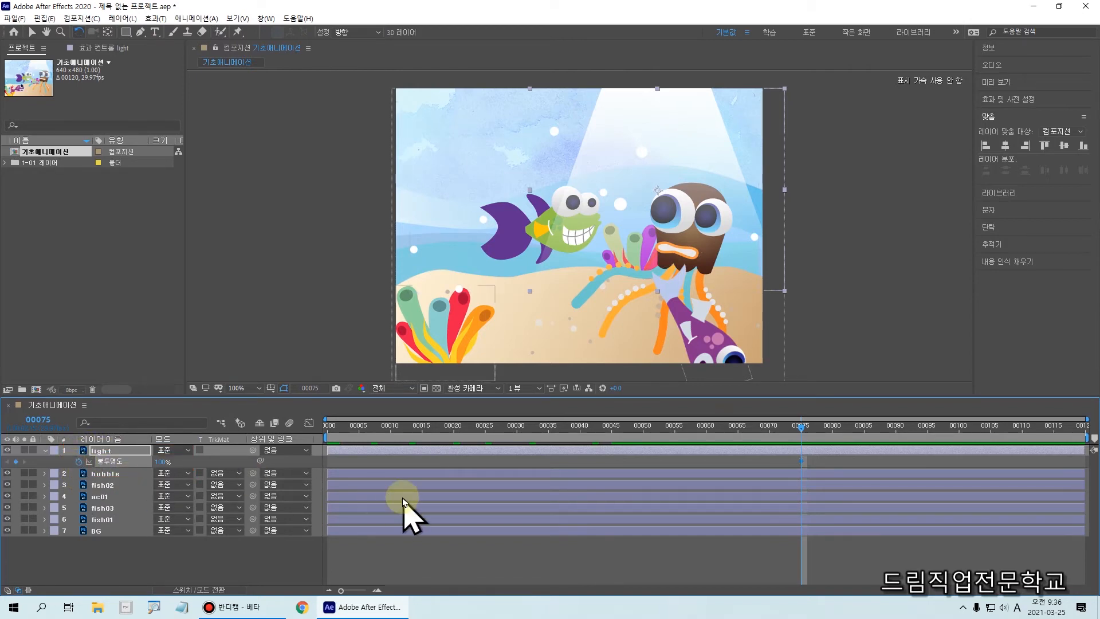
left_click(158, 461)
type("0")
key("Return")
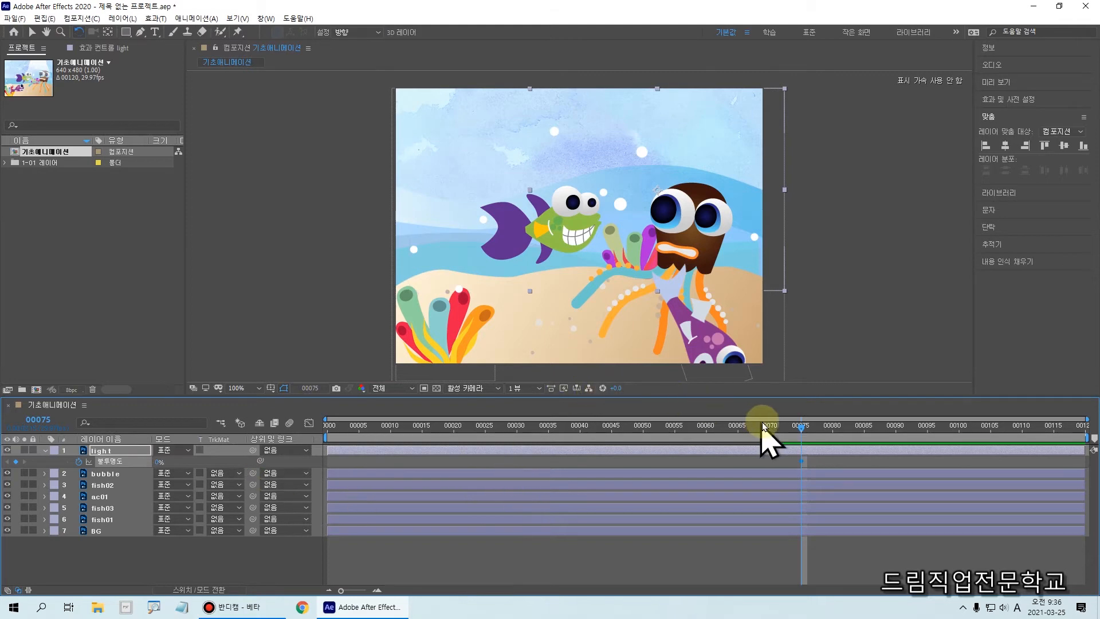
At frame 80, raise the light layer's opacity to 100%.
left_click_drag(809, 427, 824, 448)
key("ctrl+2")
left_click_drag(830, 408, 833, 576)
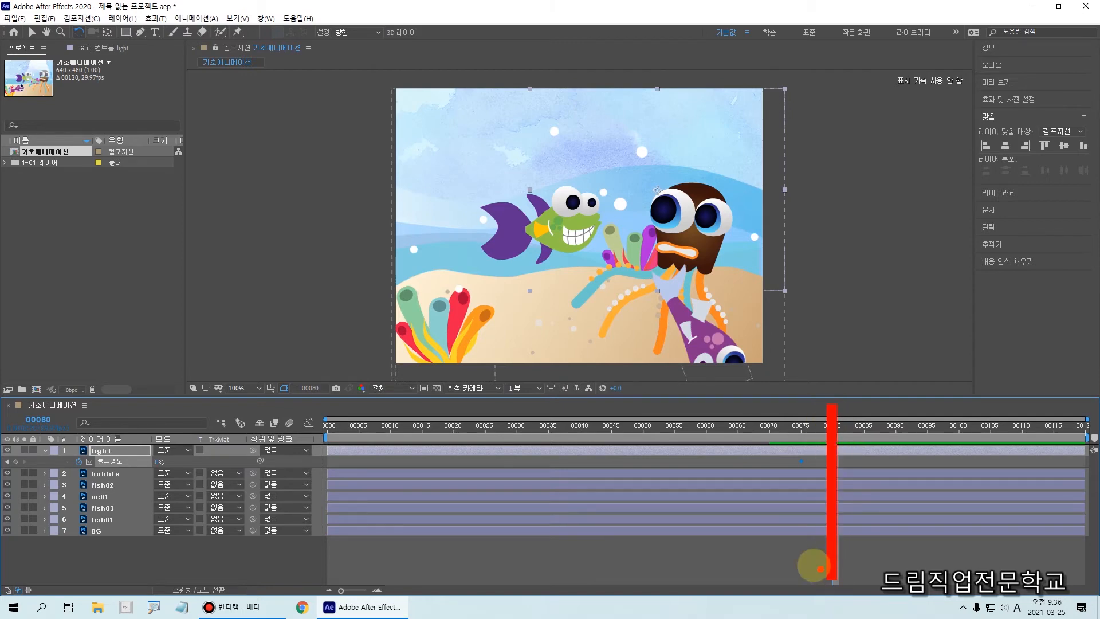
key("ctrl+2")
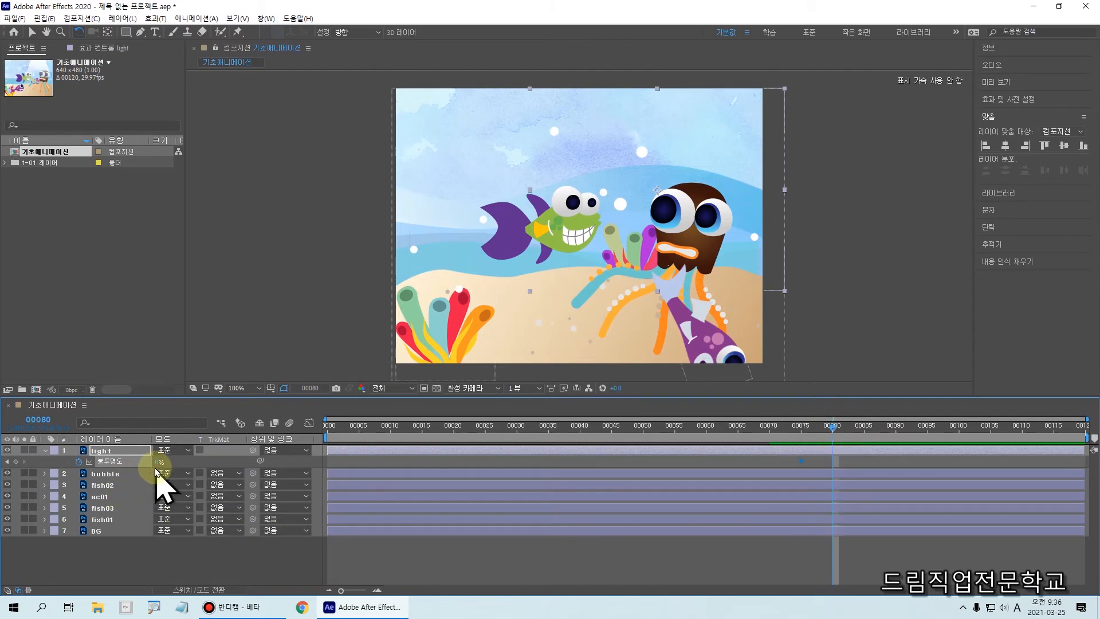
left_click_drag(177, 466, 580, 472)
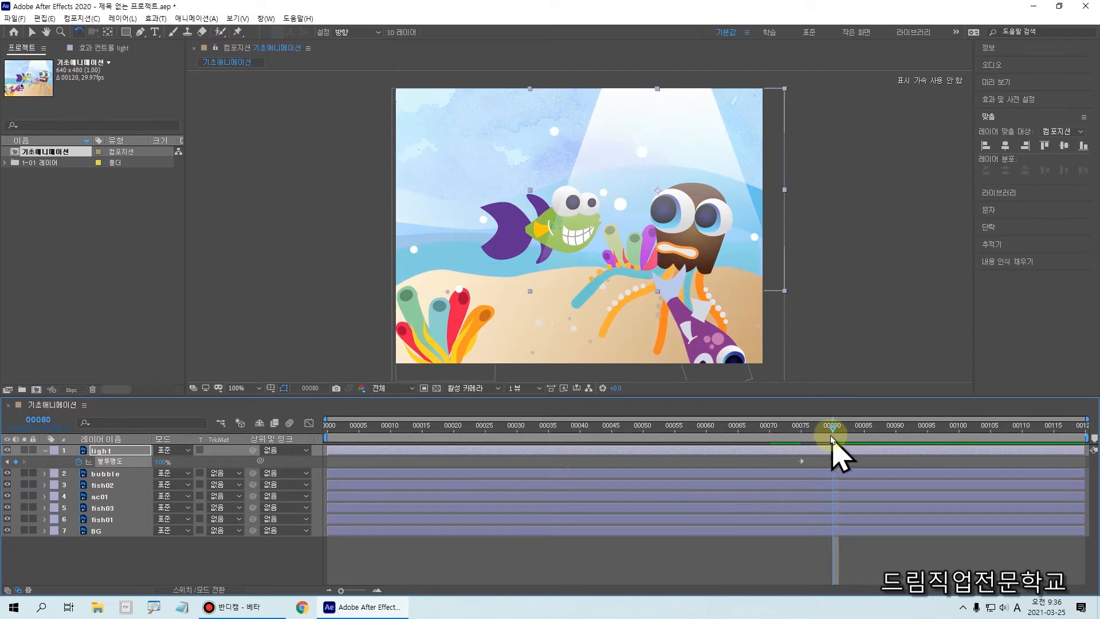
mouse_move(833, 431)
left_mouse_down()
mouse_move(798, 450)
mouse_move(845, 454)
mouse_move(789, 447)
mouse_move(838, 459)
mouse_move(809, 460)
mouse_move(828, 468)
mouse_move(840, 429)
mouse_move(838, 438)
left_mouse_up()
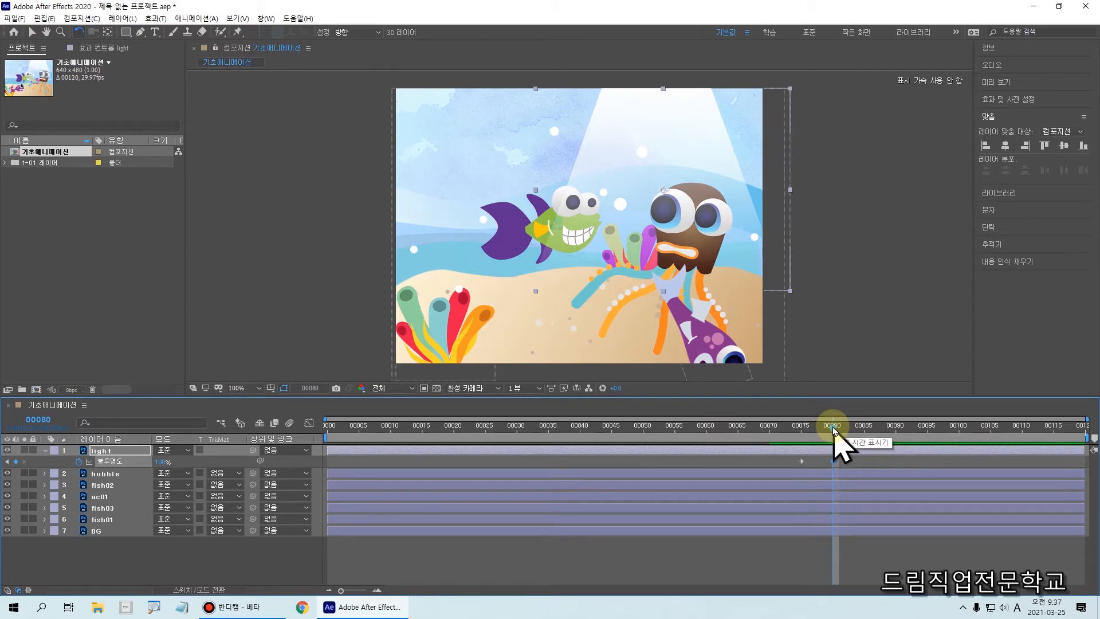
key("shift+Right")
key("shift+Right")
key("ctrl+z")
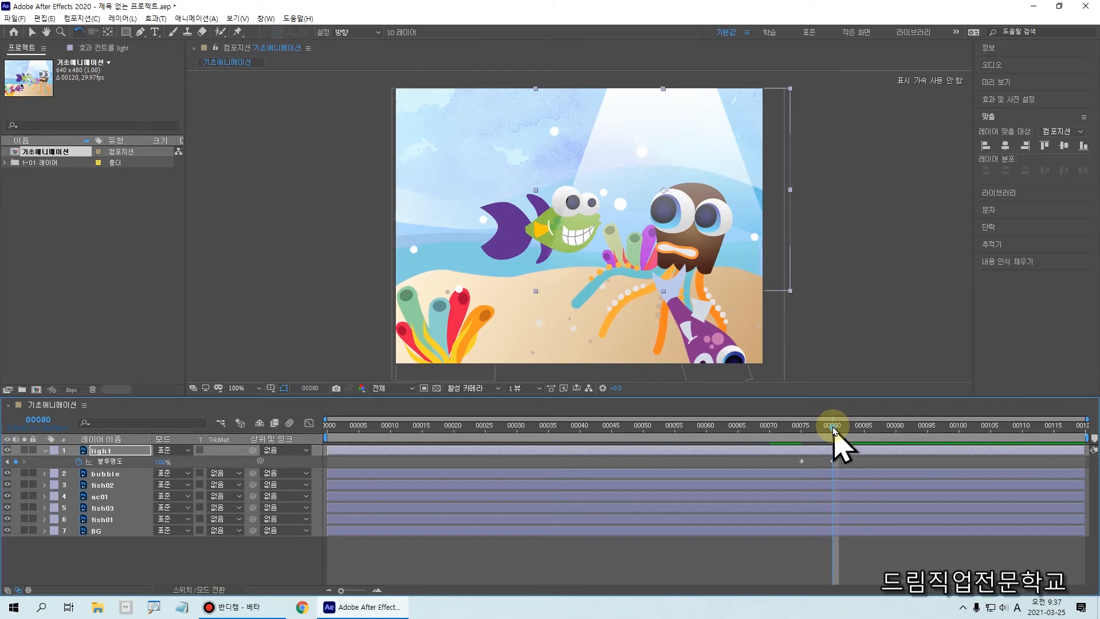
key("ctrl+z")
left_click(875, 341)
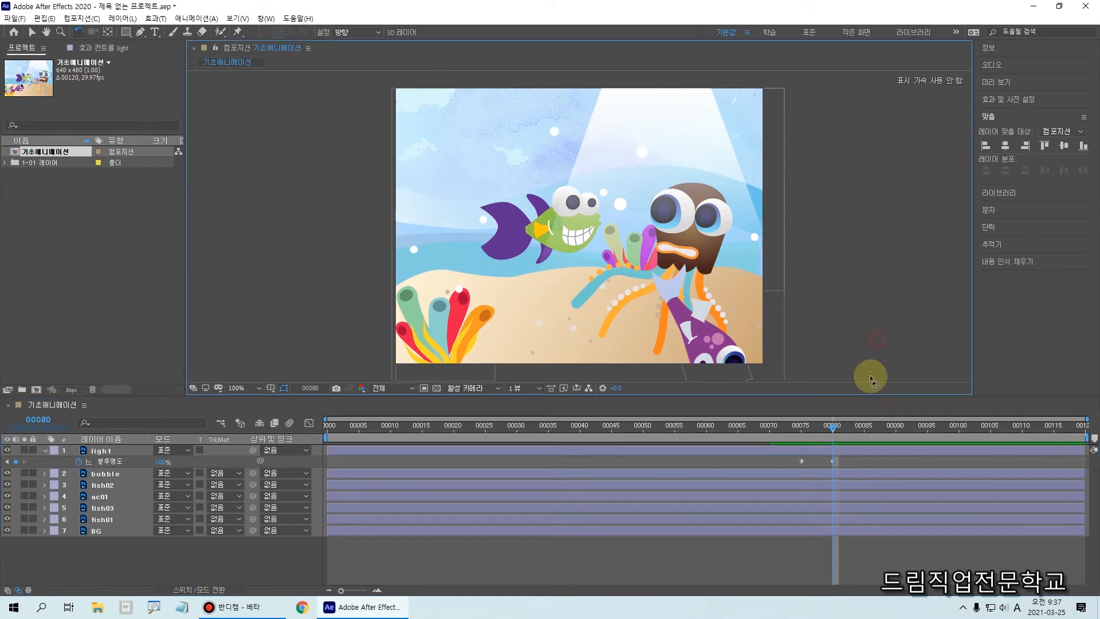
left_click(833, 427)
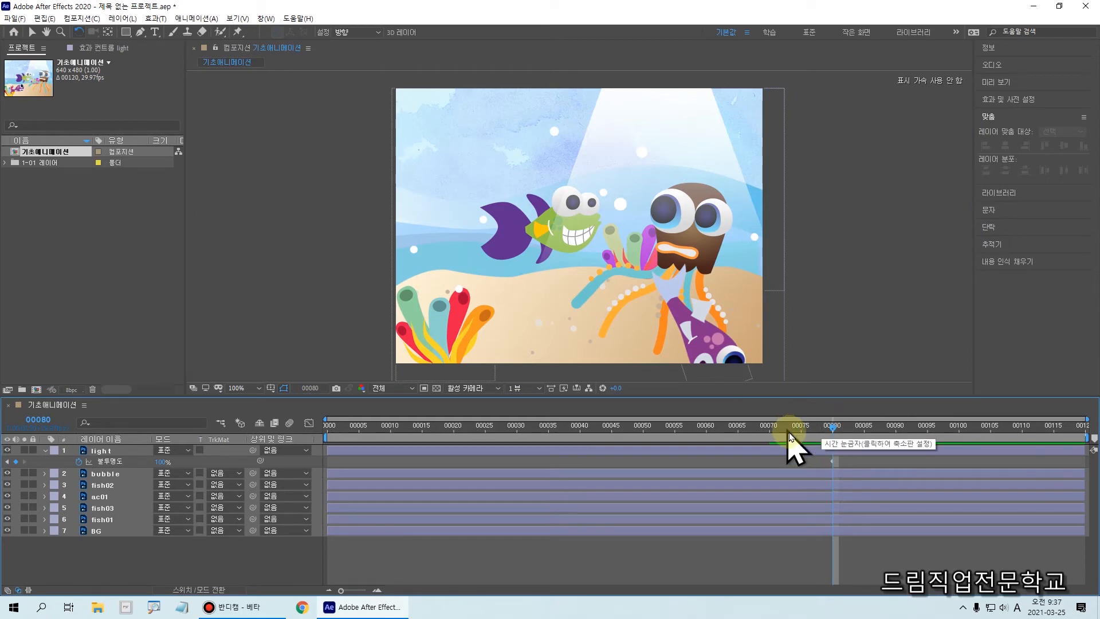
left_click(112, 461)
left_click(108, 451)
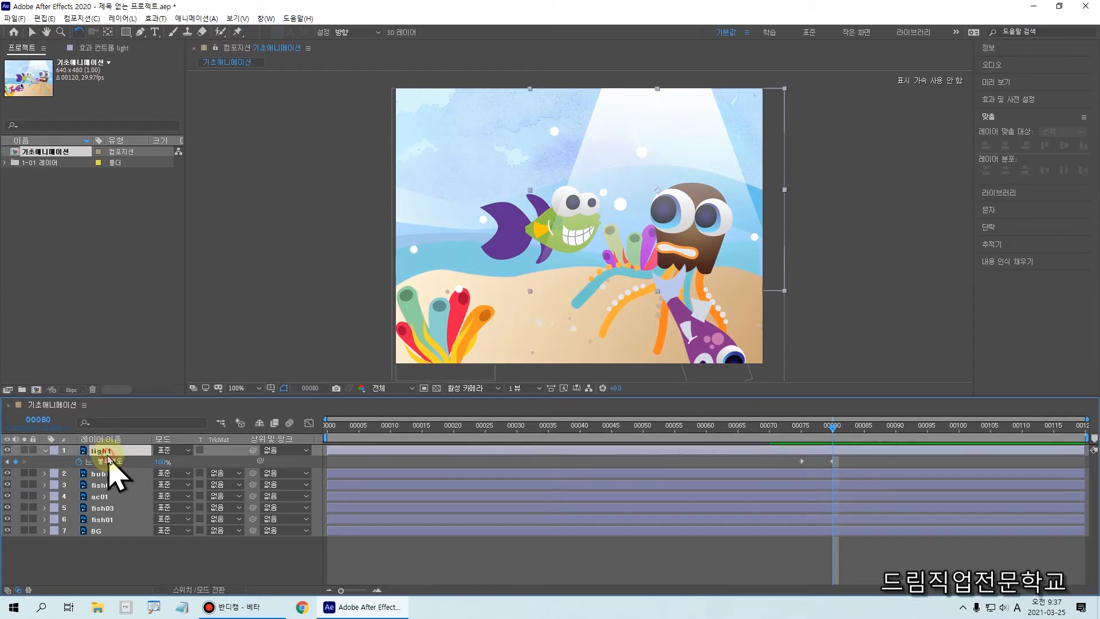
key("shift+Right")
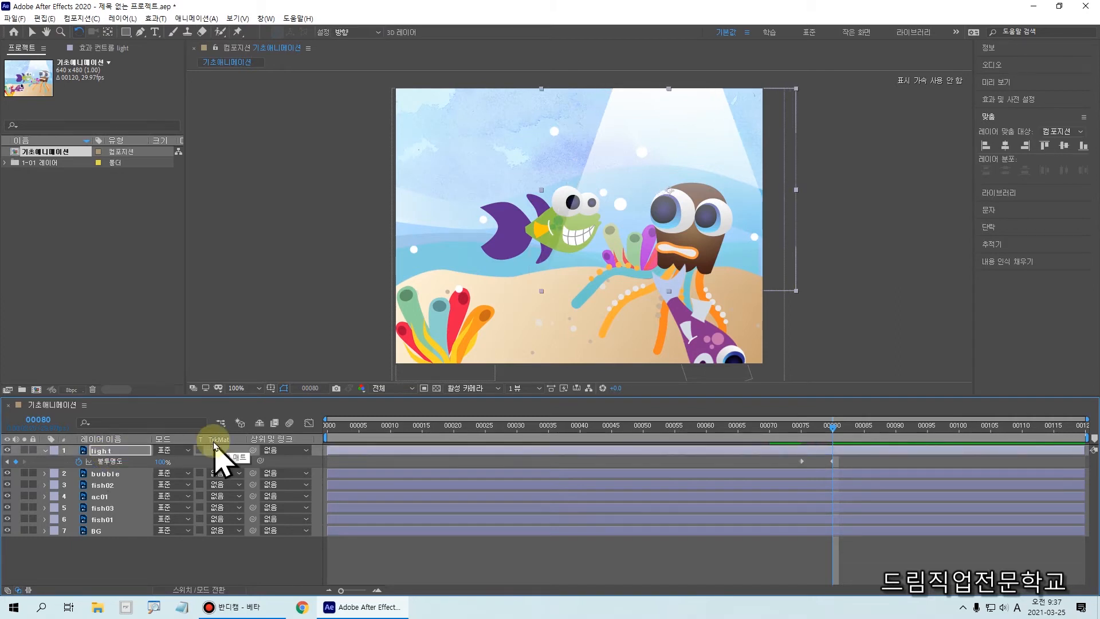
key("shift+Left")
key("shift+Left")
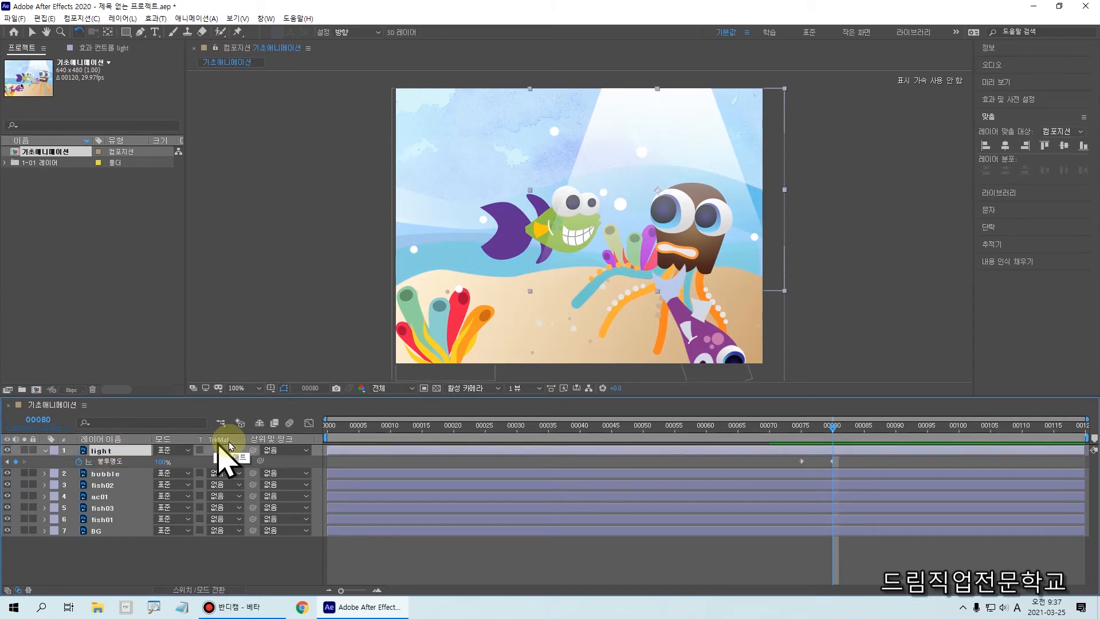
left_click(854, 248)
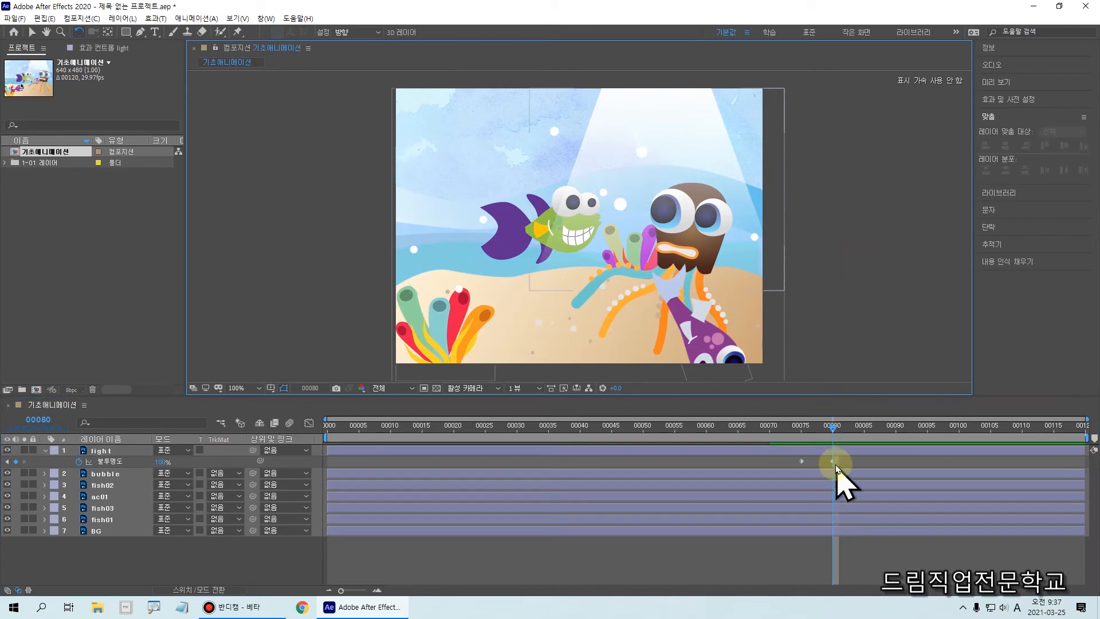
Move to frame 85 and set the light layer's opacity to 0%.
left_click_drag(835, 438, 848, 439)
mouse_move(852, 442)
left_mouse_down()
mouse_move(866, 445)
mouse_move(876, 512)
mouse_move(868, 572)
left_mouse_up()
key("ctrl+2")
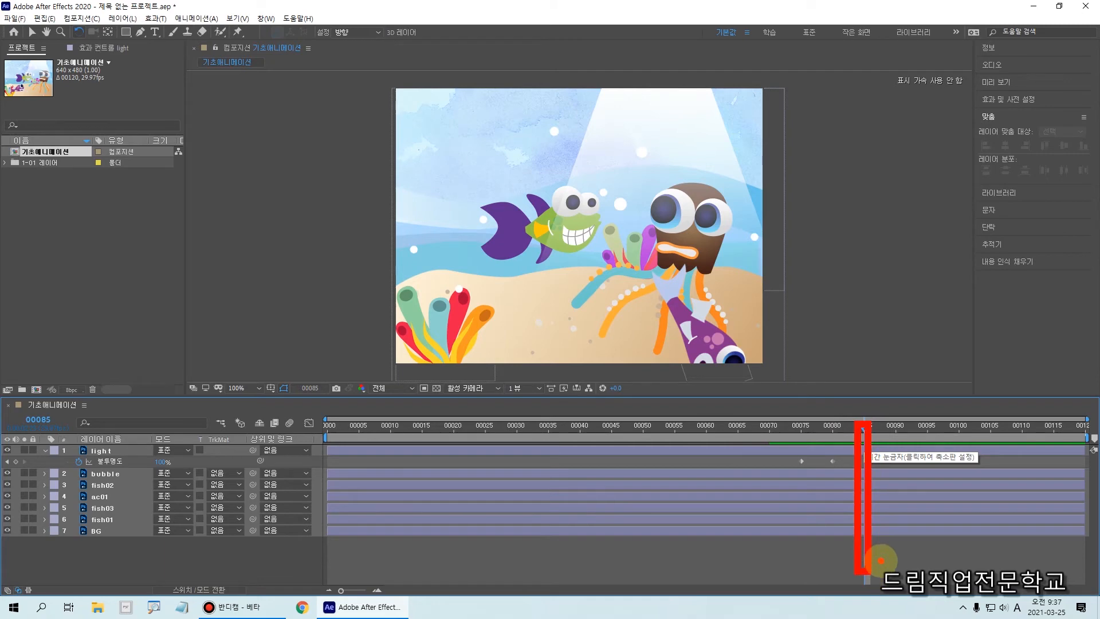
key("ctrl+2")
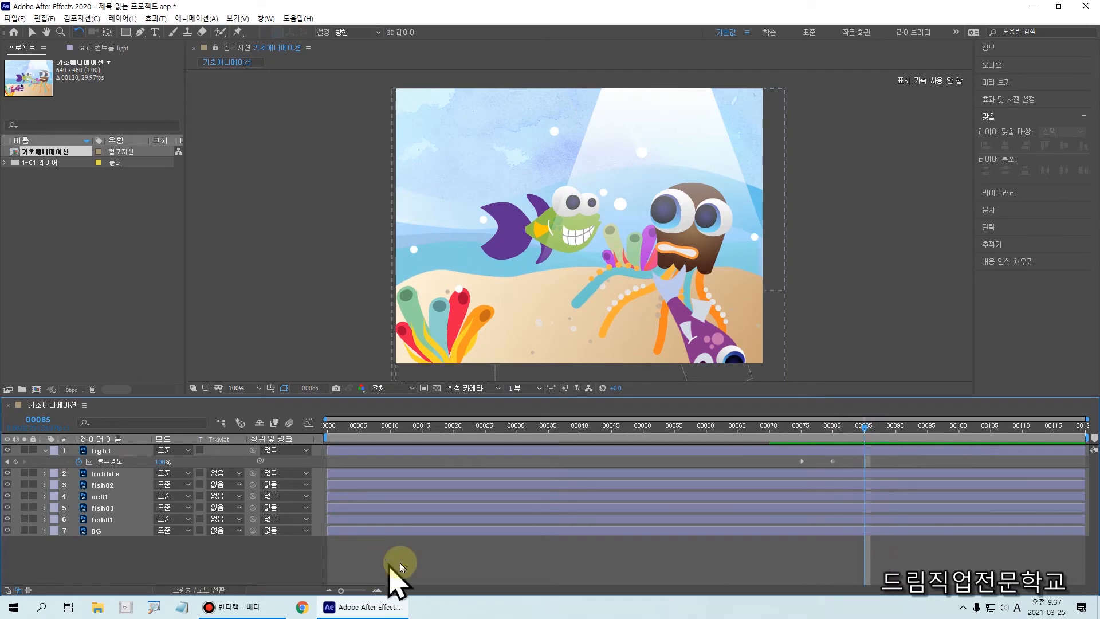
left_click(159, 463)
type("0")
key("Return")
Move to frame 90 and set the light layer's opacity to 100%.
left_click_drag(860, 427, 897, 440)
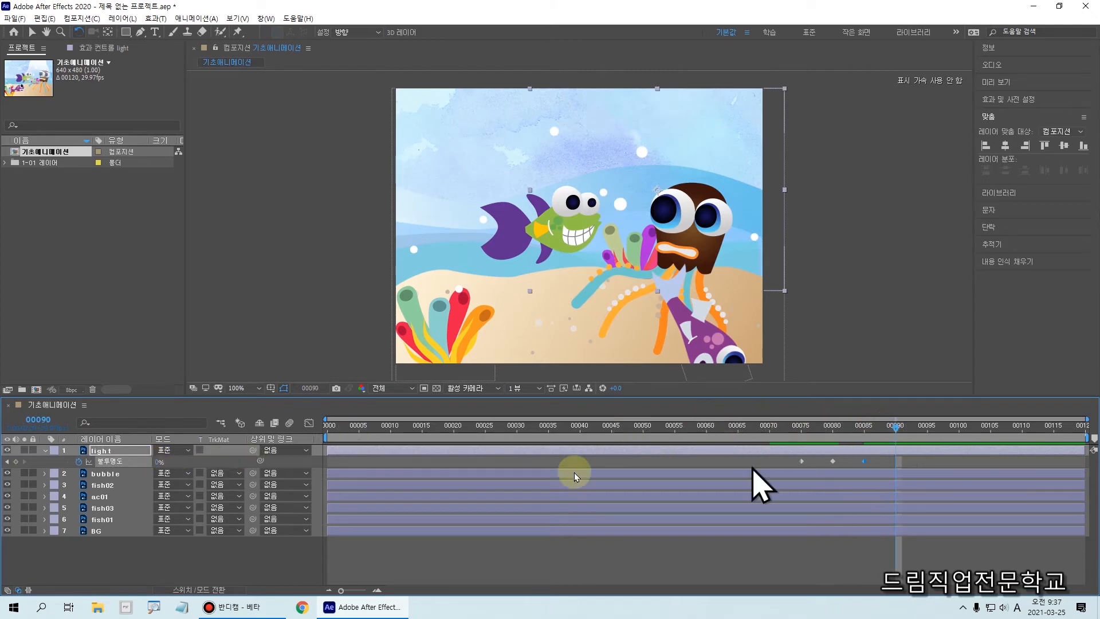
left_click(155, 463)
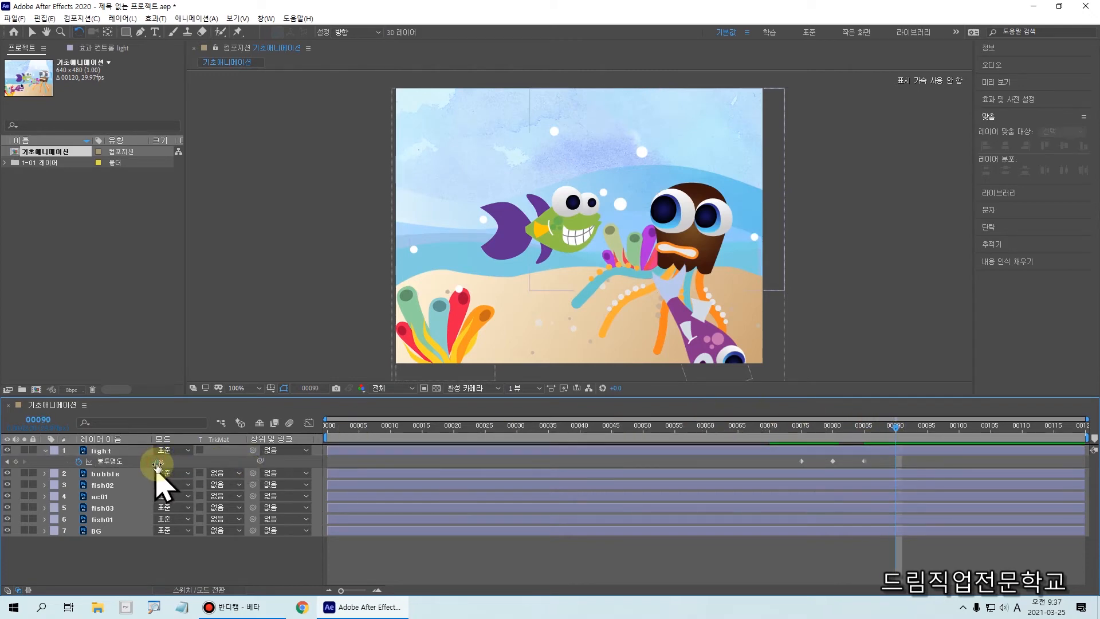
type("100")
key("Return")
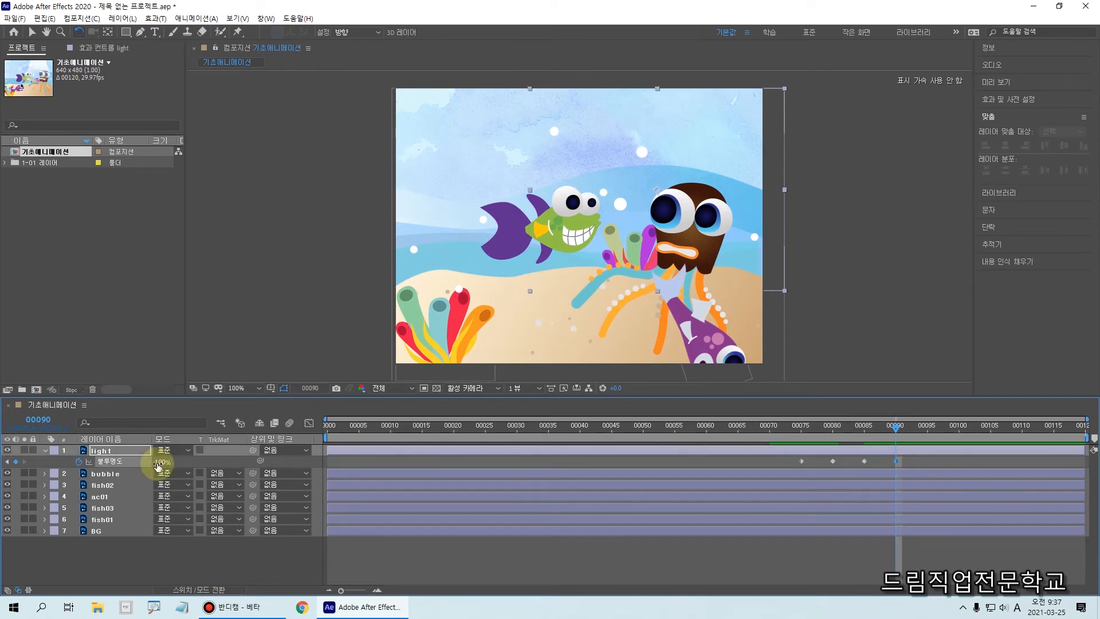
Preview the light's blinking from frame 74, then return the current time to frame 90.
left_click_drag(899, 425, 796, 449)
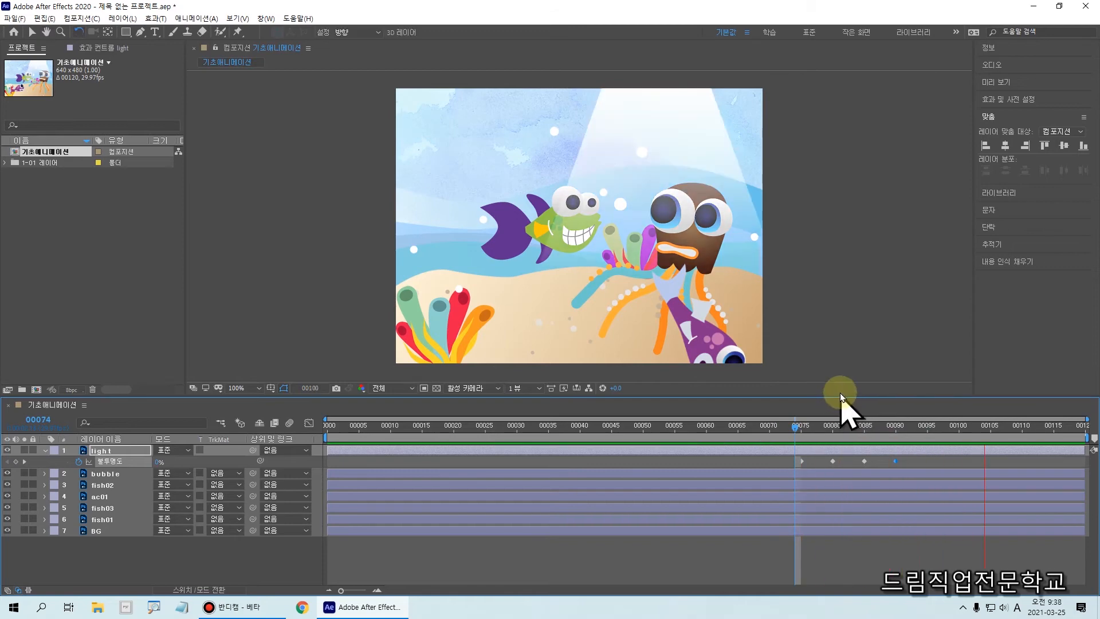
left_click_drag(807, 429, 897, 436)
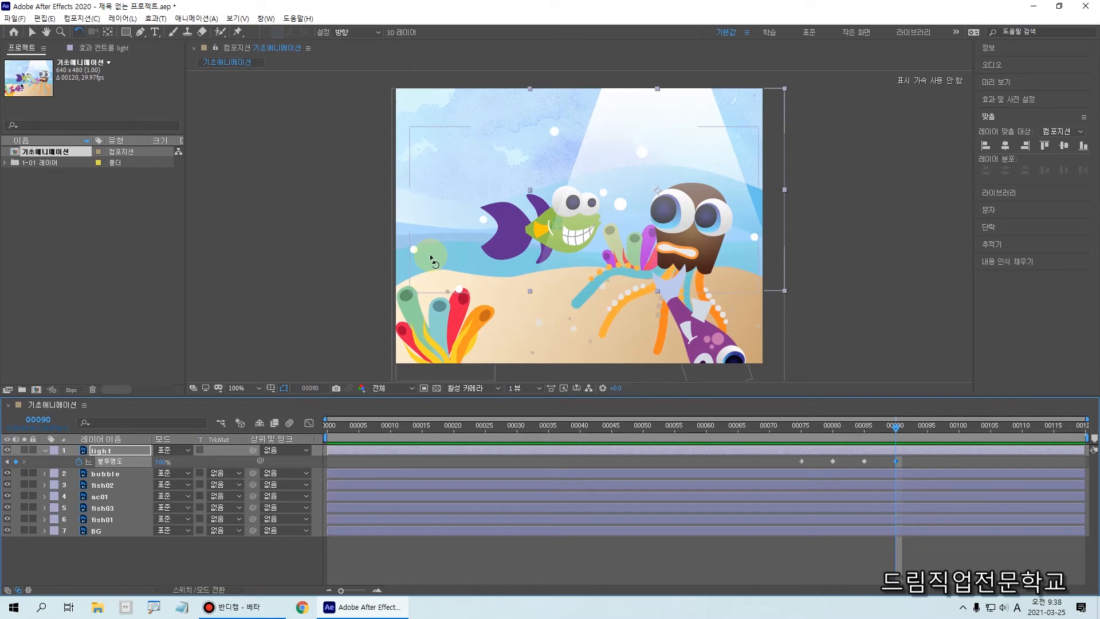
mouse_move(407, 260)
left_mouse_down()
mouse_move(427, 246)
mouse_move(422, 257)
left_mouse_up()
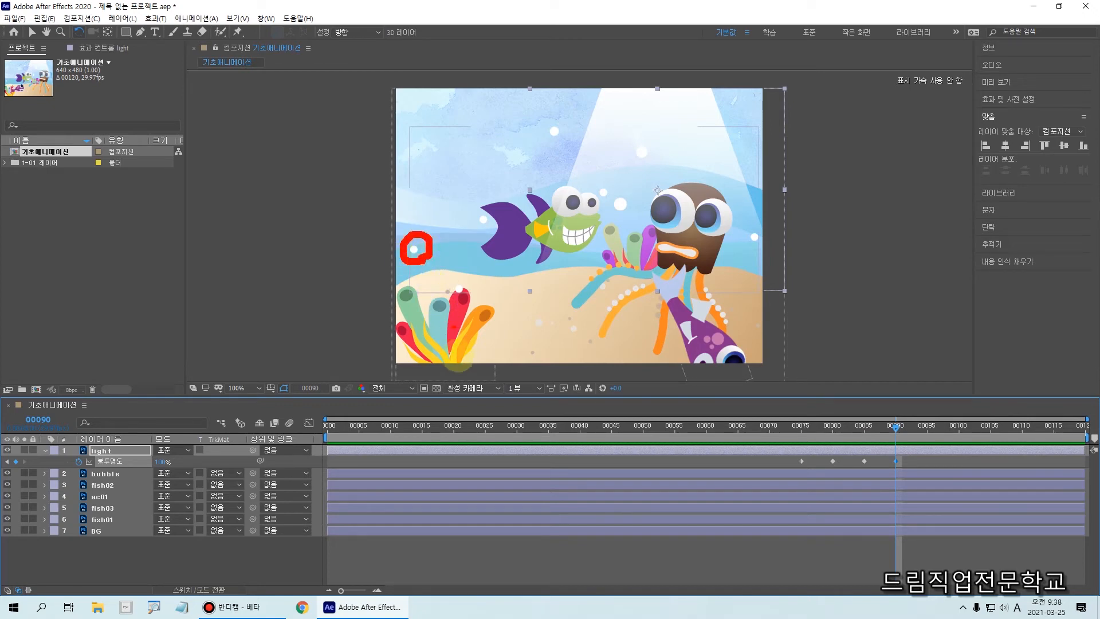
mouse_move(442, 344)
left_mouse_down()
mouse_move(444, 361)
mouse_move(464, 243)
mouse_move(446, 171)
mouse_move(469, 174)
left_mouse_up()
mouse_move(539, 298)
left_mouse_down()
mouse_move(518, 297)
mouse_move(545, 99)
mouse_move(533, 307)
mouse_move(532, 297)
left_mouse_up()
mouse_move(615, 173)
left_mouse_down()
mouse_move(617, 94)
mouse_move(606, 58)
left_mouse_up()
mouse_move(574, 291)
left_mouse_down()
mouse_move(568, 235)
mouse_move(552, 190)
mouse_move(572, 164)
left_mouse_up()
mouse_move(675, 342)
left_mouse_down()
mouse_move(673, 319)
mouse_move(683, 131)
left_mouse_up()
key("Escape")
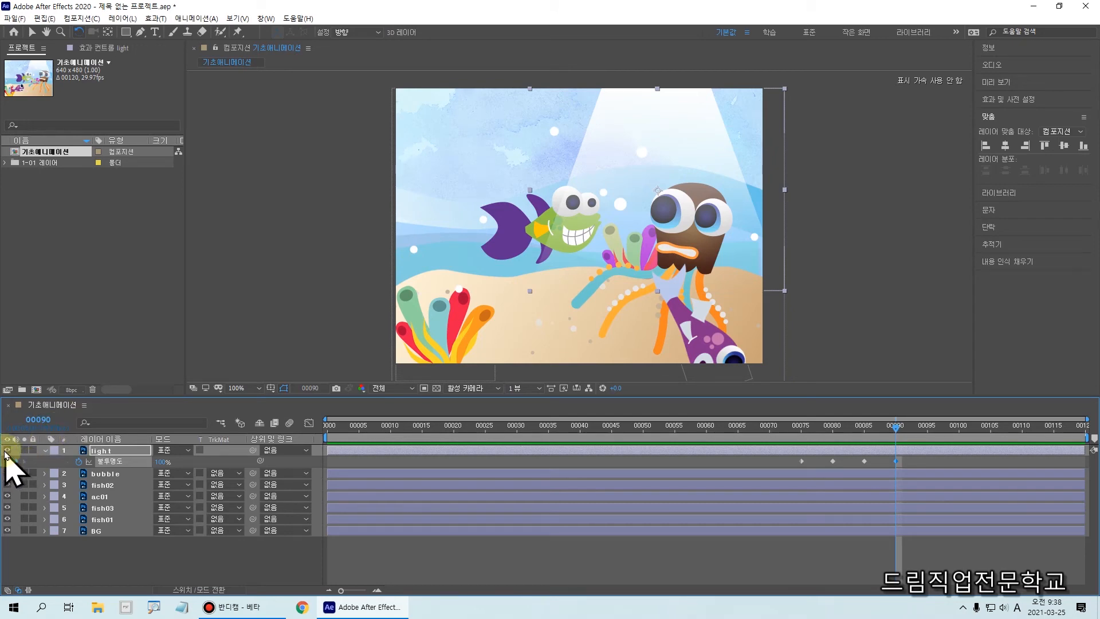
Collapse the light layer's properties and select the bubble layer.
left_click(44, 451)
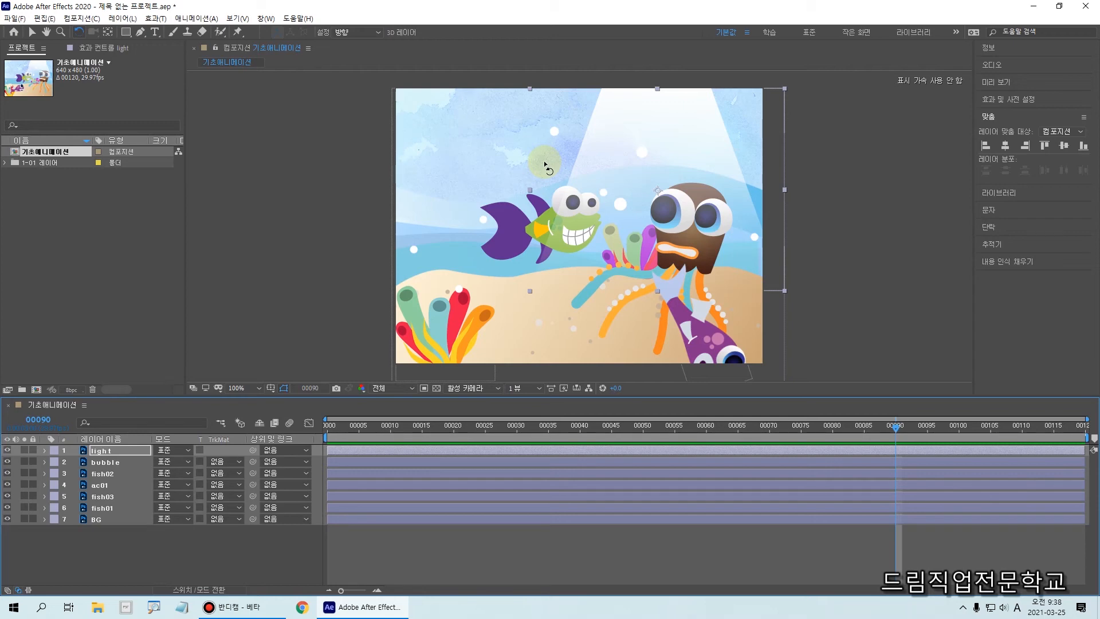
left_click(117, 464)
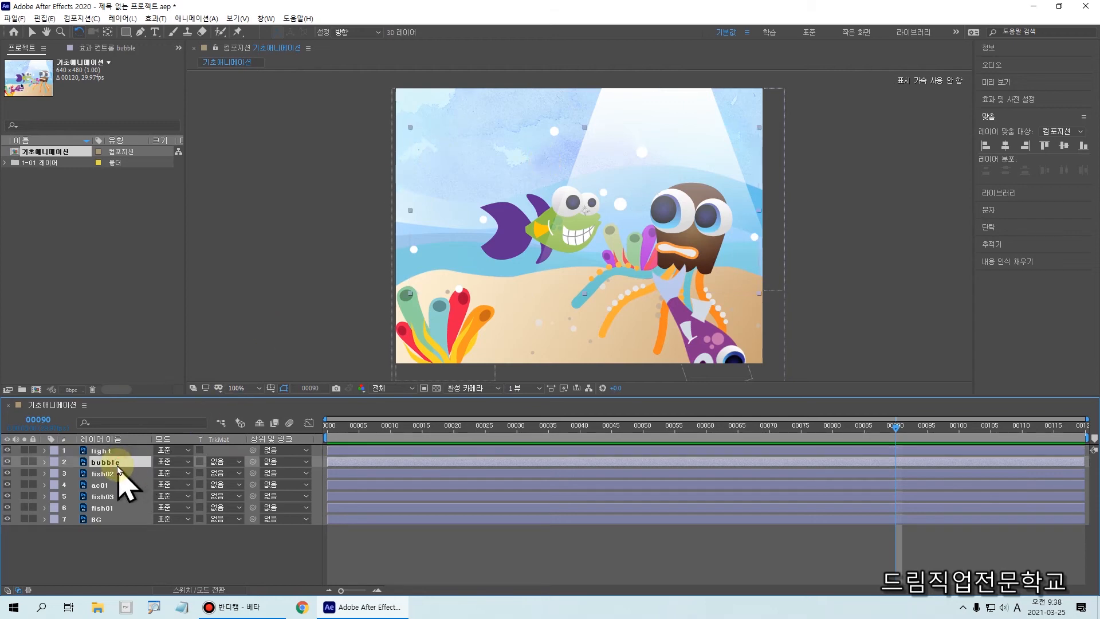
left_click_drag(54, 453, 147, 475)
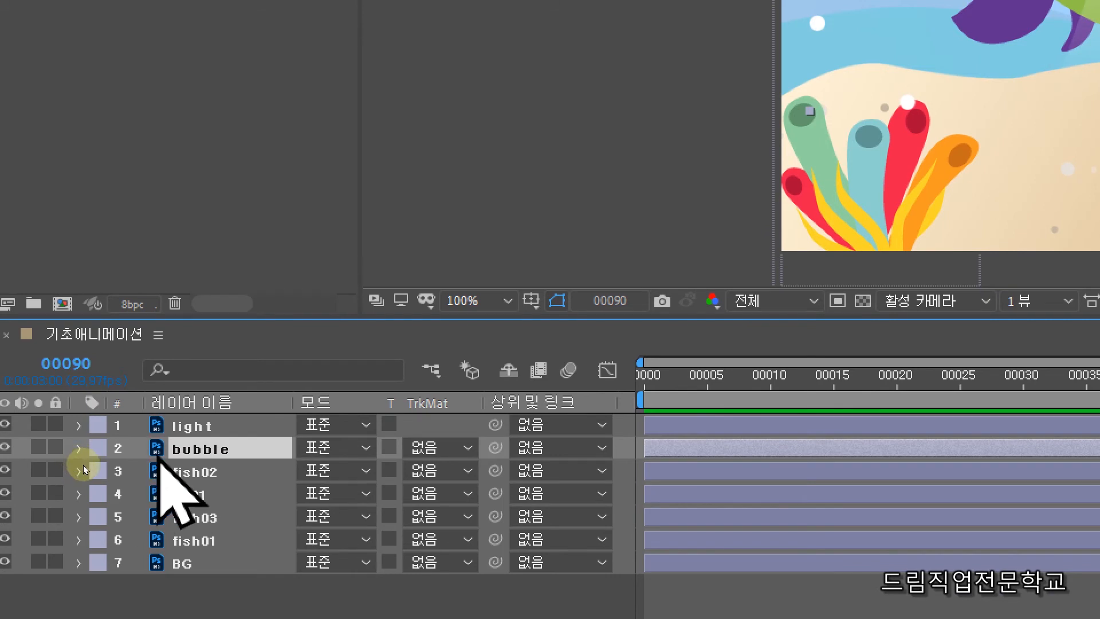
key("ctrl+2")
left_click_drag(271, 451, 385, 461)
key("Escape")
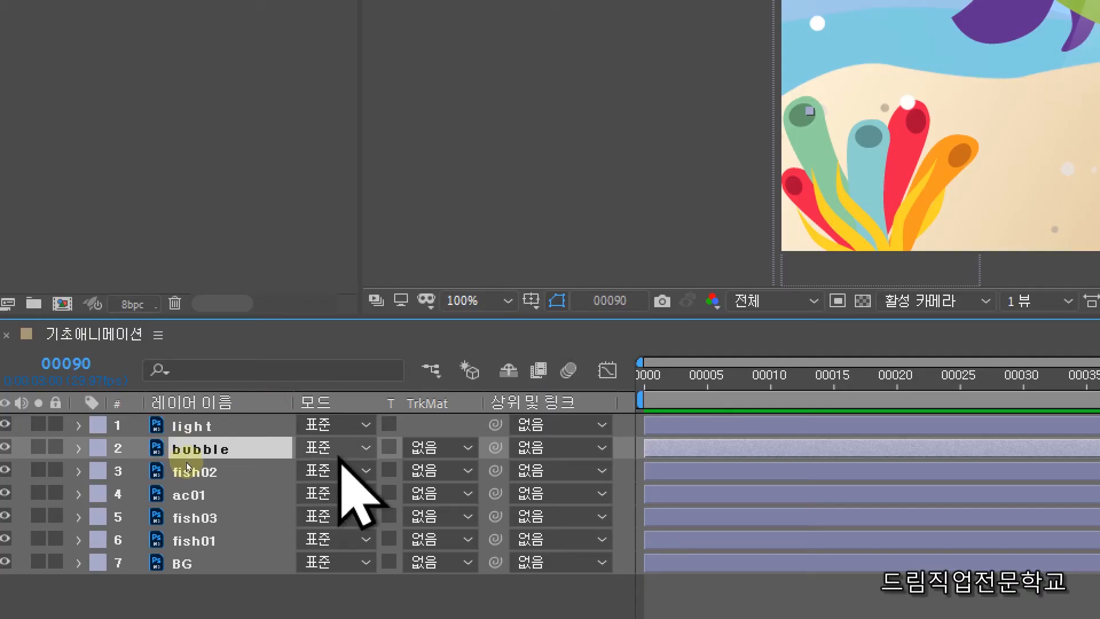
Set the bubble layer's blending mode to Soft Light (소프트 라이트).
left_click(365, 448)
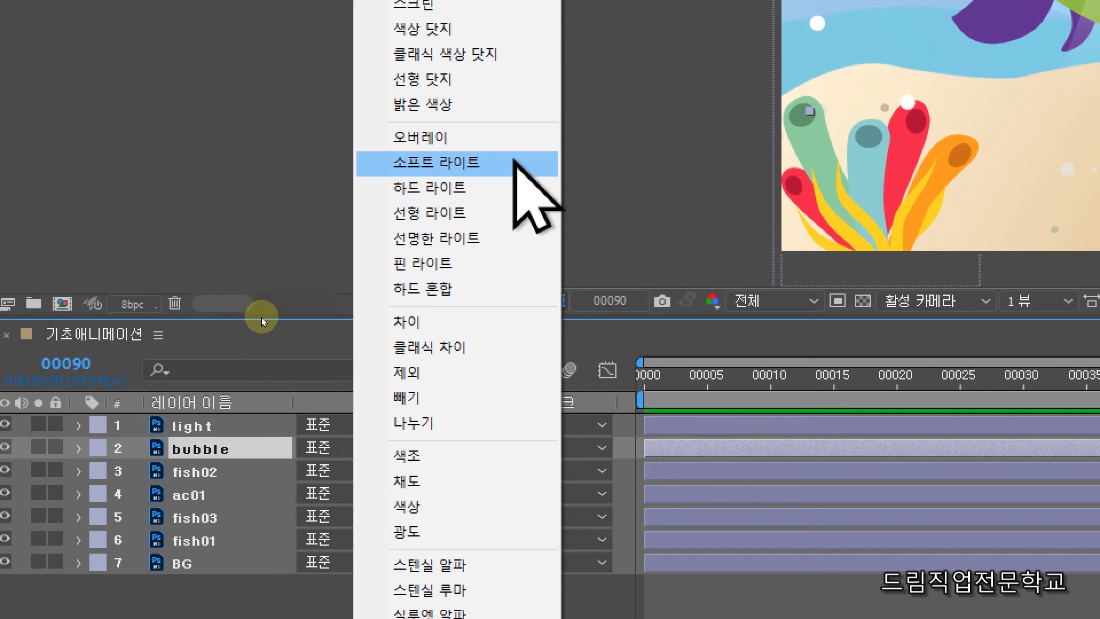
key("ctrl+2")
mouse_move(359, 148)
left_mouse_down()
mouse_move(497, 180)
mouse_move(516, 144)
mouse_move(535, 147)
left_mouse_up()
key("Escape")
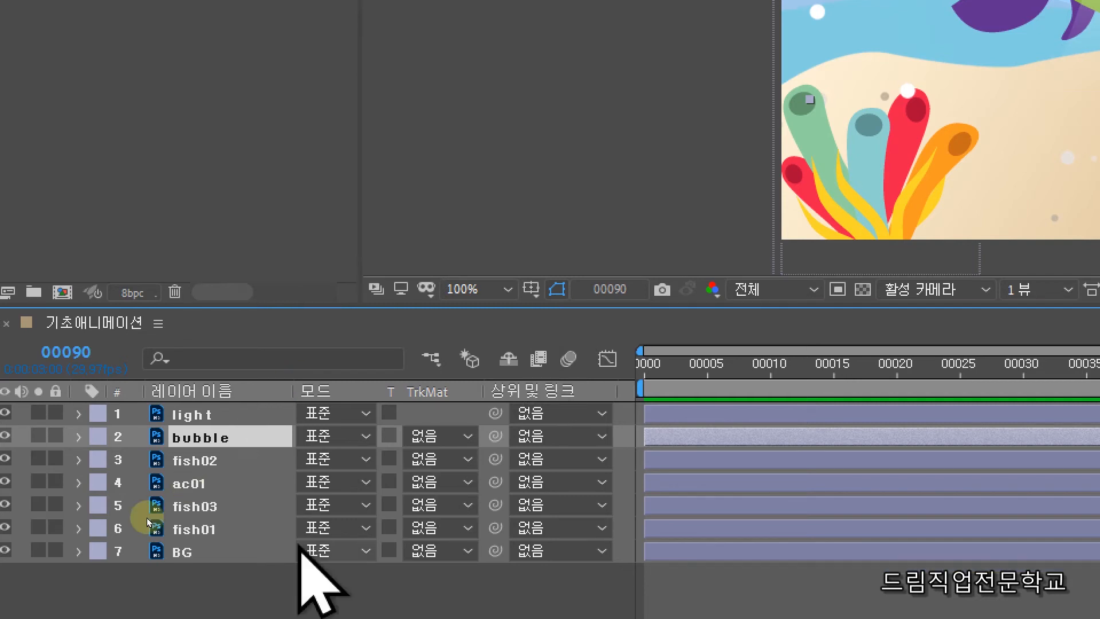
left_click(322, 448)
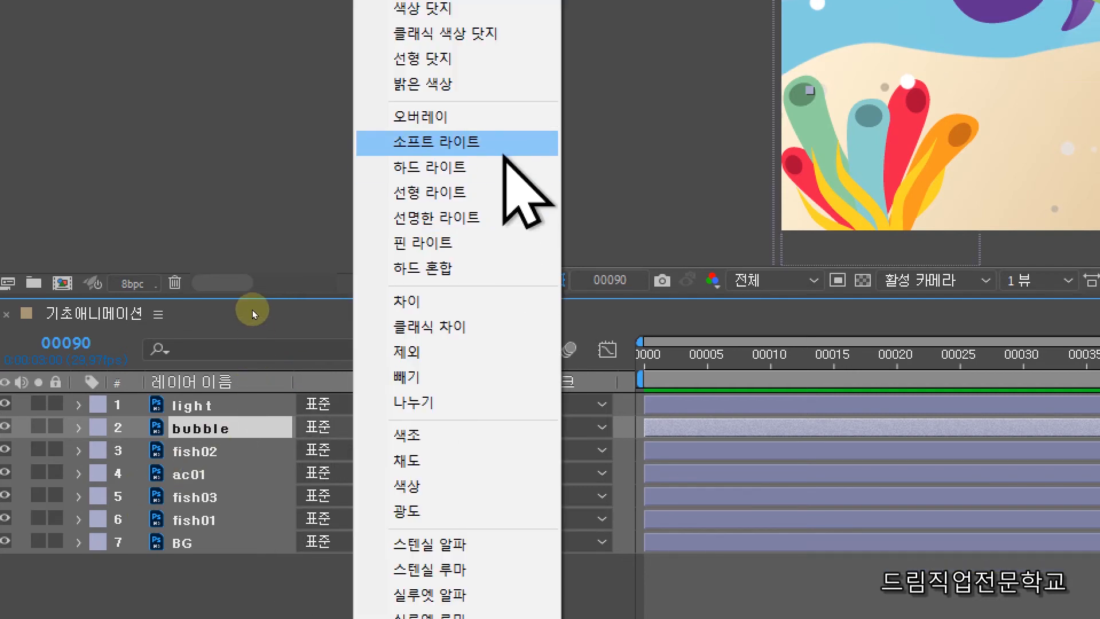
left_click(486, 148)
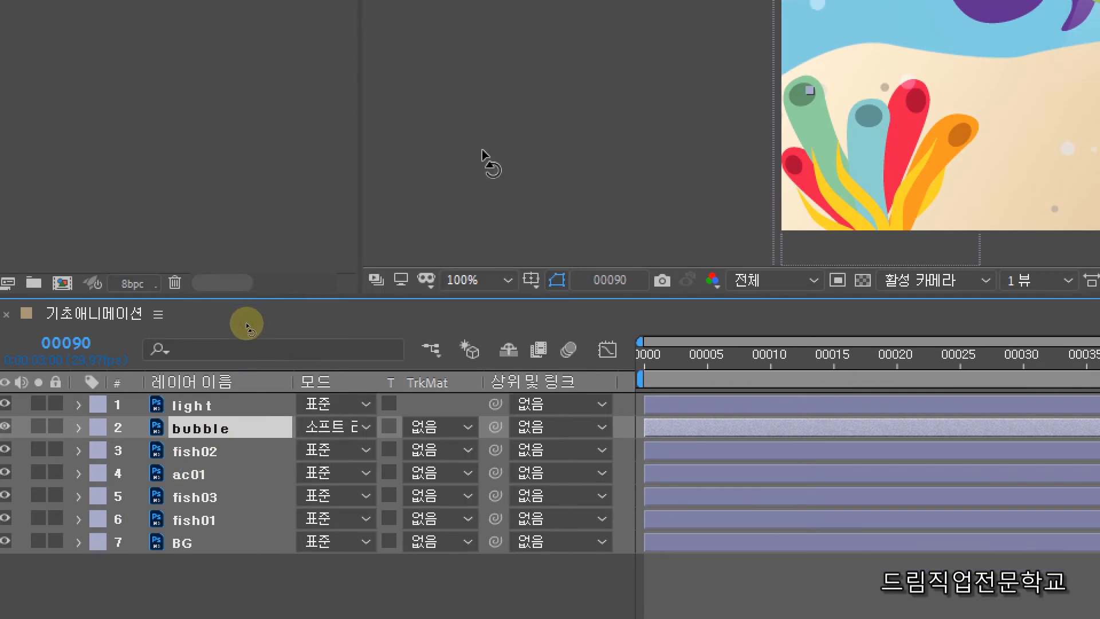
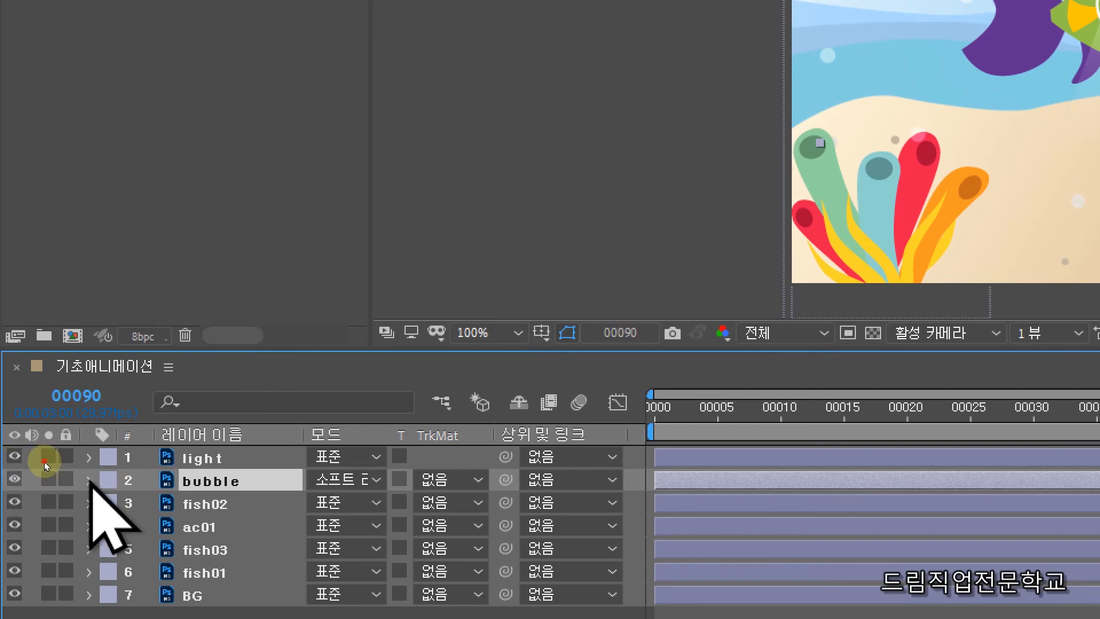
Expand the bubble layer's Transform properties and enable keyframing for its position and scale at frame 90.
left_click(89, 480)
left_click(114, 502)
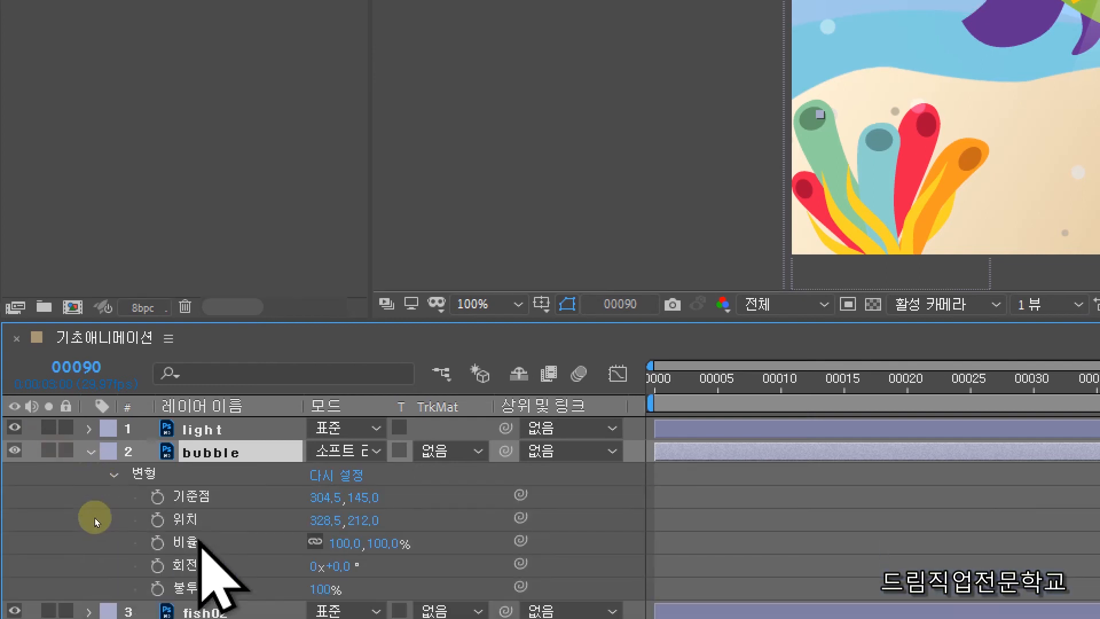
key("ctrl+2")
mouse_move(133, 475)
left_mouse_down()
mouse_move(180, 496)
mouse_move(228, 498)
left_mouse_up()
left_click_drag(136, 502, 234, 531)
key("Escape")
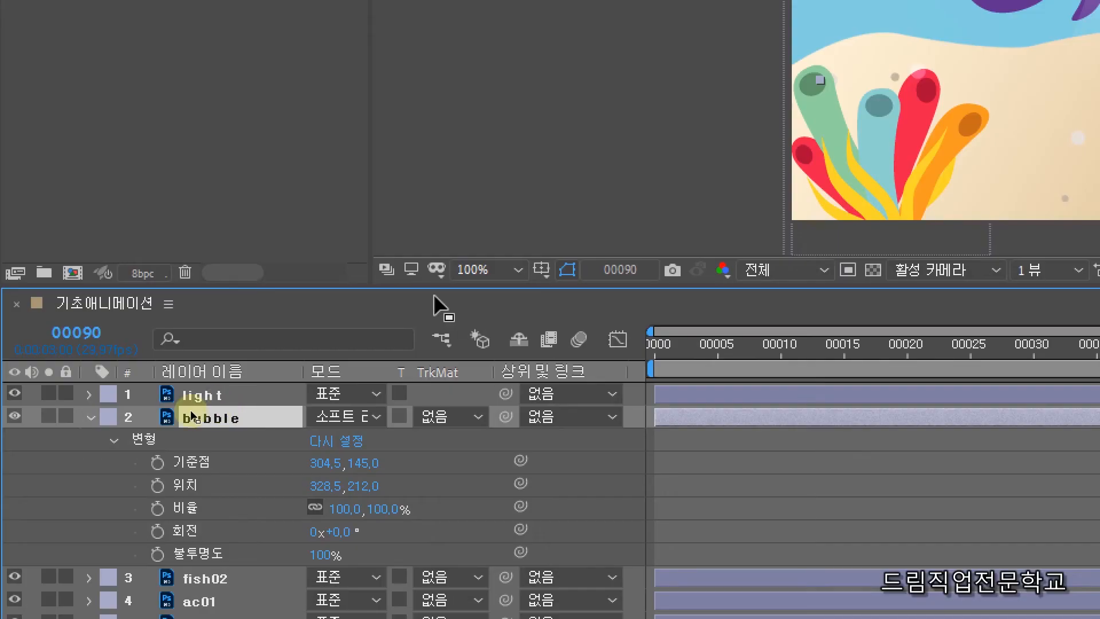
left_click(157, 486)
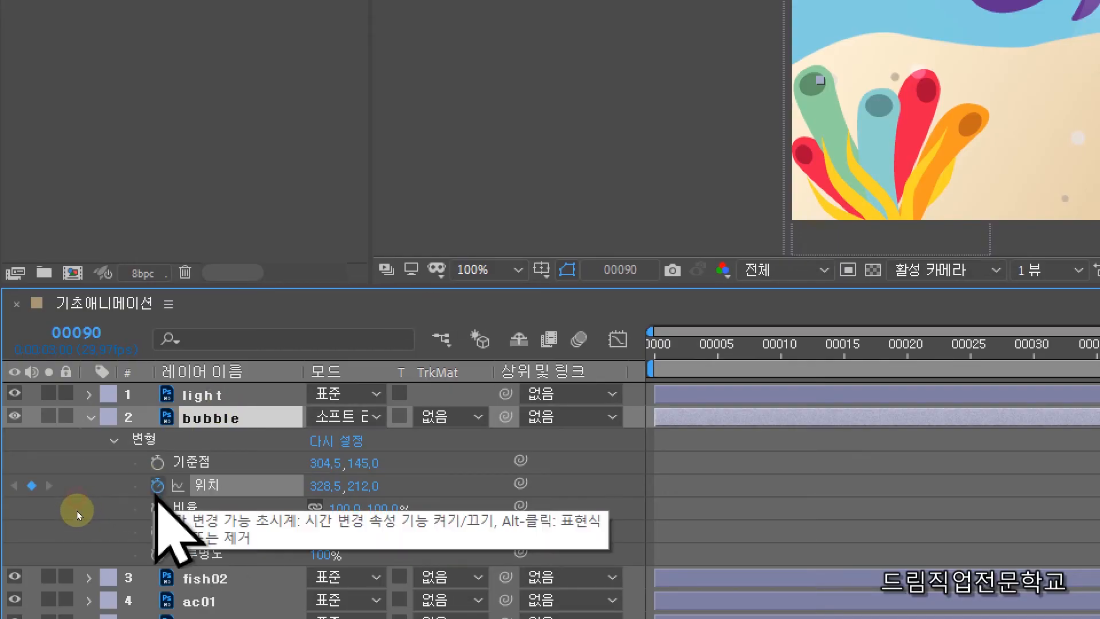
left_click(157, 508)
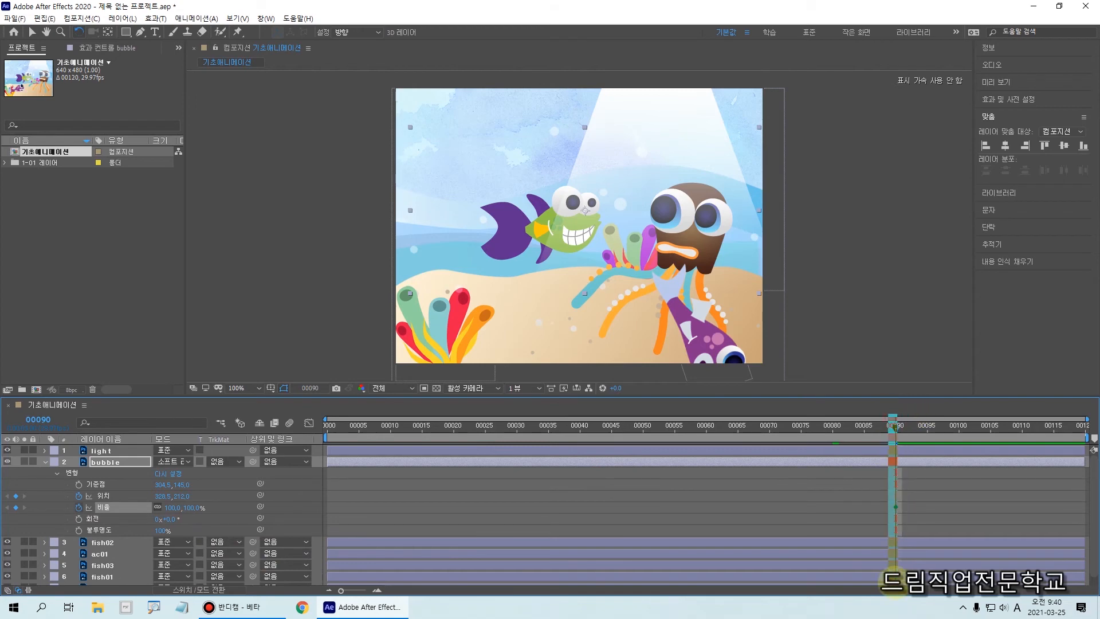
left_click_drag(894, 581, 894, 583)
key("Escape")
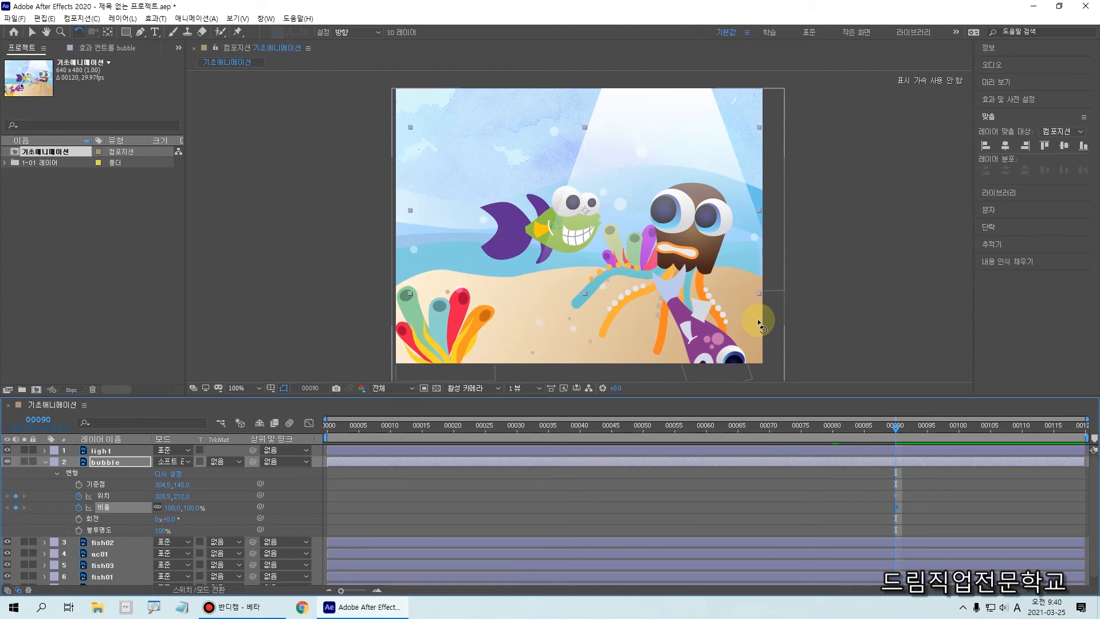
Move to frame 0 and add position and scale keyframes to the bubble layer with their existing values.
left_click_drag(898, 441, 216, 491)
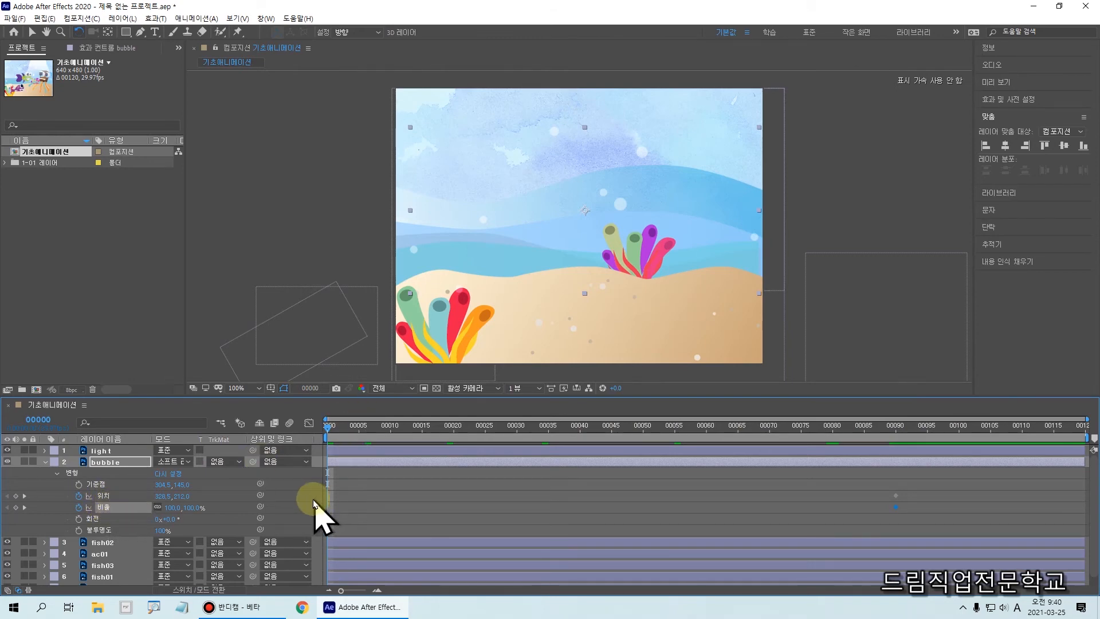
mouse_move(4, 476)
left_mouse_down()
mouse_move(19, 522)
mouse_move(37, 532)
mouse_move(13, 501)
mouse_move(14, 484)
mouse_move(27, 502)
left_mouse_up()
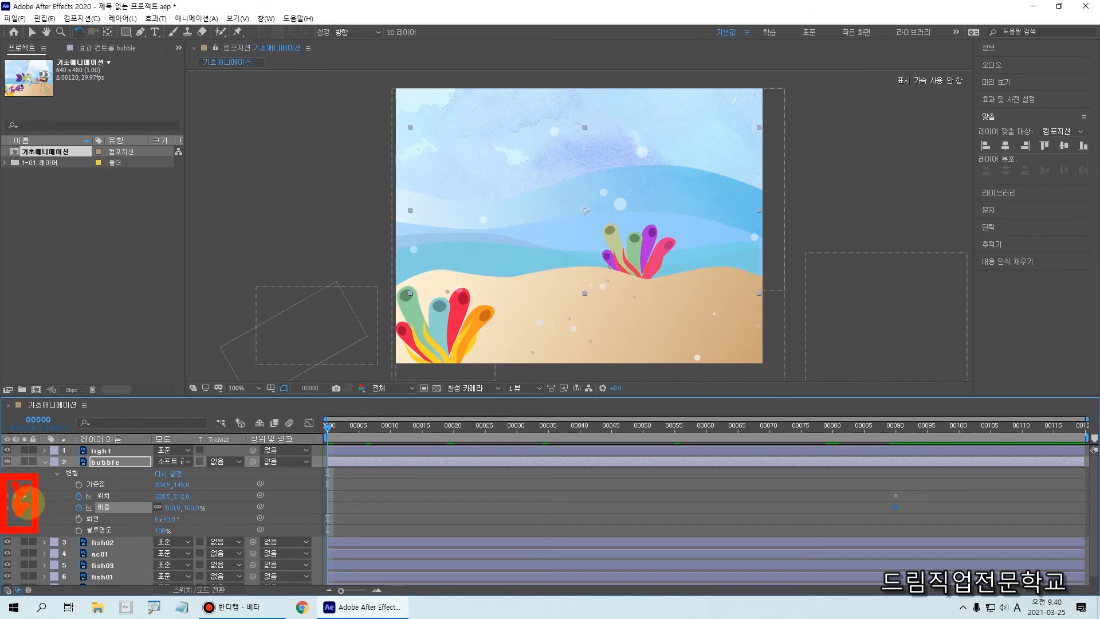
key("Escape")
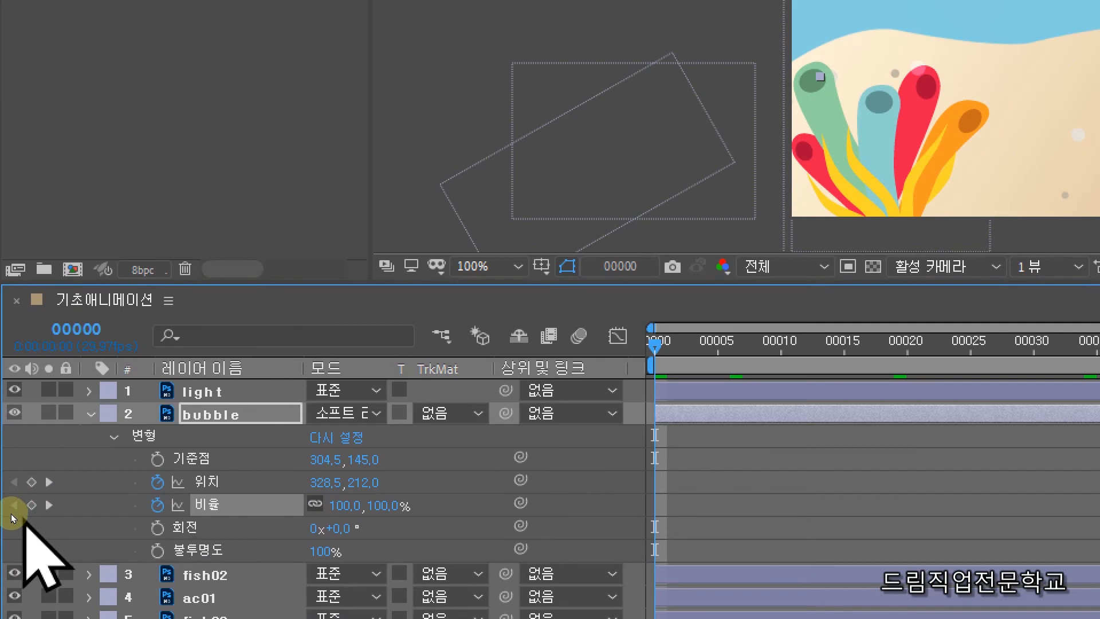
left_click(32, 482)
left_click(31, 505)
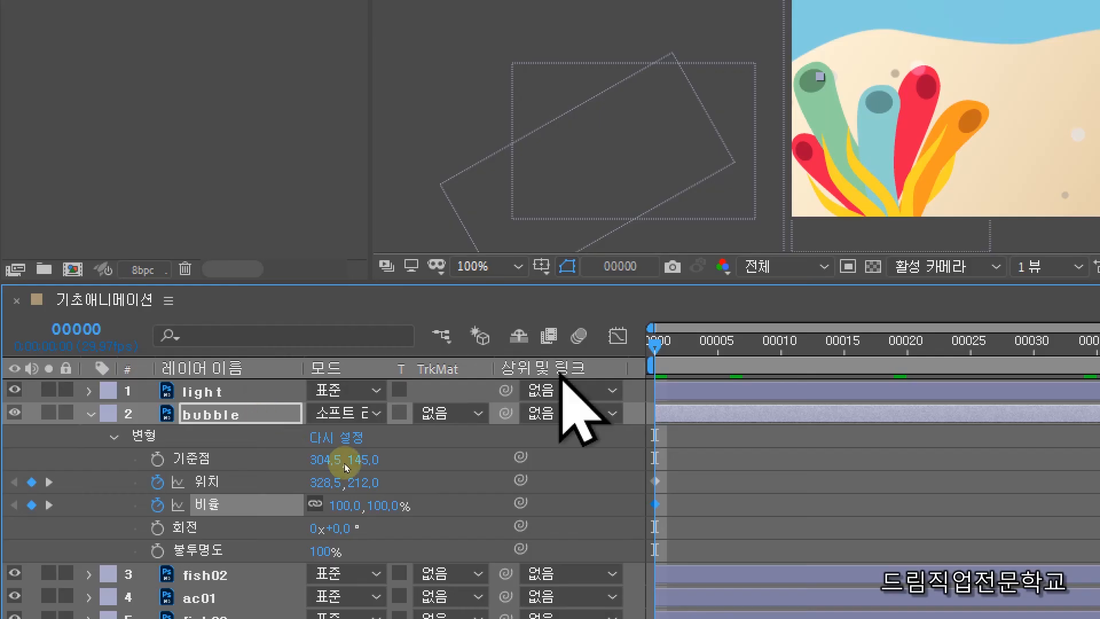
At frame 5, use the Selection tool to move the bubble layer up and right to about position (467, 147).
left_click_drag(654, 350, 720, 380)
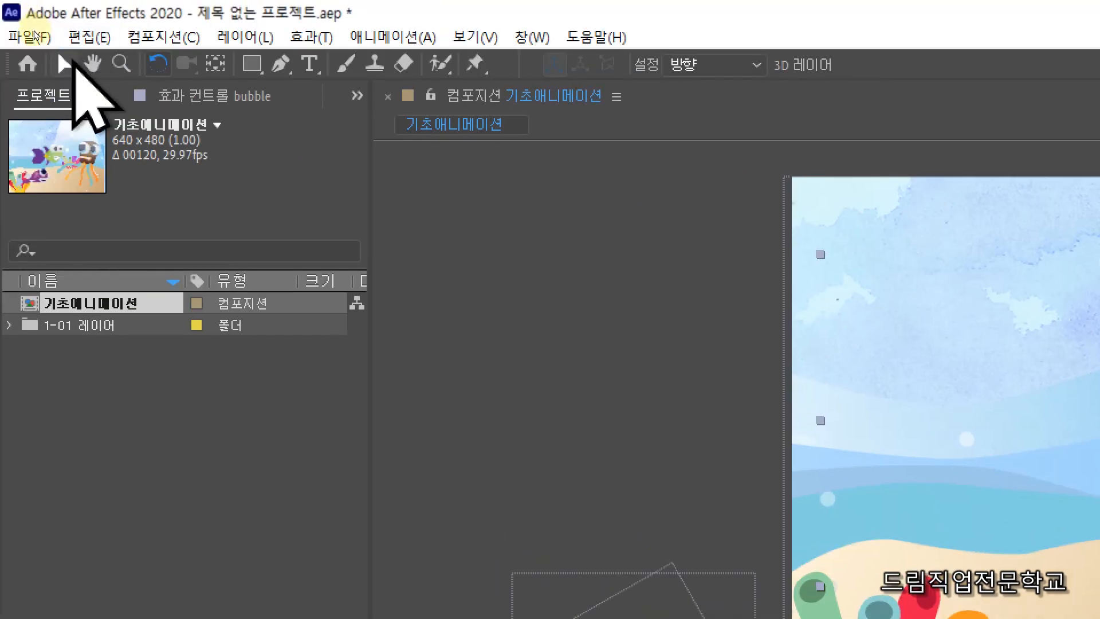
left_click(64, 63)
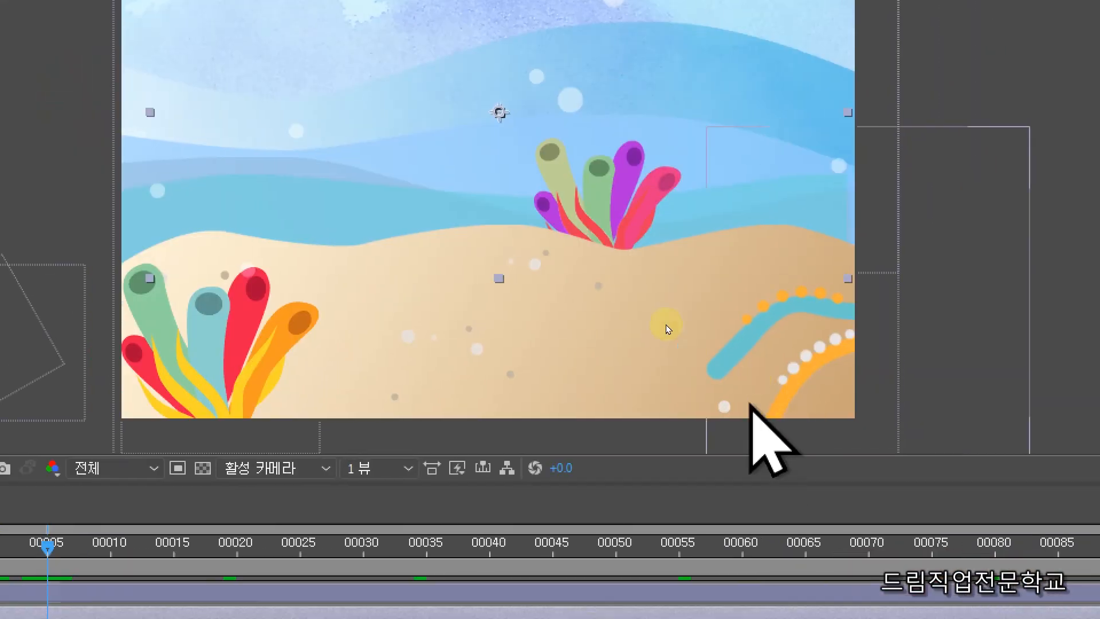
left_click(605, 286)
left_click_drag(537, 269, 696, 195)
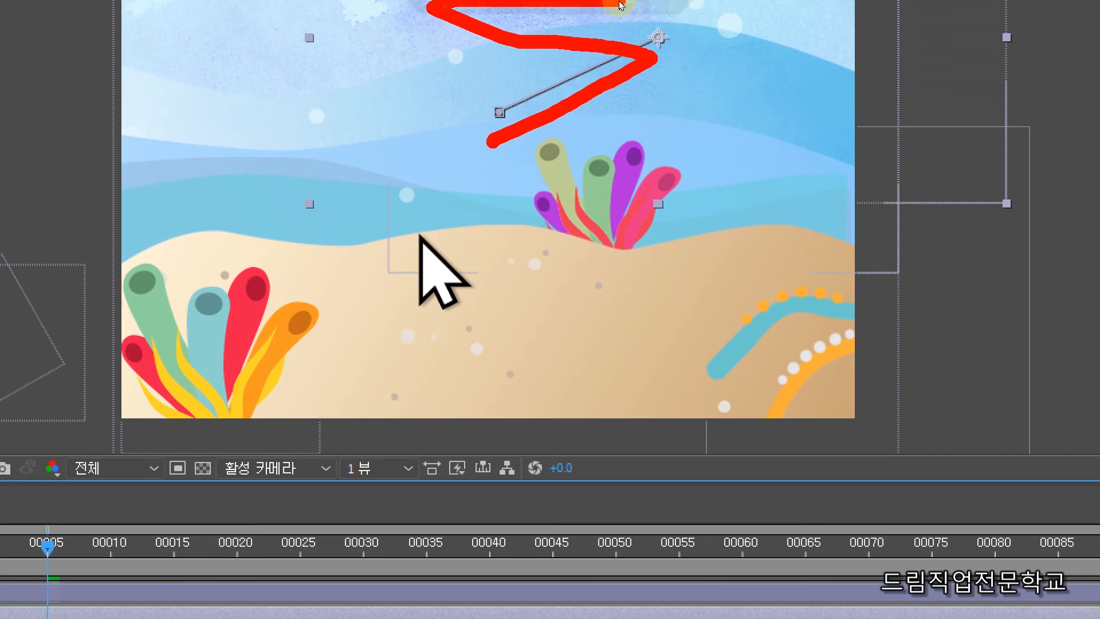
mouse_move(620, 4)
mouse_move(620, 4)
left_mouse_down()
mouse_move(543, 257)
mouse_move(453, 269)
mouse_move(449, 78)
mouse_move(435, 106)
mouse_move(465, 101)
left_mouse_up()
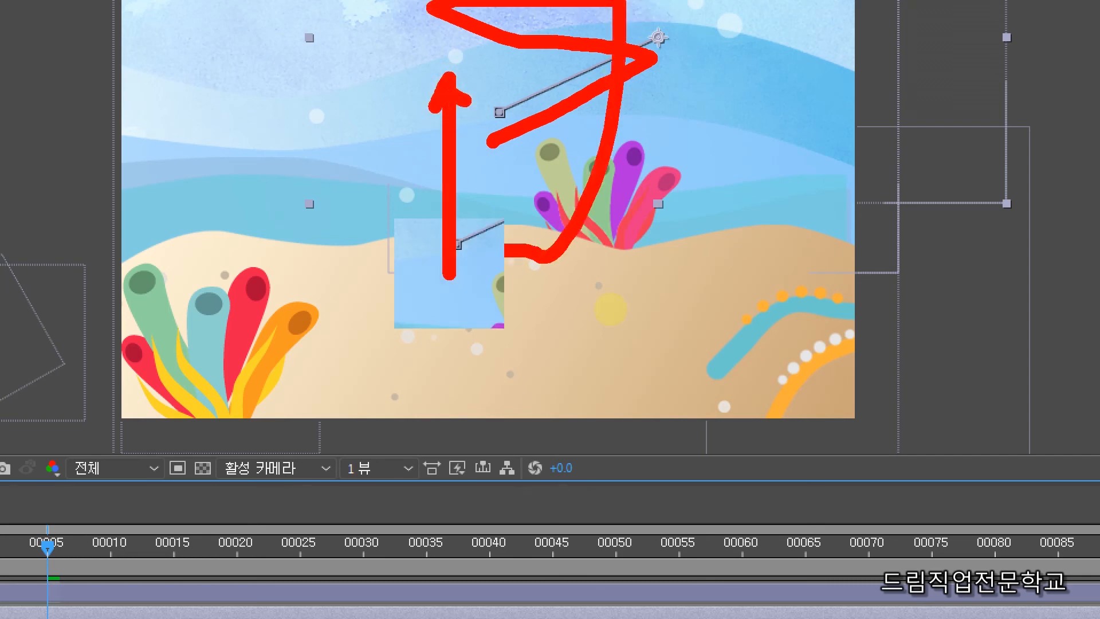
key("Escape")
key("ctrl+4")
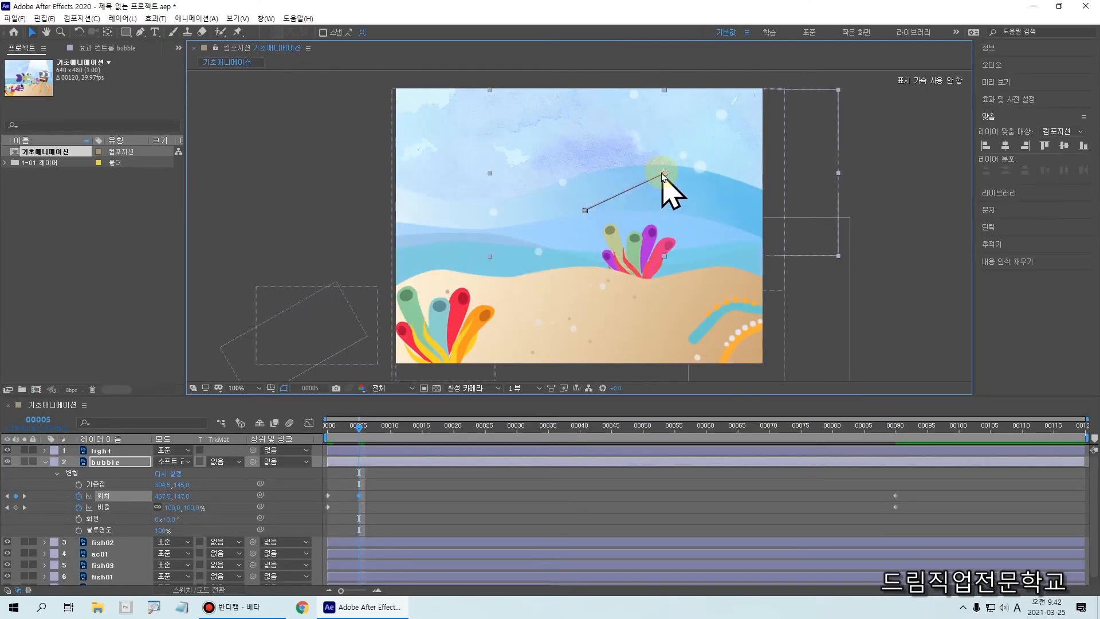
At frame 10, move the bubble layer up and left to about position (265, 103) and set its scale to 70%.
left_click(368, 429)
left_click_drag(370, 435, 392, 449)
left_click(572, 178)
mouse_move(572, 178)
left_mouse_down()
mouse_move(459, 143)
mouse_move(464, 167)
mouse_move(572, 221)
mouse_move(597, 260)
mouse_move(497, 146)
left_mouse_up()
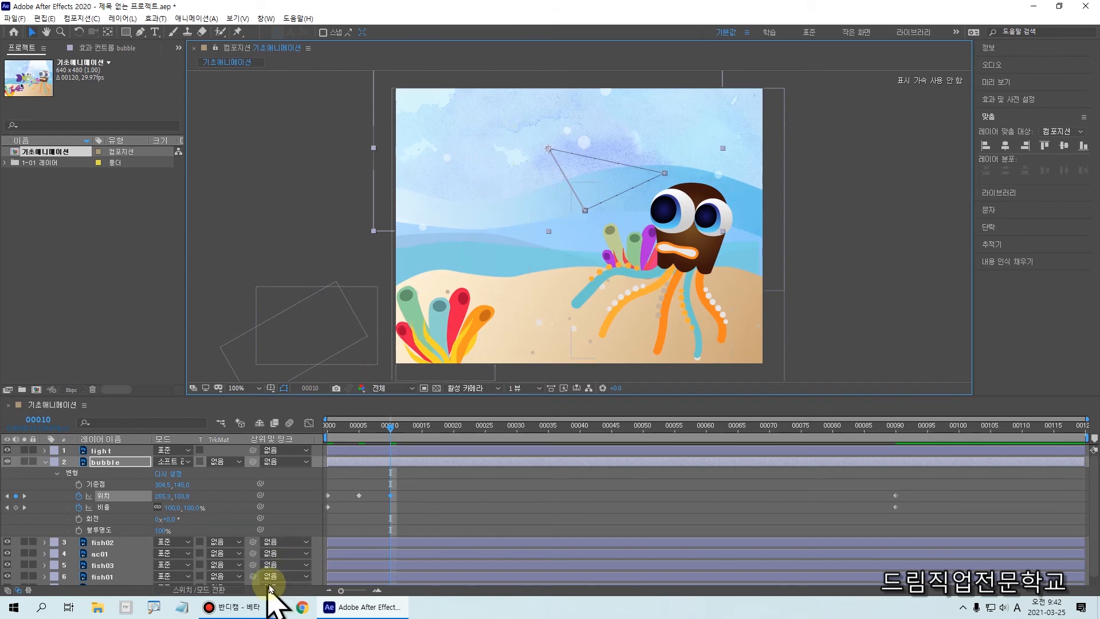
left_click(170, 507)
type("70")
key("Return")
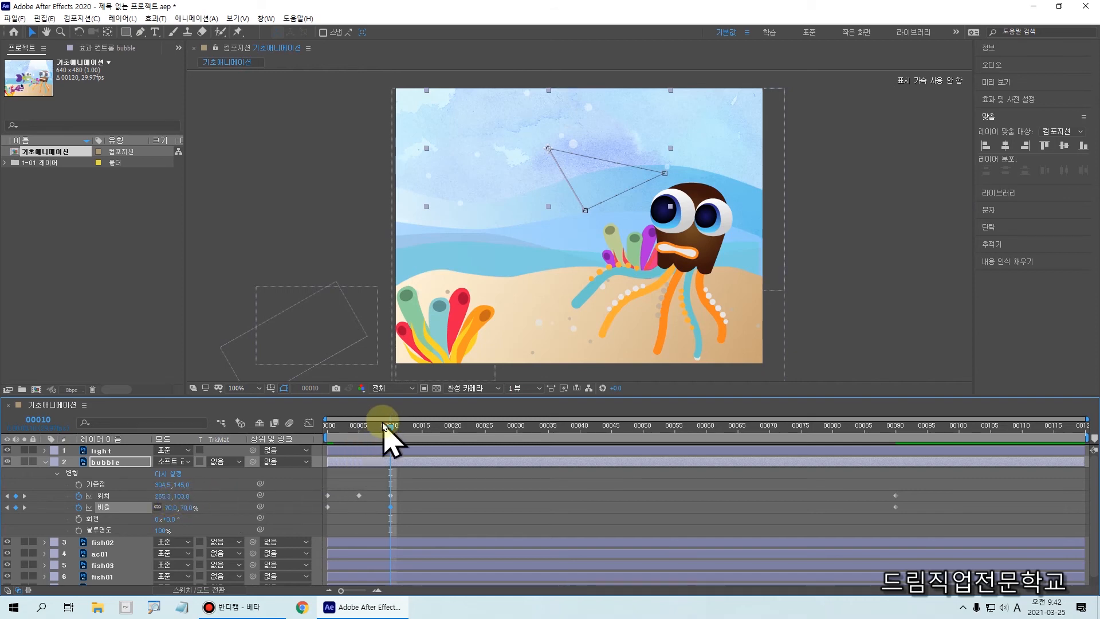
At frame 15, move the bubble layer up and right to about position (432, 41) and set its scale to 120%.
left_click_drag(394, 439, 422, 440)
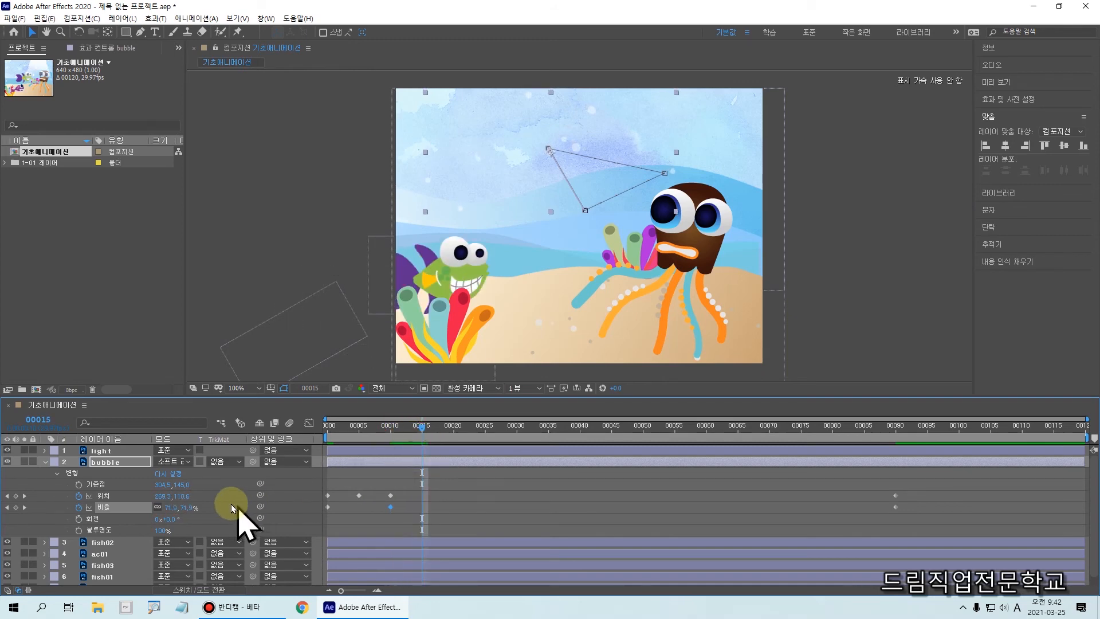
left_click_drag(599, 144, 713, 95)
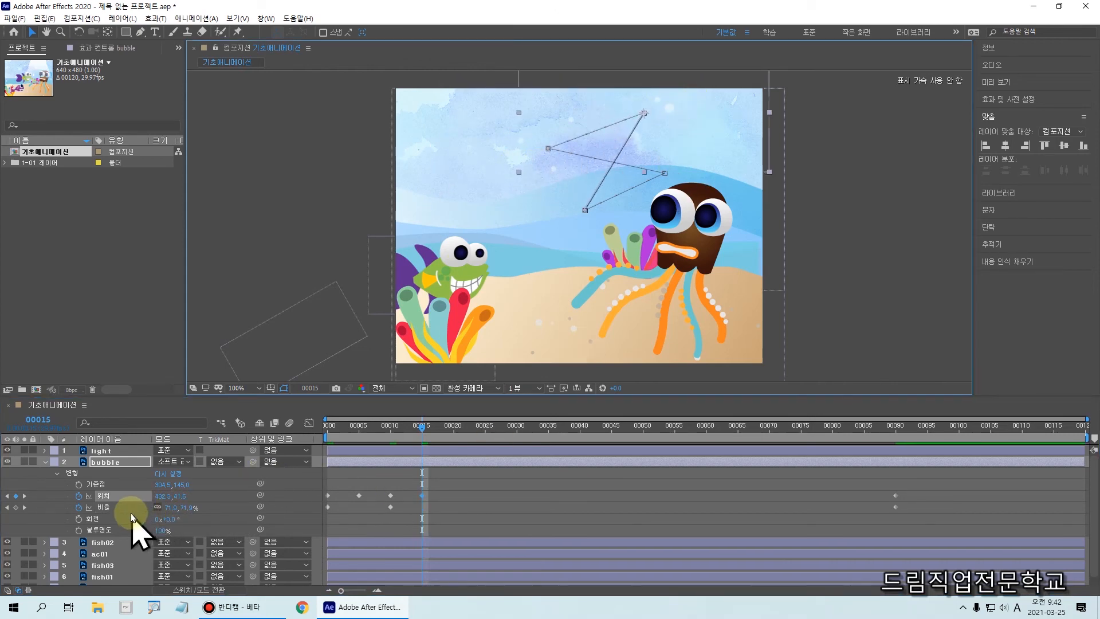
left_click(168, 507)
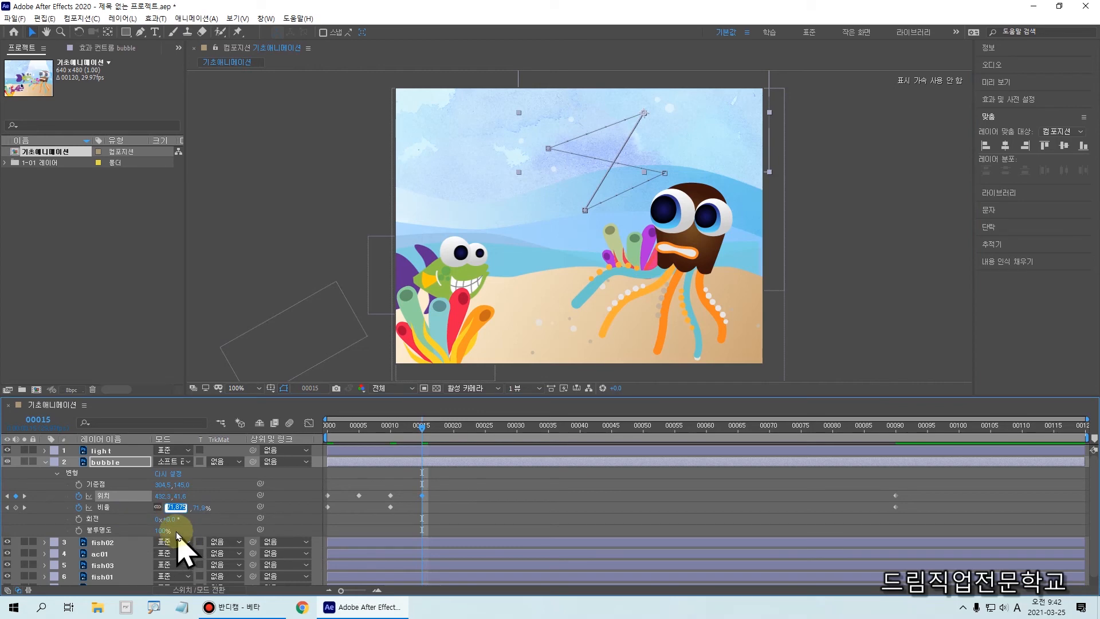
type("120")
key("Return")
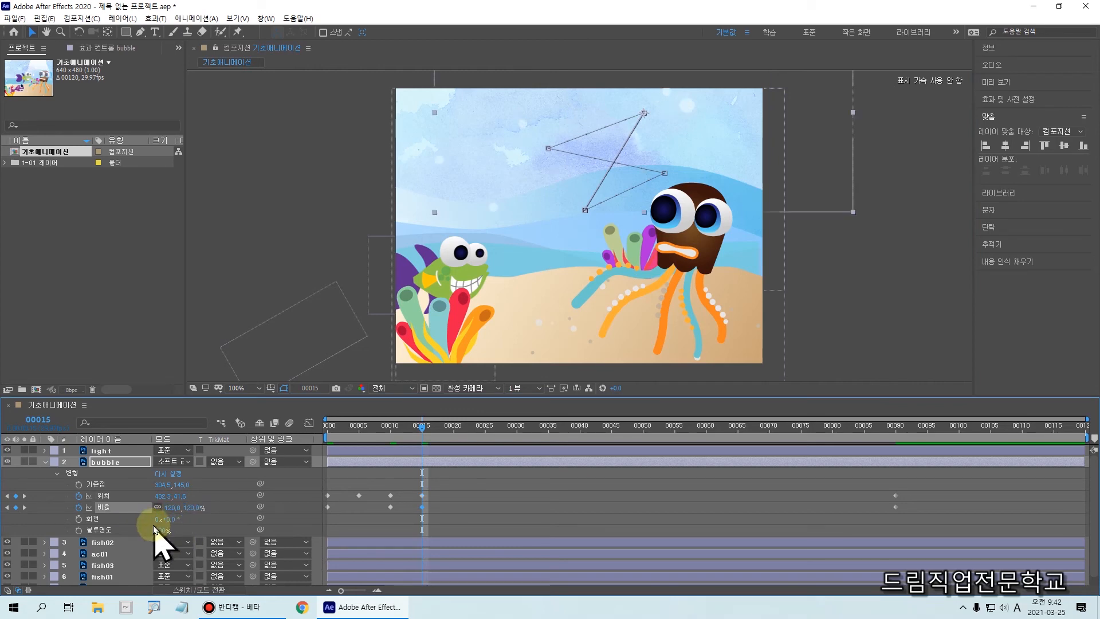
Preview the bubble layer's motion and scaling over the first 15 frames.
left_click_drag(423, 431, 397, 440)
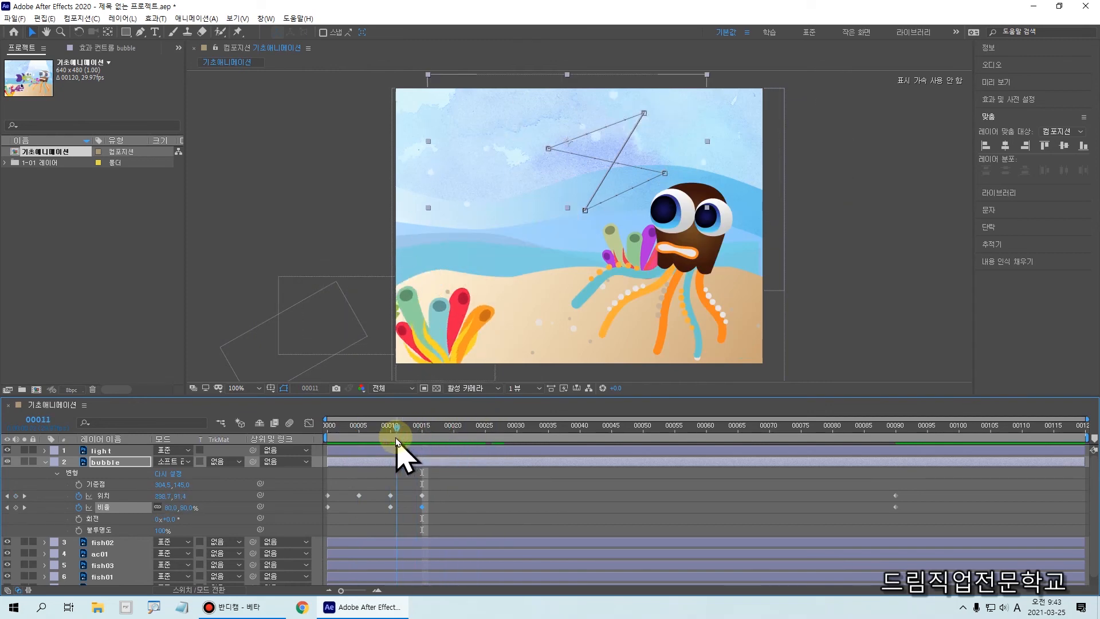
mouse_move(397, 440)
left_mouse_down()
mouse_move(319, 450)
mouse_move(339, 436)
mouse_move(399, 439)
left_mouse_up()
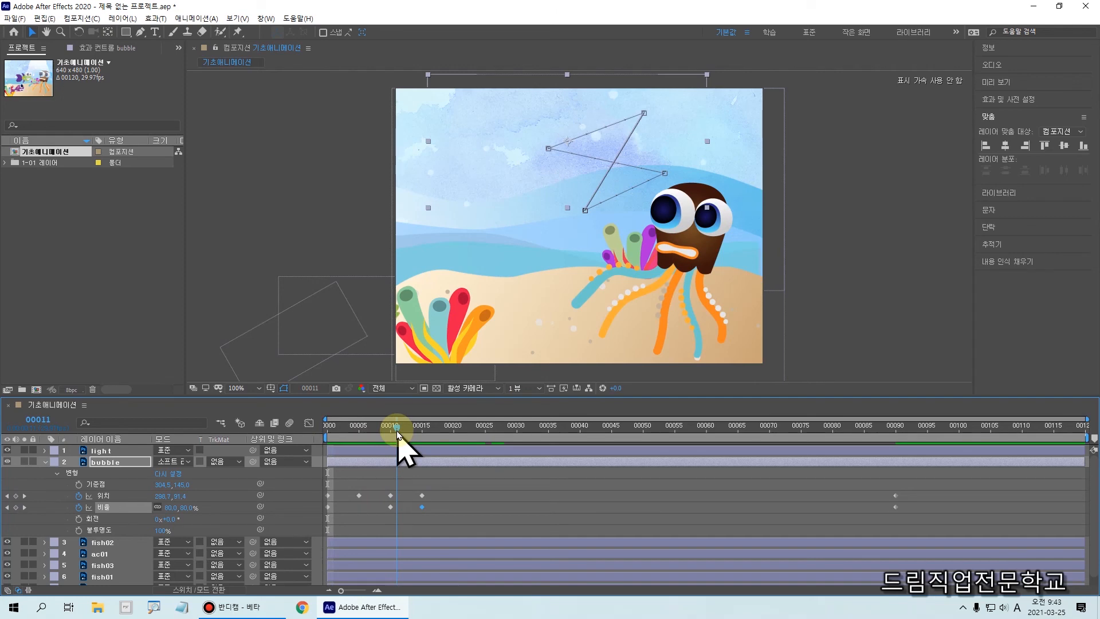
mouse_move(398, 437)
left_mouse_down()
mouse_move(375, 442)
mouse_move(389, 428)
left_mouse_up()
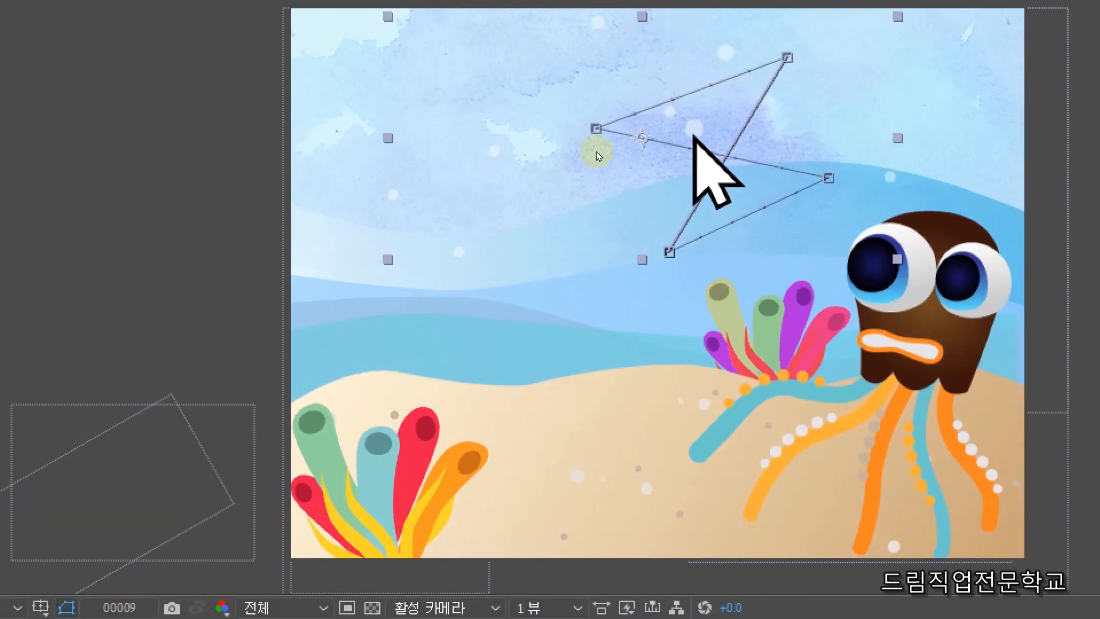
mouse_move(701, 138)
left_mouse_down()
mouse_move(699, 125)
mouse_move(823, 85)
mouse_move(806, 58)
mouse_move(830, 102)
left_mouse_up()
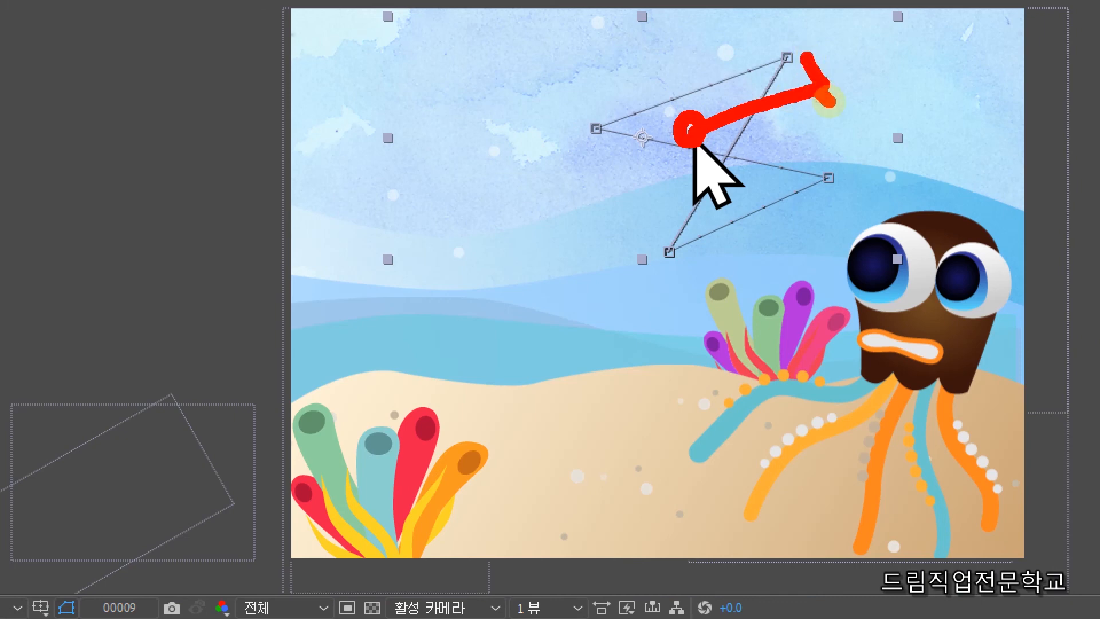
left_click_drag(685, 118, 580, 72)
left_click_drag(580, 66, 579, 92)
left_click_drag(579, 70, 608, 58)
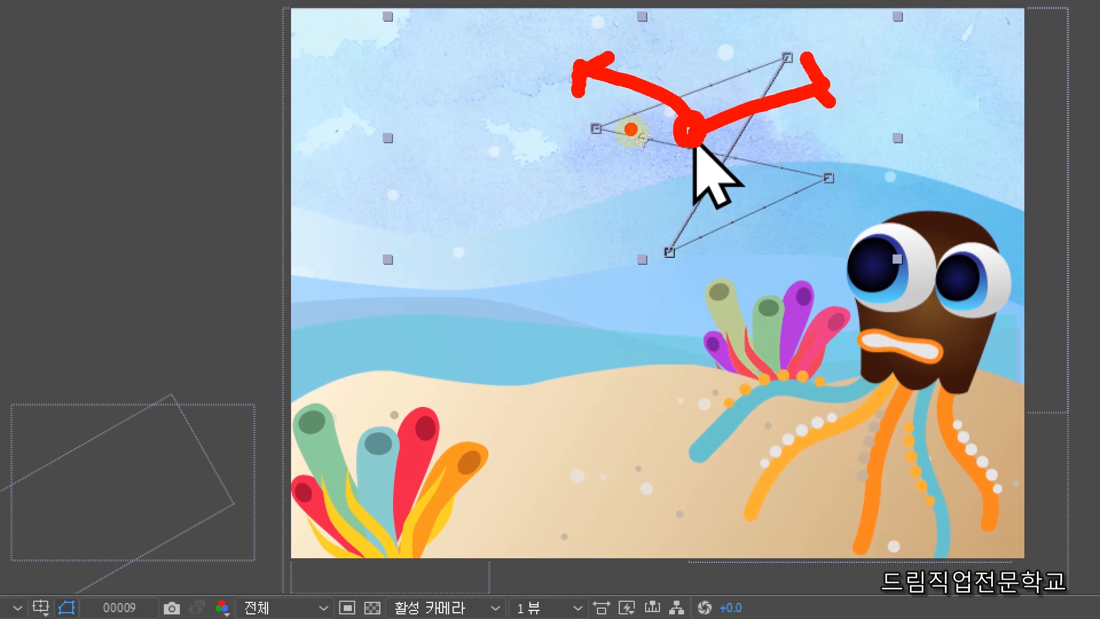
key("Escape")
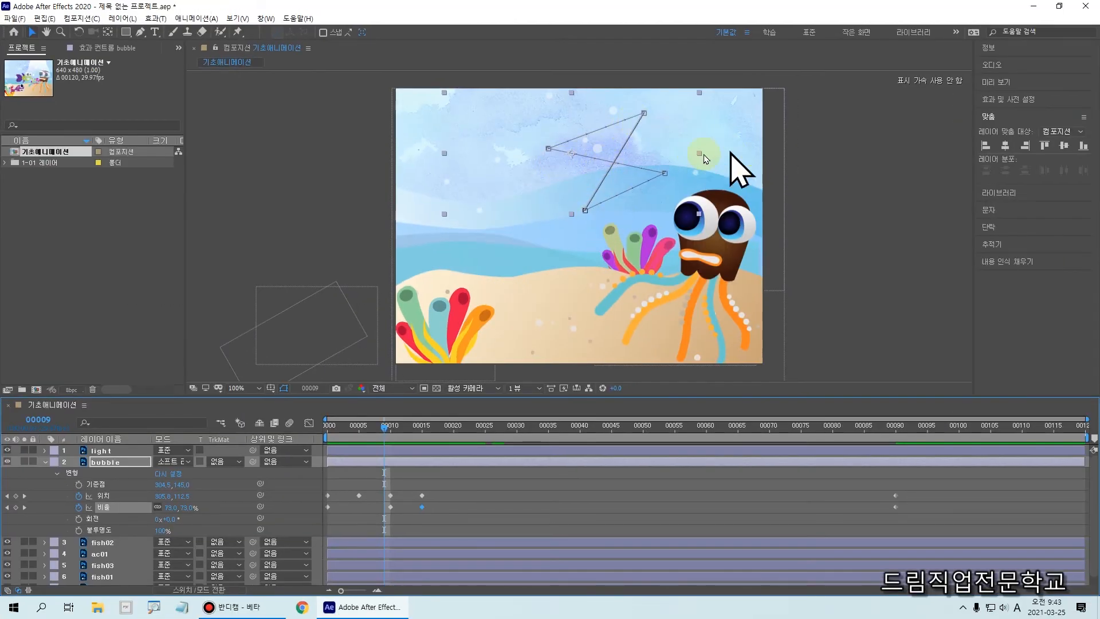
left_click_drag(393, 447, 312, 433)
mouse_move(305, 480)
left_mouse_down()
mouse_move(442, 538)
mouse_move(460, 522)
left_mouse_up()
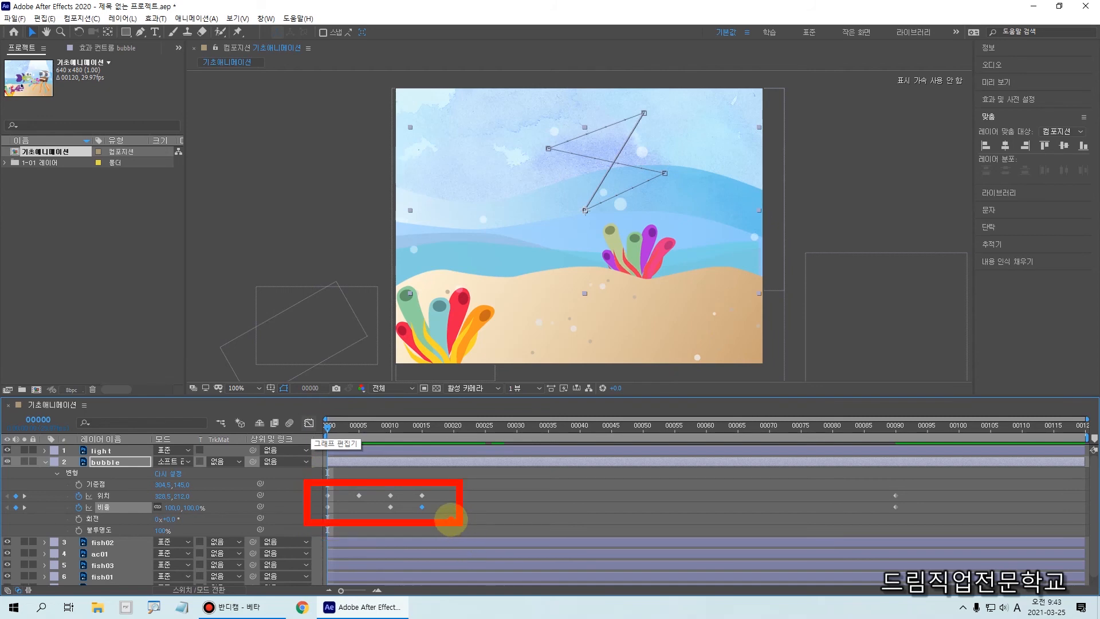
Copy the bubble layer's position and scale keyframes from frames 0 to 15 and paste them at frame 20.
left_click_drag(453, 481, 324, 520)
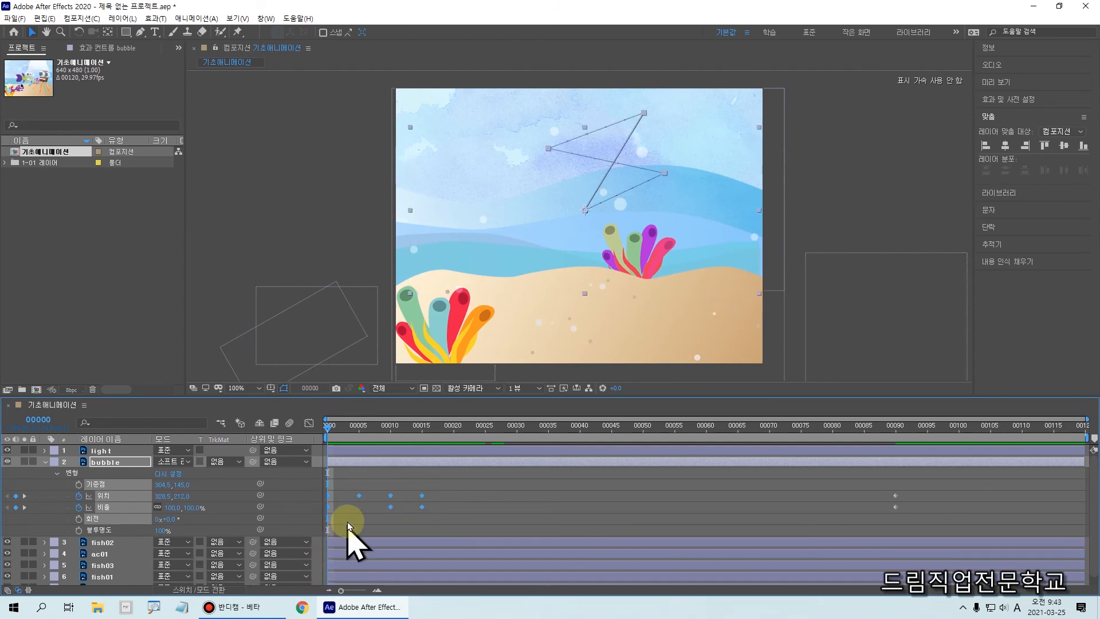
left_click_drag(300, 476, 439, 520)
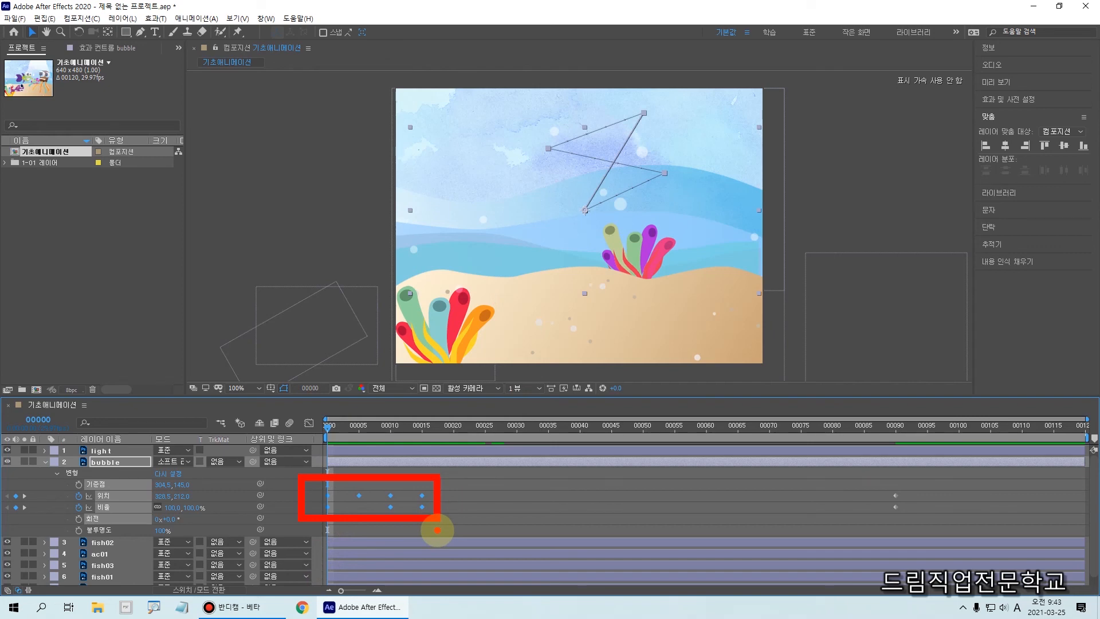
key("Escape")
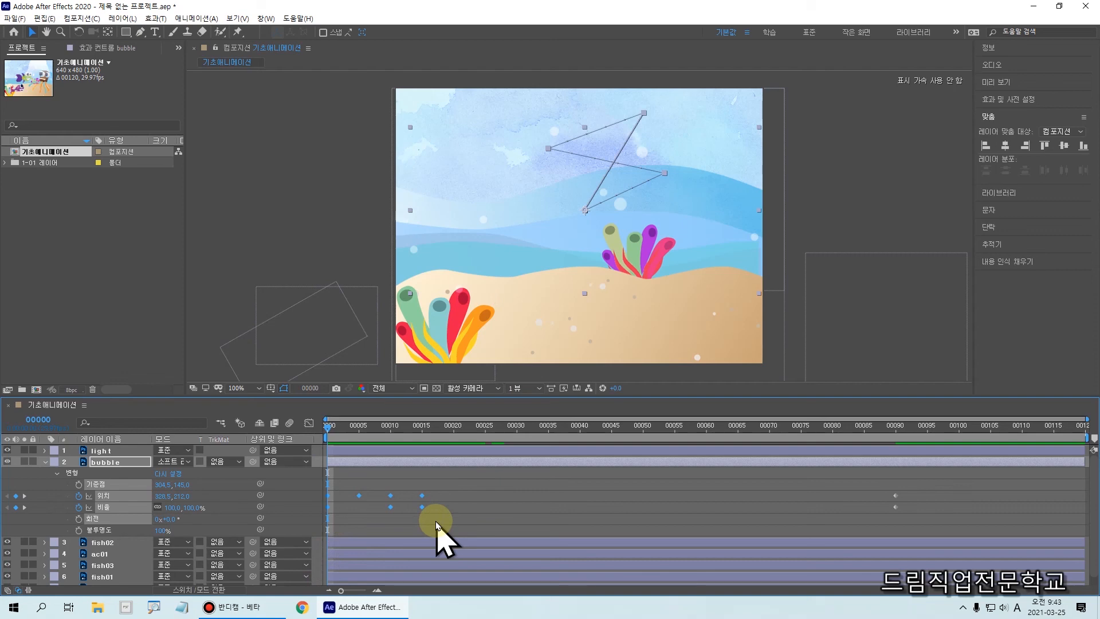
left_click_drag(443, 427, 454, 428)
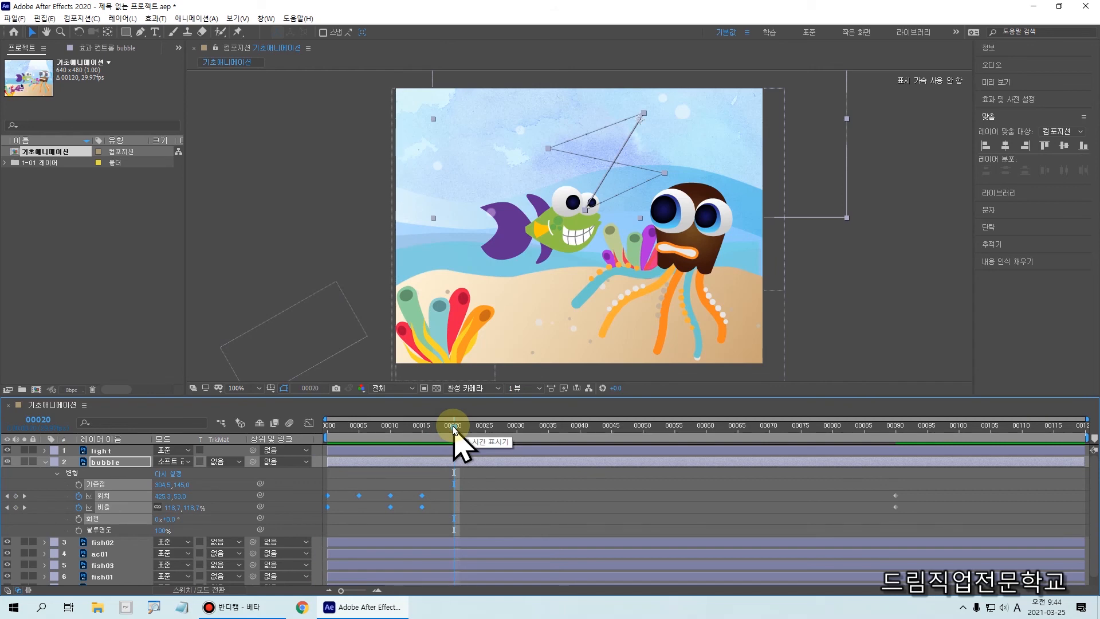
key("ctrl+v")
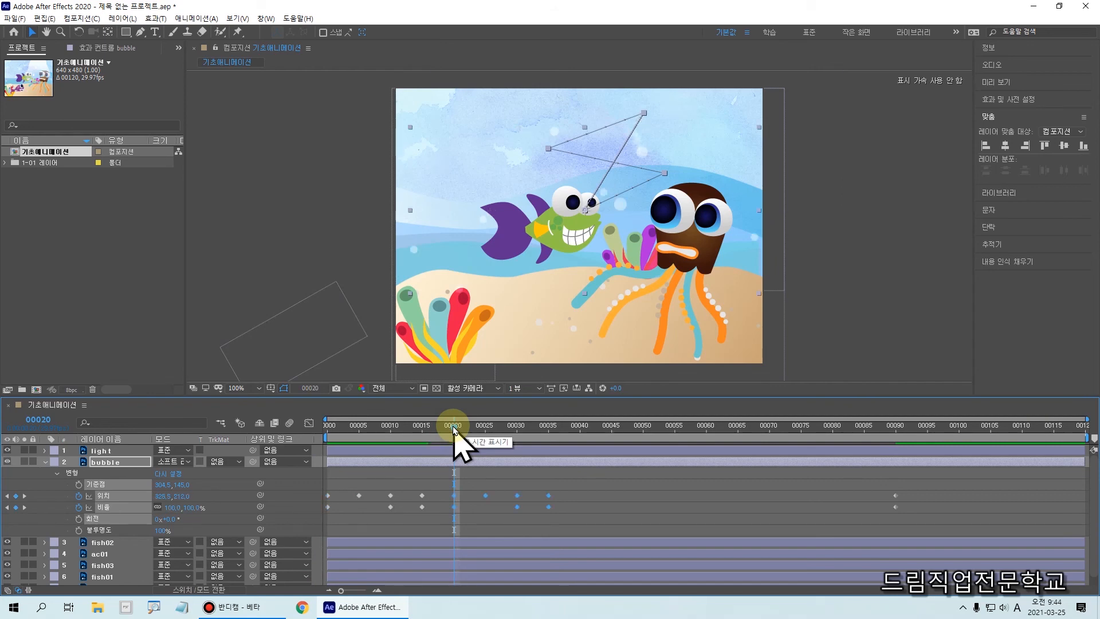
left_click(128, 465)
key("ctrl+2")
mouse_move(79, 440)
left_mouse_down()
mouse_move(86, 465)
mouse_move(133, 486)
mouse_move(107, 456)
mouse_move(121, 475)
mouse_move(130, 453)
left_mouse_up()
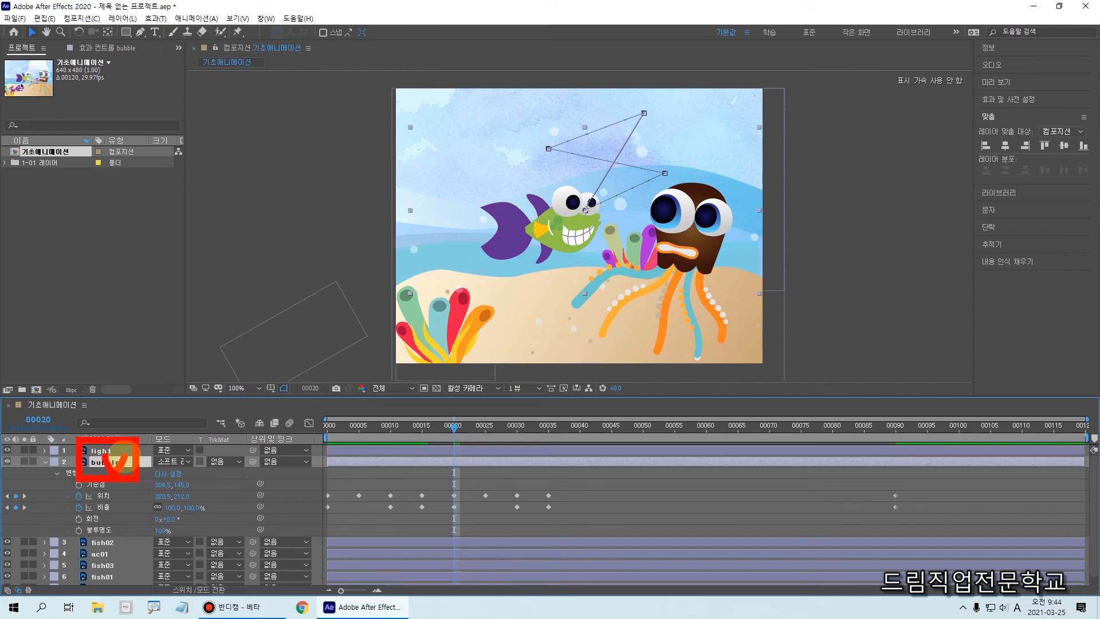
left_click_drag(283, 470, 602, 527)
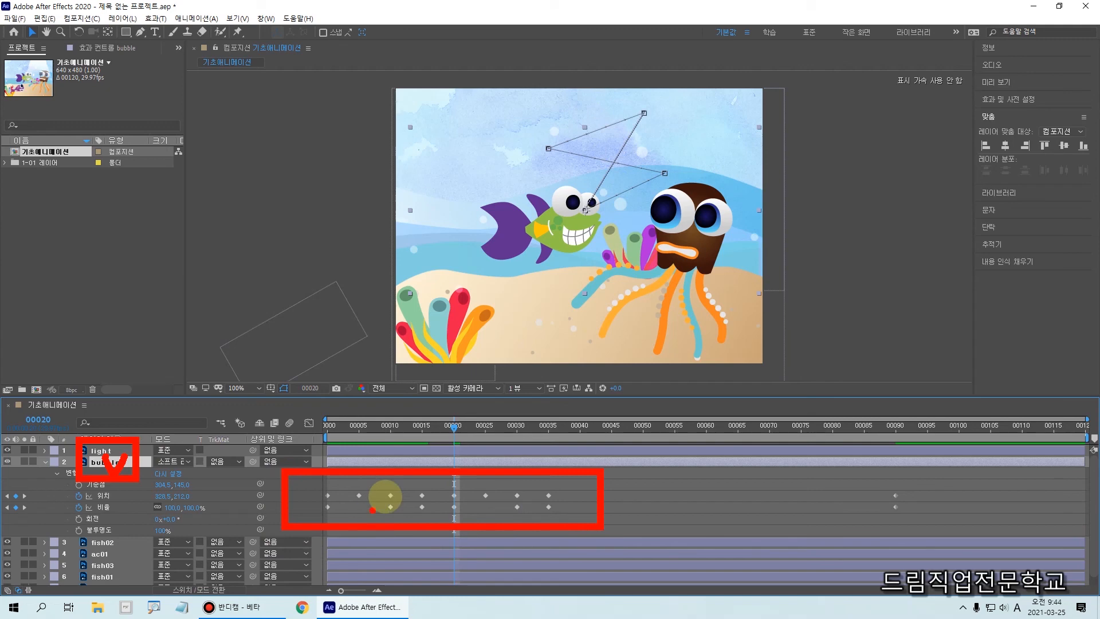
mouse_move(439, 488)
left_mouse_down()
mouse_move(419, 528)
mouse_move(288, 526)
mouse_move(417, 492)
left_mouse_up()
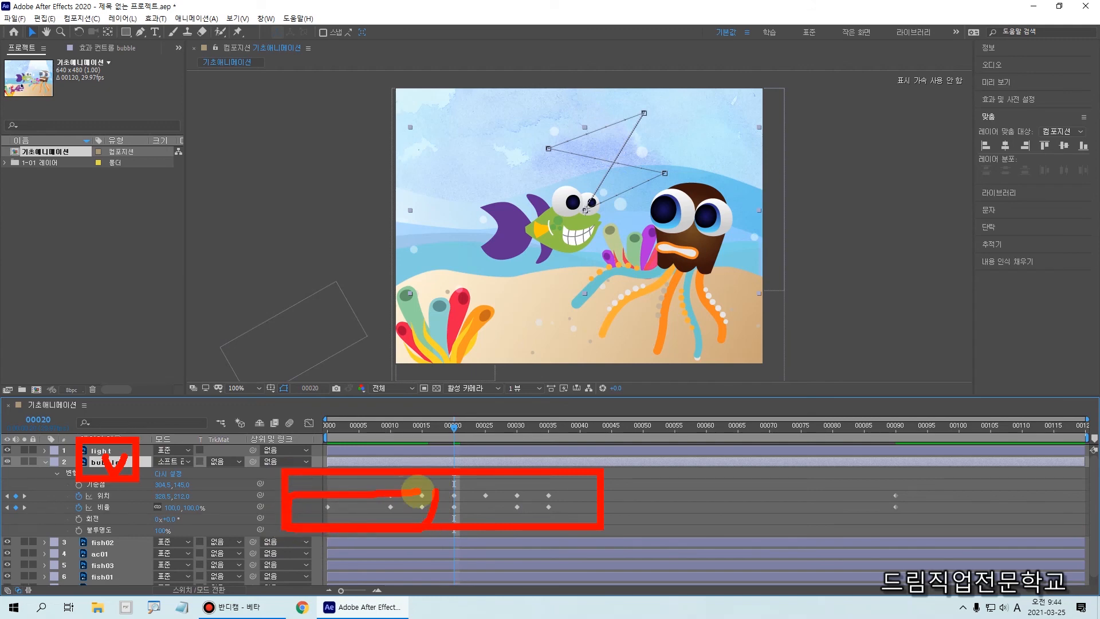
left_click_drag(430, 481, 316, 525)
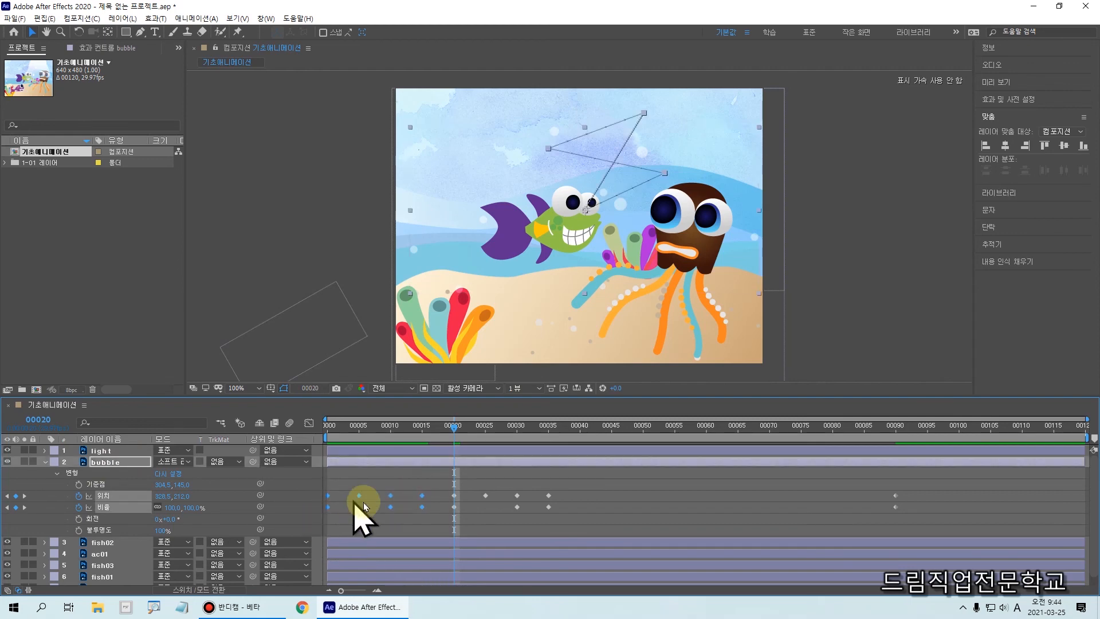
left_click(334, 519)
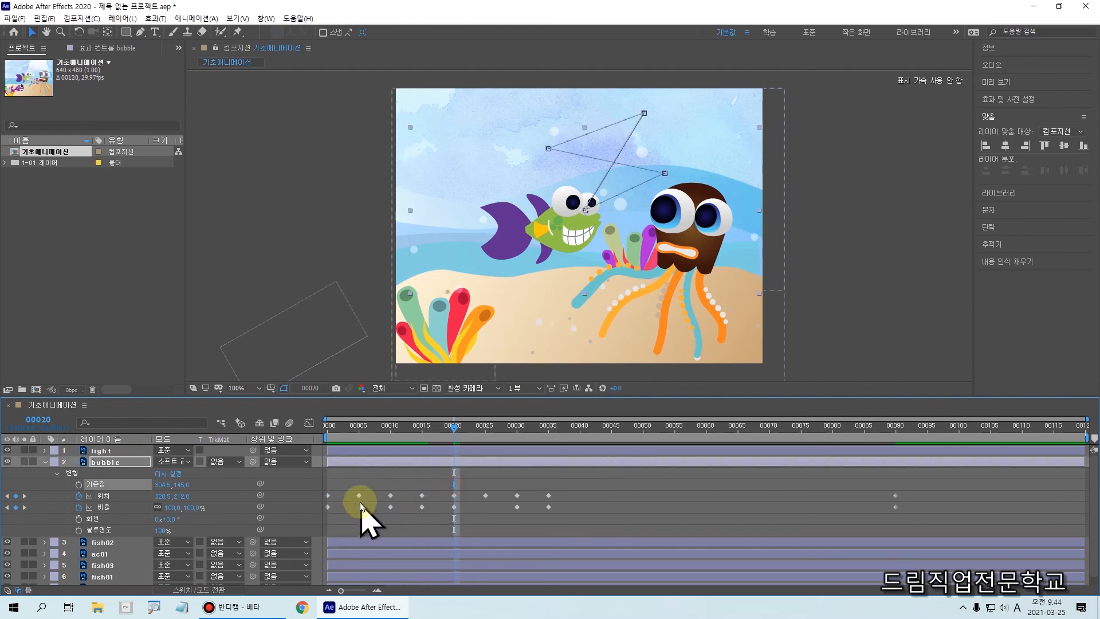
left_click(467, 428)
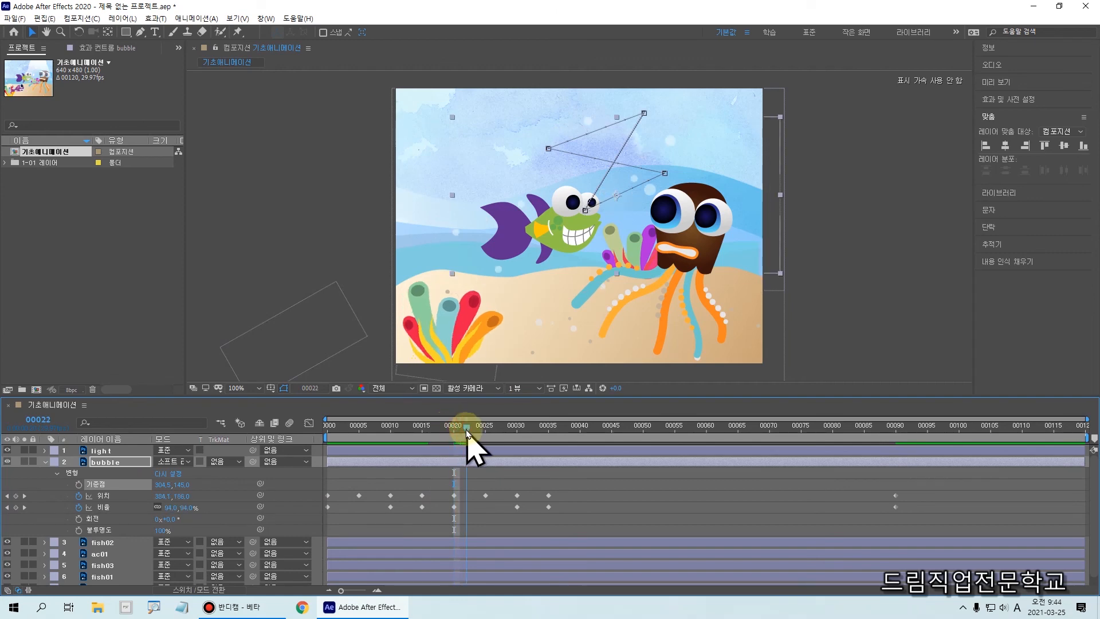
key("Page_Up")
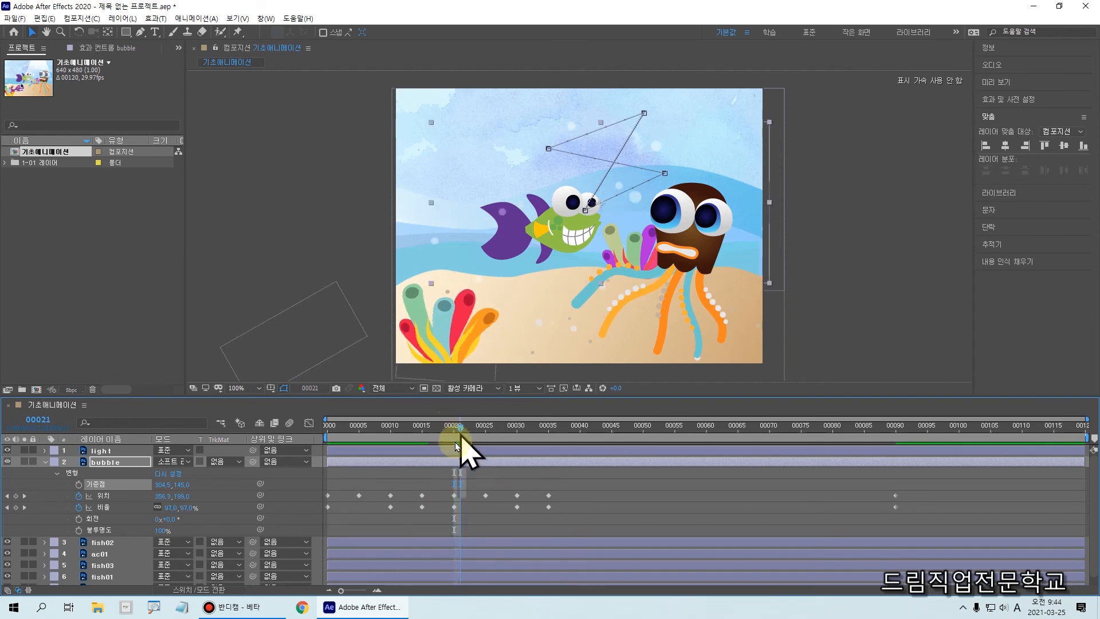
Paste the copied position and scale keyframes onto the bubble layer at frame 40.
left_click_drag(460, 428, 578, 429)
left_click(557, 512)
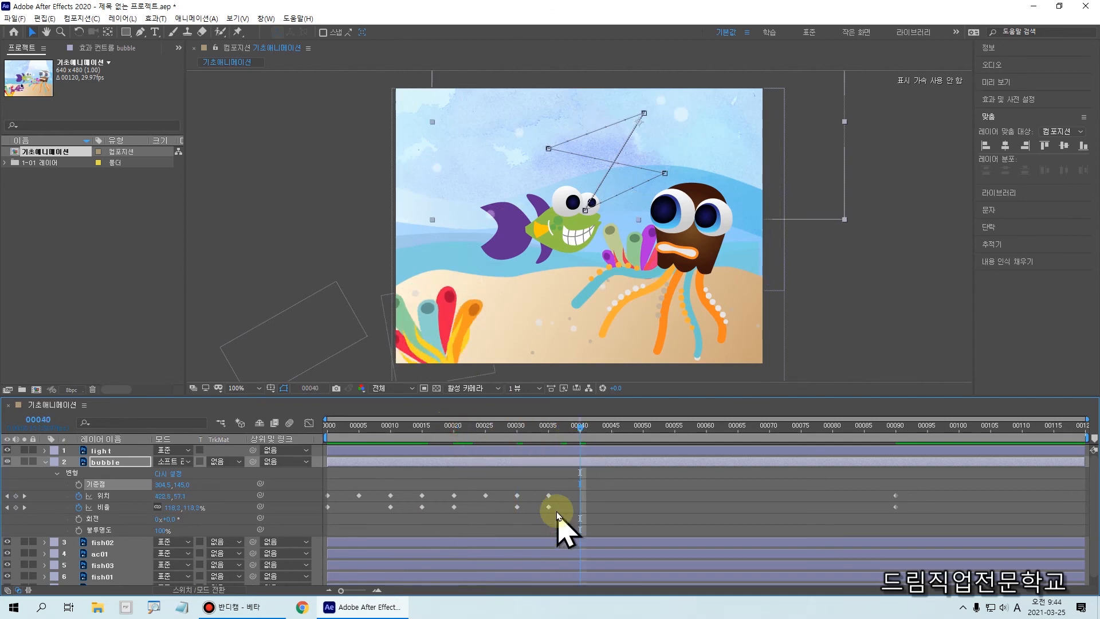
key("ctrl+v")
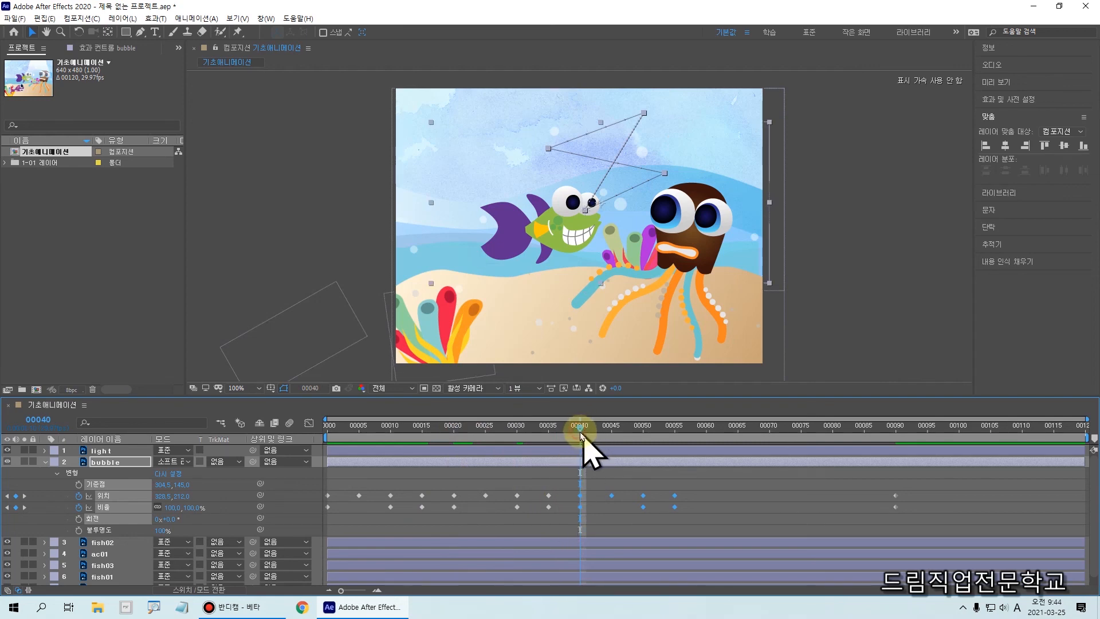
Repeat the bubble layer's copied position and scale keyframes at about frames 59, 77 and 99.
key("space")
left_click_drag(322, 430, 814, 439)
key("ctrl+v")
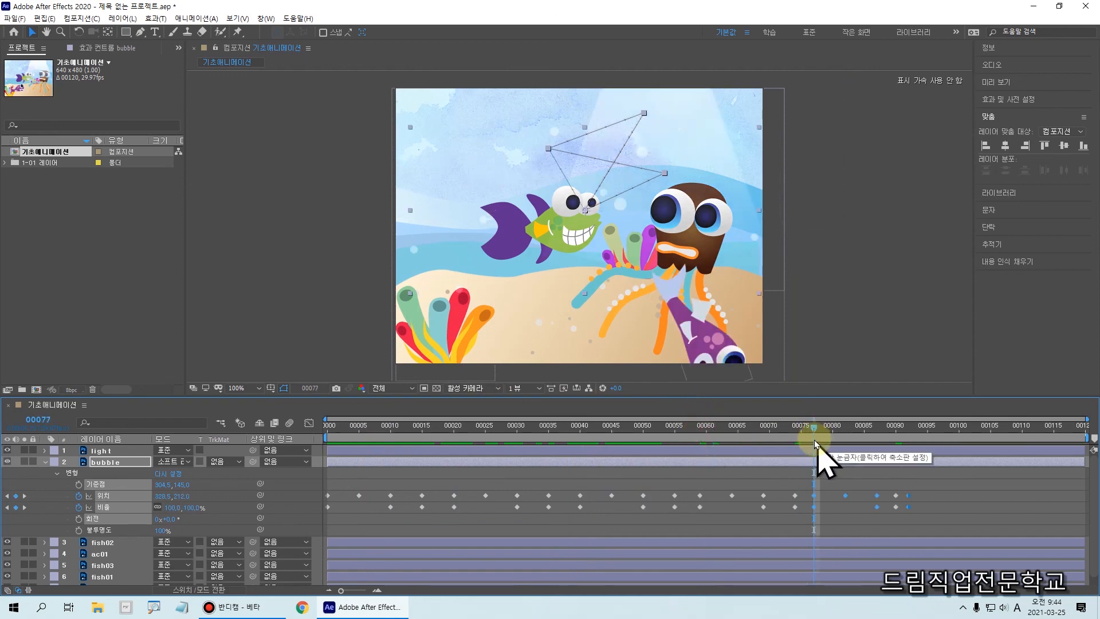
left_click(928, 439)
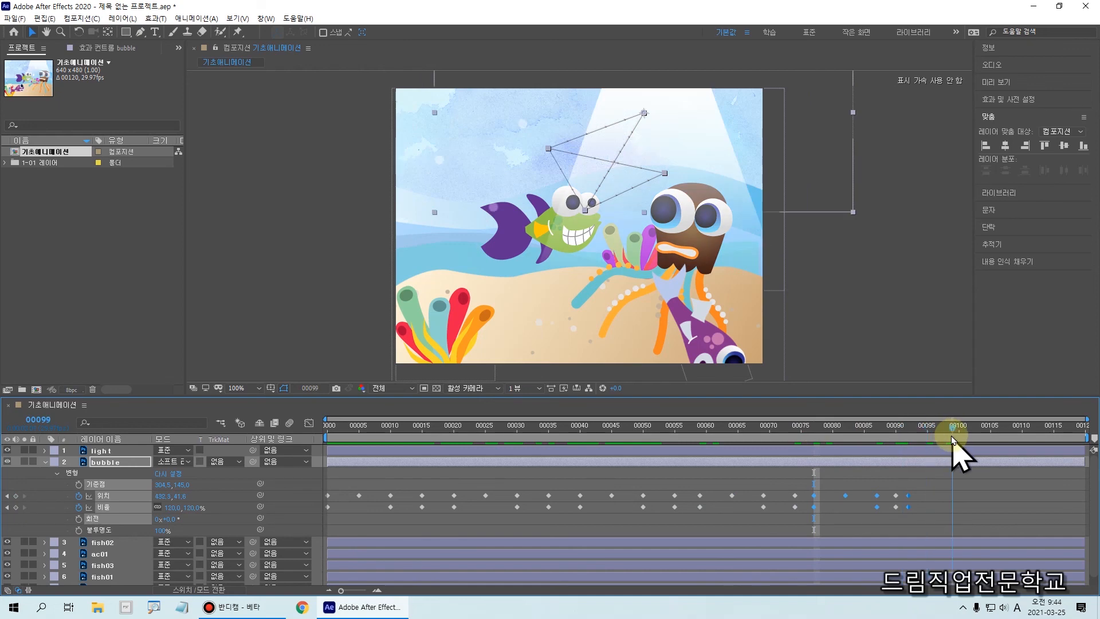
key("ctrl+v")
Preview the repeated bubble animation and return to frame 0.
left_click(878, 427)
key("space")
left_click_drag(918, 450, 315, 474)
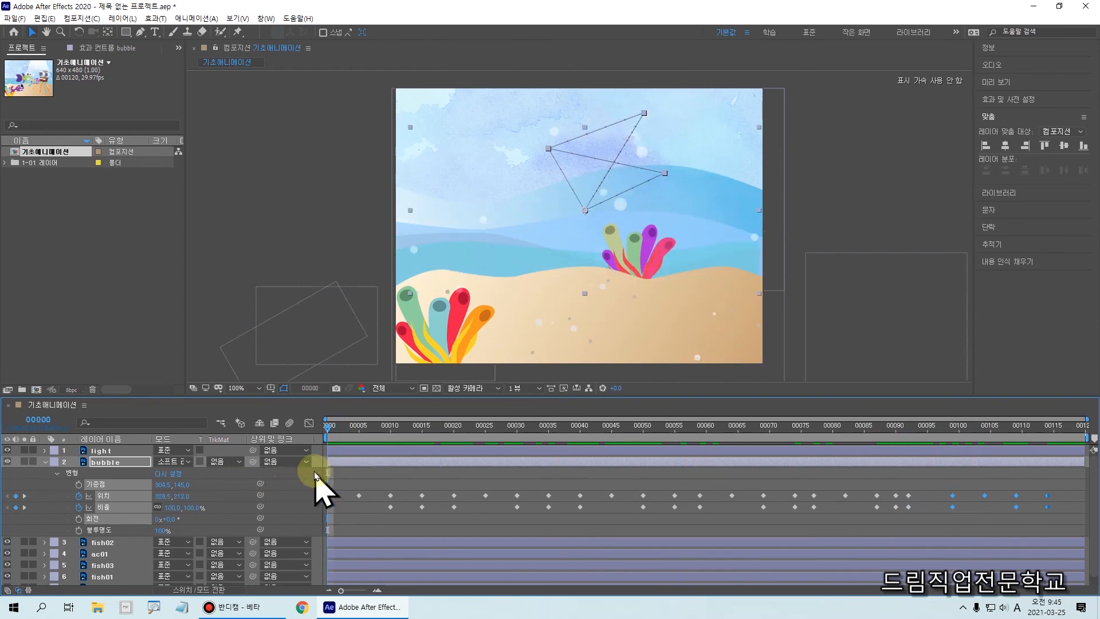
Collapse the bubble layer's properties and preview the full animation from frame 0.
left_click(44, 462)
key("space")
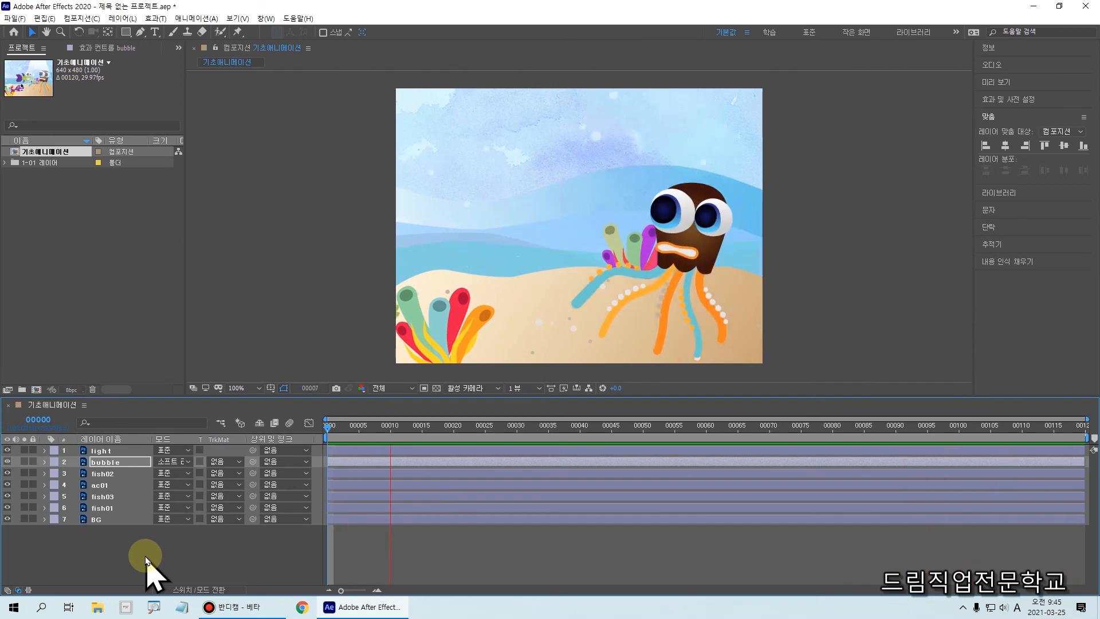
key("space")
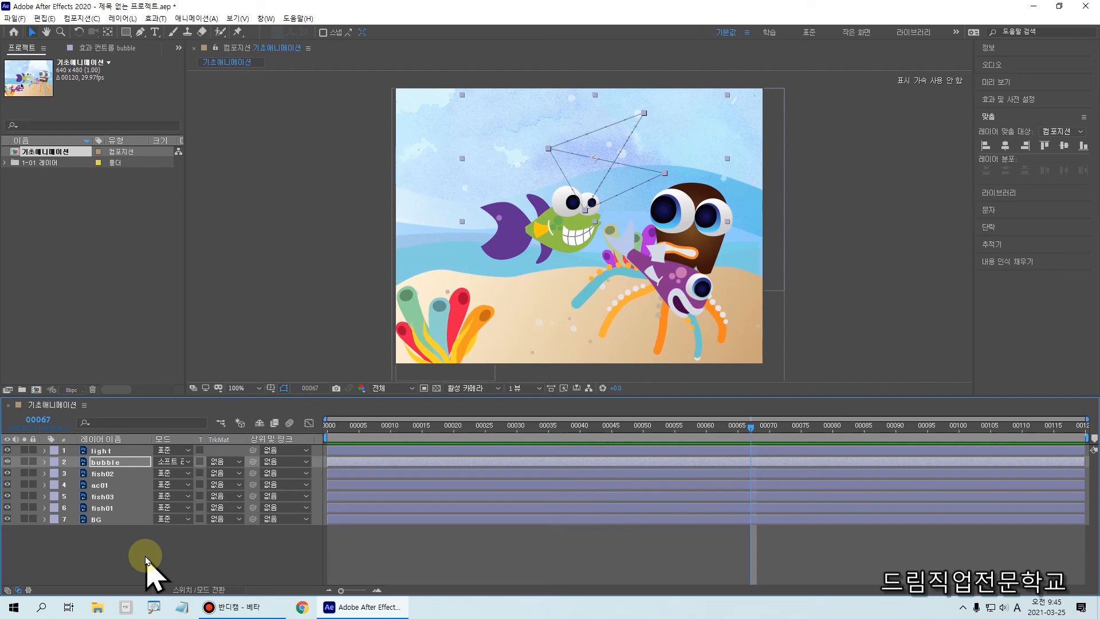
Expand the bubble layer's properties and delete its position and scale keyframes at frames 5 and 15.
left_click(45, 463)
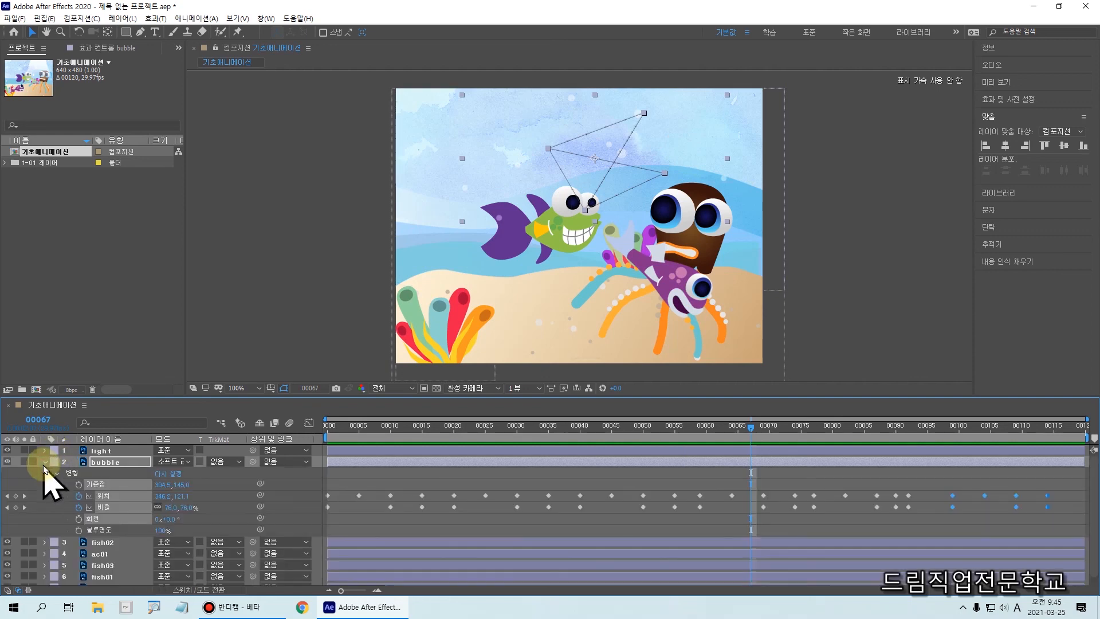
left_click(364, 489)
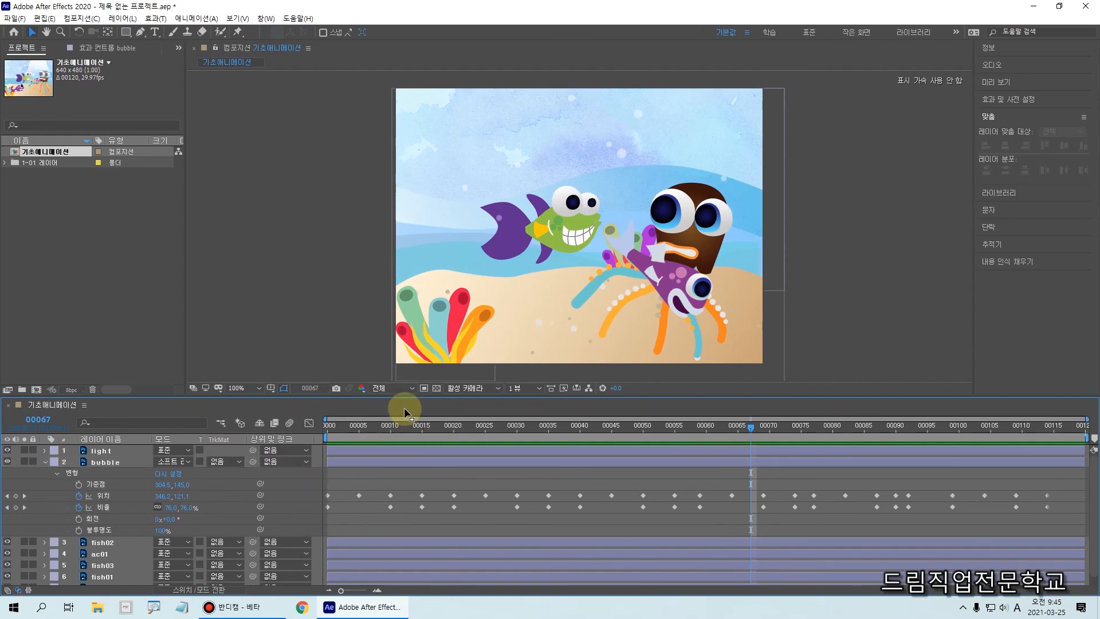
left_click(384, 501)
left_click_drag(370, 483, 348, 512)
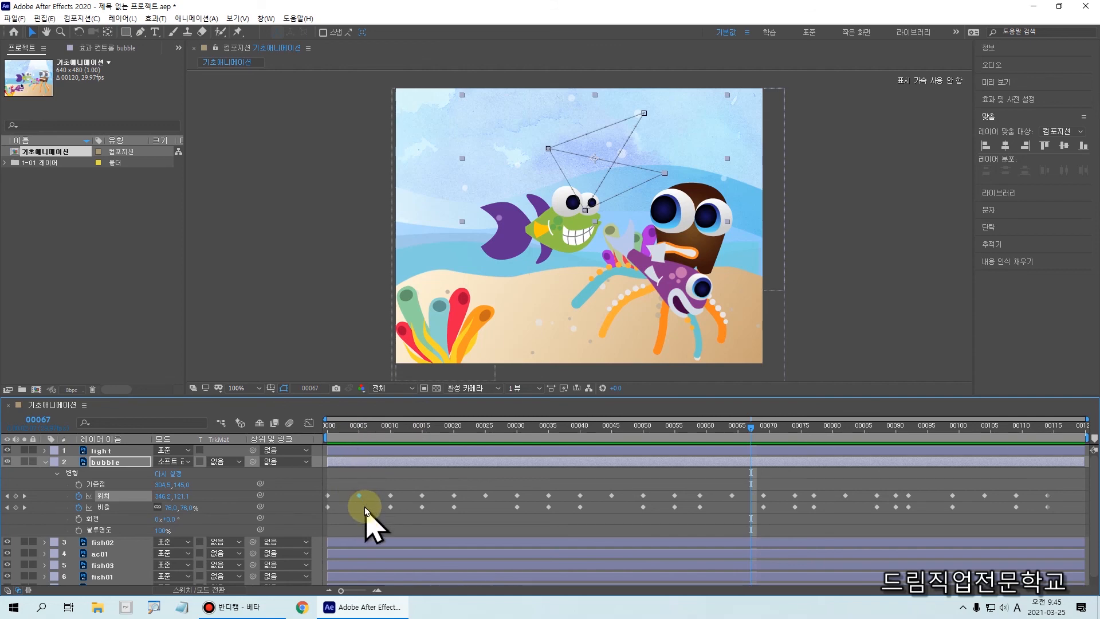
left_click(364, 508)
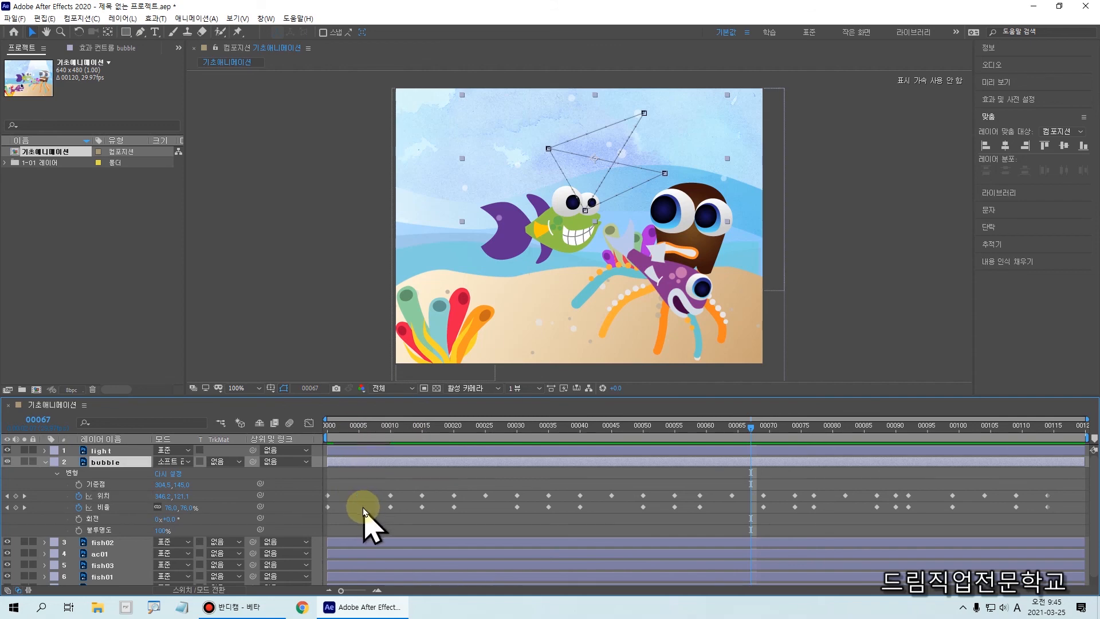
left_click_drag(431, 478, 414, 542)
key("Delete")
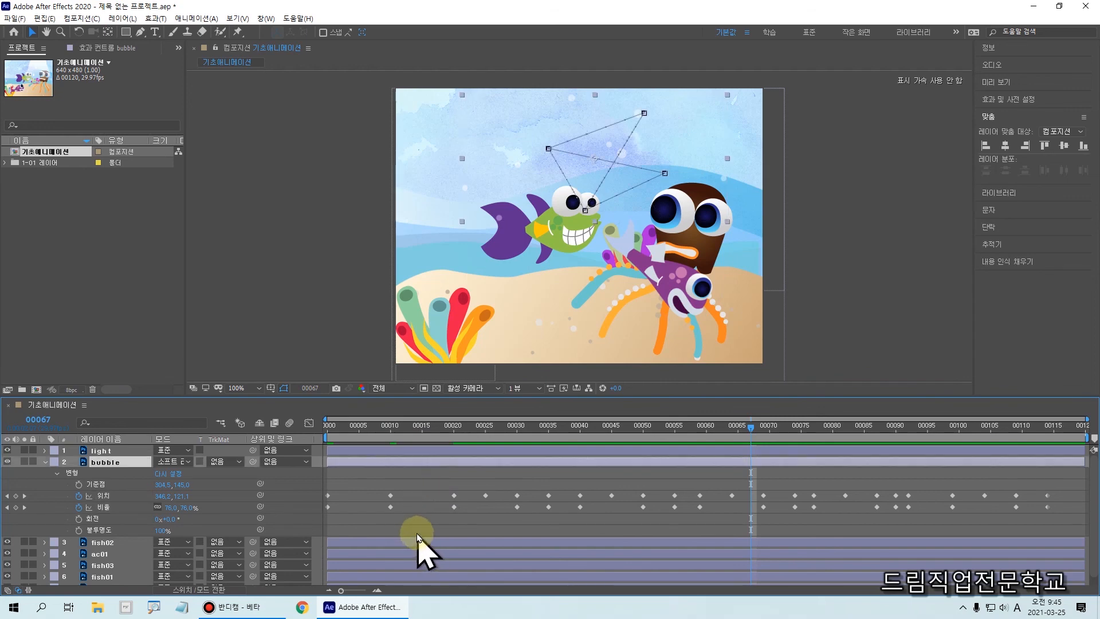
Delete the bubble layer's position and scale keyframes at frames 25, 35 and 45.
left_click(487, 502)
left_click_drag(486, 502, 487, 507)
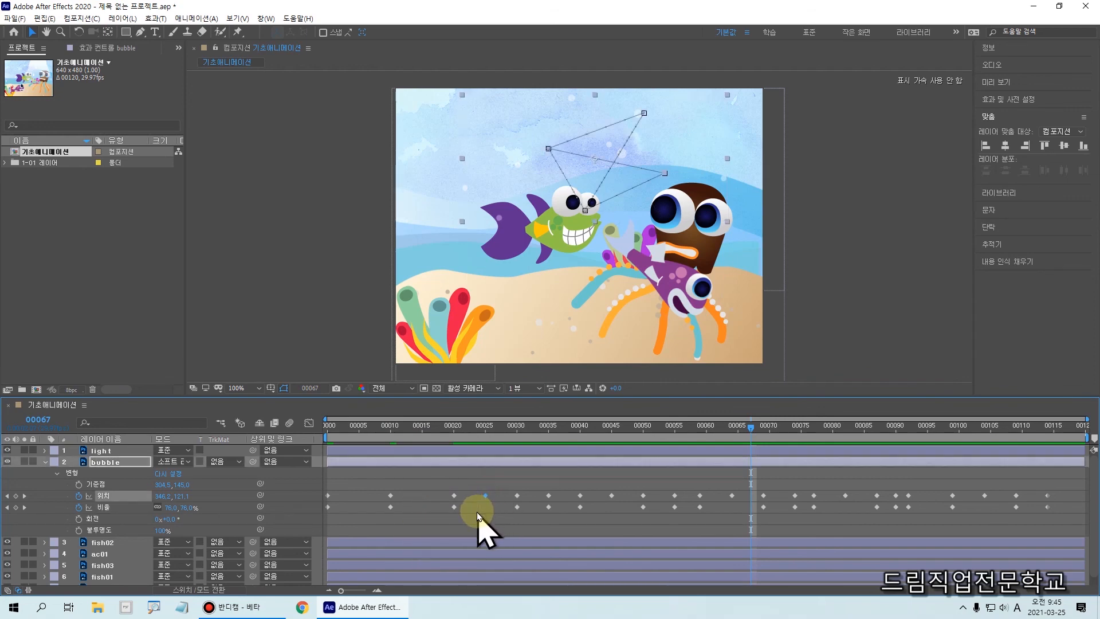
key("Delete")
left_click_drag(564, 479, 539, 532)
key("Delete")
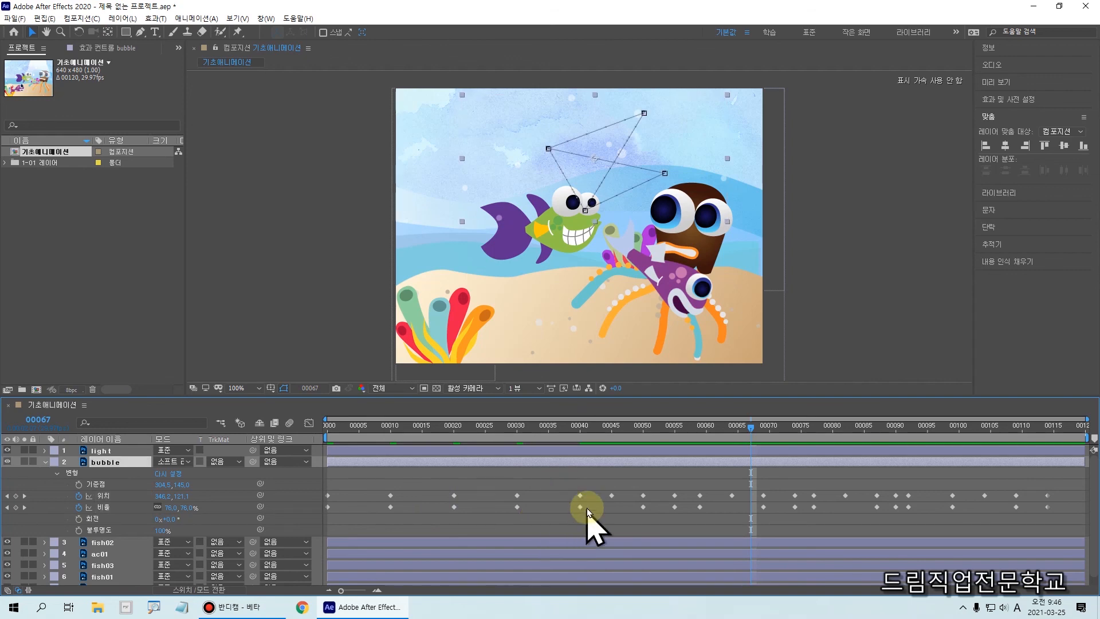
left_click_drag(631, 498, 599, 514)
key("Delete")
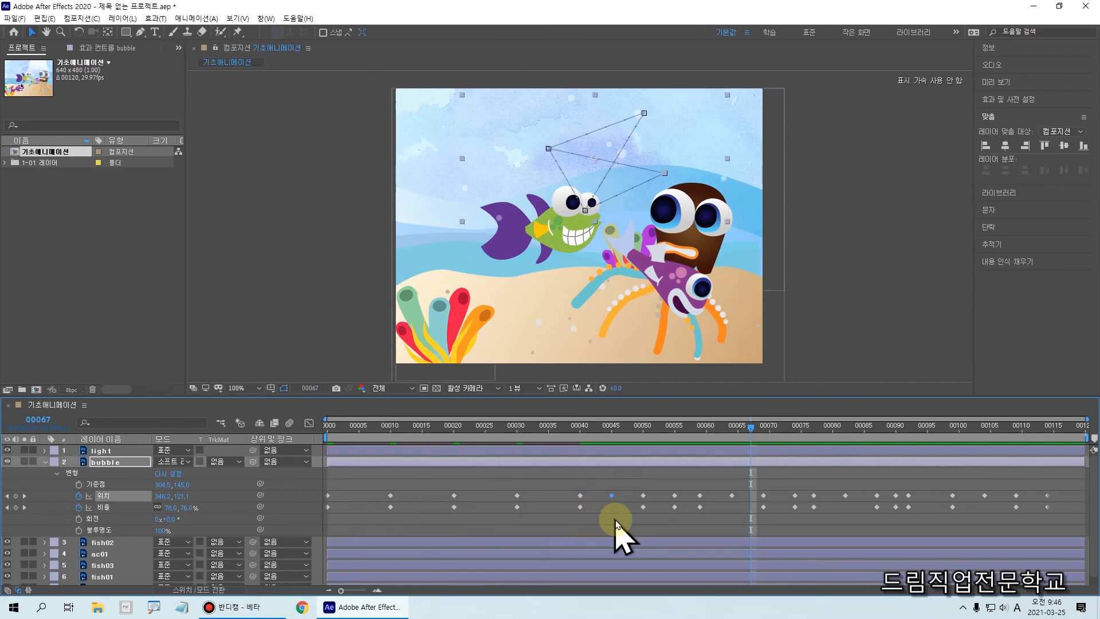
Thin out the bubble layer's remaining keyframes by deleting those at about frames 55, 64, 74, 90, 99 and 109.
left_click_drag(687, 489, 663, 535)
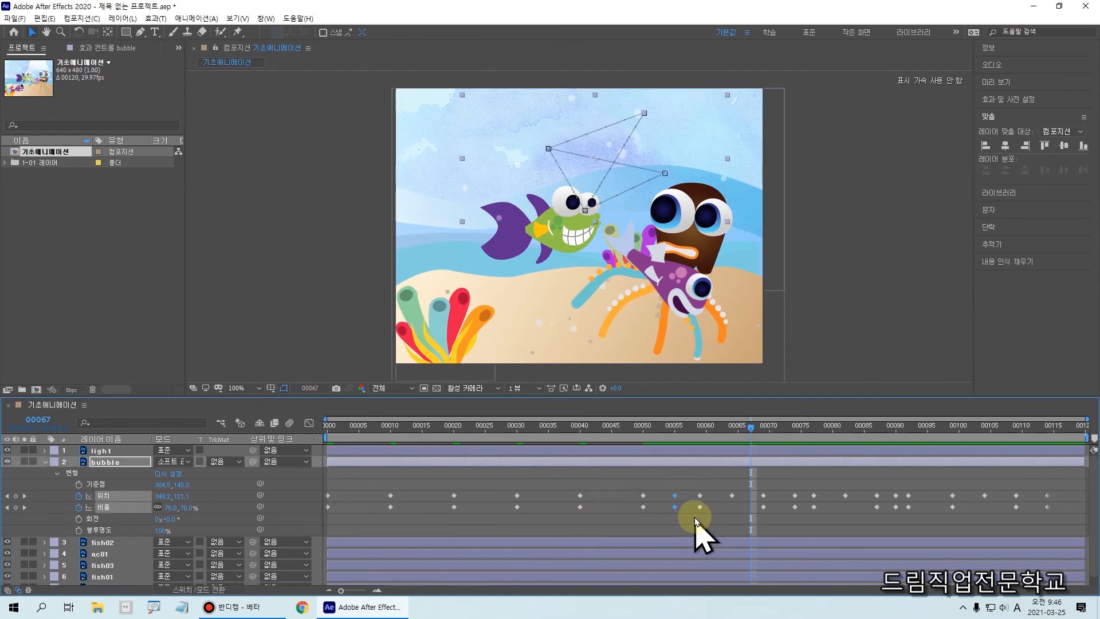
key("Delete")
left_click_drag(739, 482, 728, 516)
key("Delete")
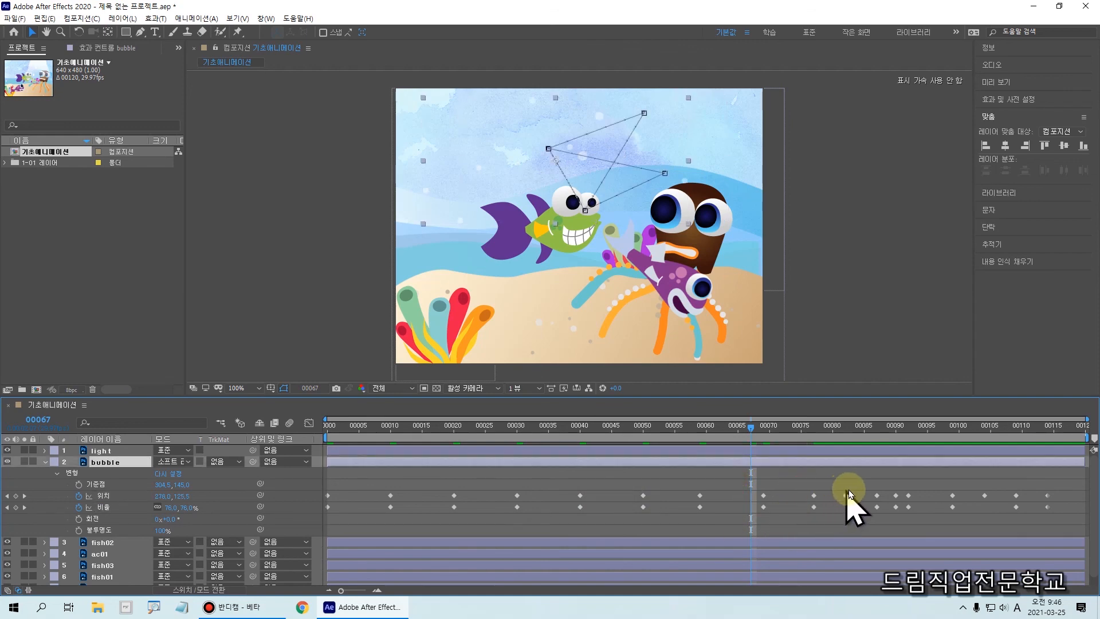
left_click_drag(903, 482, 999, 515)
key("Delete")
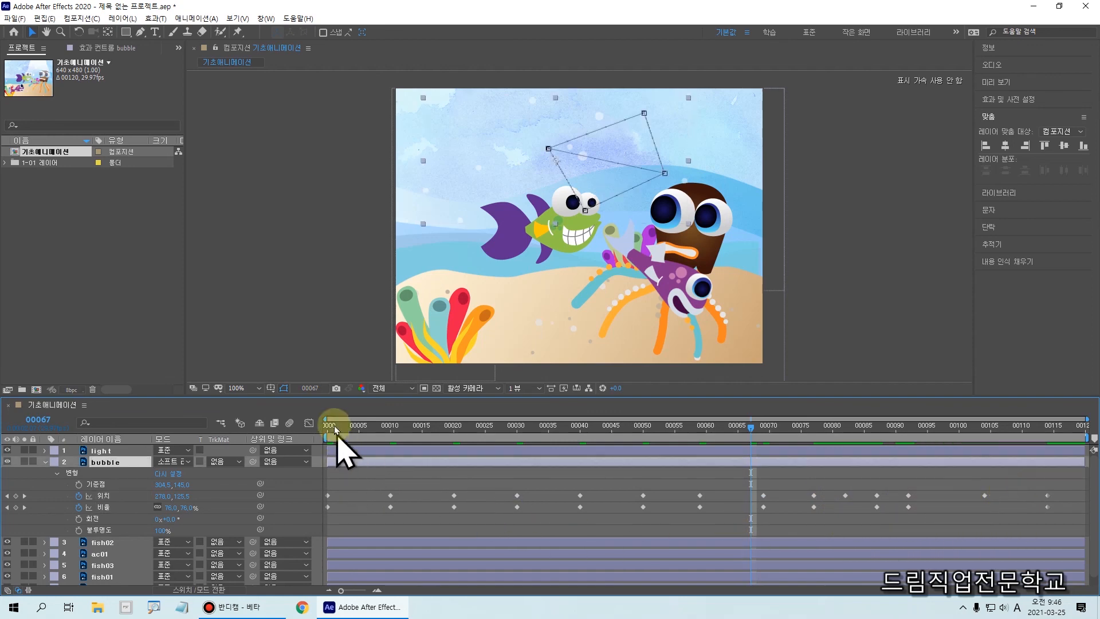
Preview the bubble animation from frame 0 and shift the bubble layer slightly to the right at frame 20.
left_click_drag(337, 429, 319, 437)
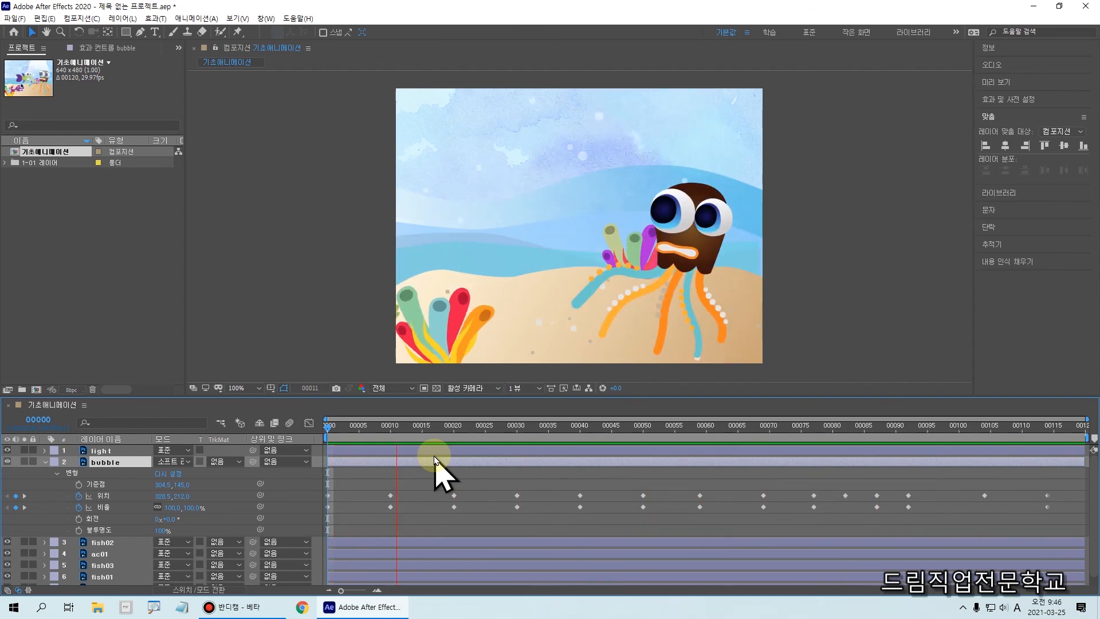
key("space")
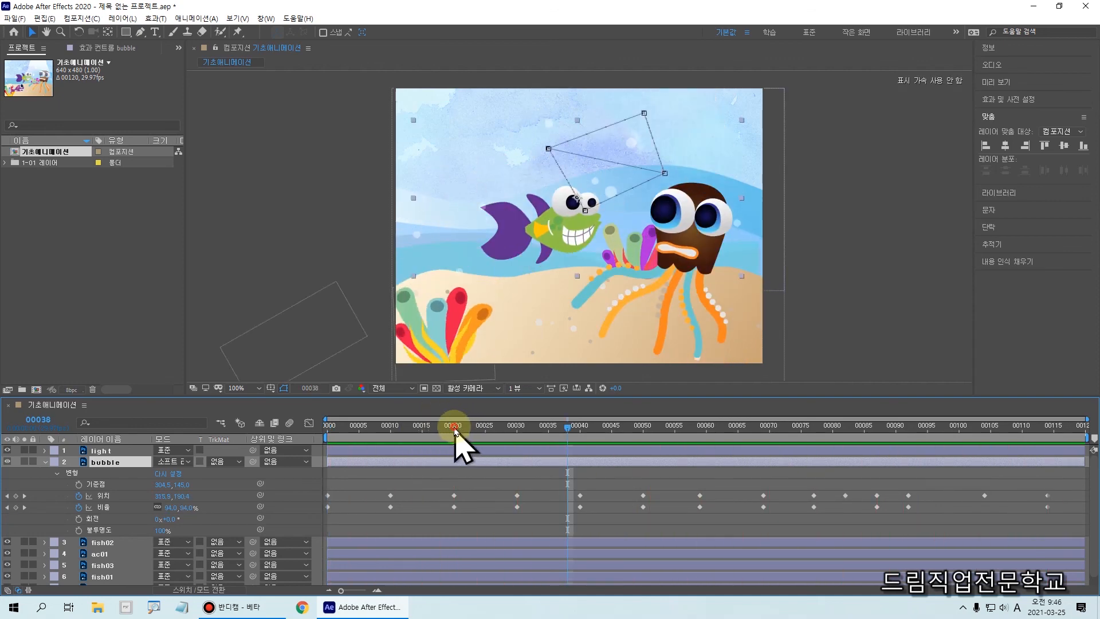
left_click(453, 429)
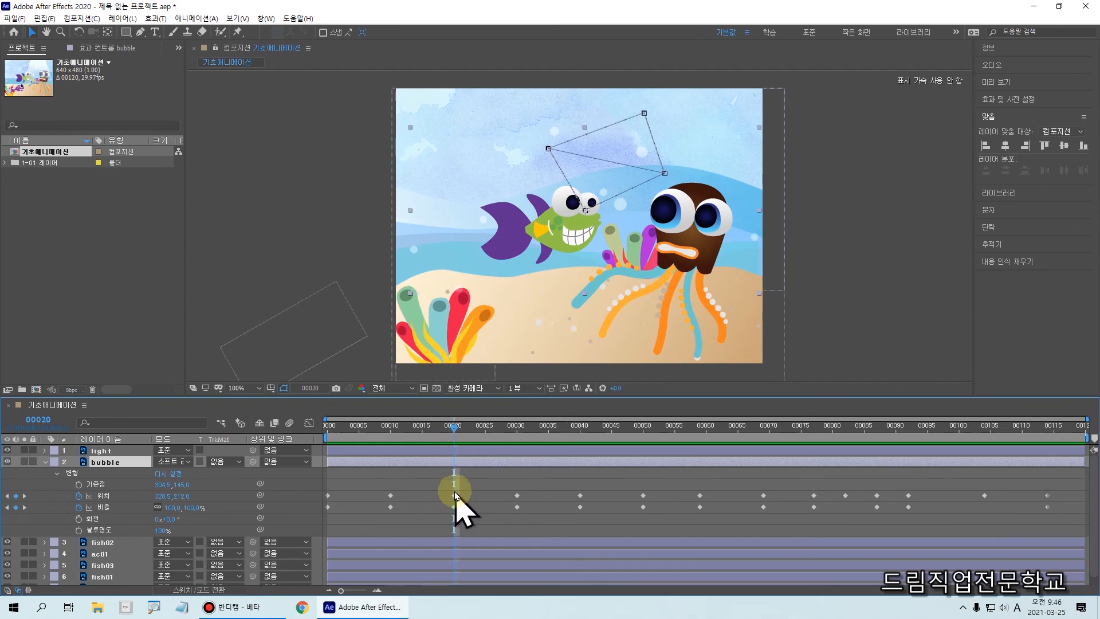
left_click(456, 496)
left_click_drag(596, 169, 498, 155)
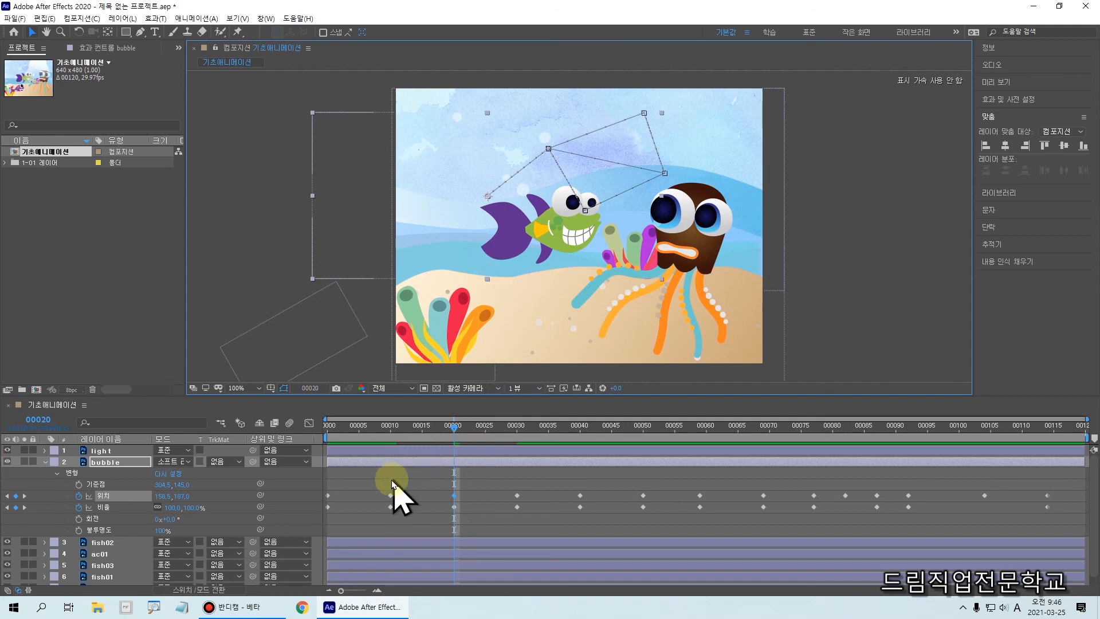
left_click_drag(554, 176, 687, 191)
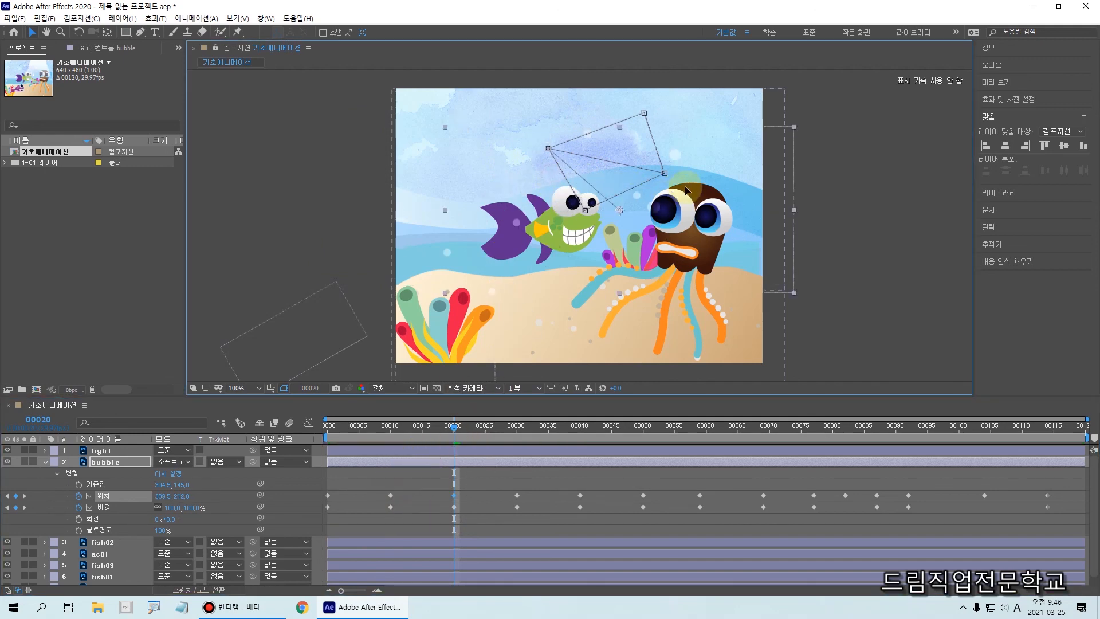
Move the bubble layer down and to the left at frame 50 and enlarge it to about 125 by 140%.
left_click(580, 495)
left_click_drag(454, 427, 642, 419)
left_click_drag(579, 152, 573, 263)
left_click(700, 496)
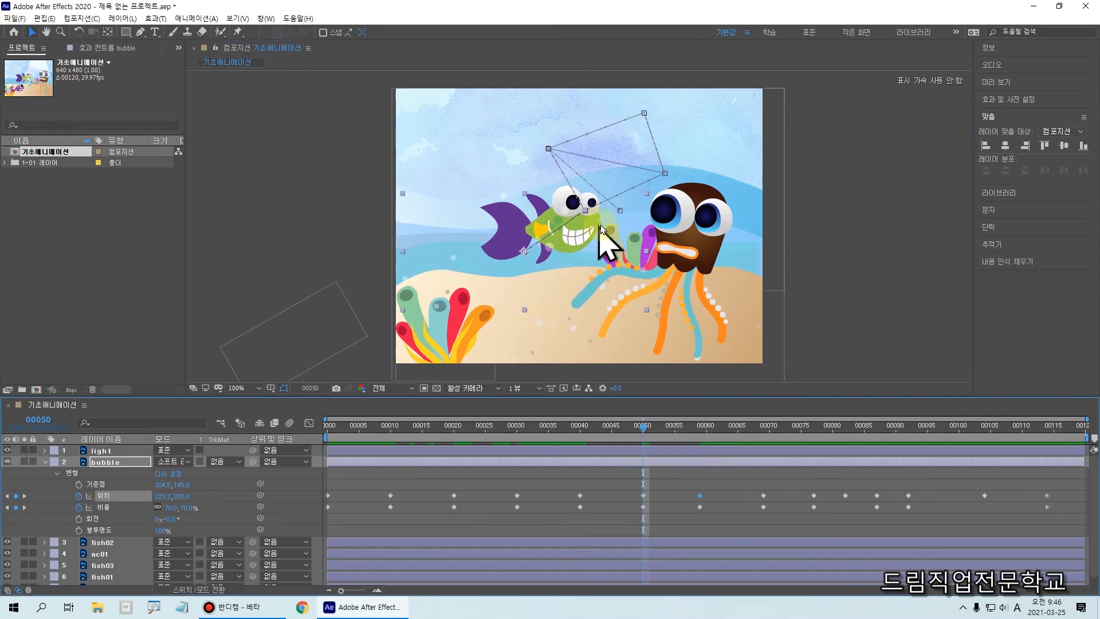
left_click_drag(648, 196, 744, 138)
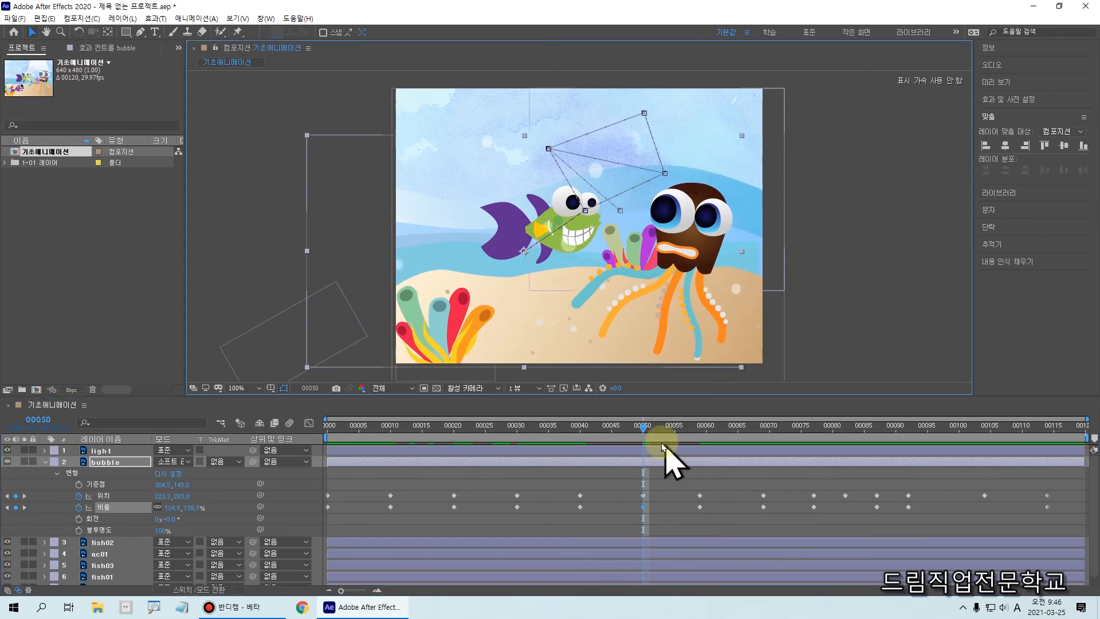
left_click_drag(643, 434, 665, 430)
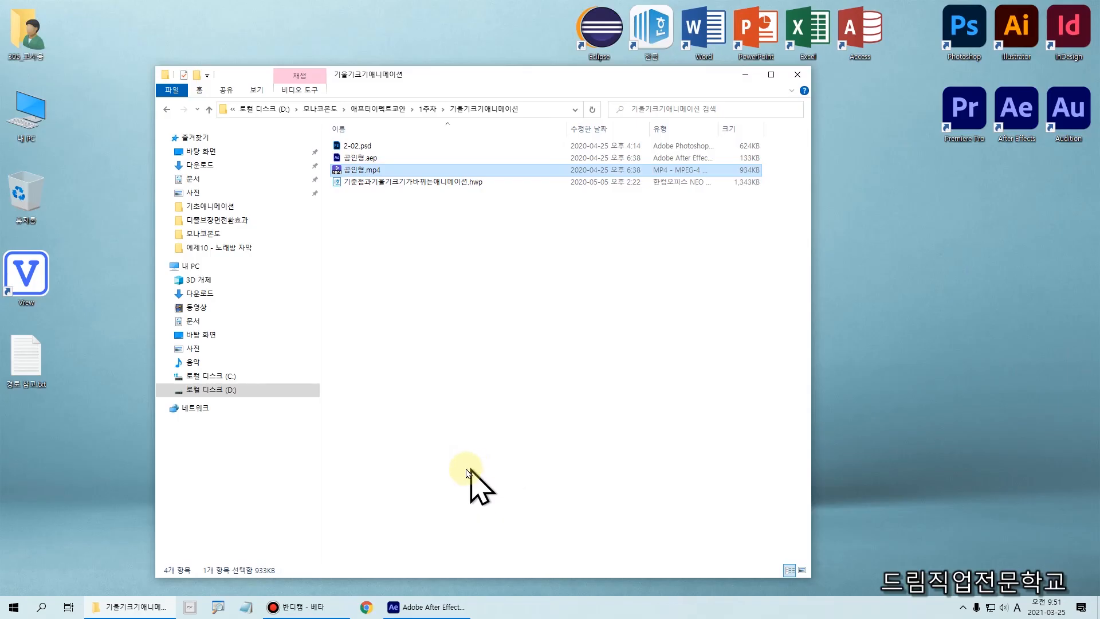
Open 곰인형.mp4 in the video player and view the teddy bear animation in a maximized window.
key("Return")
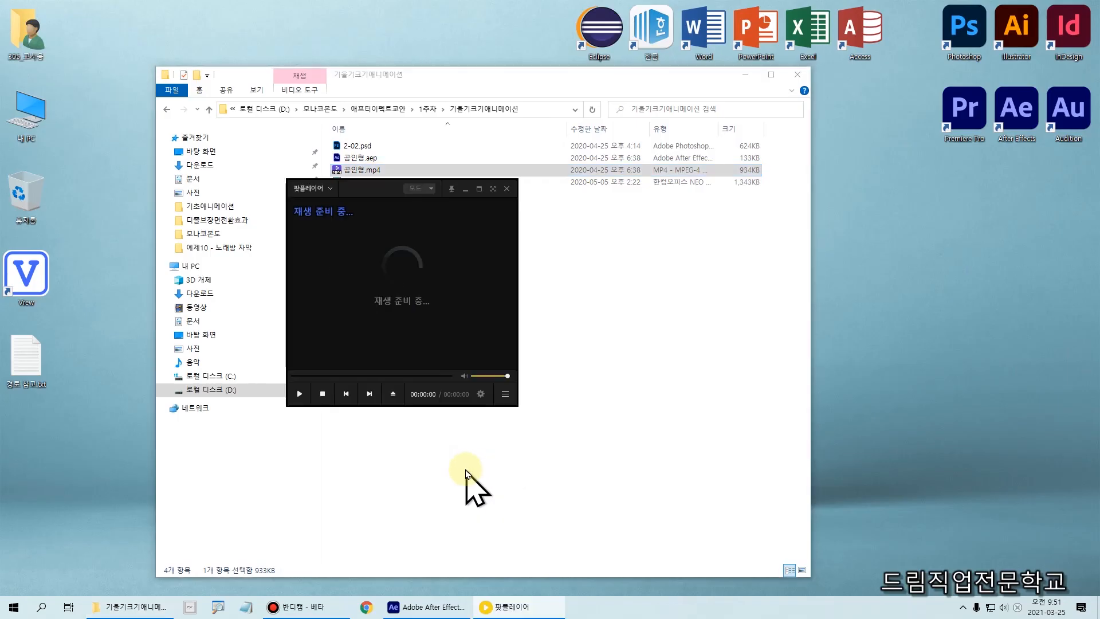
left_click(479, 188)
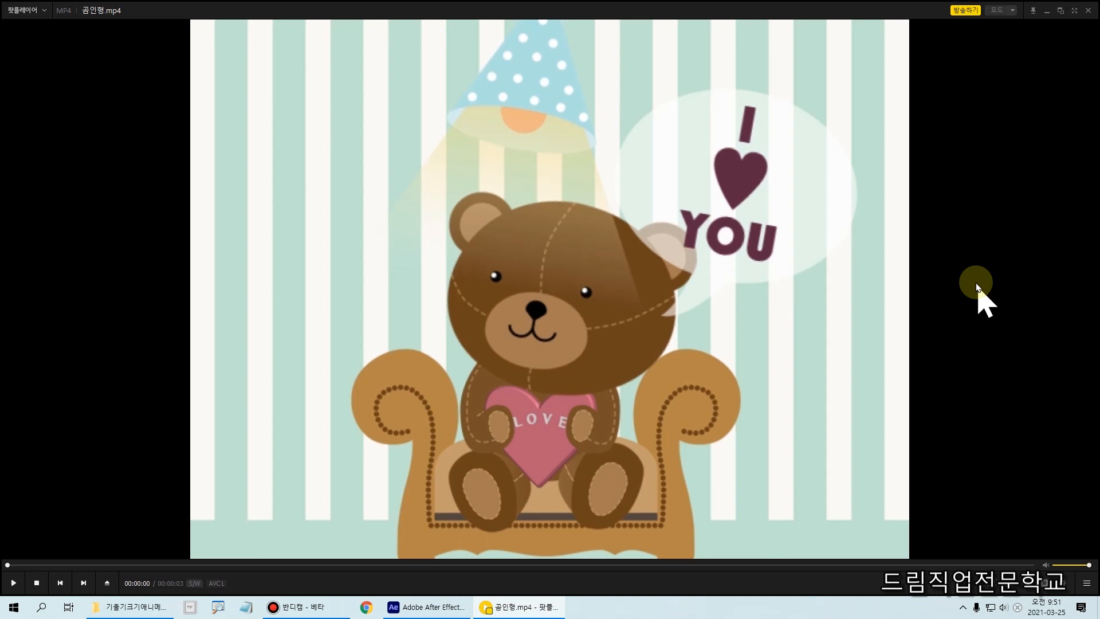
left_click(978, 287)
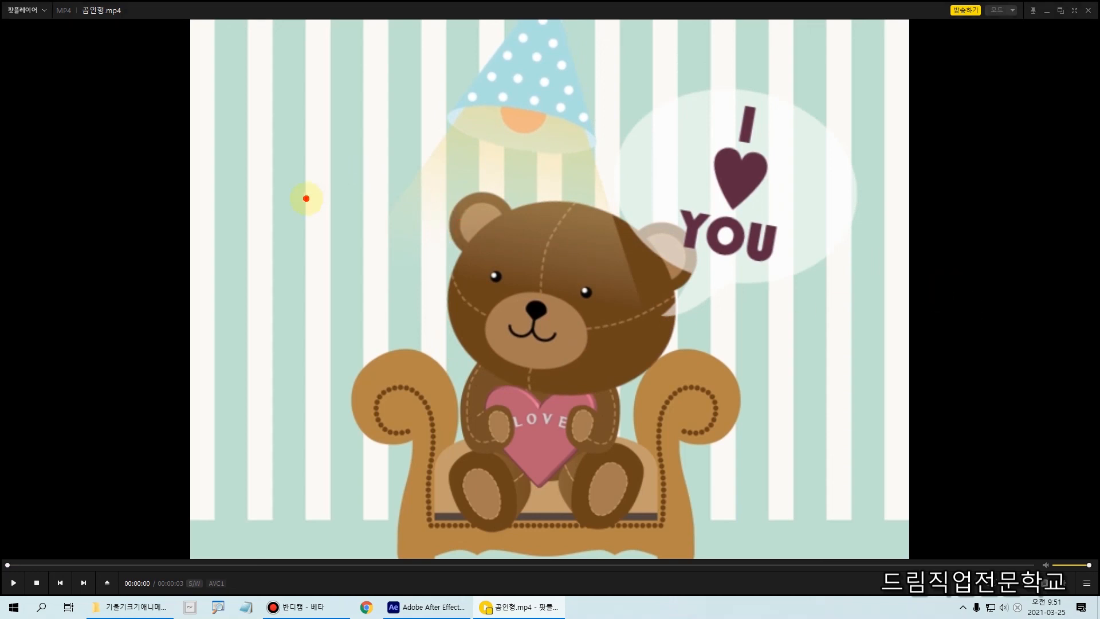
left_click_drag(305, 197, 362, 179)
left_click_drag(382, 342, 405, 385)
left_click_drag(426, 335, 435, 315)
mouse_move(476, 369)
left_mouse_down()
mouse_move(531, 374)
mouse_move(520, 364)
mouse_move(478, 392)
mouse_move(441, 453)
mouse_move(536, 524)
mouse_move(633, 511)
mouse_move(660, 471)
mouse_move(614, 391)
mouse_move(563, 362)
mouse_move(483, 369)
left_mouse_up()
left_click(511, 207)
mouse_move(496, 206)
left_mouse_down()
mouse_move(443, 291)
mouse_move(579, 383)
mouse_move(664, 273)
mouse_move(554, 219)
mouse_move(487, 237)
left_mouse_up()
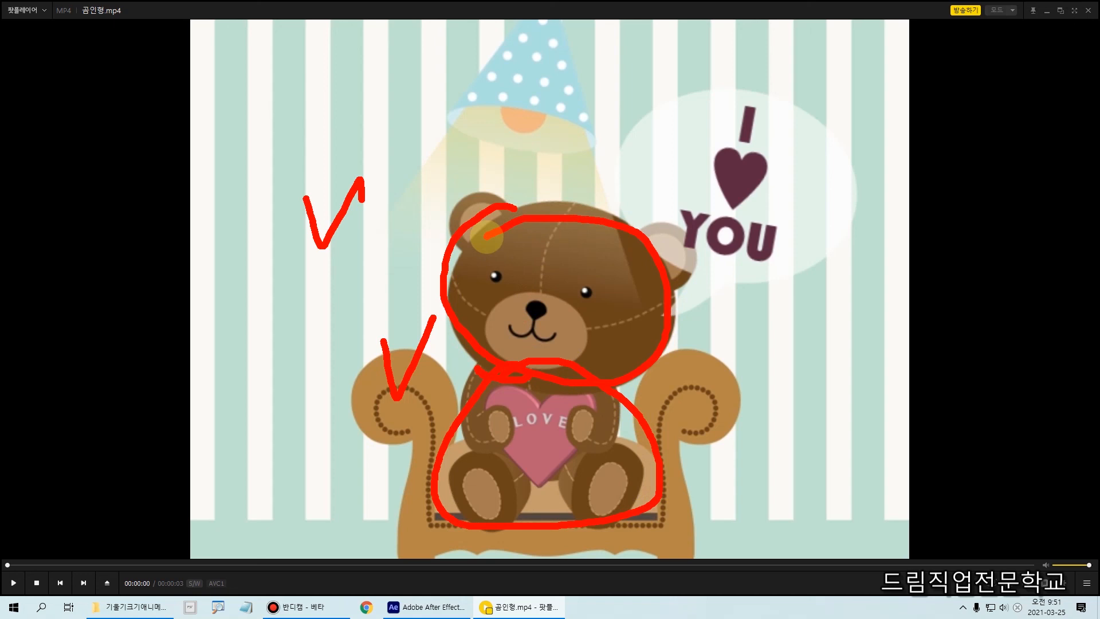
key("Escape")
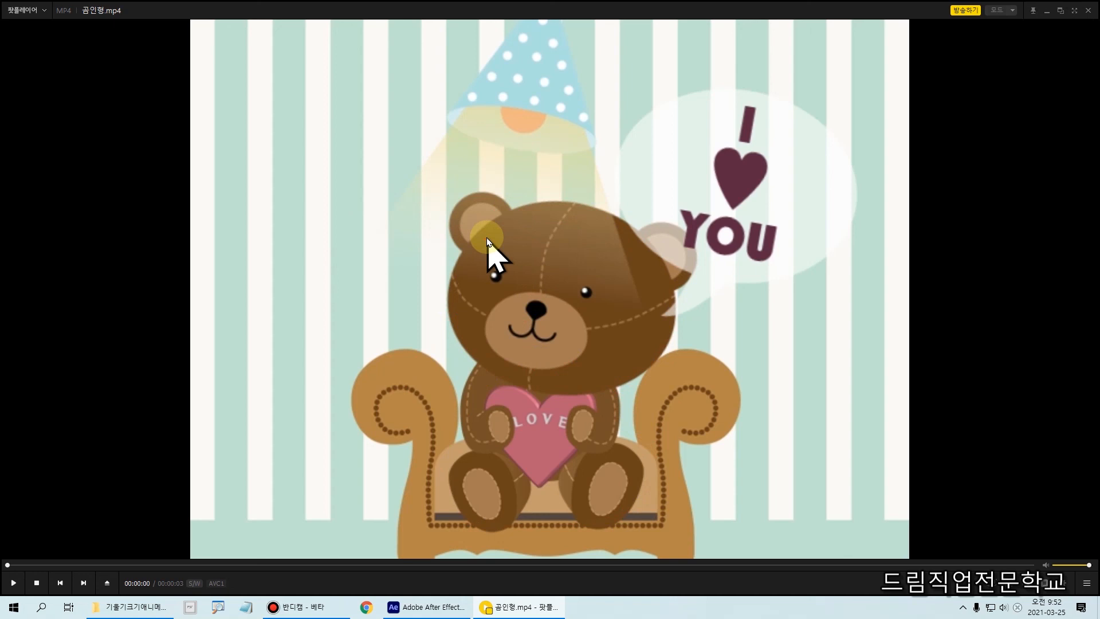
mouse_move(516, 175)
left_mouse_down()
mouse_move(438, 281)
mouse_move(507, 366)
mouse_move(462, 449)
mouse_move(662, 461)
mouse_move(550, 363)
mouse_move(689, 292)
left_mouse_up()
mouse_move(676, 254)
left_mouse_down()
mouse_move(534, 208)
mouse_move(502, 216)
left_mouse_up()
mouse_move(416, 340)
left_mouse_down()
mouse_move(346, 458)
mouse_move(593, 563)
mouse_move(805, 437)
mouse_move(689, 363)
left_mouse_up()
mouse_move(710, 272)
left_mouse_down()
mouse_move(637, 203)
mouse_move(820, 223)
mouse_move(679, 252)
left_mouse_up()
mouse_move(533, 166)
left_mouse_down()
mouse_move(476, 152)
mouse_move(585, 100)
mouse_move(553, 180)
left_mouse_up()
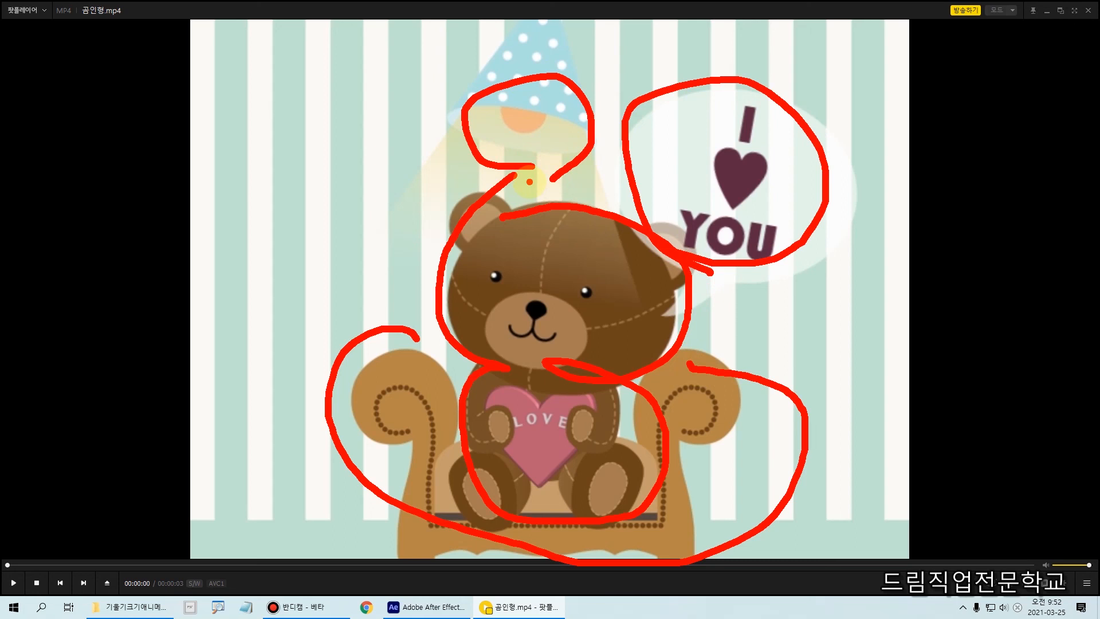
key("Escape")
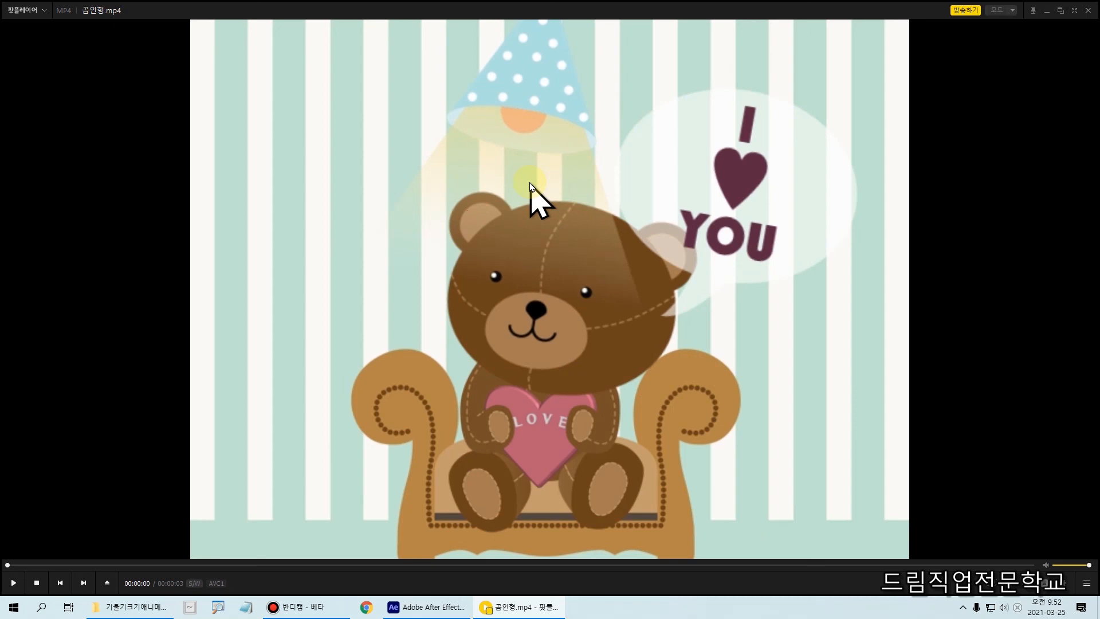
mouse_move(479, 215)
left_mouse_down()
mouse_move(498, 374)
mouse_move(651, 371)
mouse_move(645, 225)
mouse_move(453, 227)
mouse_move(451, 251)
left_mouse_up()
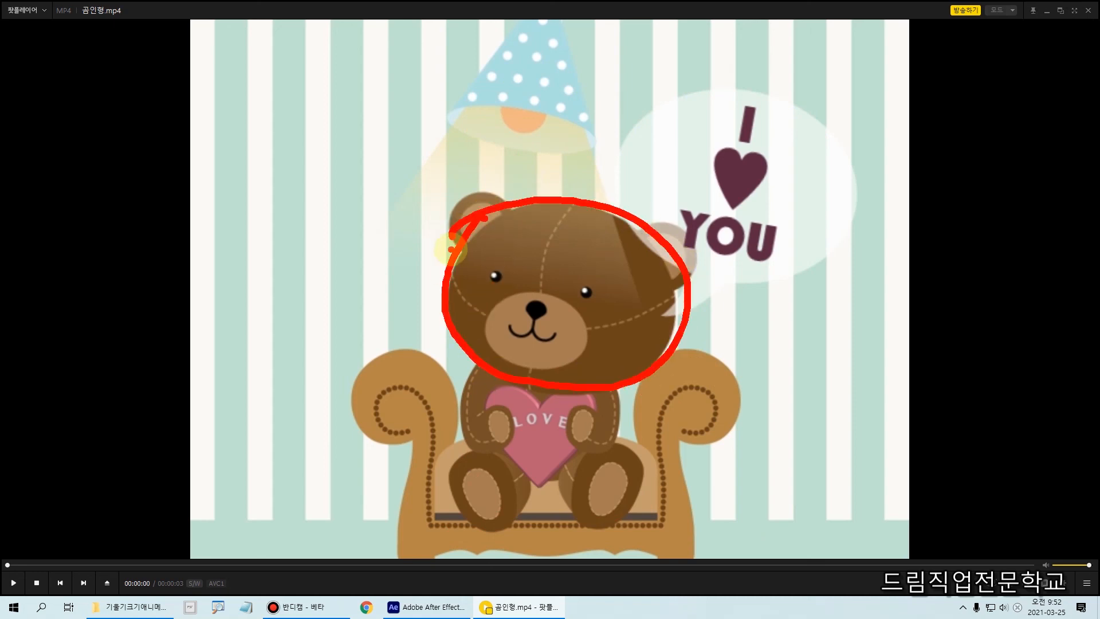